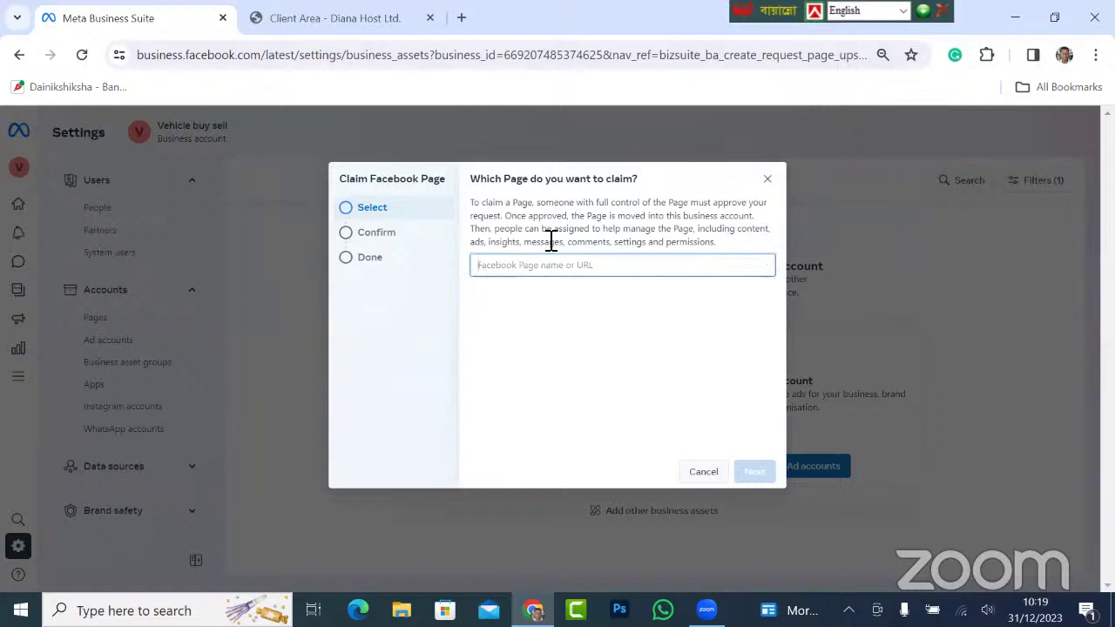
# Step: Open Facebook in a new browser tab and switch to the BRANDED CAR SHOP profile
pyautogui.click(462, 21)
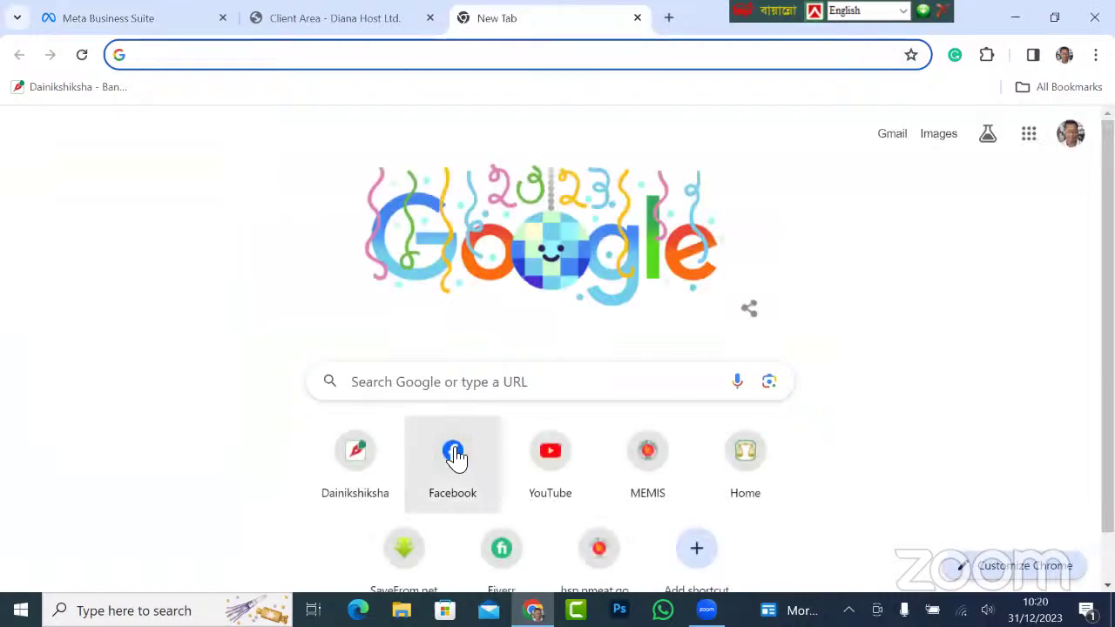
pyautogui.click(458, 458)
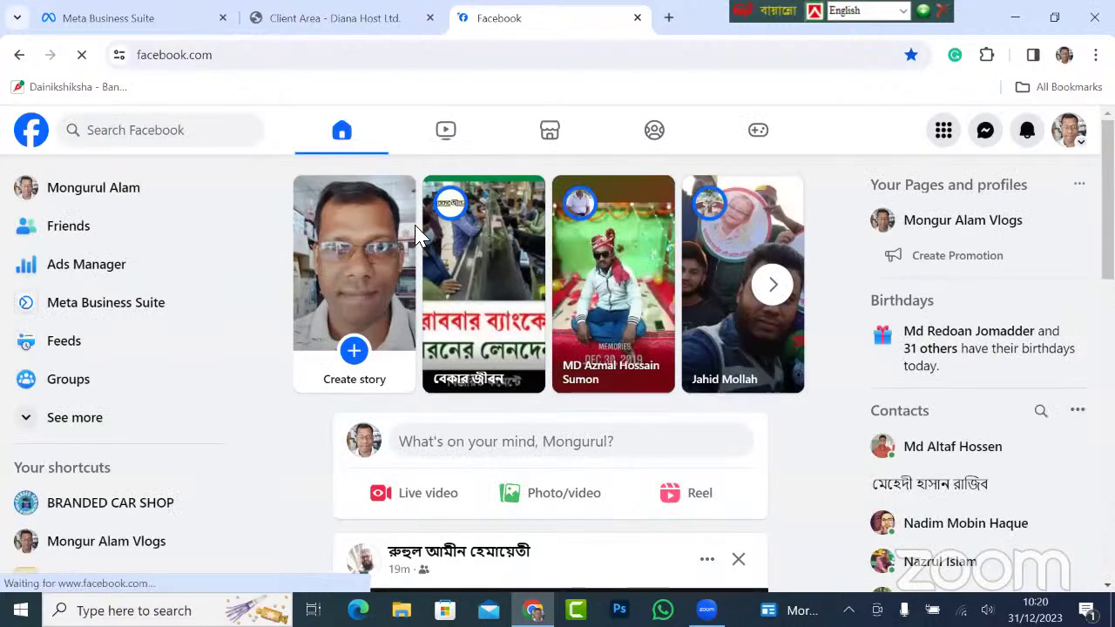
pyautogui.click(1064, 133)
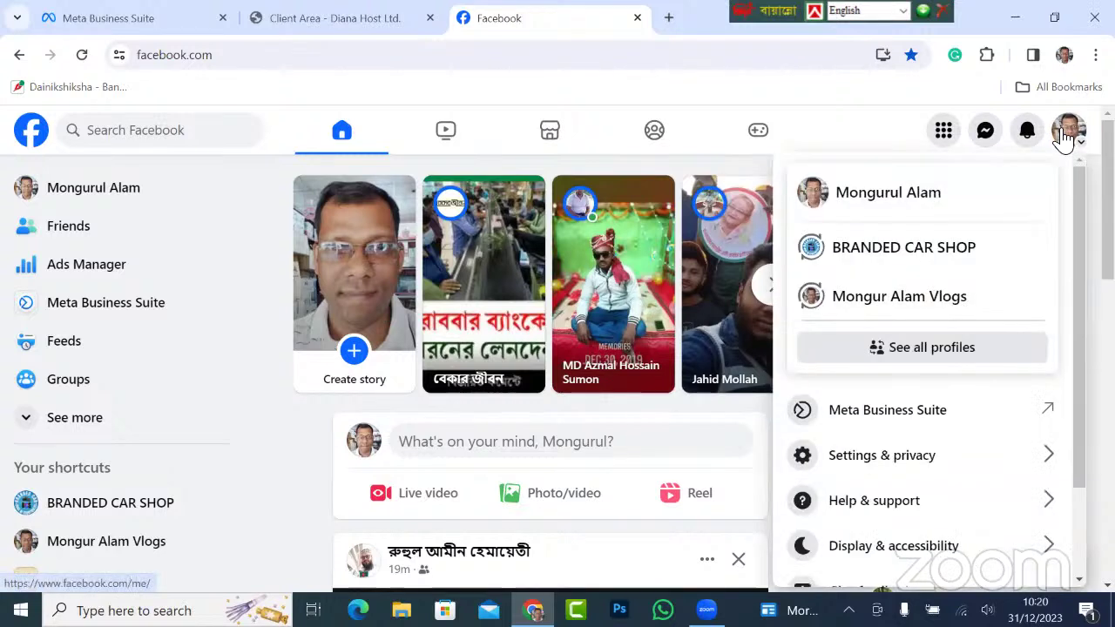
pyautogui.click(882, 250)
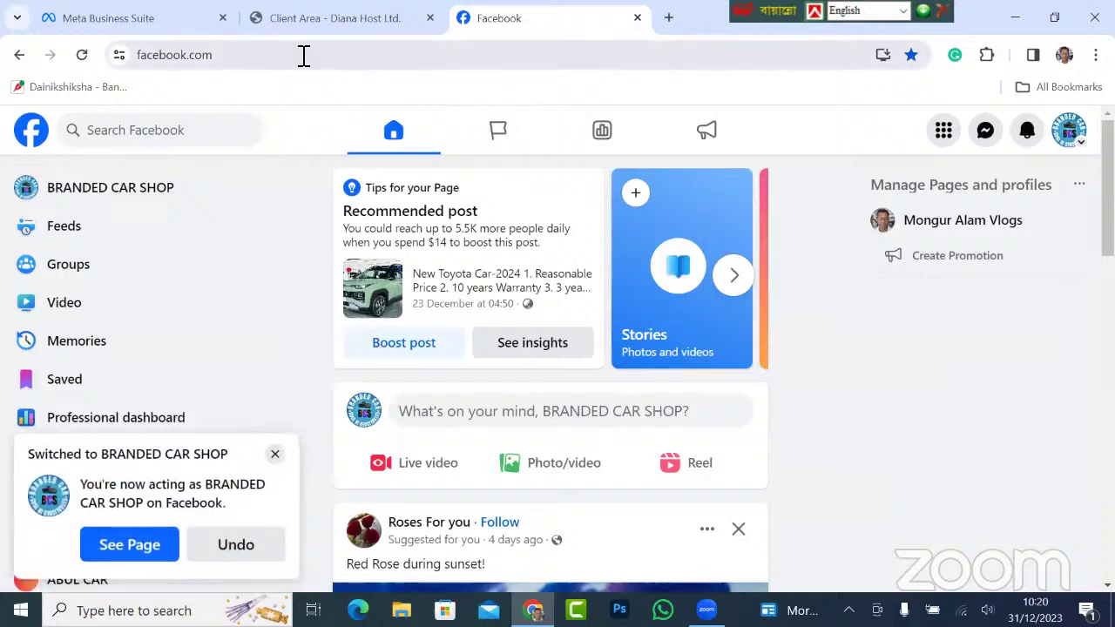
# Step: Go to the BRANDED CAR SHOP Page and copy its full web address
pyautogui.doubleClick(304, 54)
pyautogui.click(344, 58)
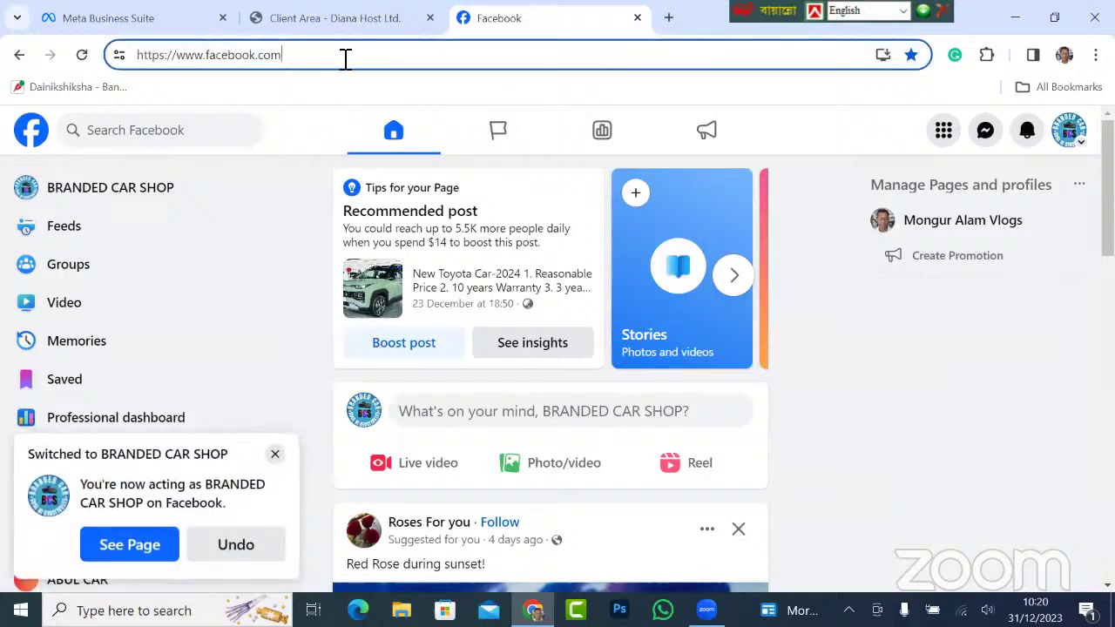
pyautogui.click(131, 547)
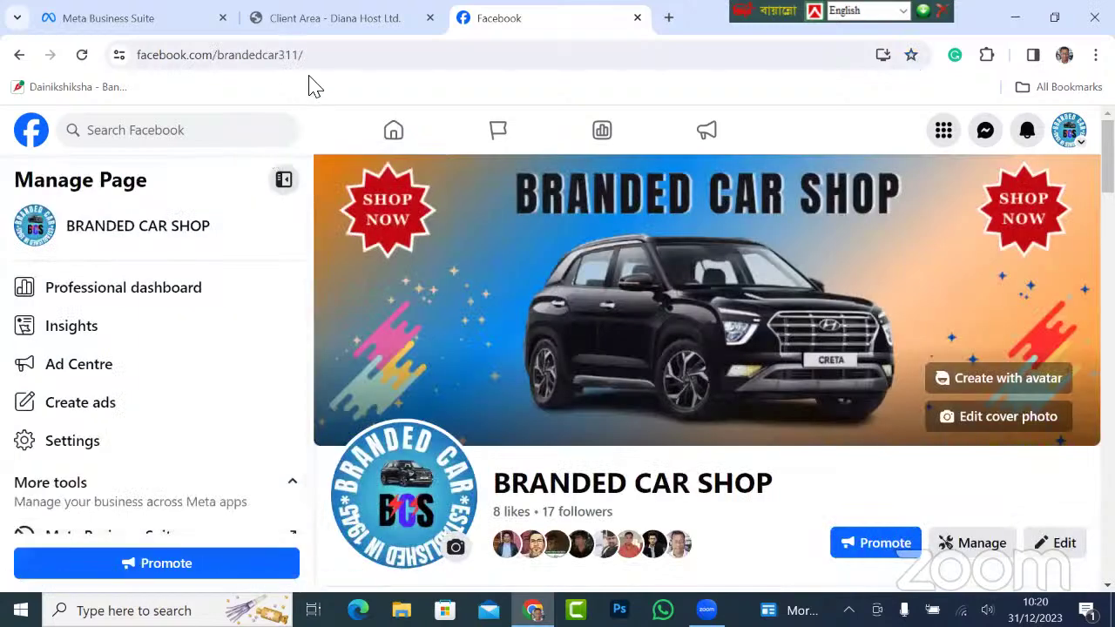
pyautogui.click(341, 56)
pyautogui.click(383, 56)
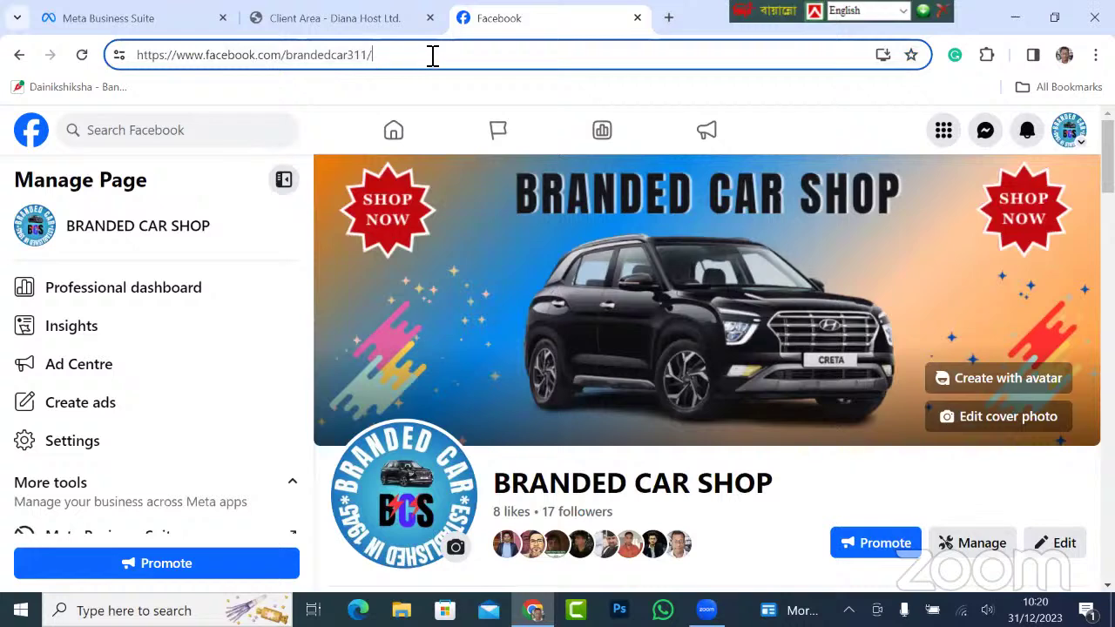
pyautogui.moveTo(418, 57); pyautogui.dragTo(114, 58)
pyautogui.hotkey('ctrl', 'c')
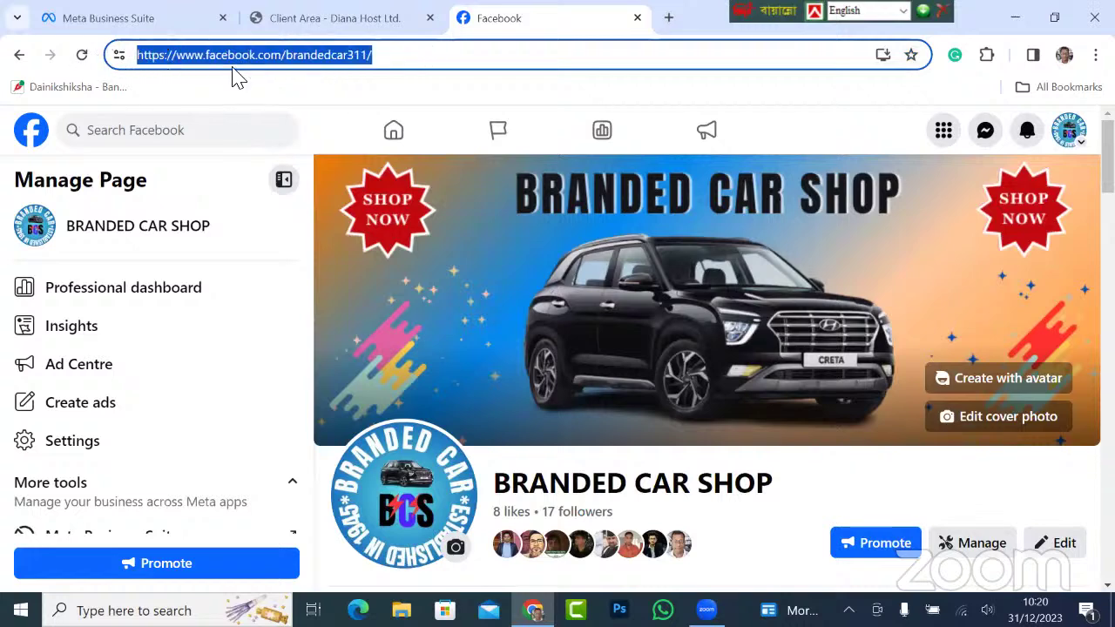
pyautogui.click(94, 18)
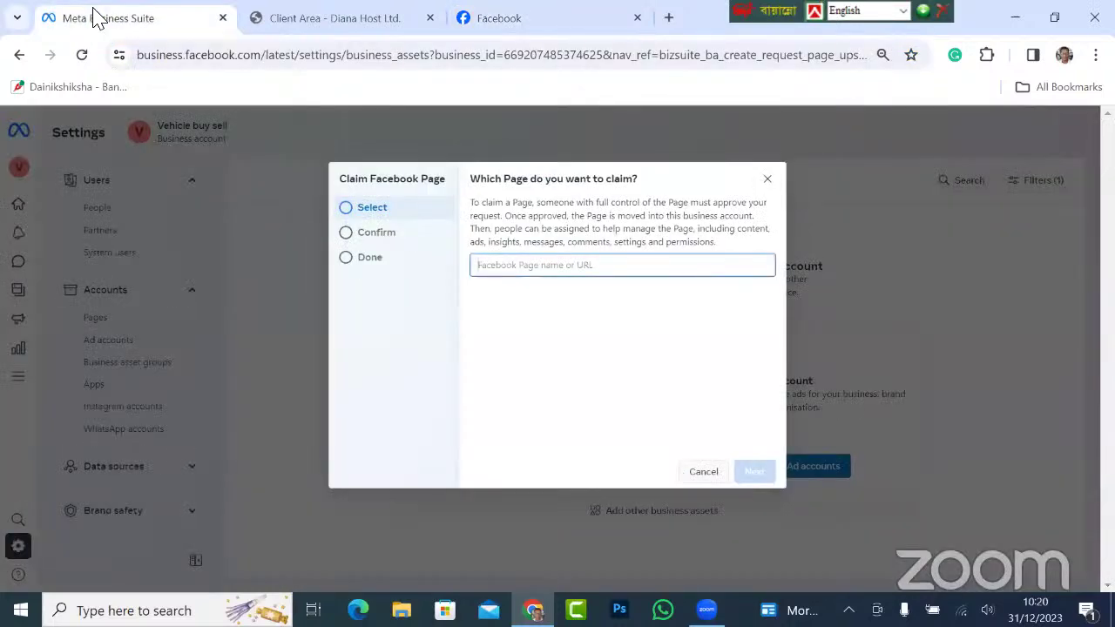
pyautogui.click(513, 267)
pyautogui.hotkey('ctrl', 'v')
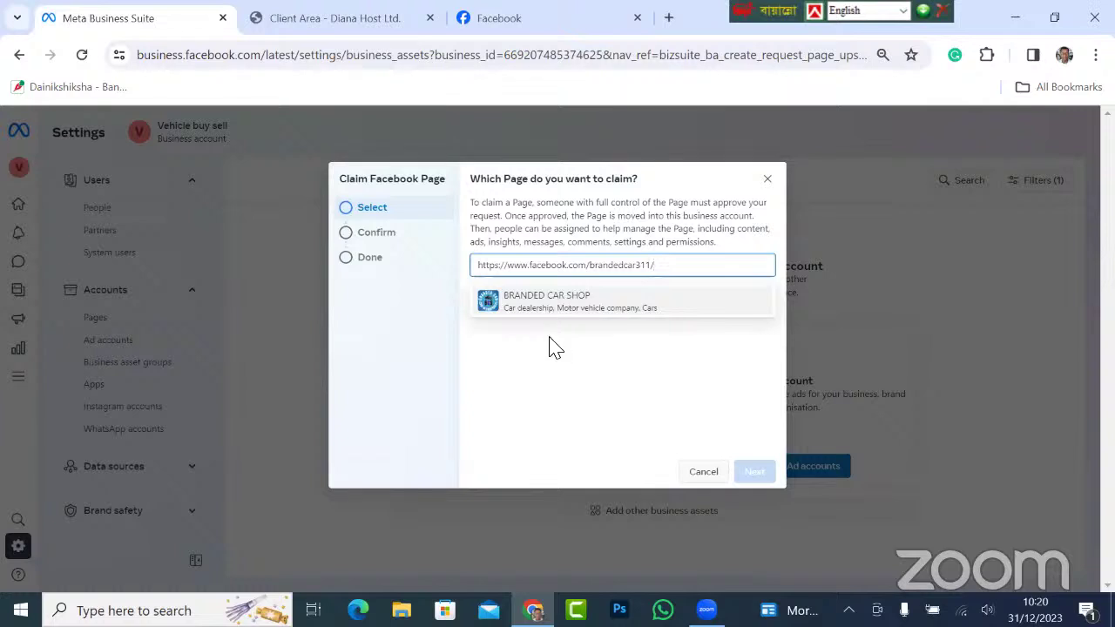
pyautogui.click(530, 305)
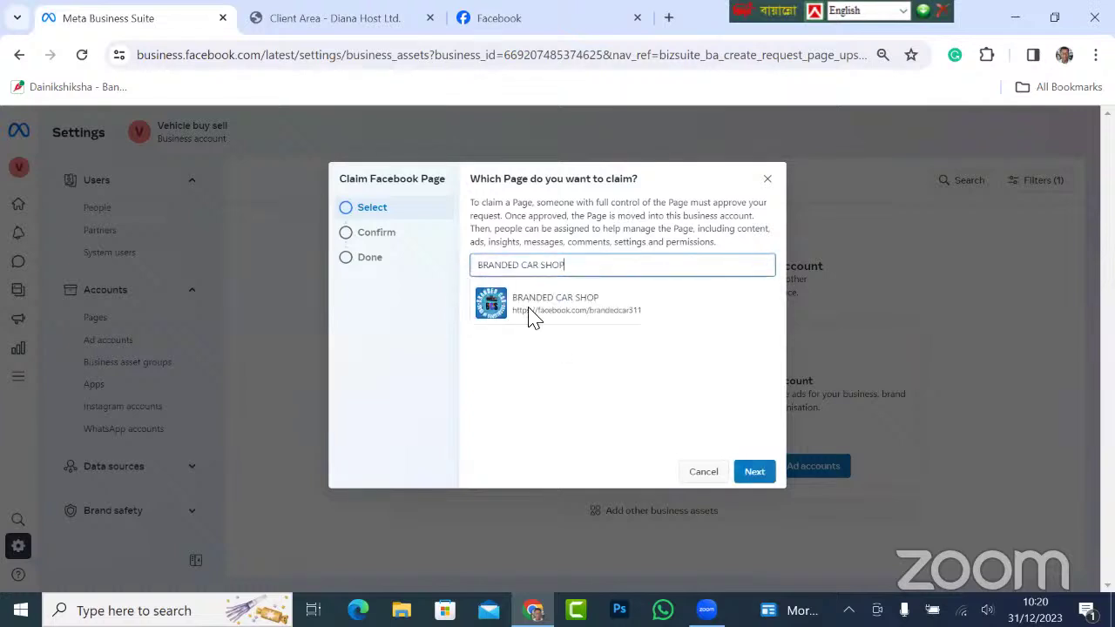
pyautogui.click(756, 474)
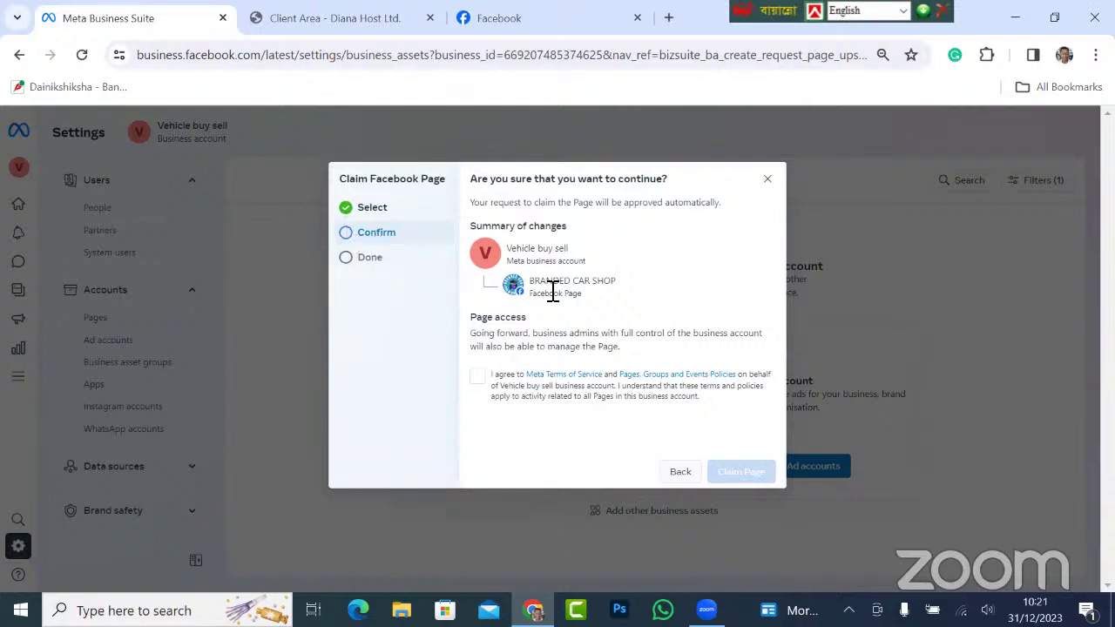
# Step: Agree to the Meta terms and policies, claim the BRANDED CAR SHOP Page and finish the claim dialog
pyautogui.click(479, 377)
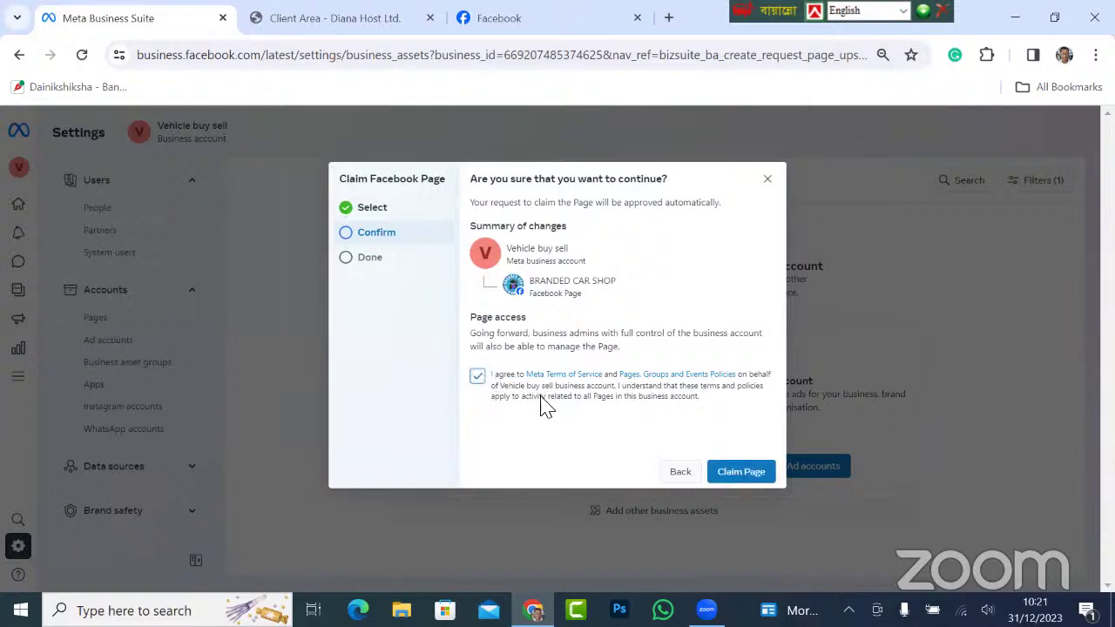
pyautogui.click(747, 475)
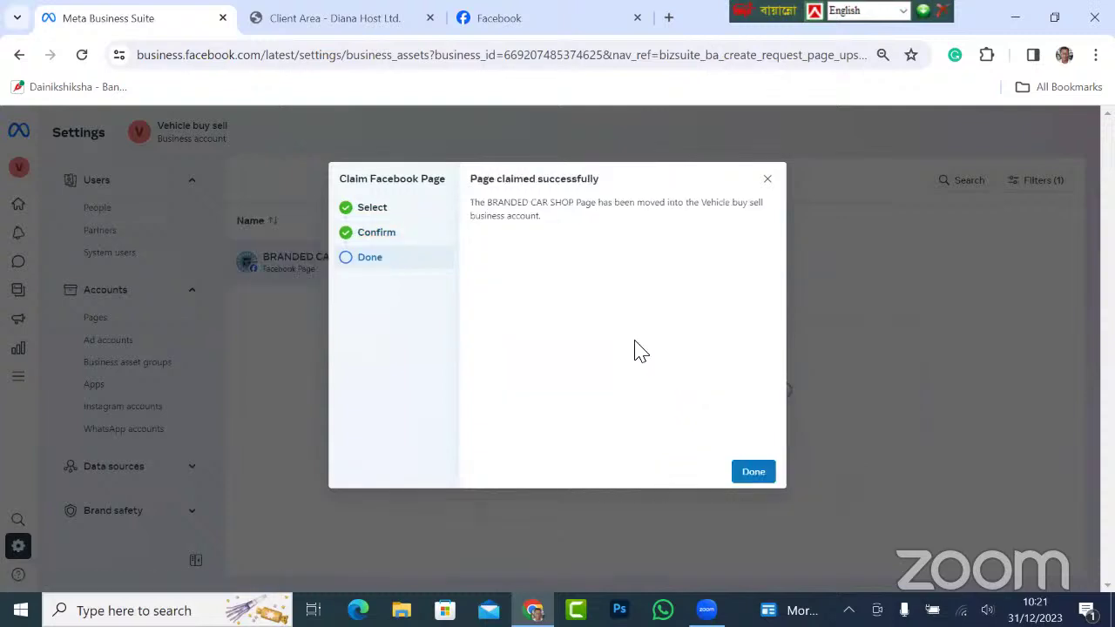
pyautogui.click(754, 476)
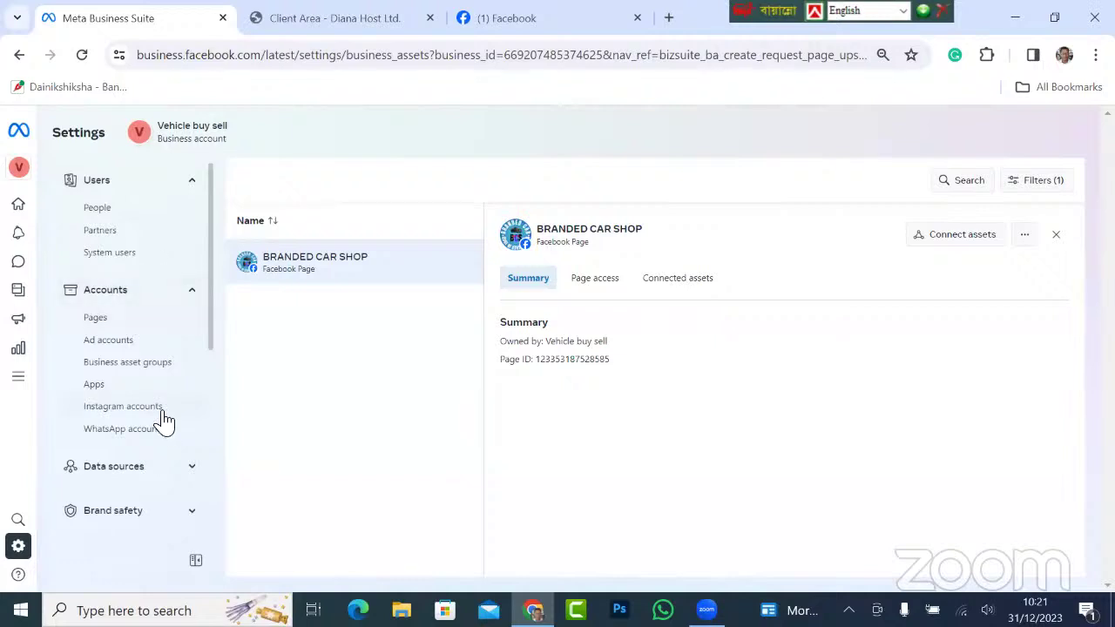
# Step: Expand the Data sources section of the business account settings
pyautogui.click(116, 467)
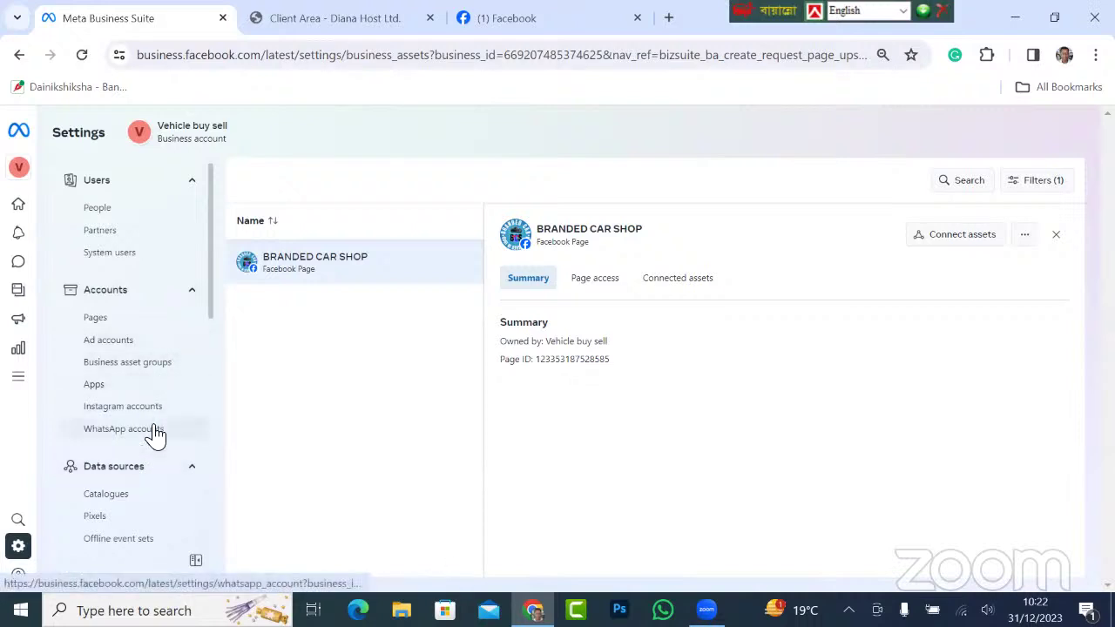
pyautogui.scroll(-1, 154, 436)
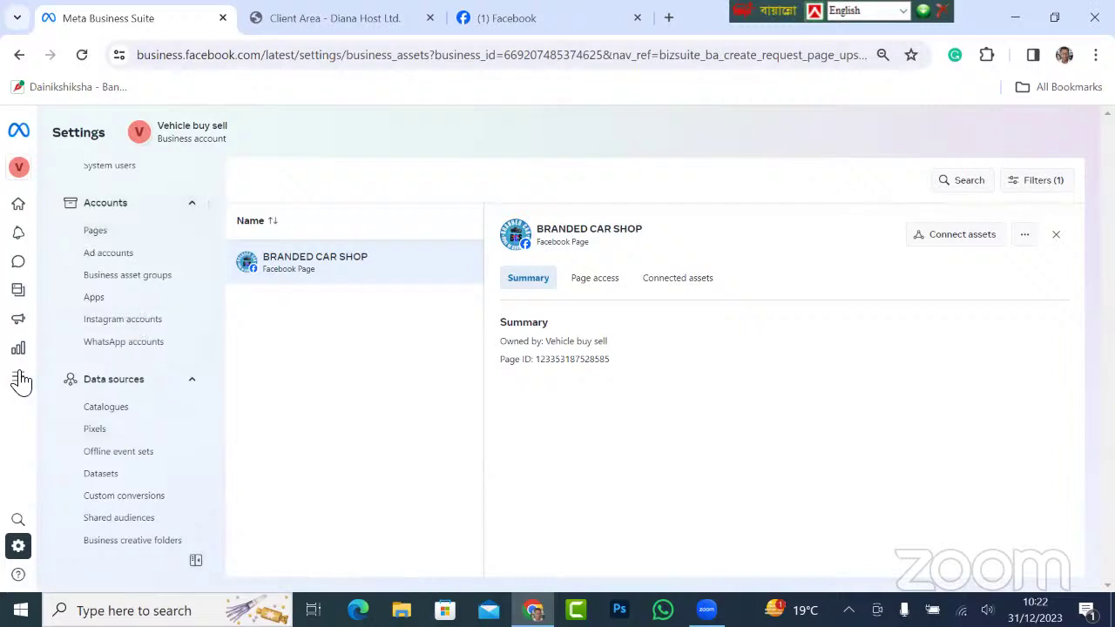
pyautogui.moveTo(19, 382)
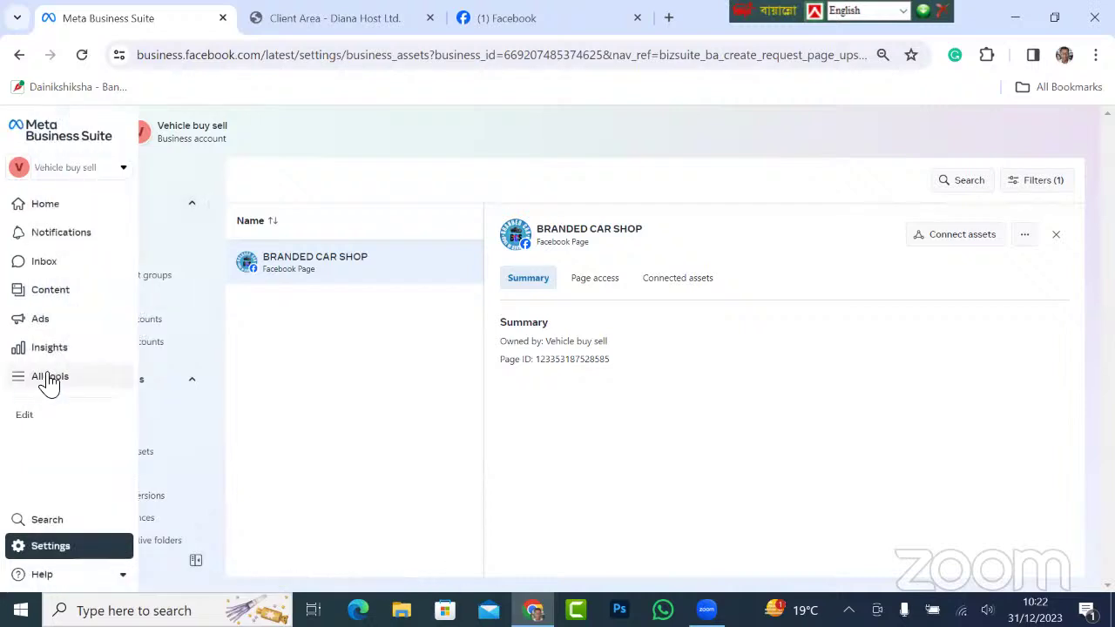
pyautogui.click(46, 382)
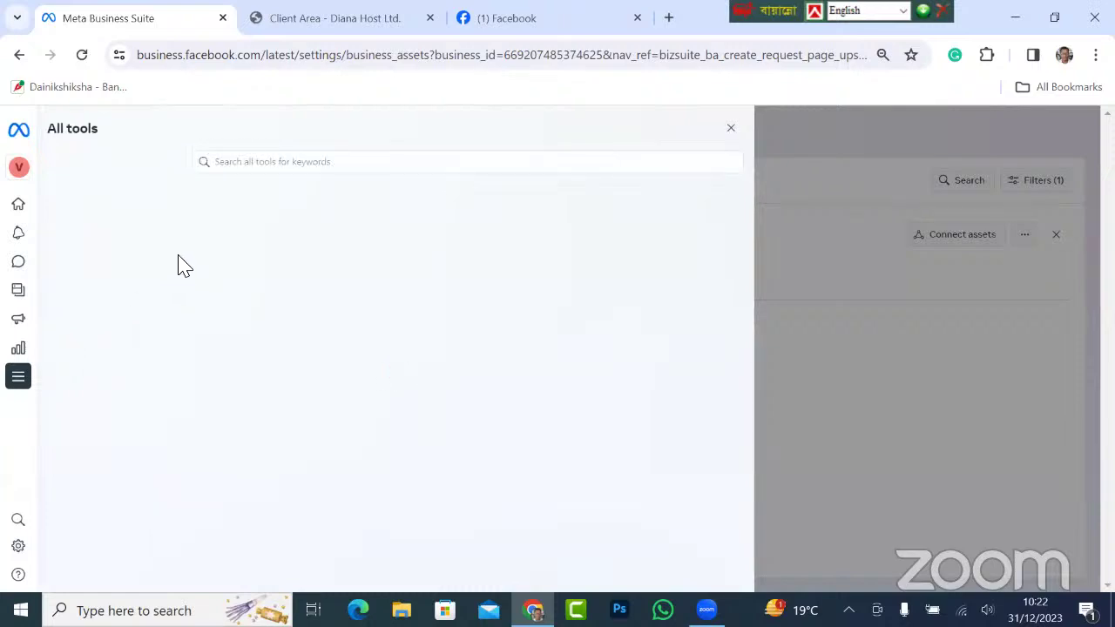
pyautogui.moveTo(17, 383)
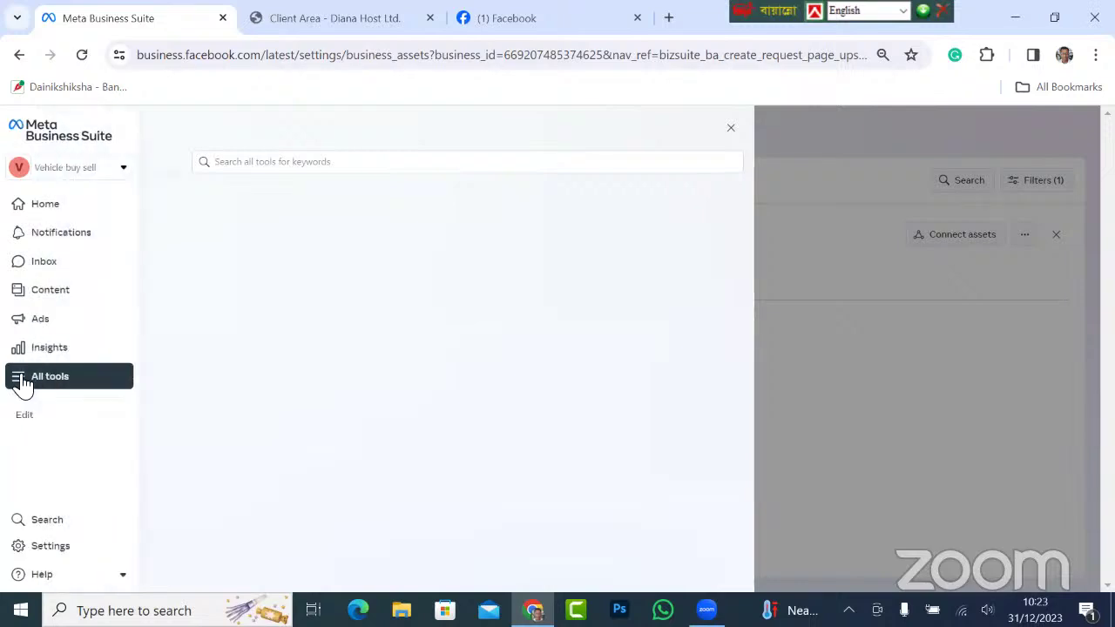
pyautogui.click(50, 547)
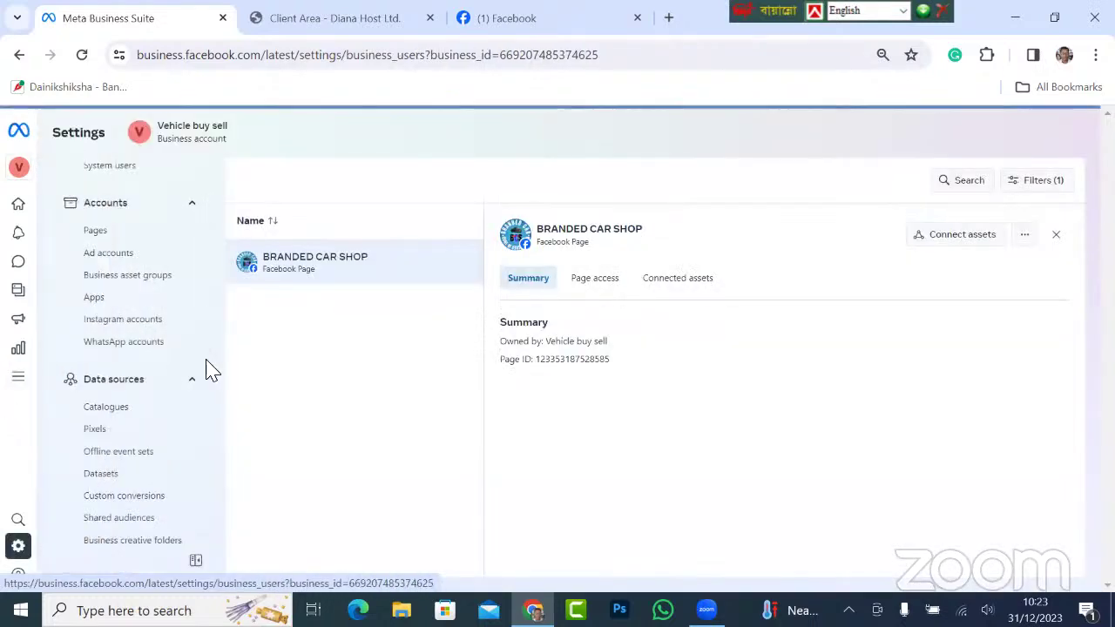
# Step: Look through the business settings categories and expand the Brand safety section to show Domains and Block lists
pyautogui.scroll(1, 143, 335)
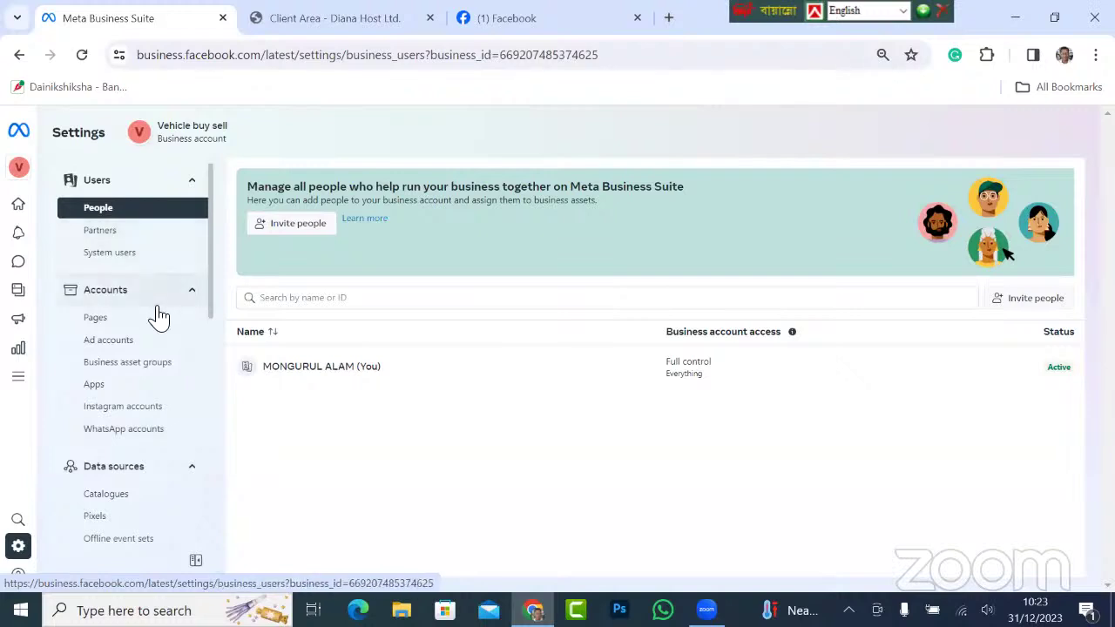
pyautogui.scroll(-1, 160, 318)
pyautogui.scroll(-1, 162, 315)
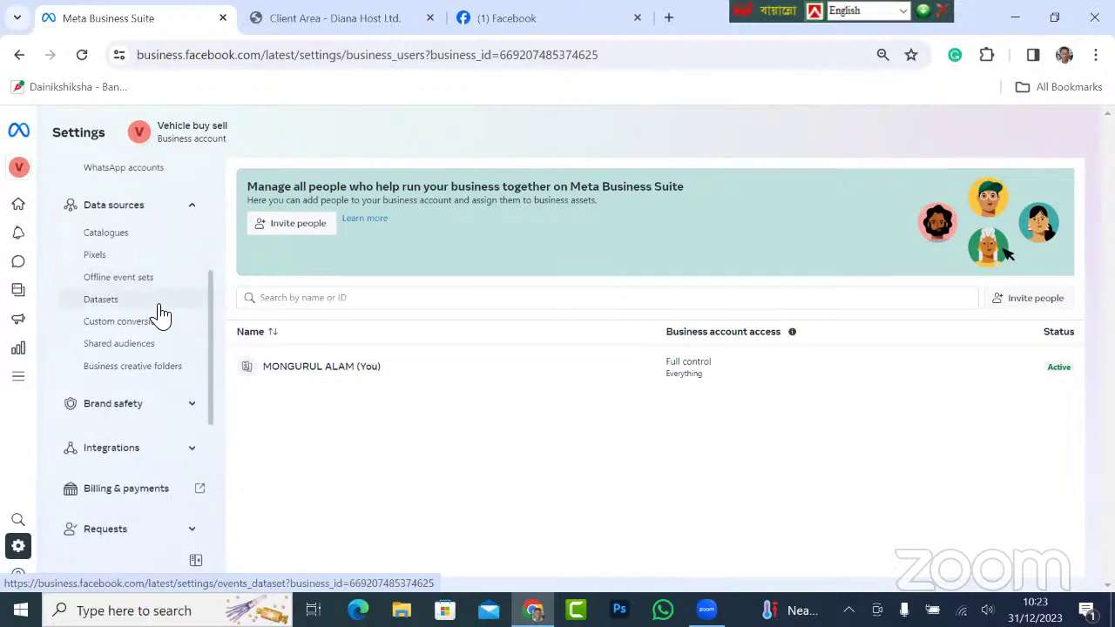
pyautogui.scroll(-5, 161, 316)
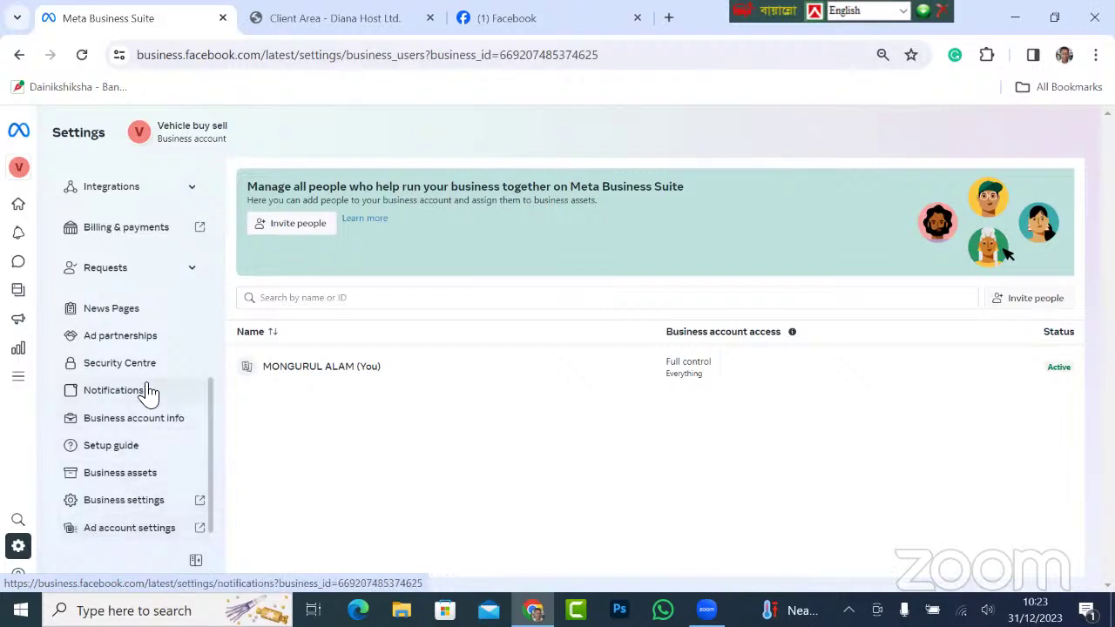
pyautogui.scroll(1, 167, 344)
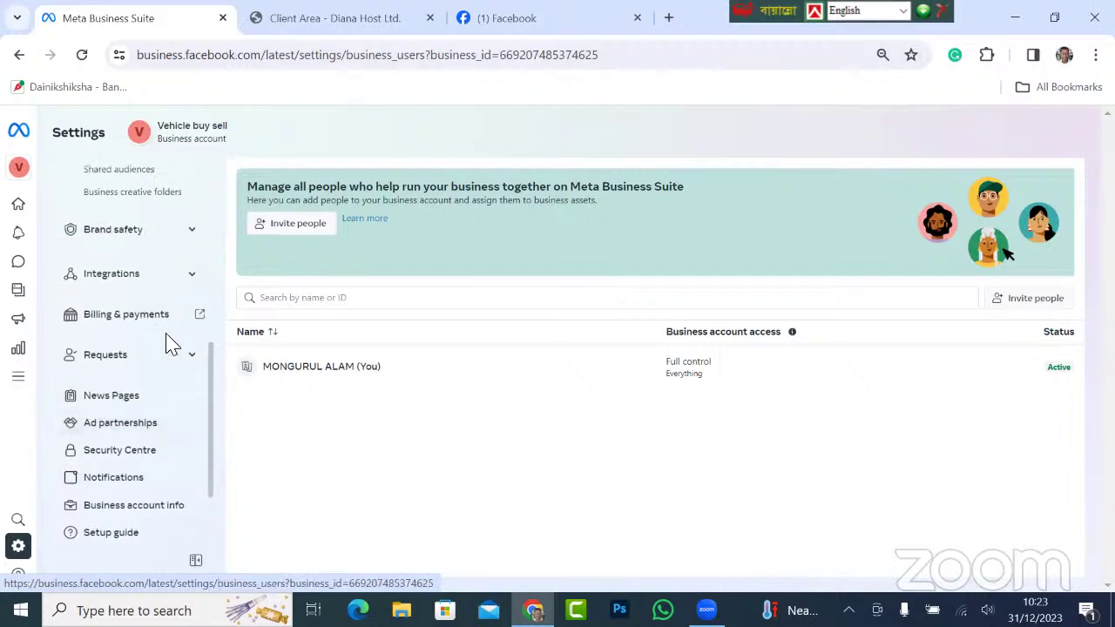
pyautogui.scroll(1, 171, 343)
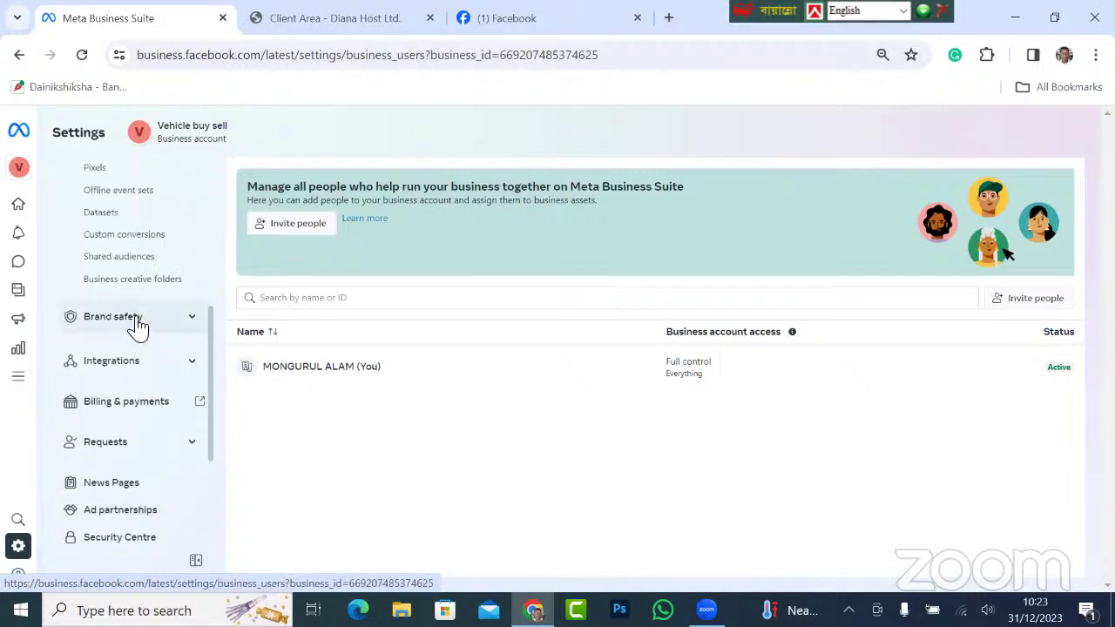
pyautogui.click(131, 319)
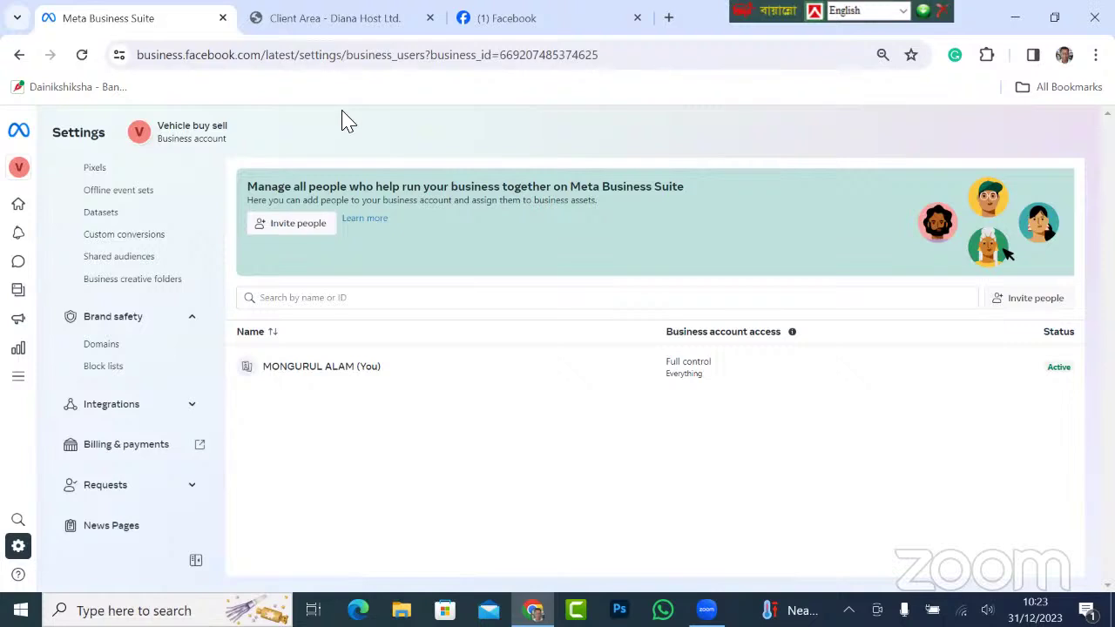
# Step: Switch to the Diana Host client area, open the account's email history and dismiss the notification pop-up
pyautogui.click(324, 22)
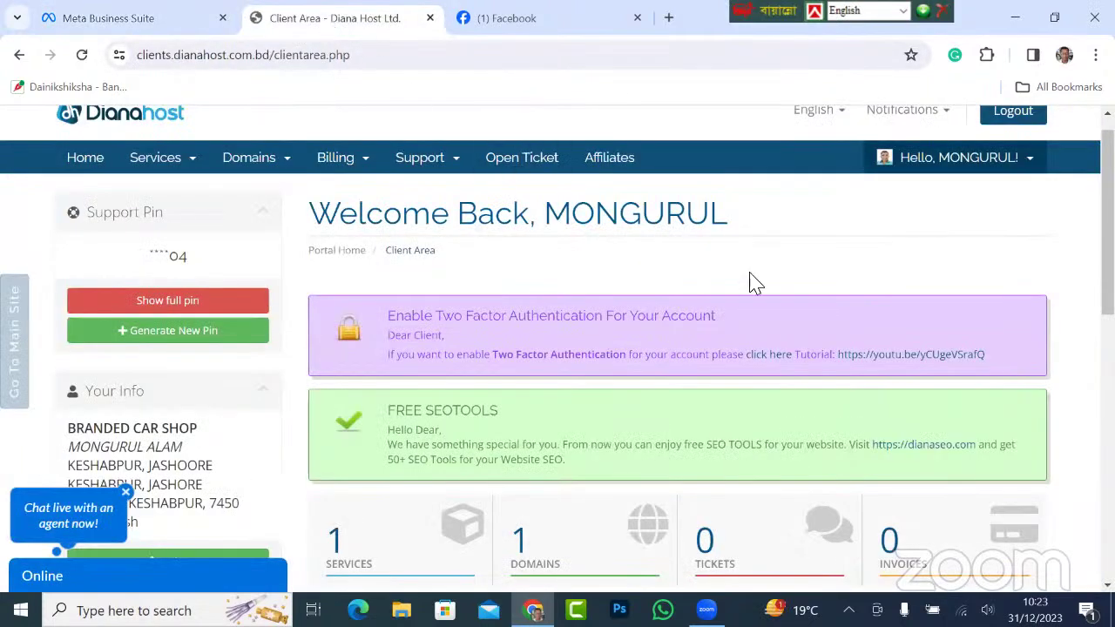
pyautogui.scroll(-2, 436, 505)
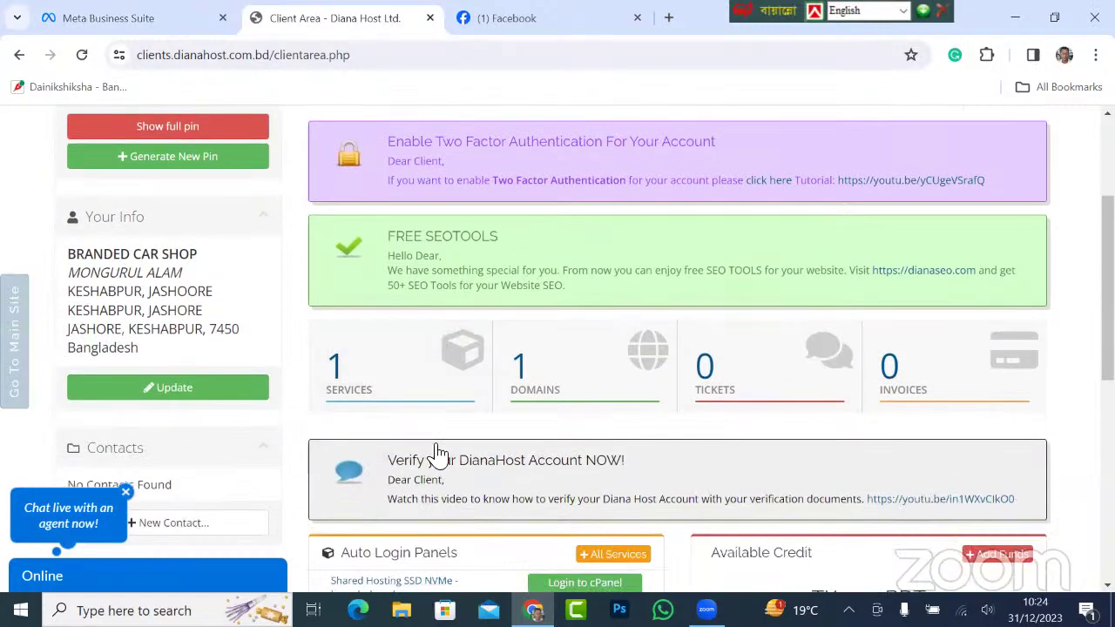
pyautogui.scroll(1, 692, 331)
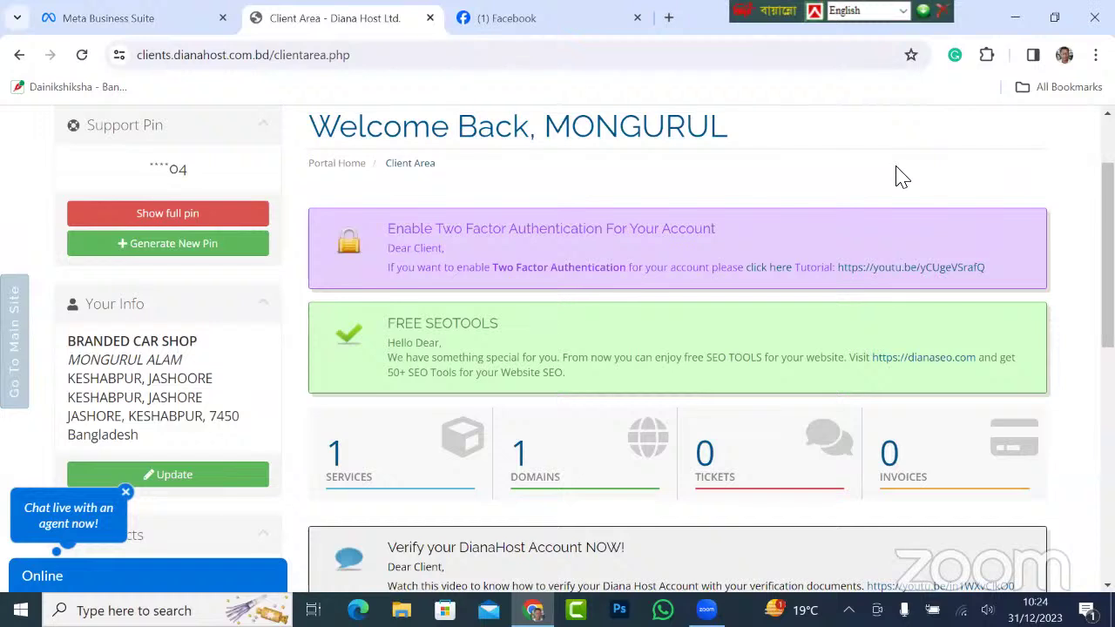
pyautogui.scroll(2, 902, 177)
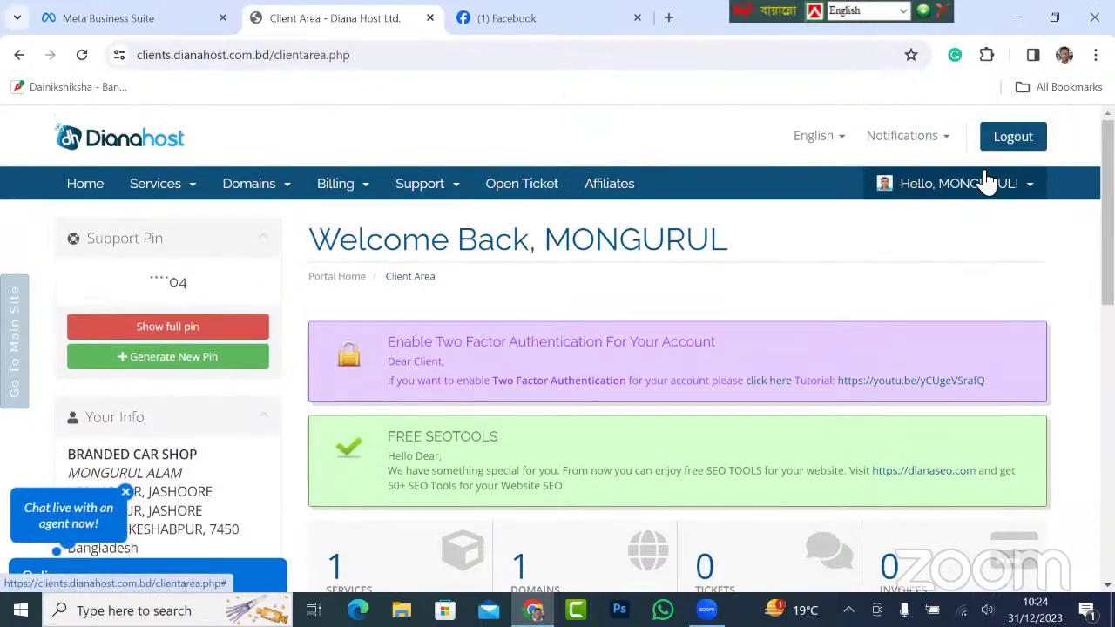
pyautogui.click(974, 185)
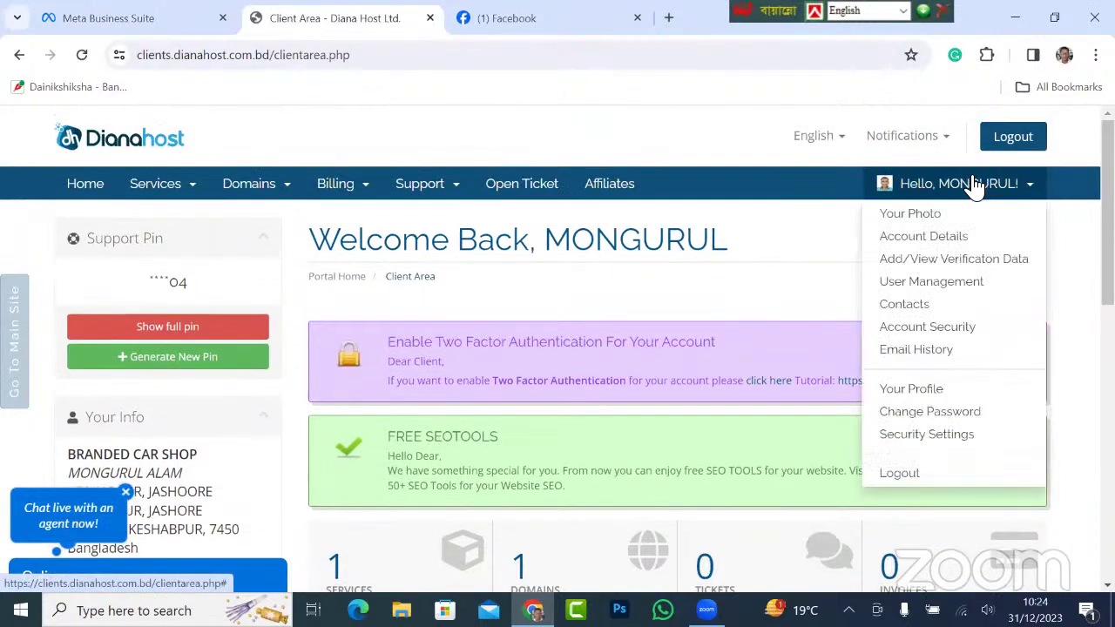
pyautogui.click(919, 352)
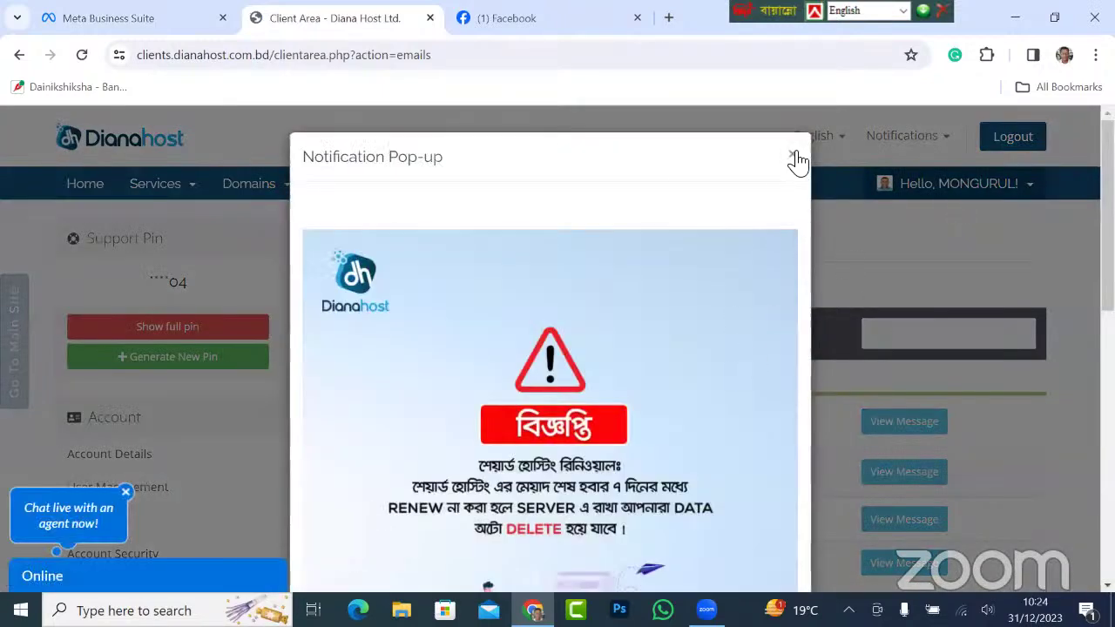
pyautogui.click(793, 158)
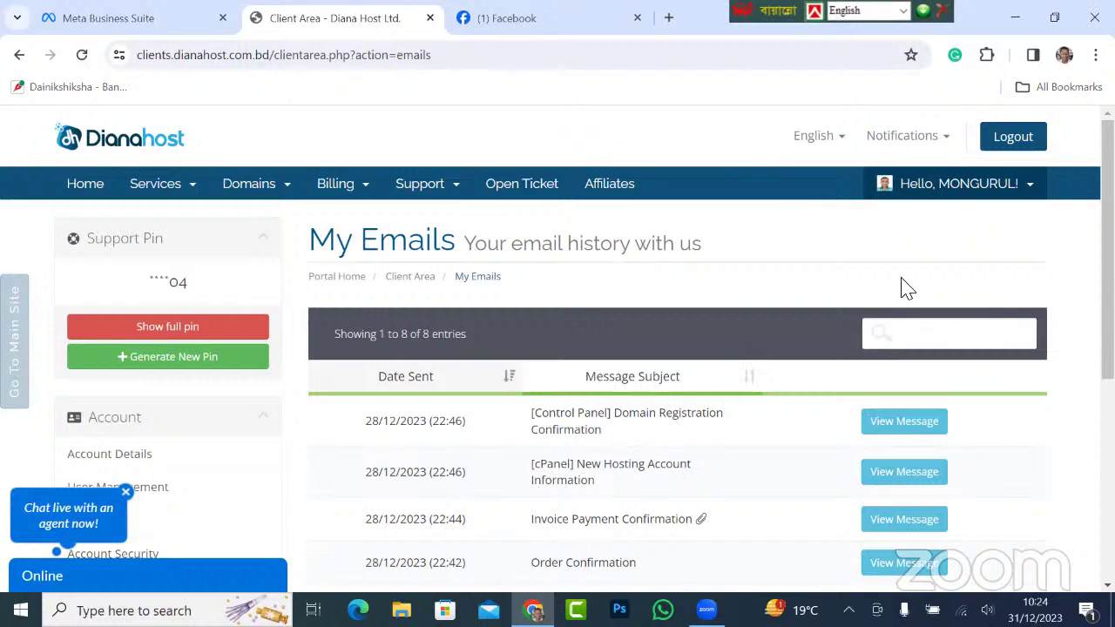
# Step: Open the account's verification data page and start a live chat with support by sending "Hi"
pyautogui.click(968, 192)
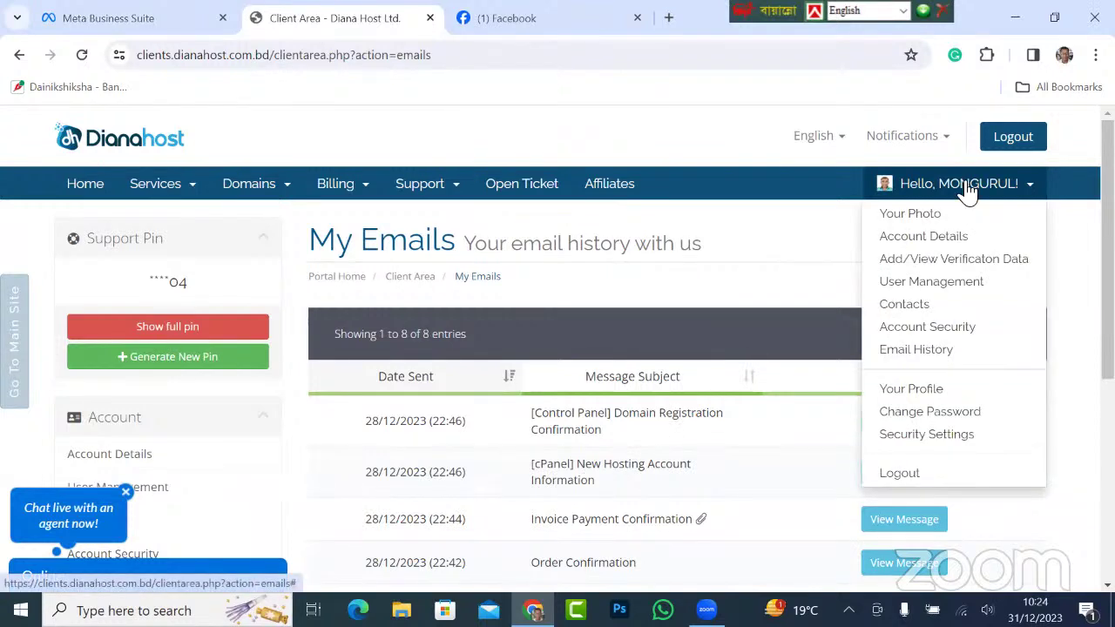
pyautogui.click(926, 261)
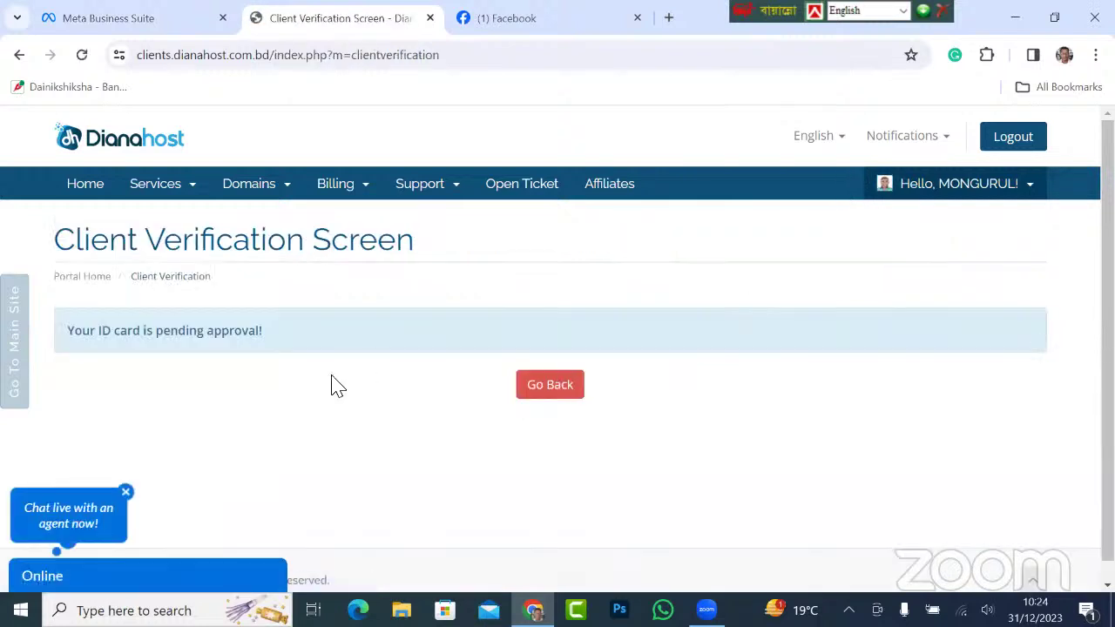
pyautogui.click(77, 579)
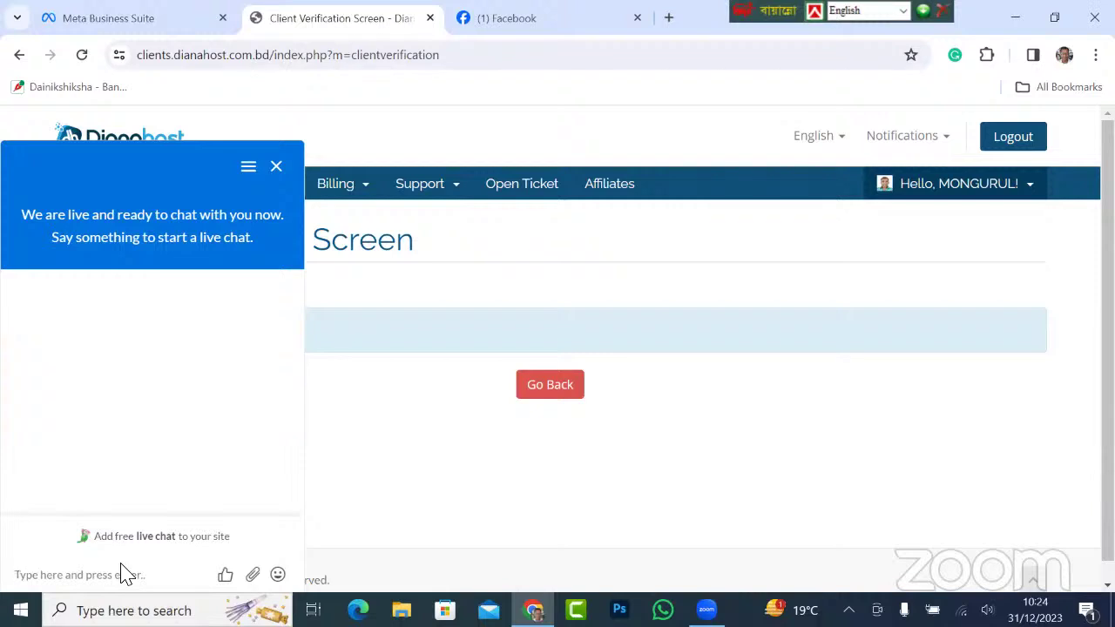
pyautogui.write('Hi')
pyautogui.press('Return')
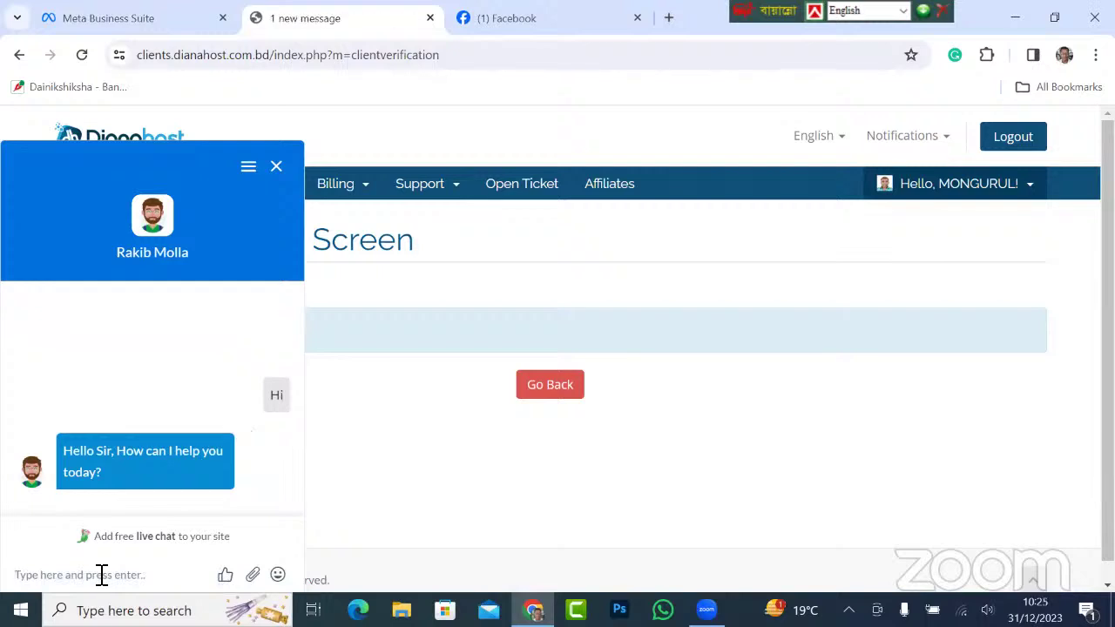
# Step: Send the support agent the chat message "I have submitted my NID earlier but didn't approve d"
pyautogui.write('I h')
pyautogui.write('ad')
pyautogui.write('ve su')
pyautogui.write('m')
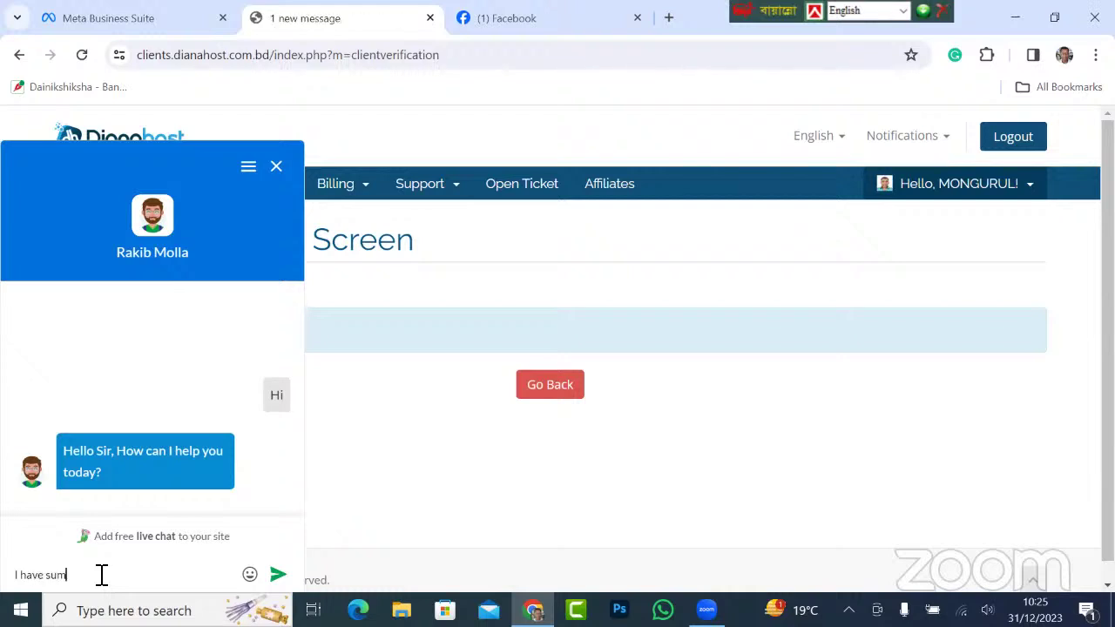
pyautogui.press('BackSpace')
pyautogui.write('bmitt')
pyautogui.write('ed')
pyautogui.write(' iy ')
pyautogui.write('NI')
pyautogui.write('D ea')
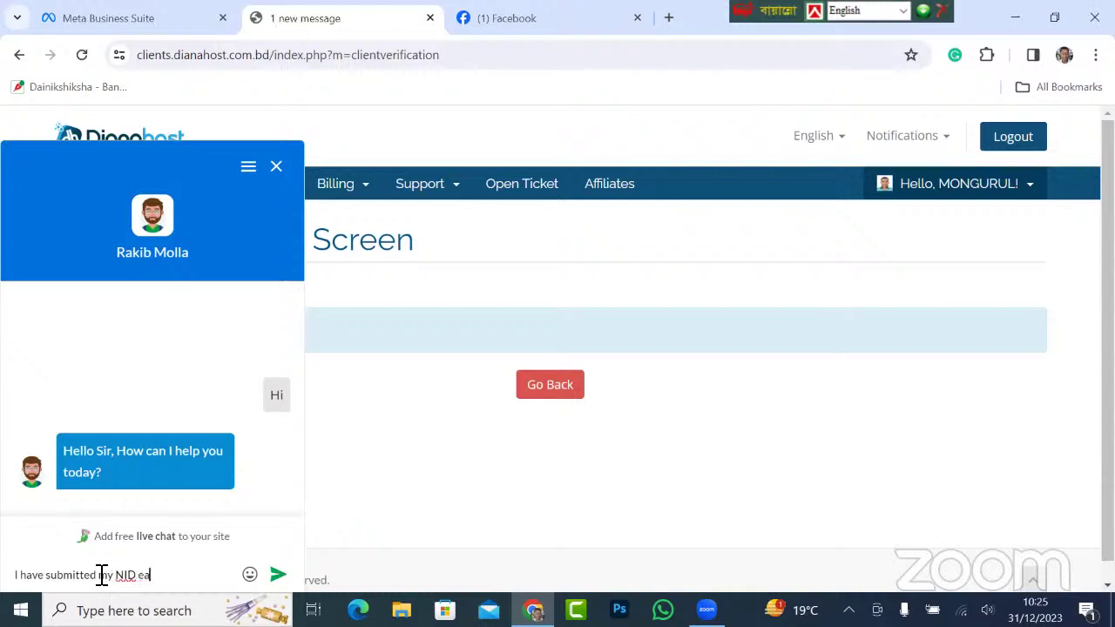
pyautogui.write("rlier but didn't approve d")
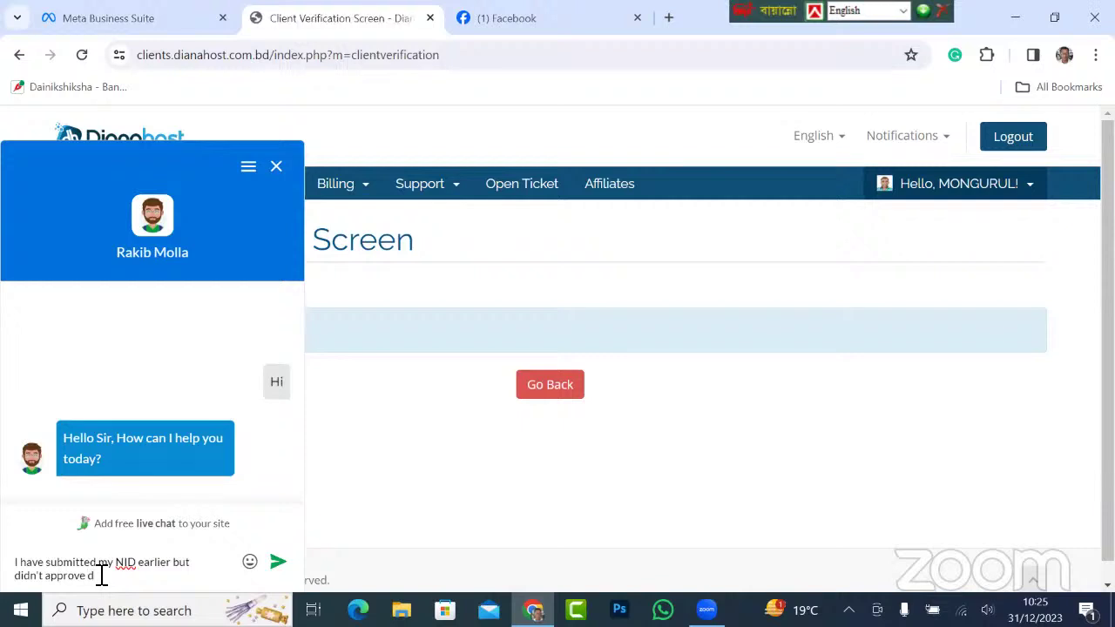
pyautogui.press('Return')
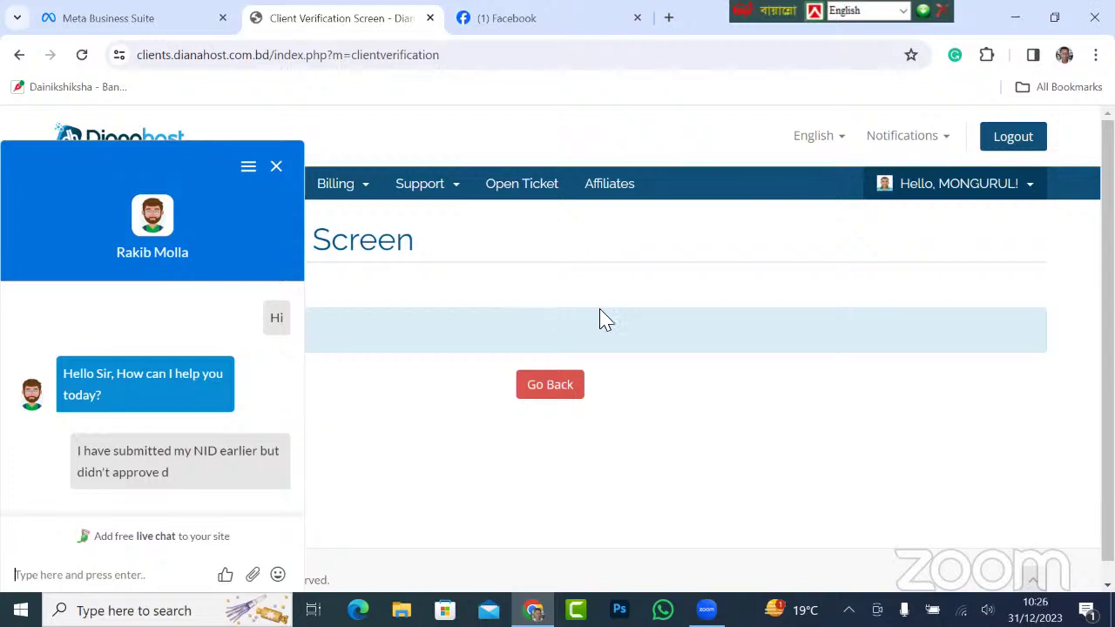
# Step: Open the "[cPanel] New Hosting Account Information" message from the account's email history and find its login details
pyautogui.click(949, 188)
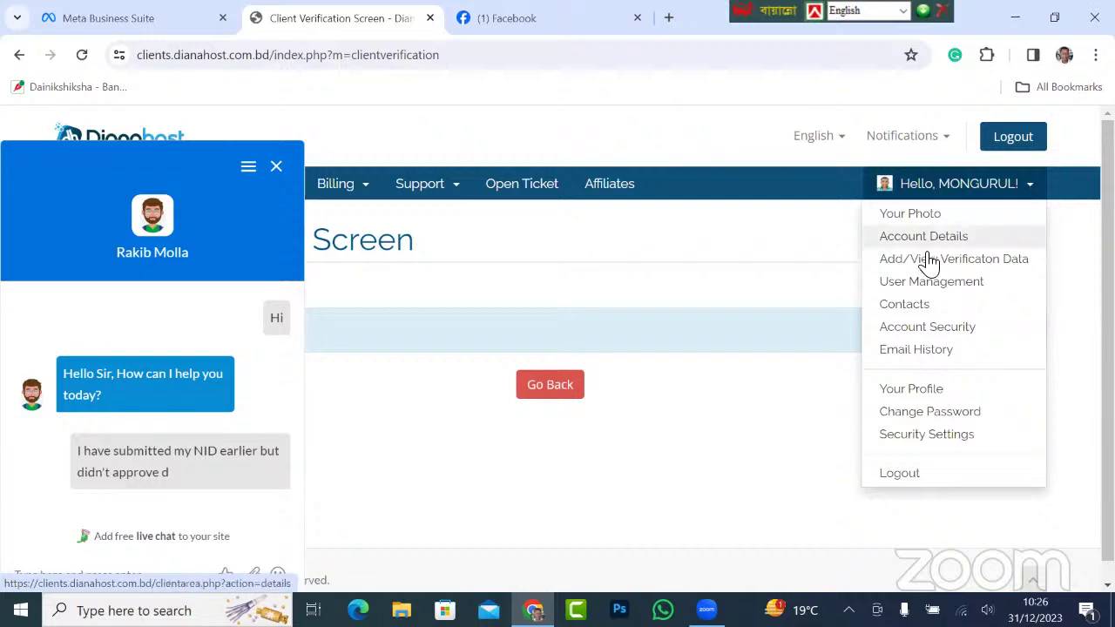
pyautogui.click(906, 352)
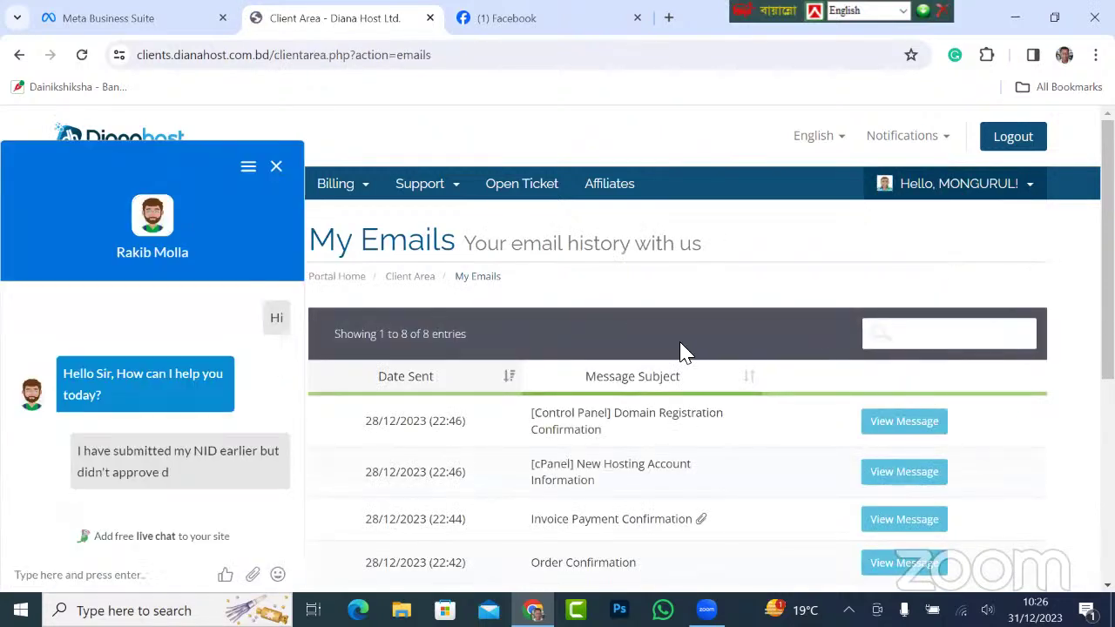
pyautogui.click(571, 473)
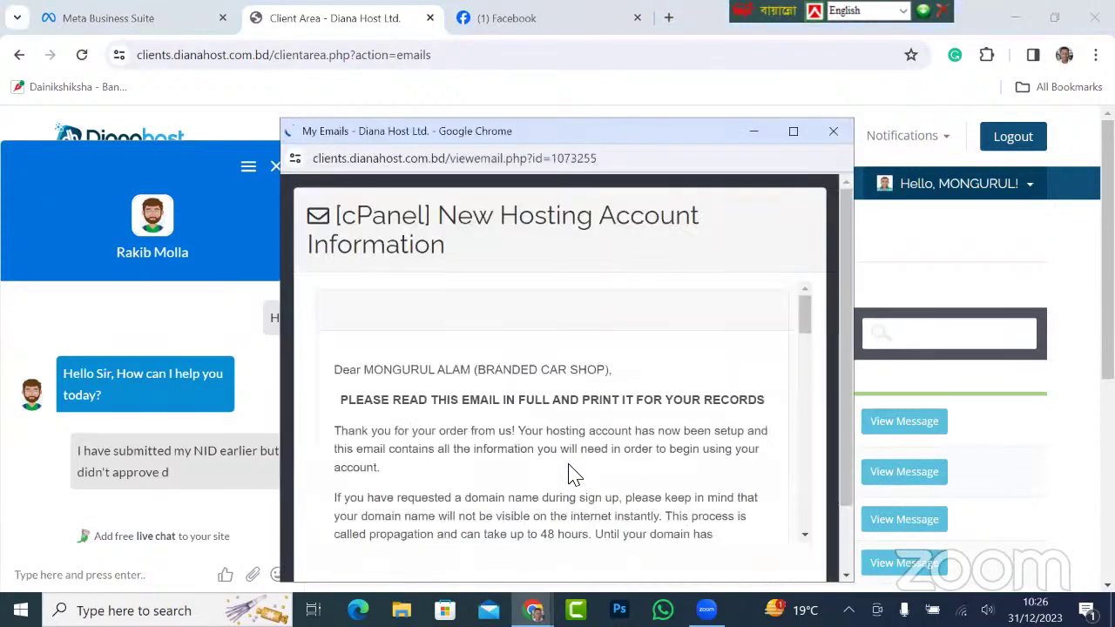
pyautogui.scroll(-2, 580, 413)
pyautogui.scroll(-3, 581, 406)
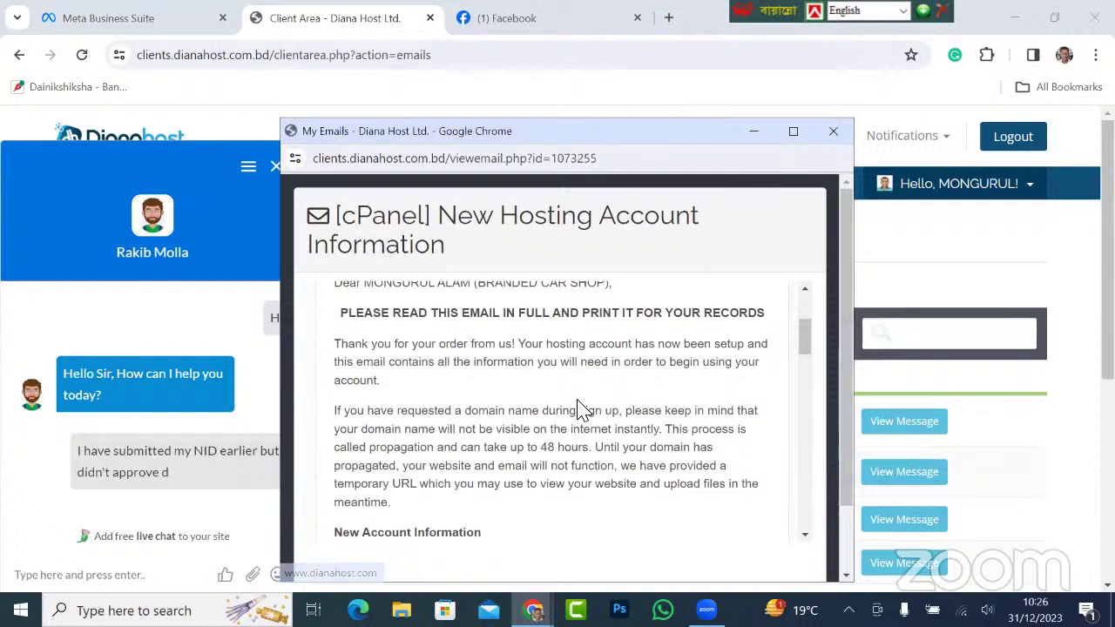
pyautogui.scroll(-2, 579, 410)
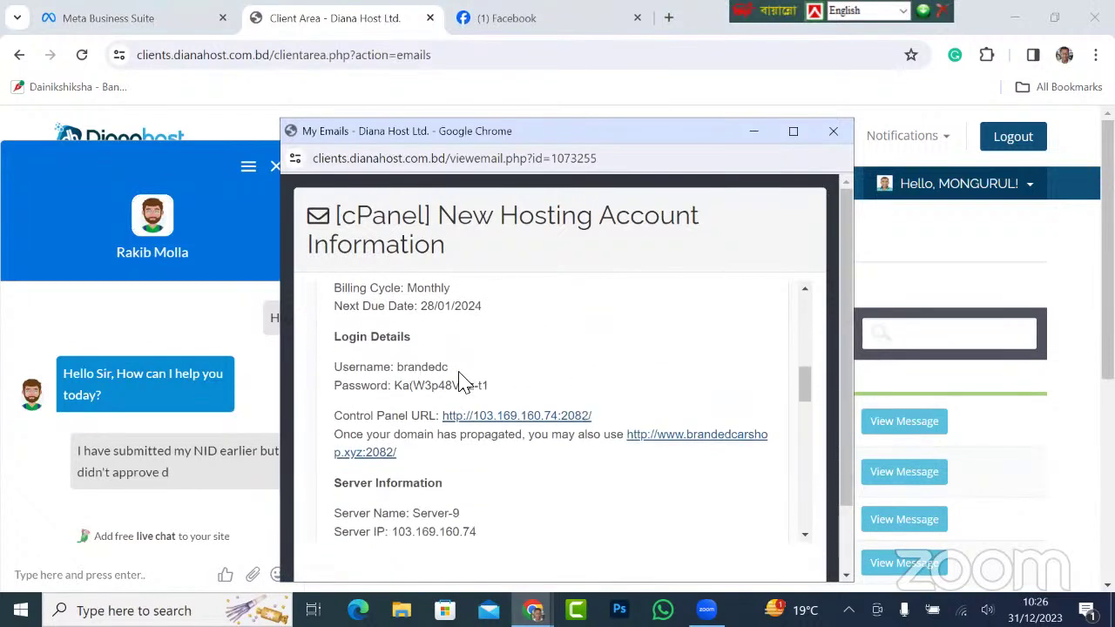
pyautogui.rightClick(495, 417)
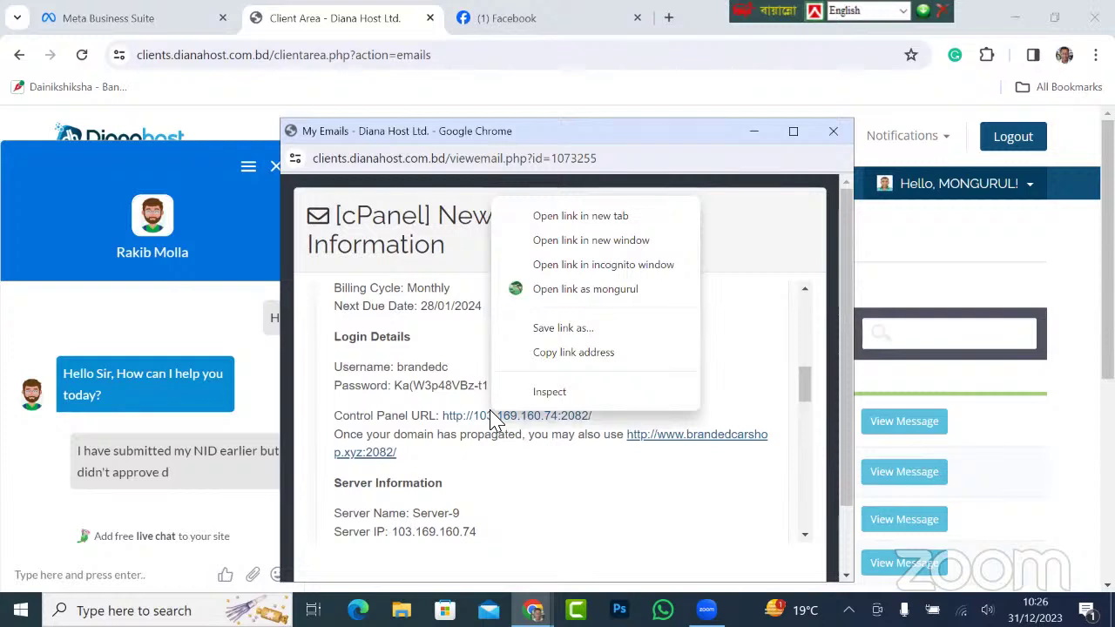
pyautogui.click(542, 353)
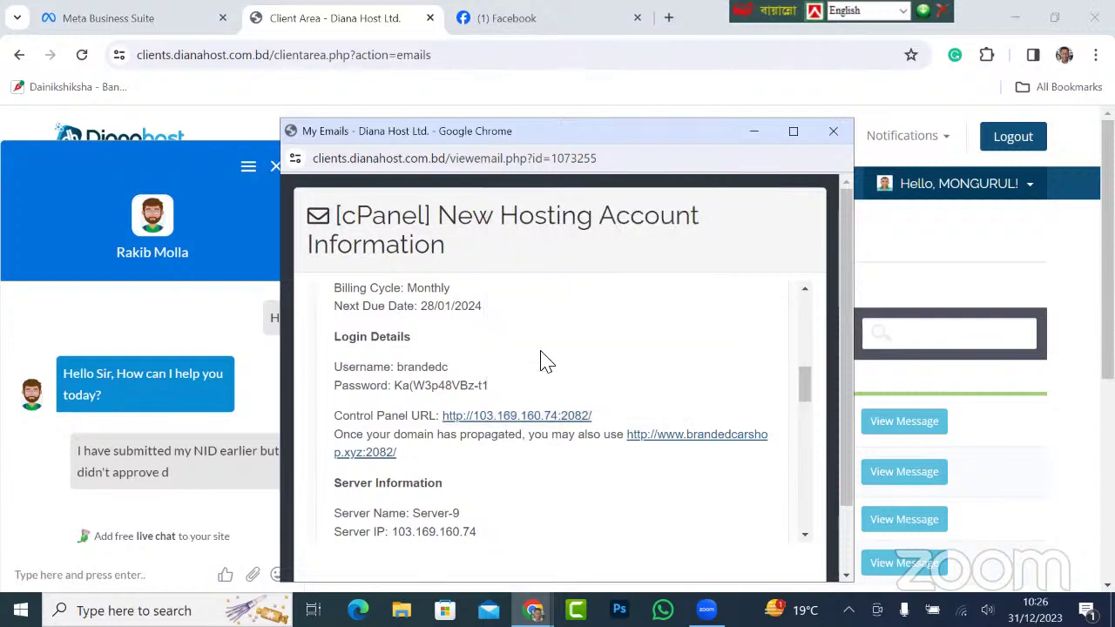
pyautogui.click(669, 18)
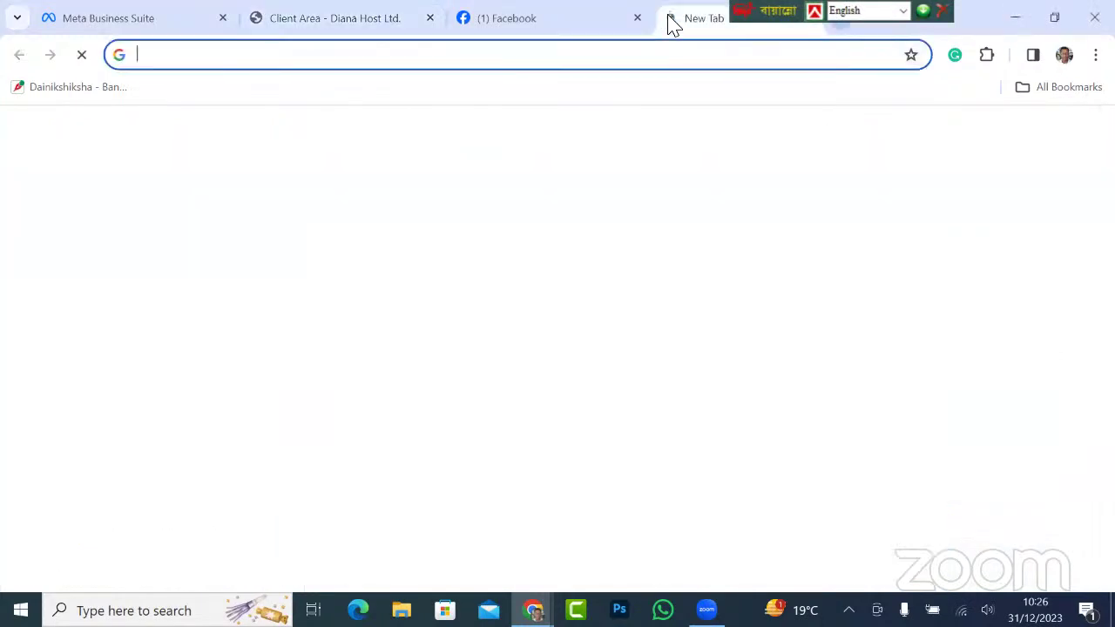
pyautogui.click(210, 54)
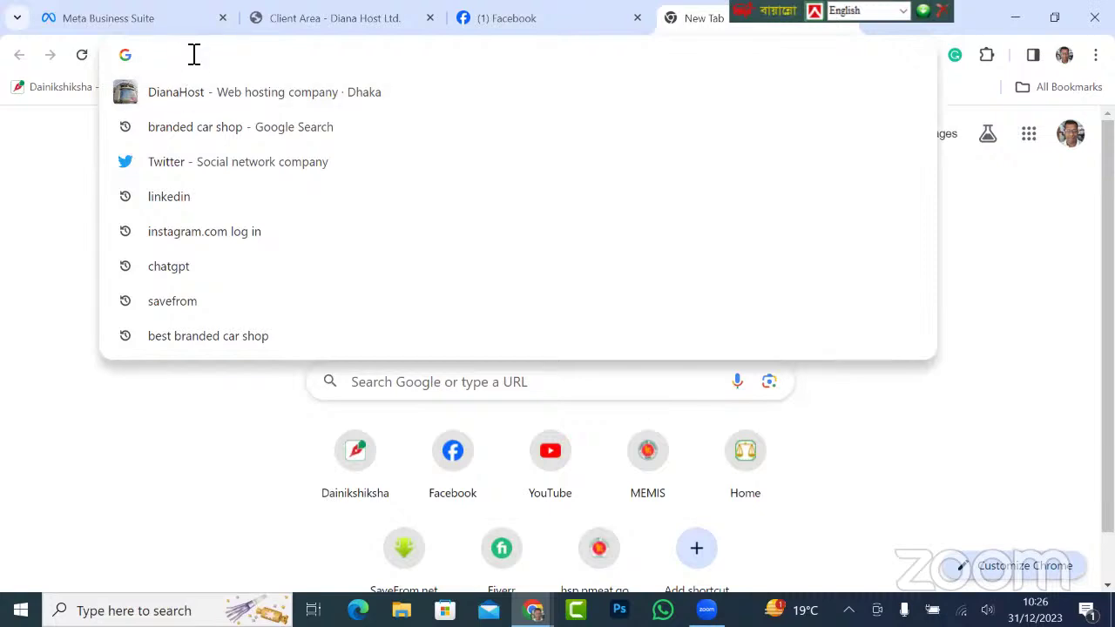
pyautogui.hotkey('ctrl', 'v')
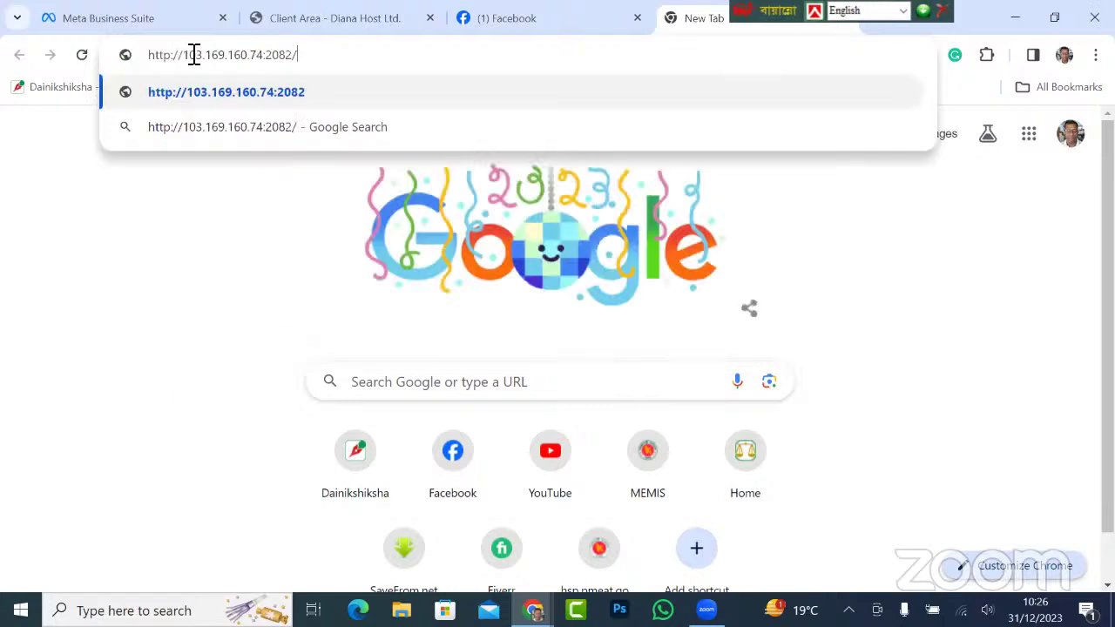
pyautogui.click(239, 93)
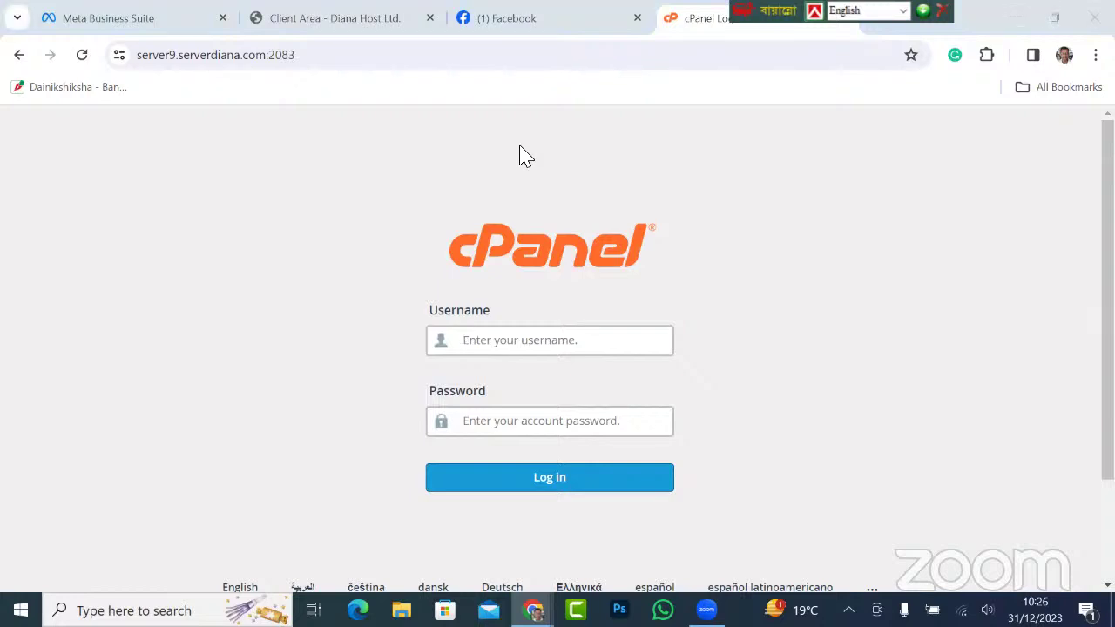
# Step: Copy the hosting username from the email's login details into the cPanel login form
pyautogui.hotkey('alt', 'Tab')
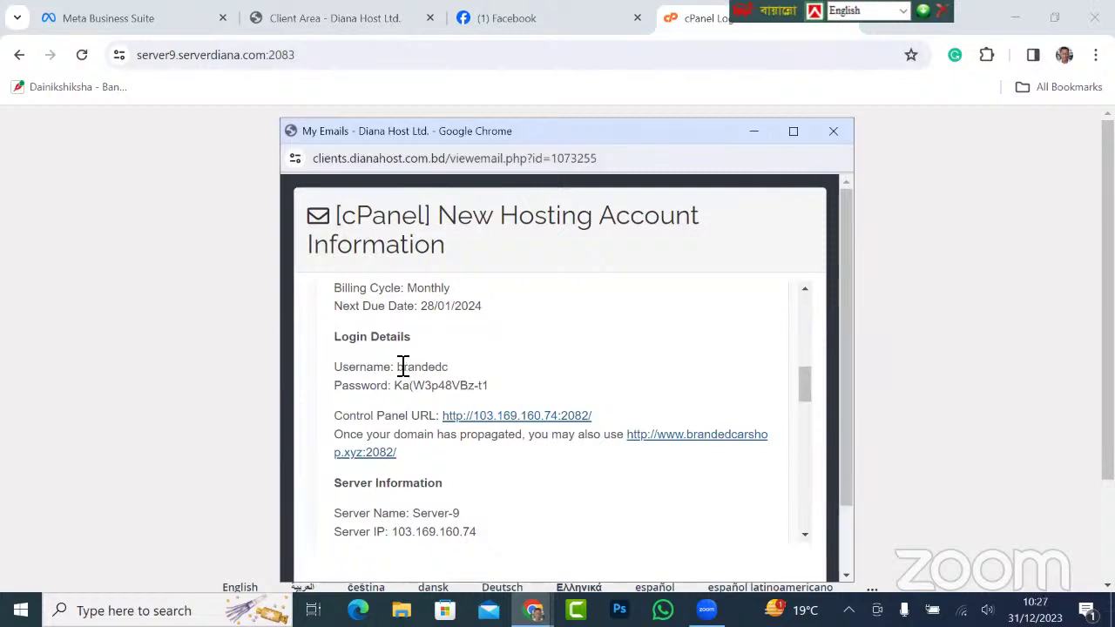
pyautogui.moveTo(400, 367); pyautogui.dragTo(452, 374)
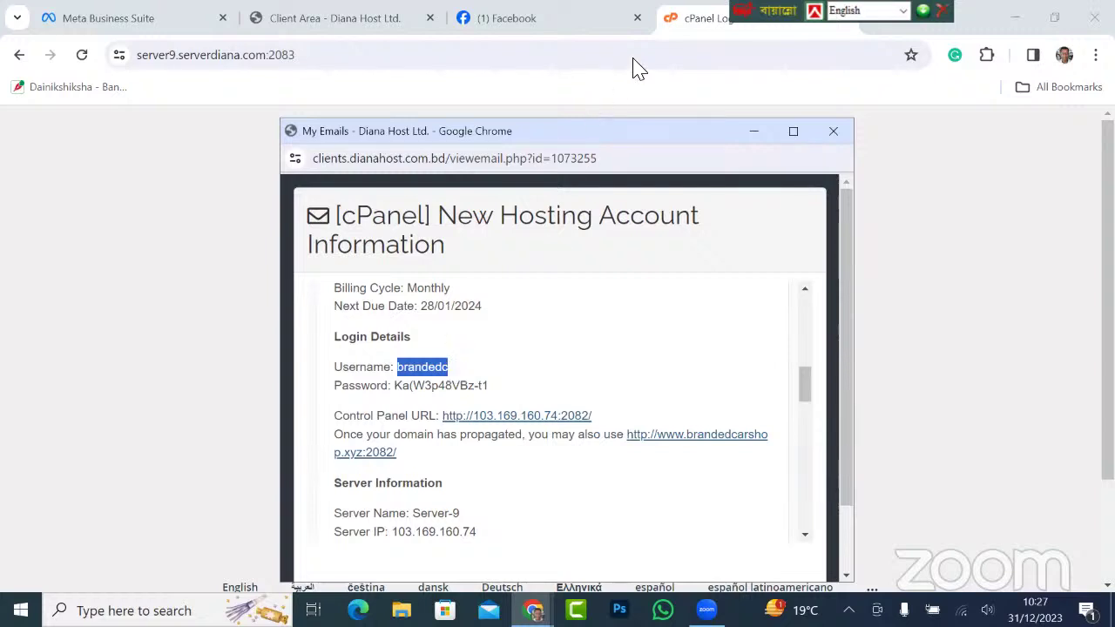
pyautogui.click(687, 25)
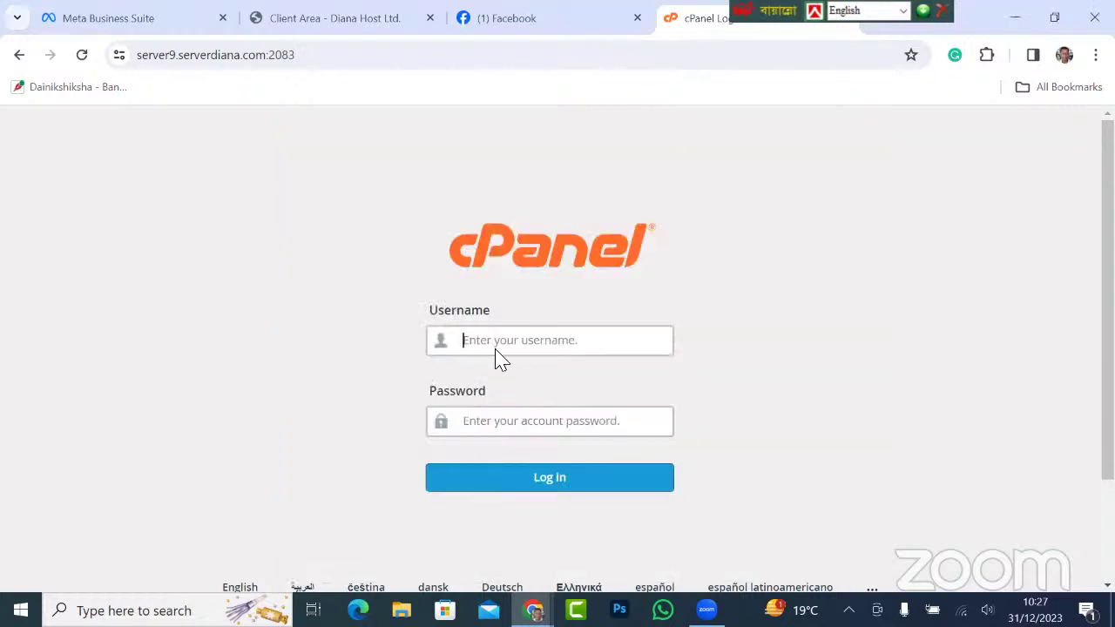
pyautogui.hotkey('ctrl', 'v')
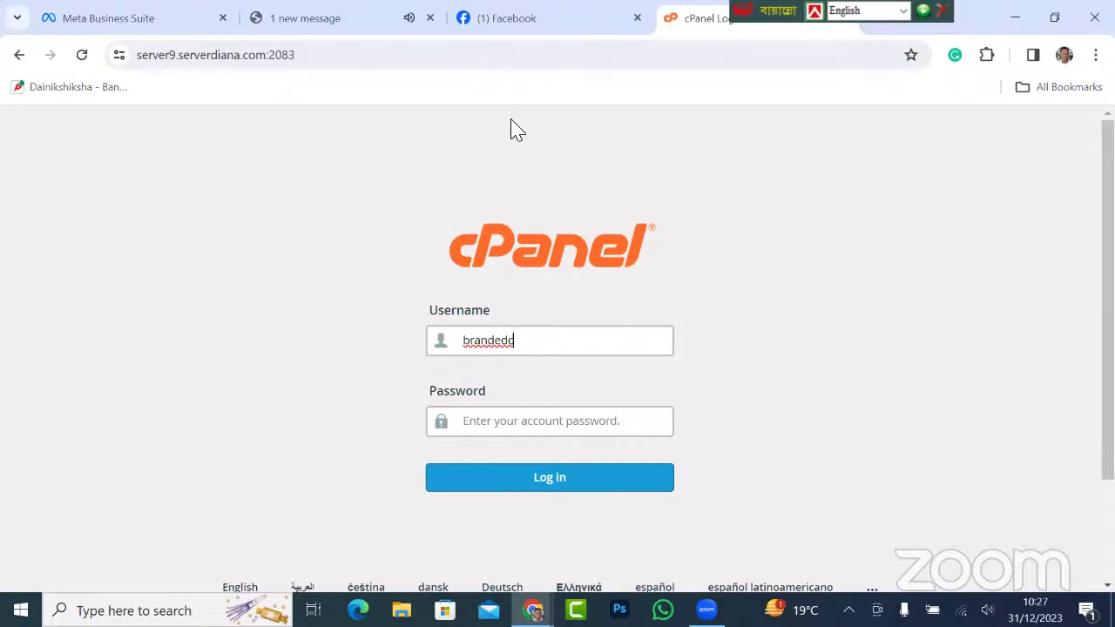
# Step: Copy the account password from the hosting email into the cPanel password field and log in
pyautogui.hotkey('alt', 'Tab')
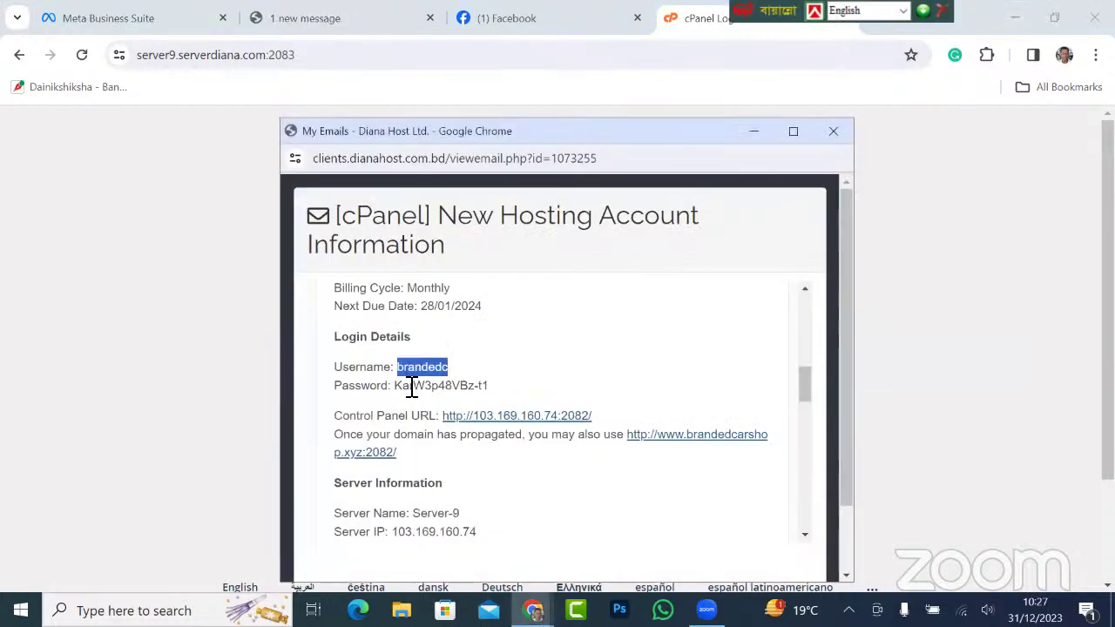
pyautogui.moveTo(397, 387); pyautogui.dragTo(491, 394)
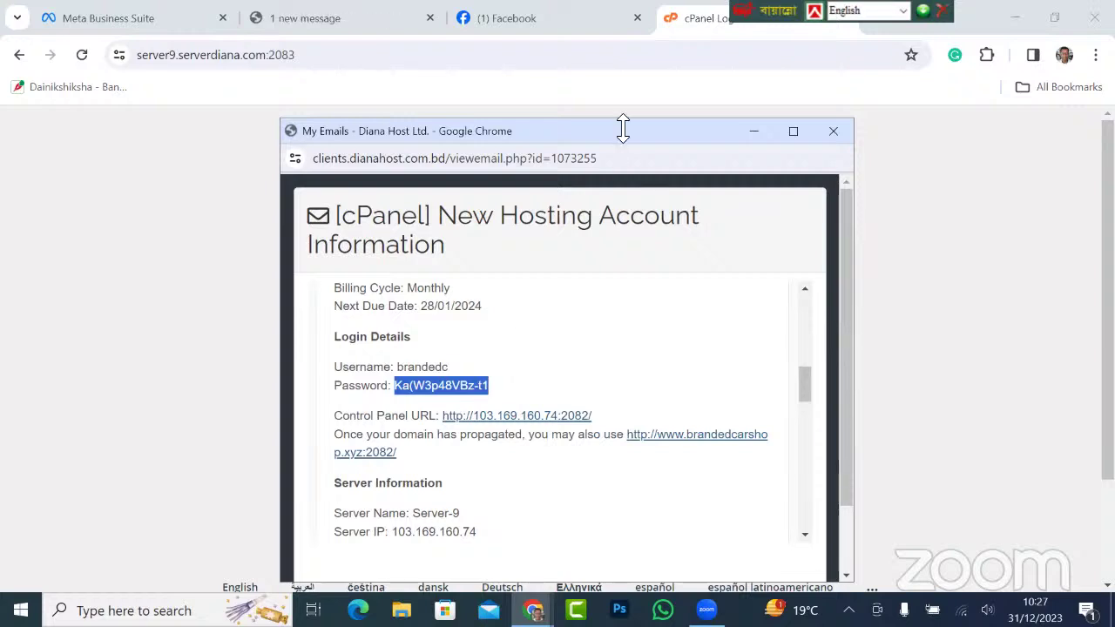
pyautogui.hotkey('alt', 'Tab')
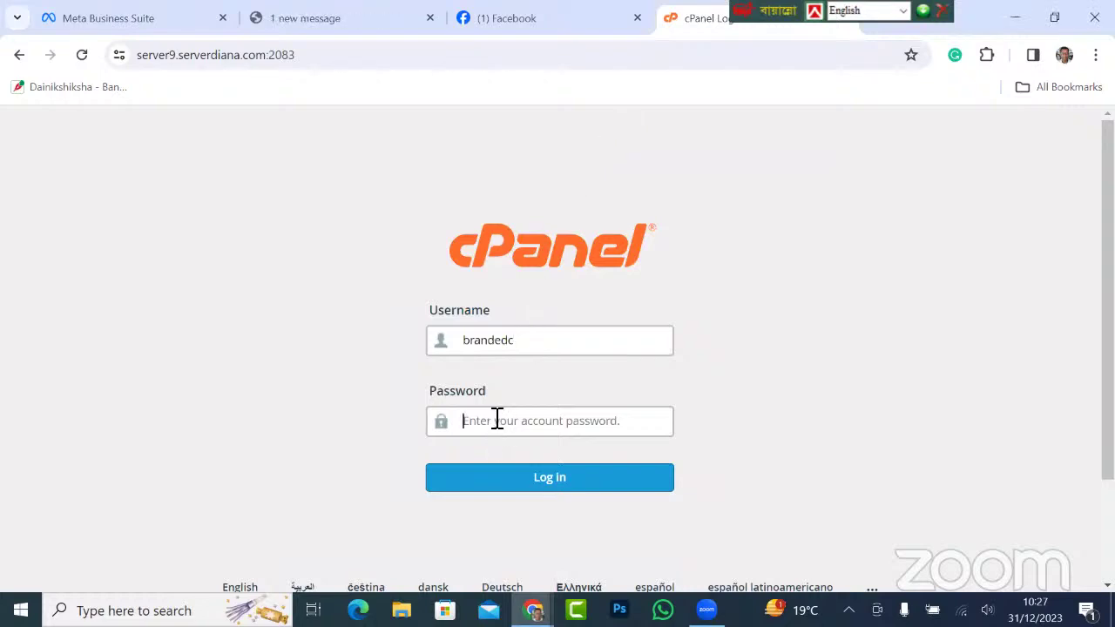
pyautogui.hotkey('ctrl', 'v')
pyautogui.click(537, 482)
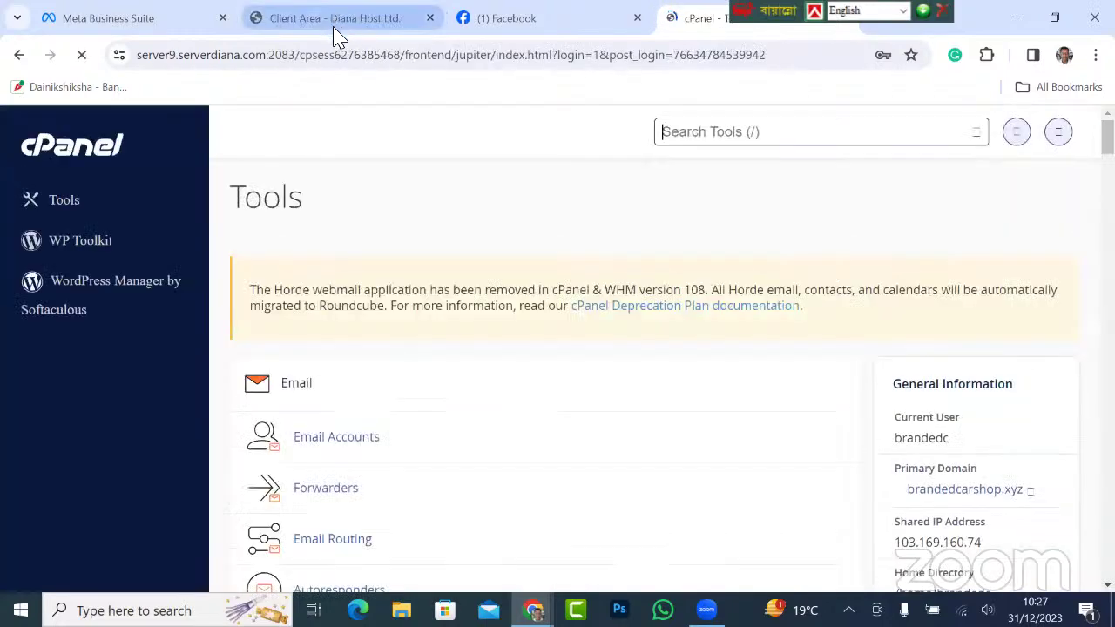
# Step: Return to the Diana Host client area and answer the support agent's chat question with "thursday"
pyautogui.click(340, 19)
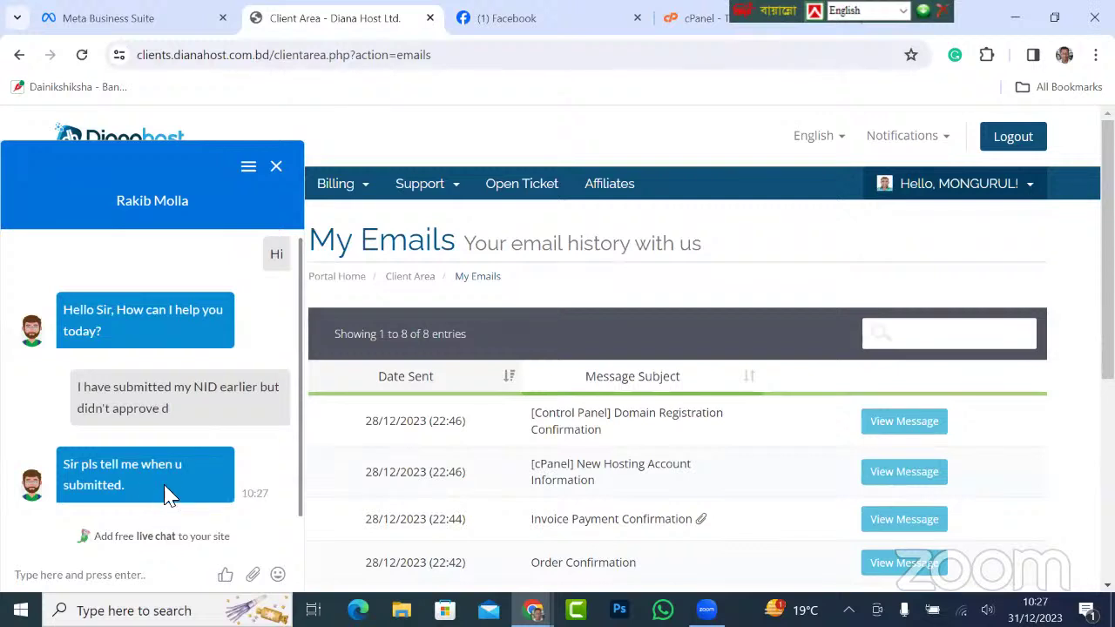
pyautogui.click(120, 575)
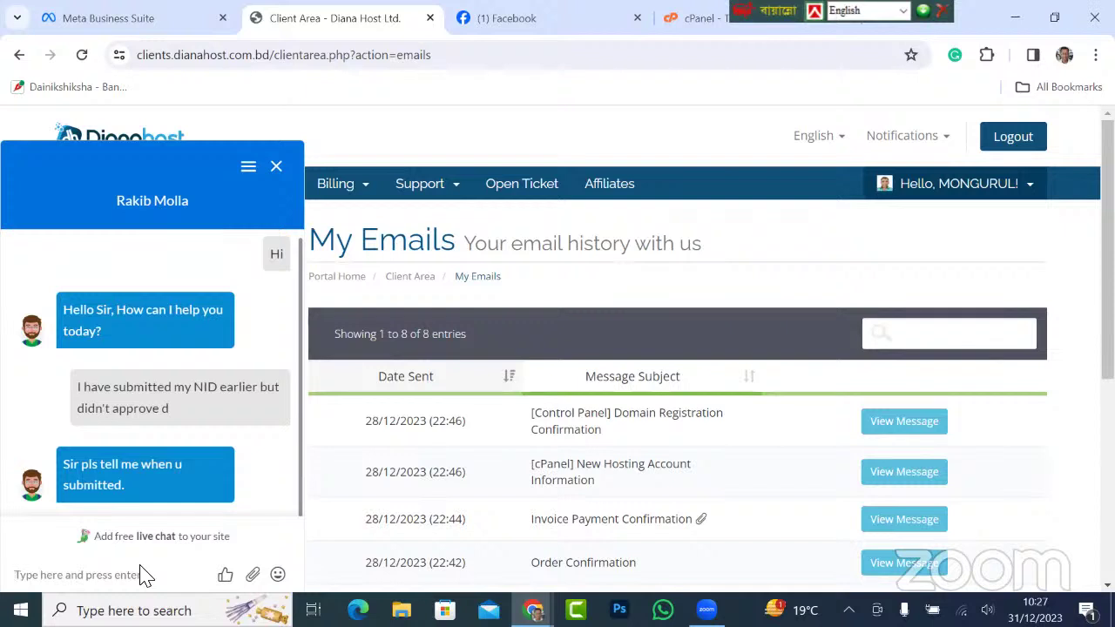
pyautogui.write('thursday')
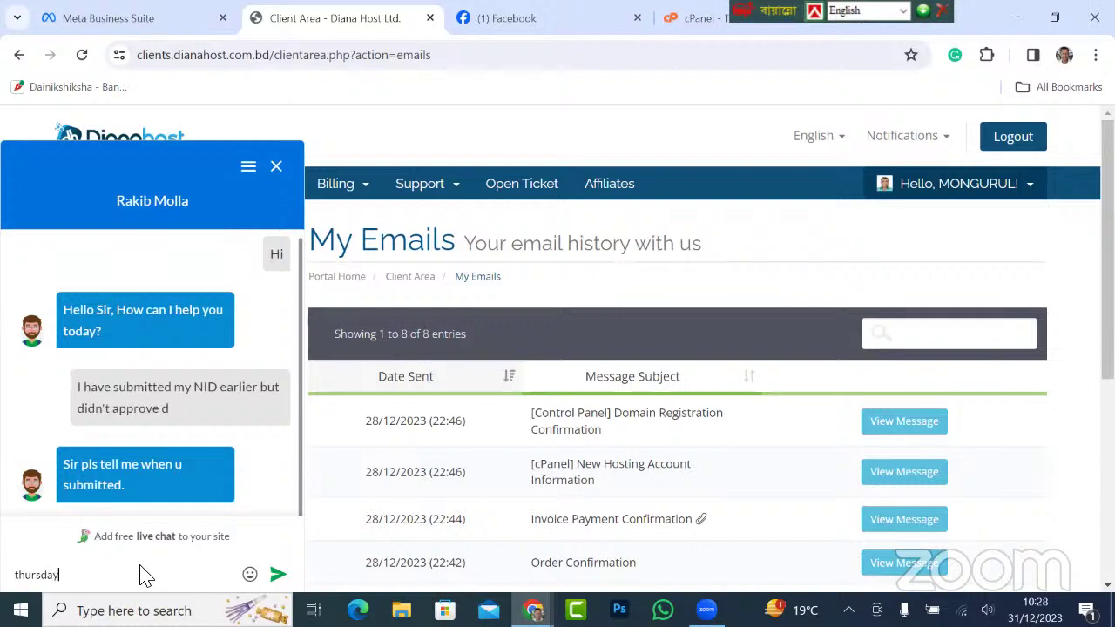
pyautogui.press('Return')
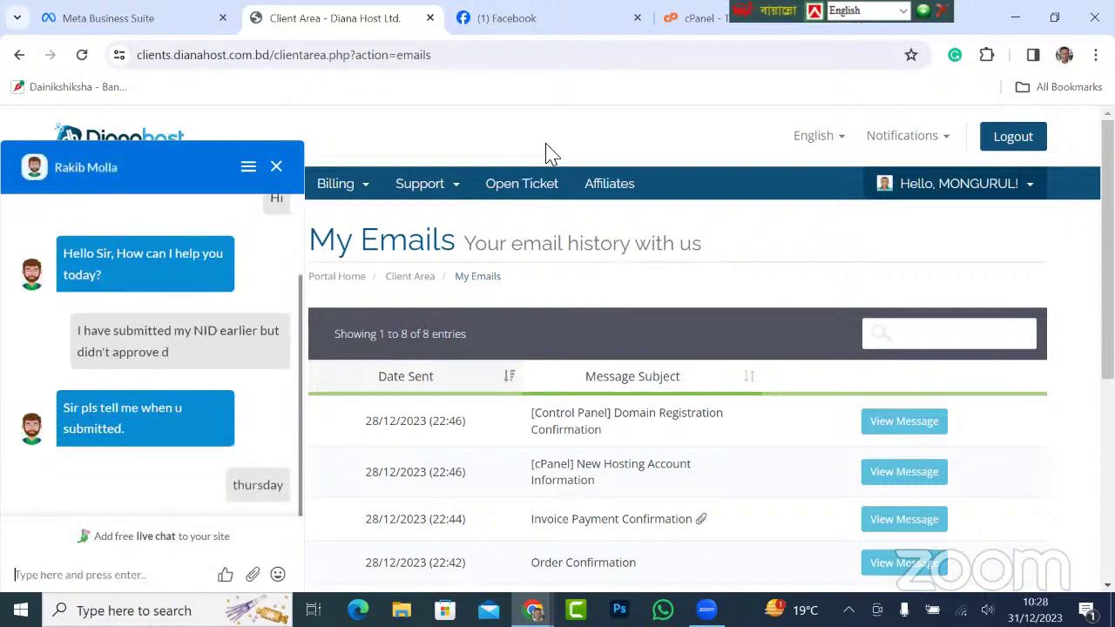
# Step: Return to the logged-in cPanel page and save its login credentials in the browser
pyautogui.click(683, 33)
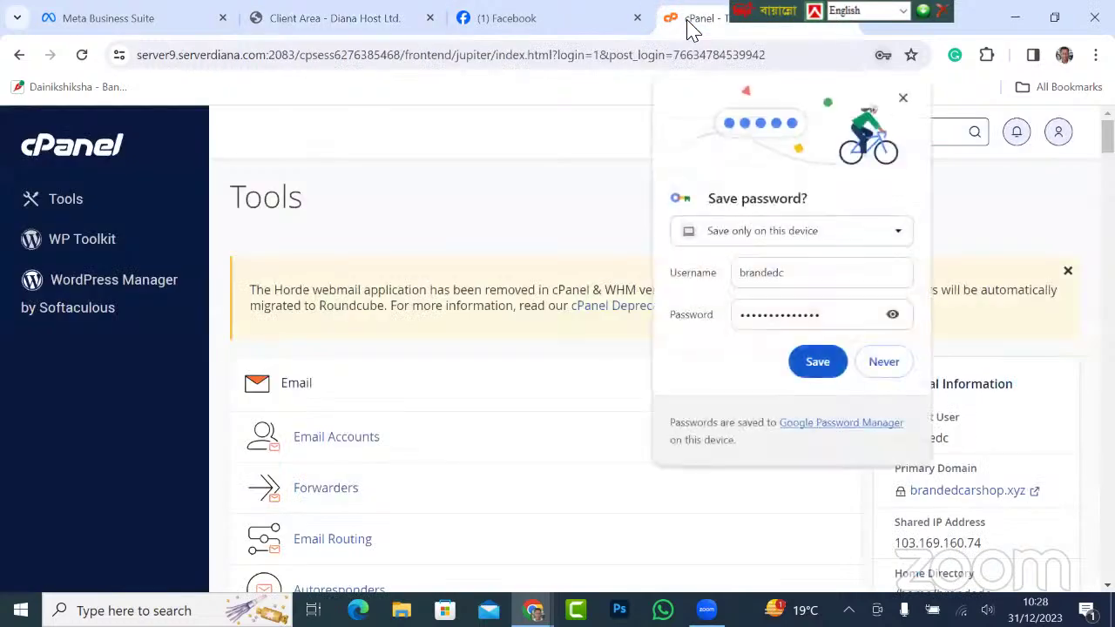
pyautogui.click(817, 363)
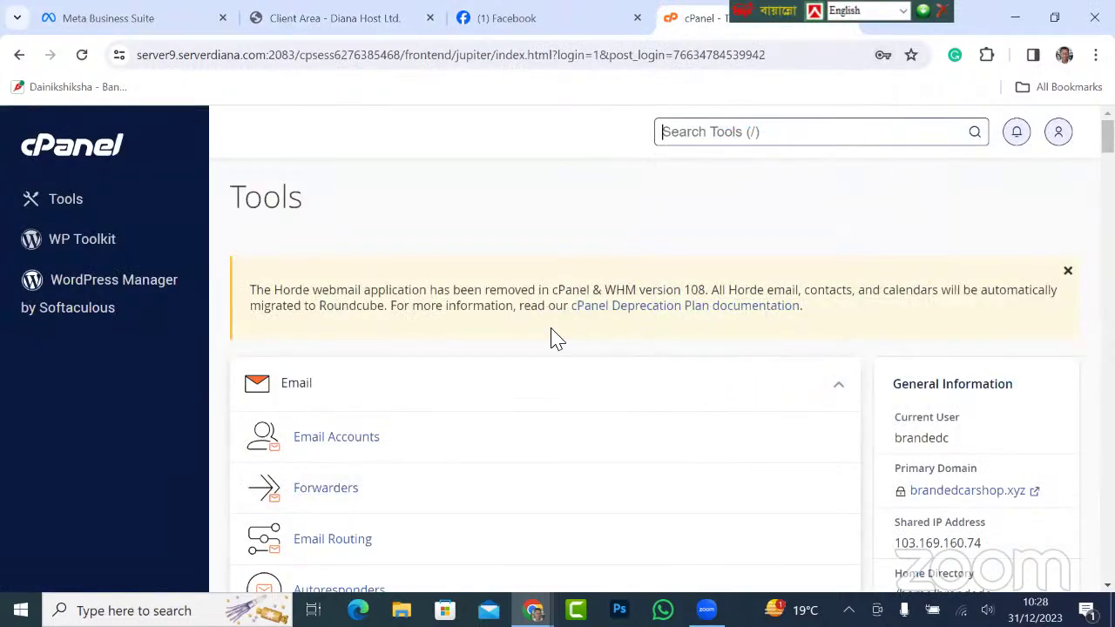
# Step: Examine the available cPanel tools from the Email and JetBackup groups down through Billing & Support and Files
pyautogui.scroll(-5, 539, 372)
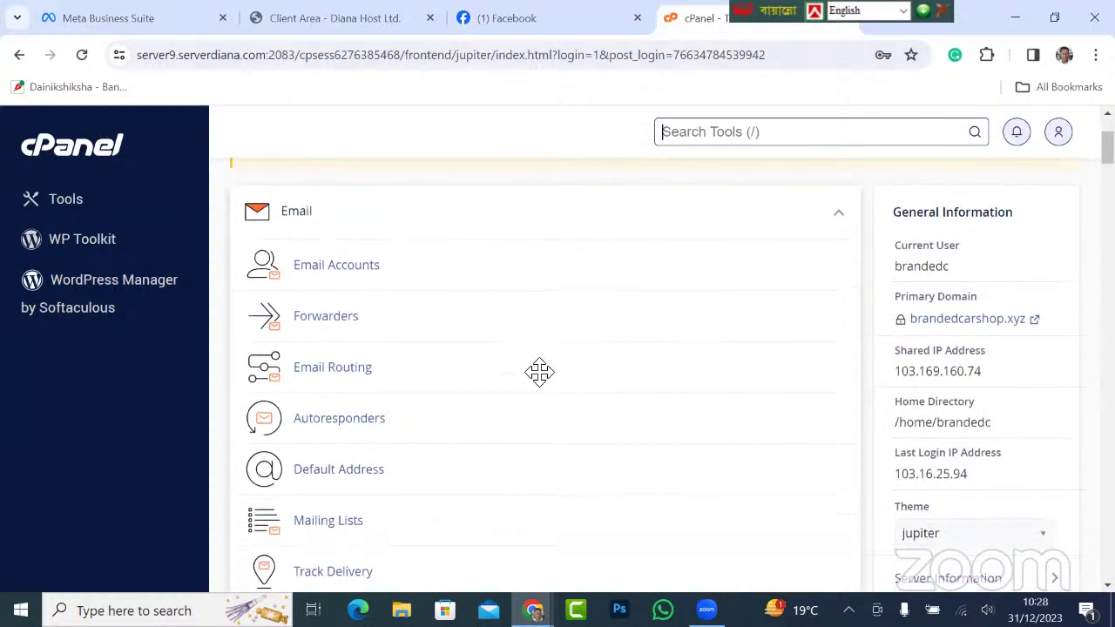
pyautogui.scroll(-3, 539, 372)
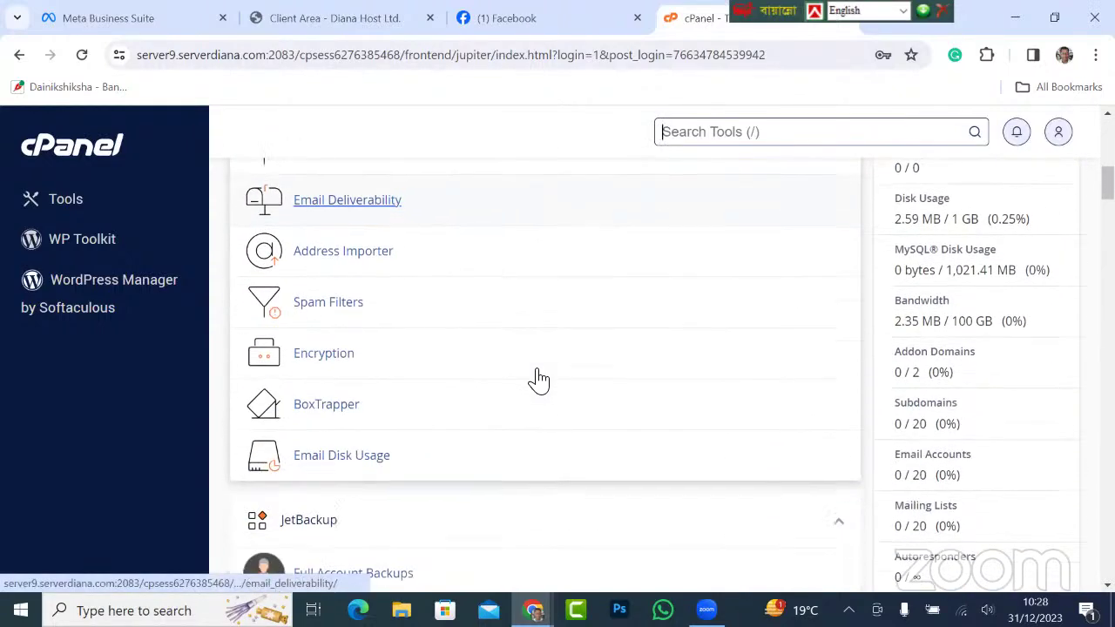
pyautogui.scroll(6, 539, 374)
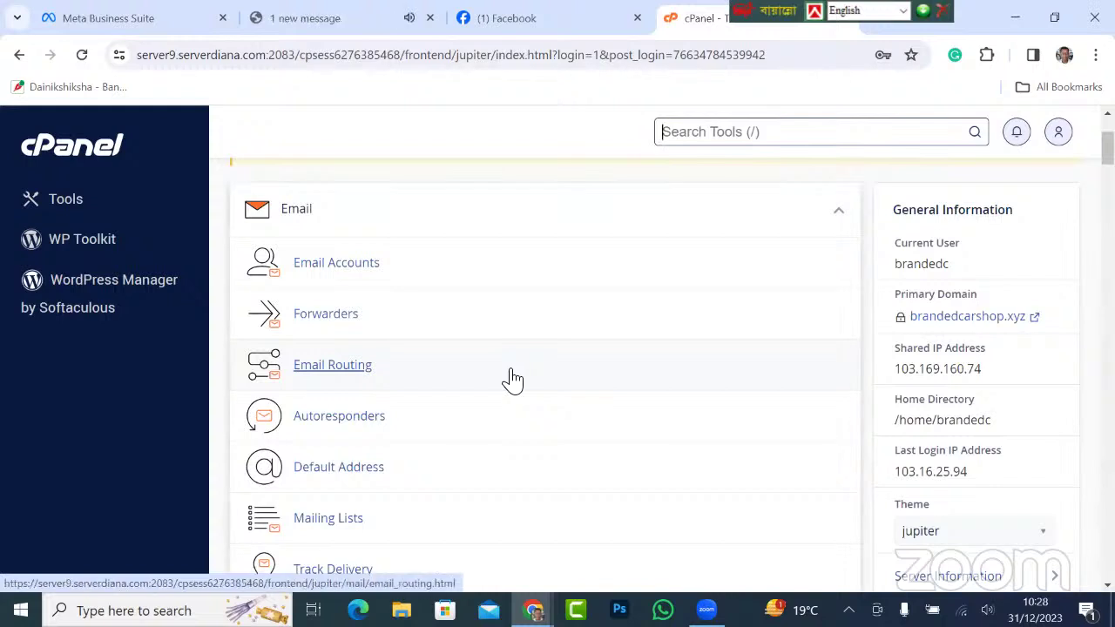
pyautogui.scroll(-4, 512, 380)
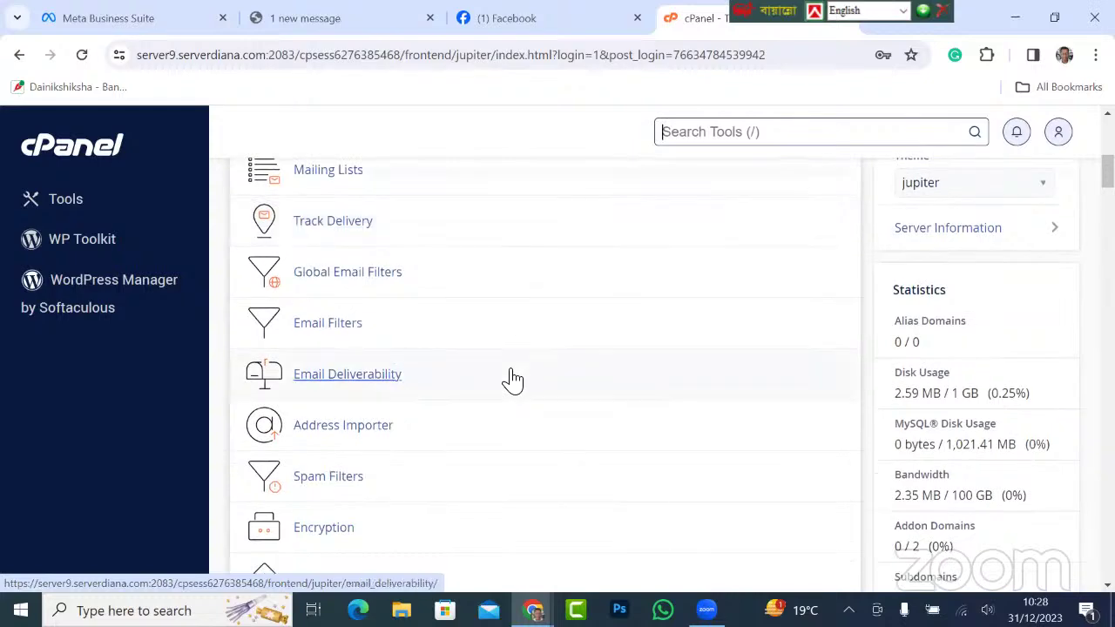
pyautogui.scroll(-4, 512, 380)
pyautogui.scroll(-4, 515, 372)
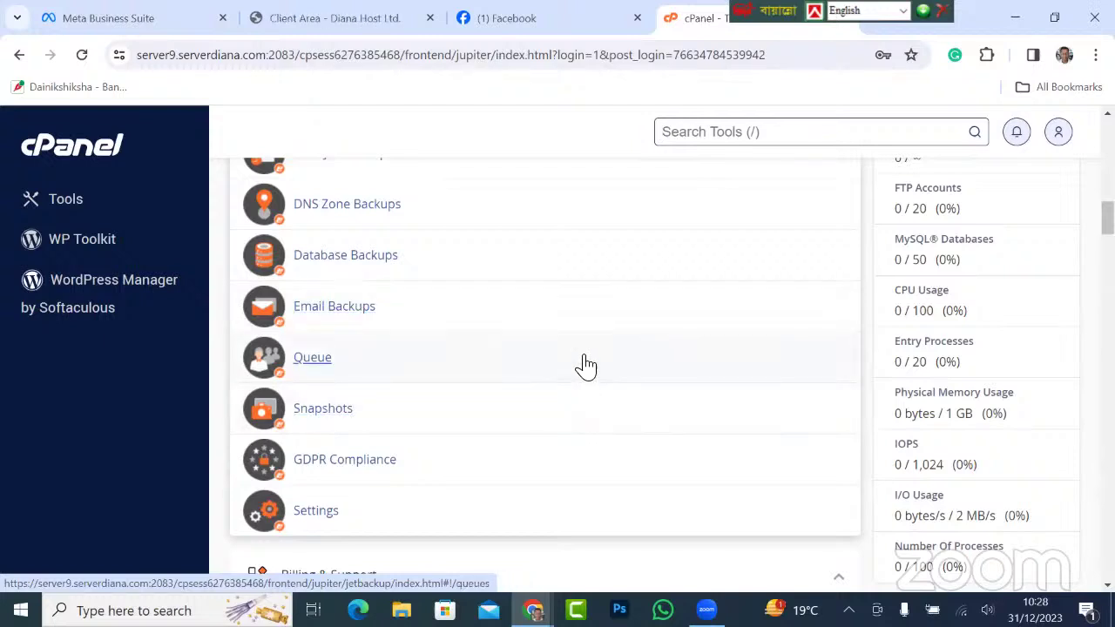
pyautogui.scroll(-2, 579, 327)
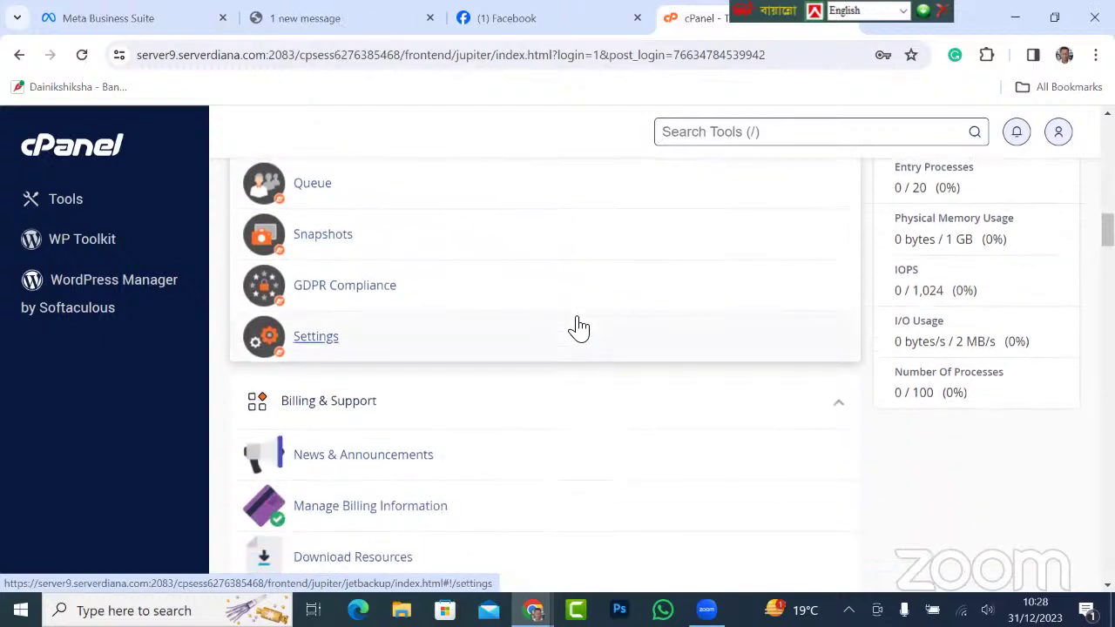
pyautogui.scroll(-1, 579, 328)
pyautogui.scroll(-1, 579, 328)
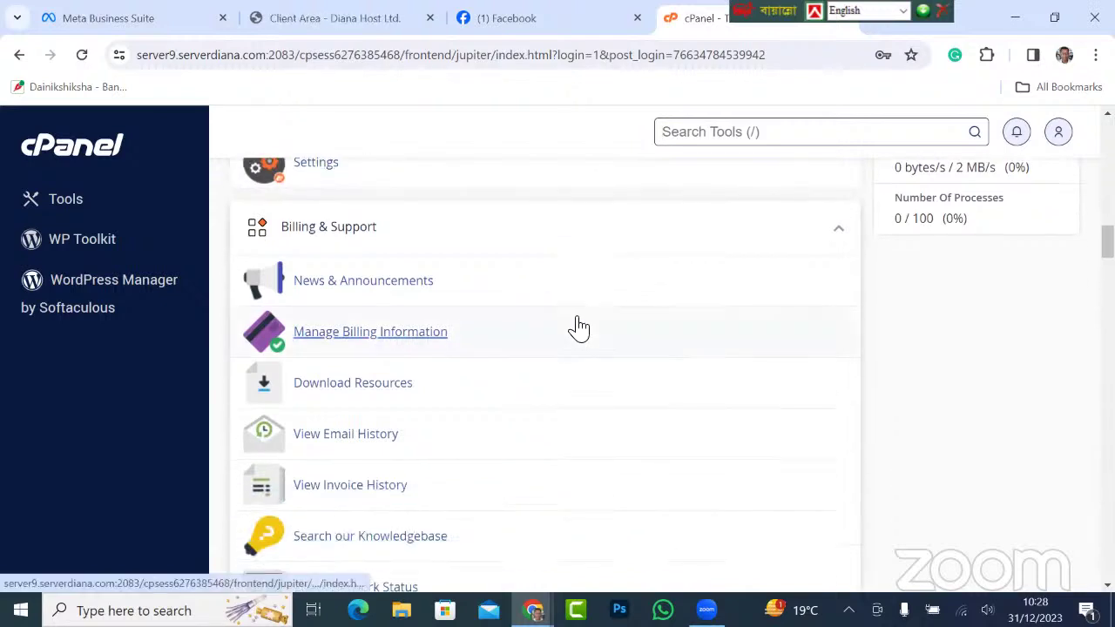
pyautogui.scroll(-3, 577, 324)
pyautogui.scroll(-5, 580, 316)
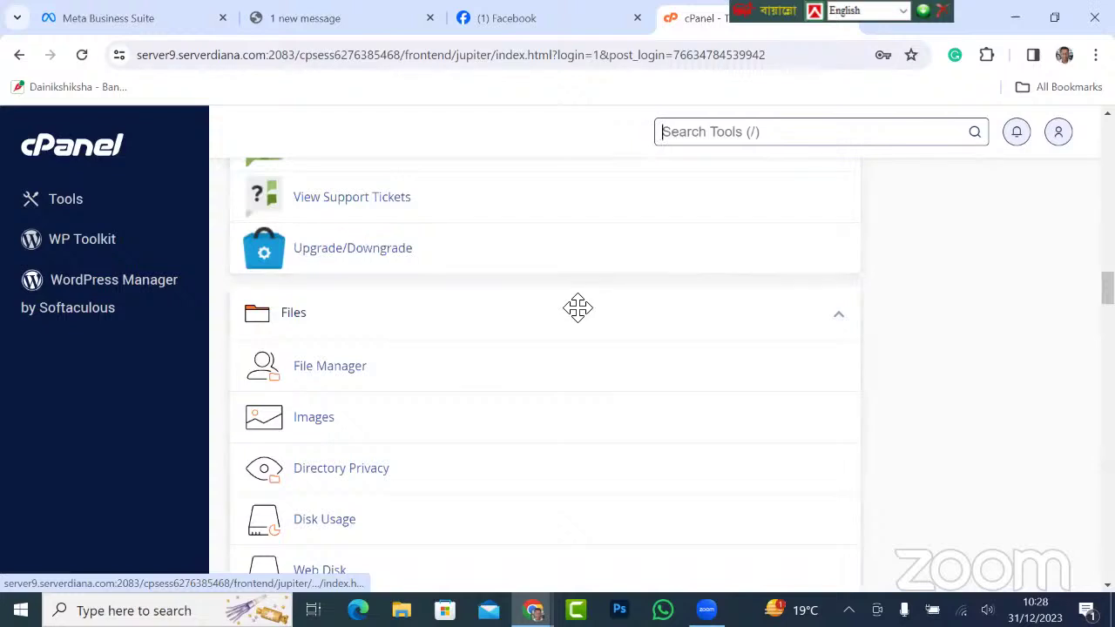
pyautogui.scroll(-2, 578, 308)
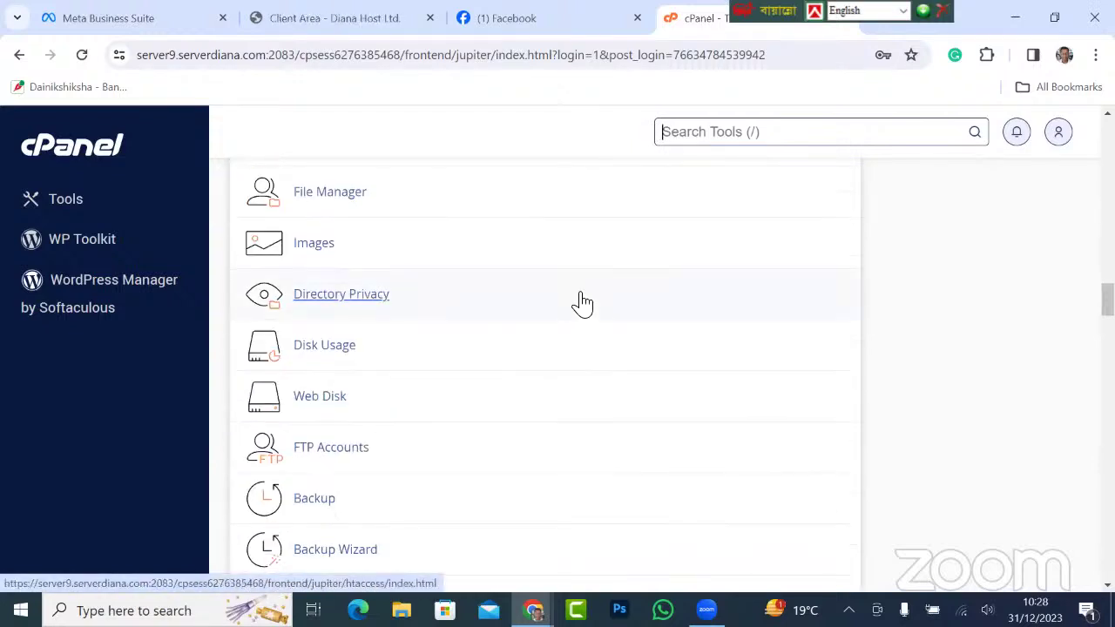
# Step: Return to the Diana Host support chat and send the domain name "brandedcarshop.xyz" to the agent
pyautogui.click(319, 17)
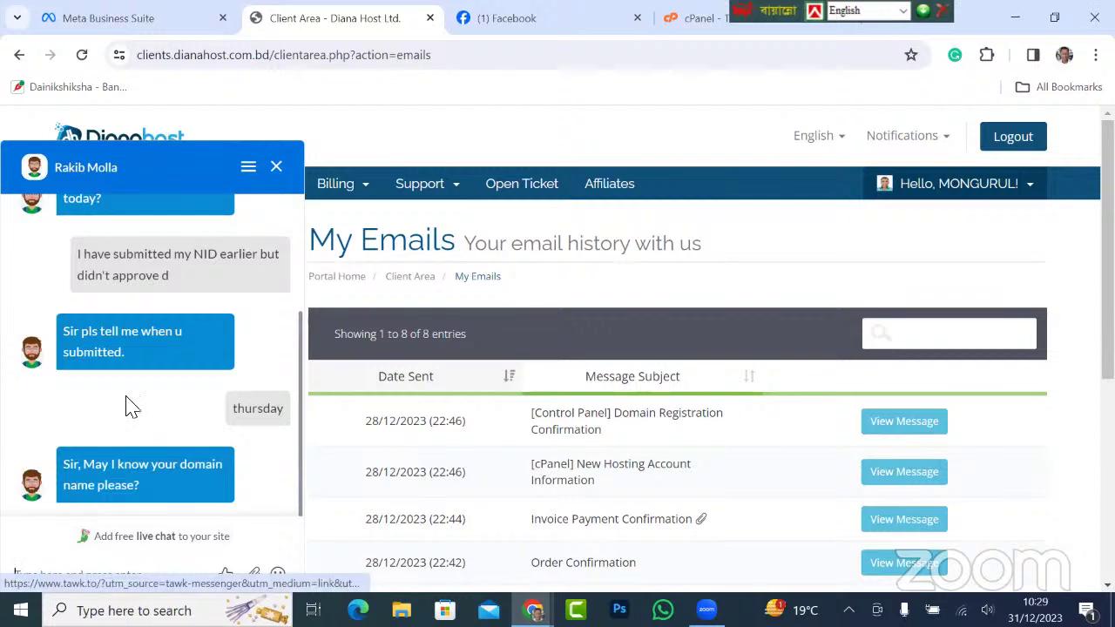
pyautogui.click(109, 575)
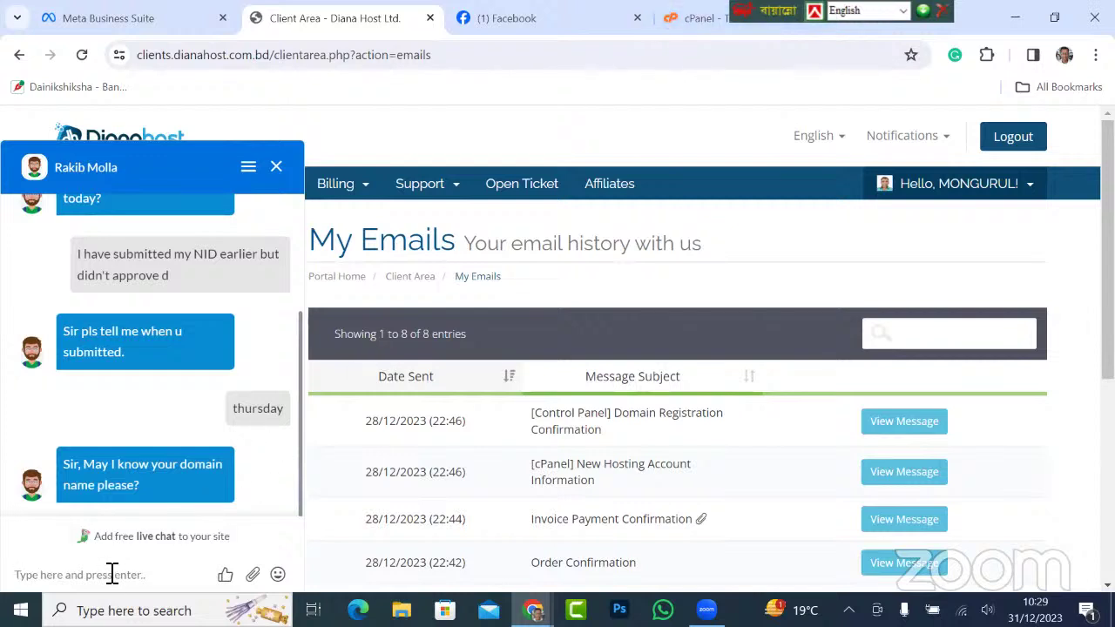
pyautogui.write('brandedcarshop')
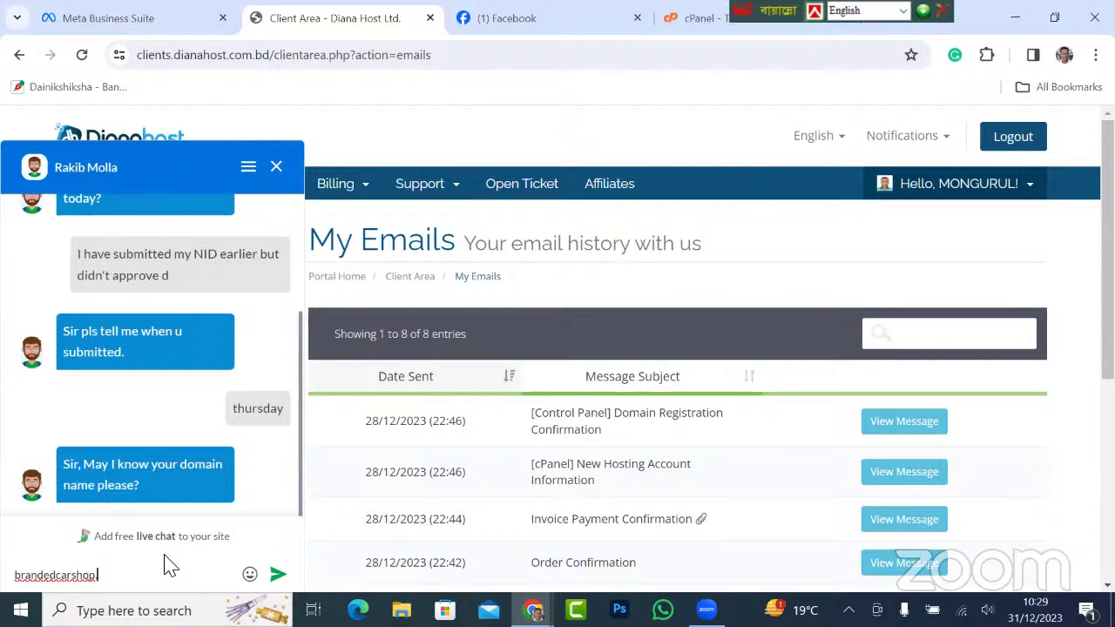
pyautogui.write('y')
pyautogui.write('z')
pyautogui.press('BackSpace')
pyautogui.write('z')
pyautogui.click(277, 576)
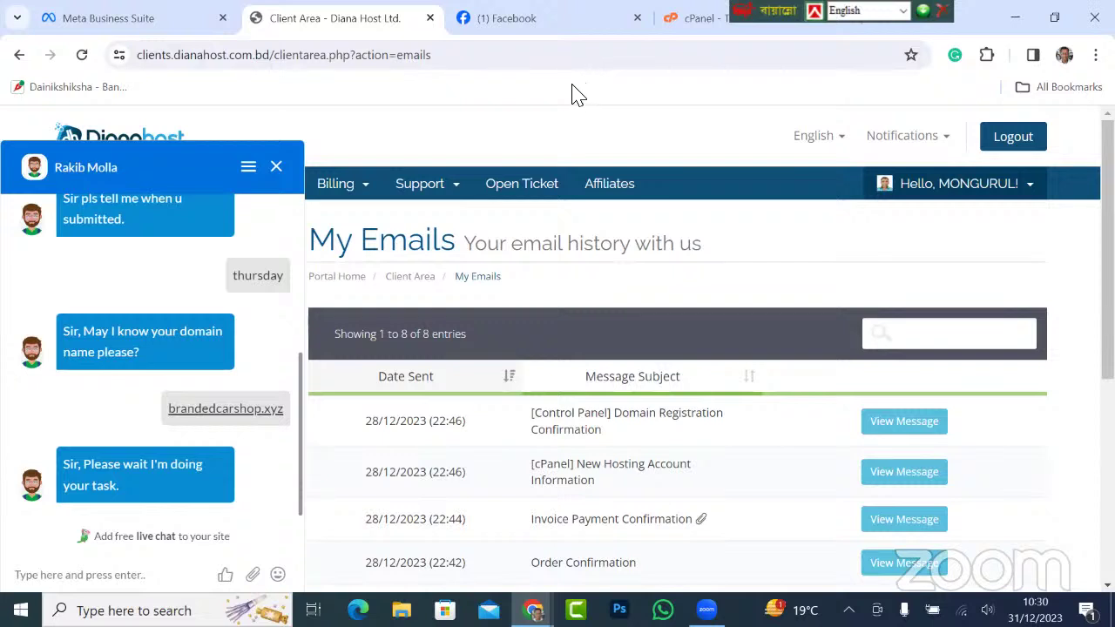
# Step: On Facebook, switch from the BRANDED CAR SHOP page to the owner's personal account and open its profile page
pyautogui.moveTo(538, 22)
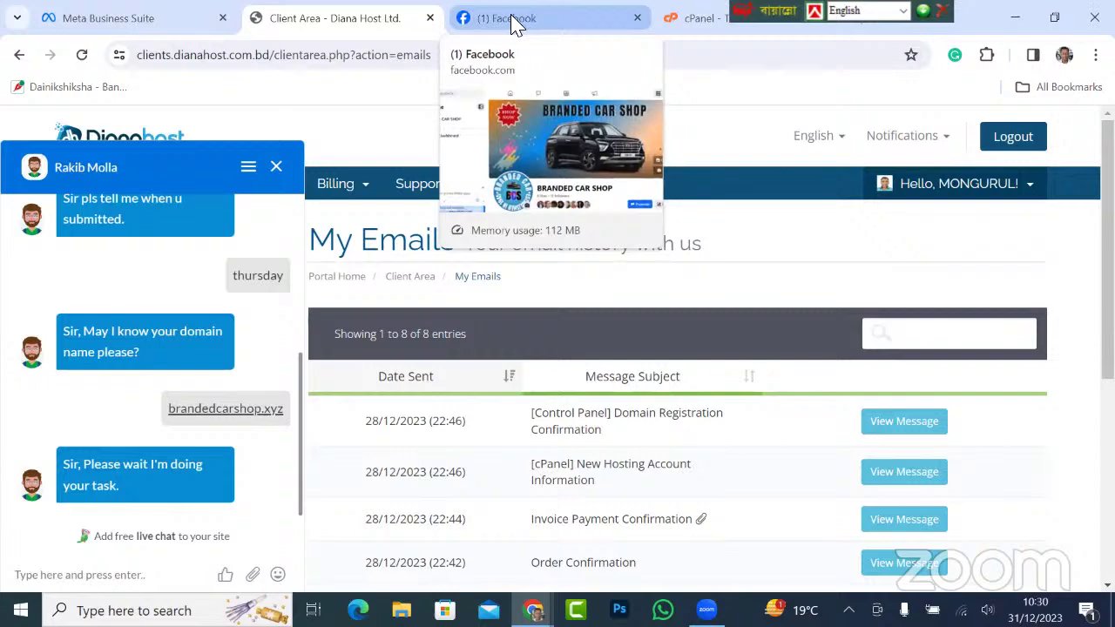
pyautogui.click(516, 23)
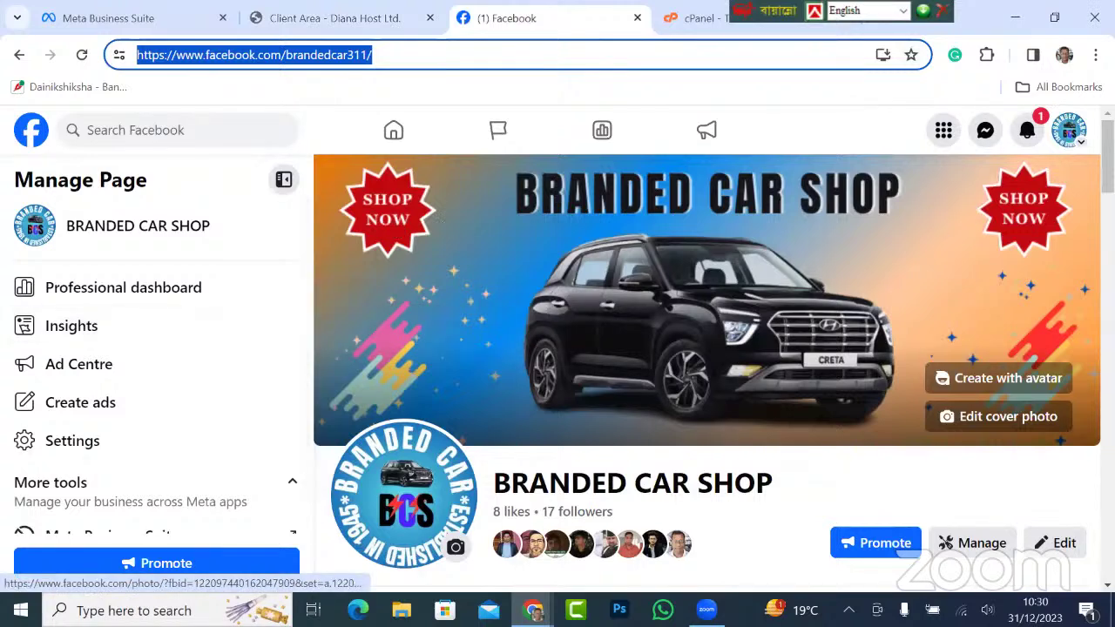
pyautogui.click(1070, 133)
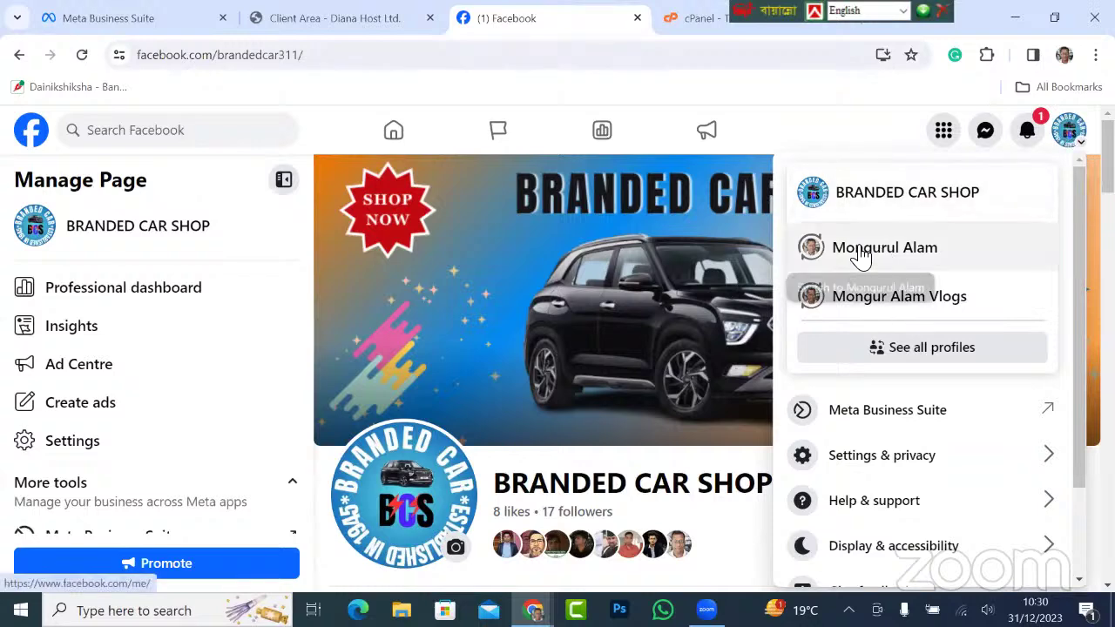
pyautogui.click(860, 253)
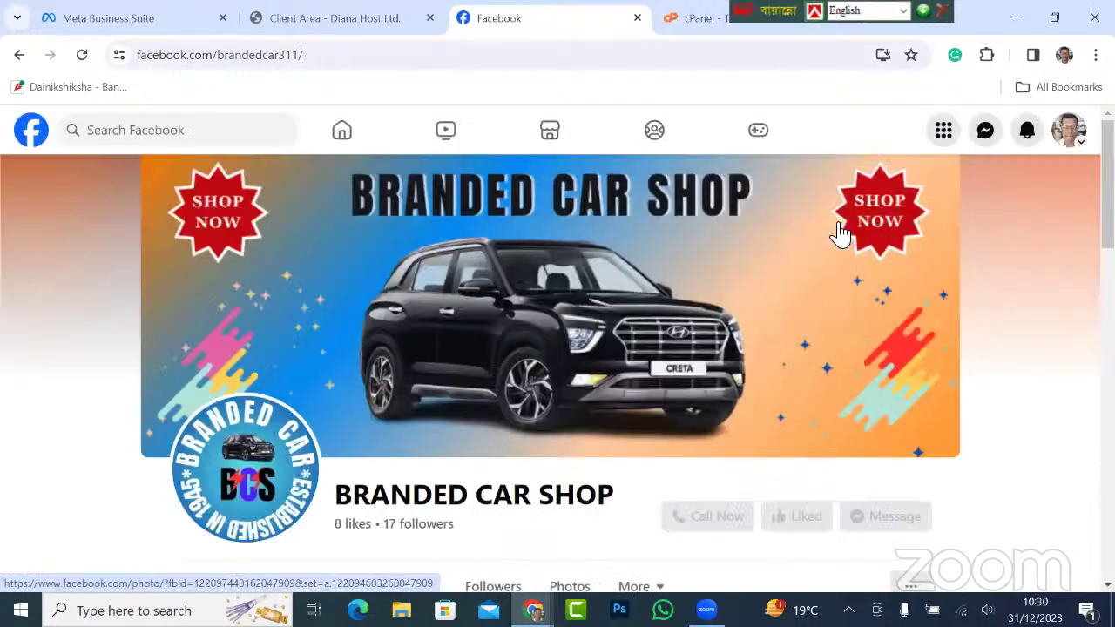
pyautogui.scroll(-2, 1063, 135)
pyautogui.click(1063, 132)
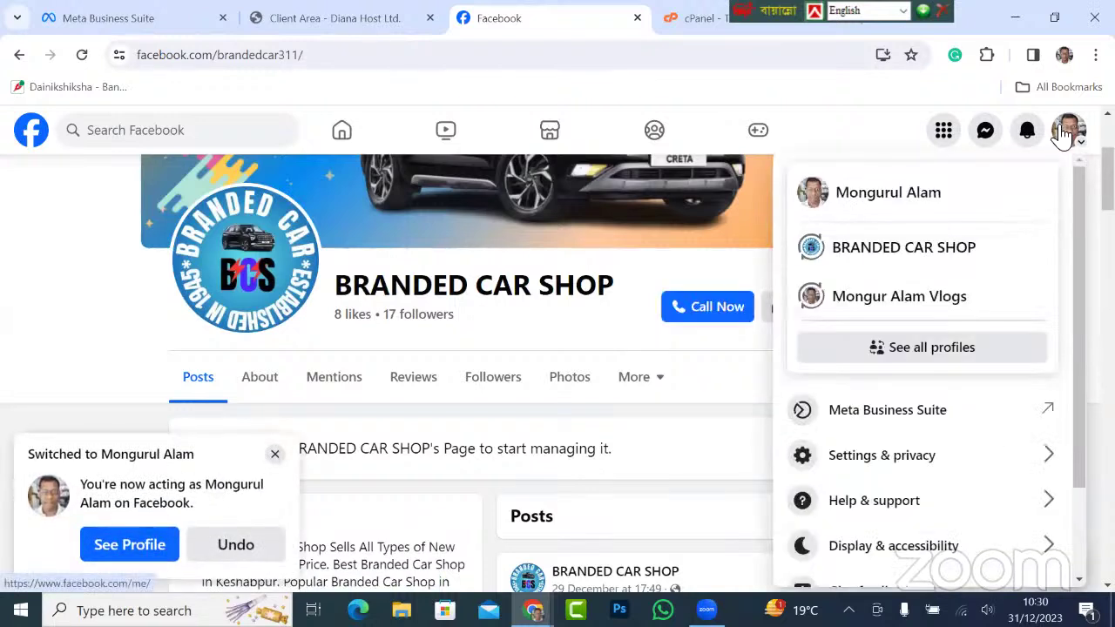
pyautogui.click(876, 192)
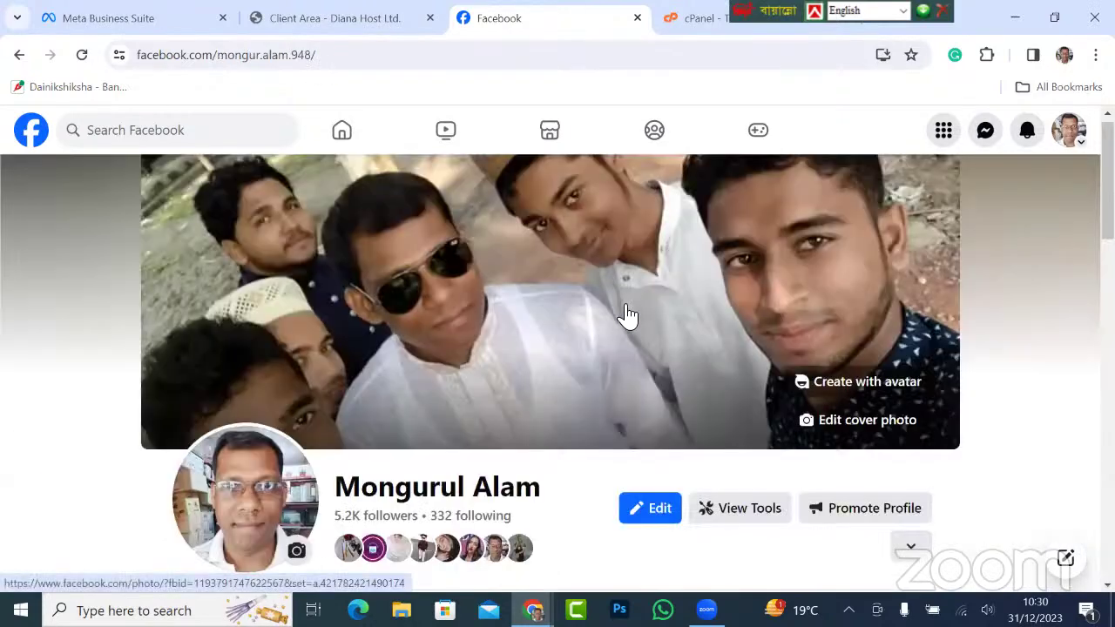
# Step: Review the additional profile options on the personal profile, then close the list
pyautogui.scroll(-2, 627, 316)
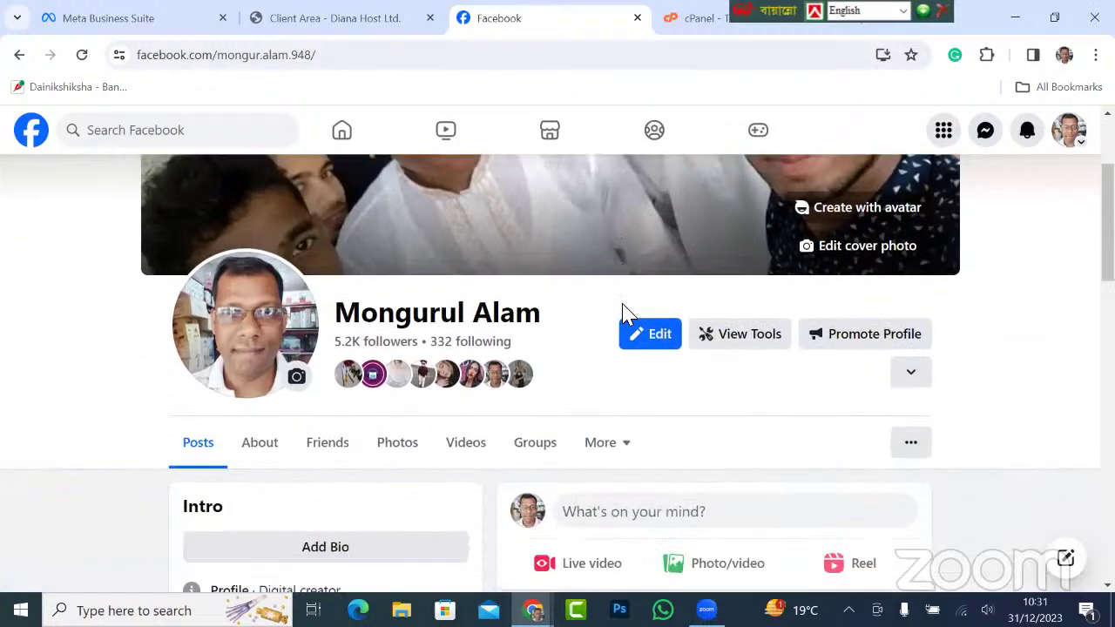
pyautogui.click(911, 448)
pyautogui.scroll(-5, 913, 447)
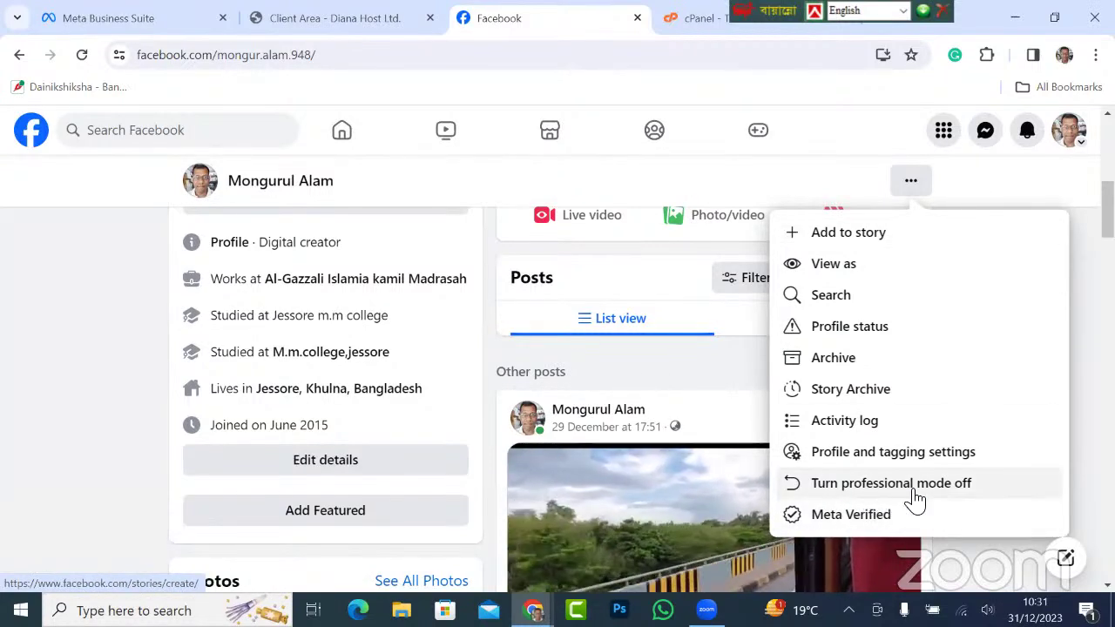
pyautogui.click(966, 182)
pyautogui.scroll(5, 808, 171)
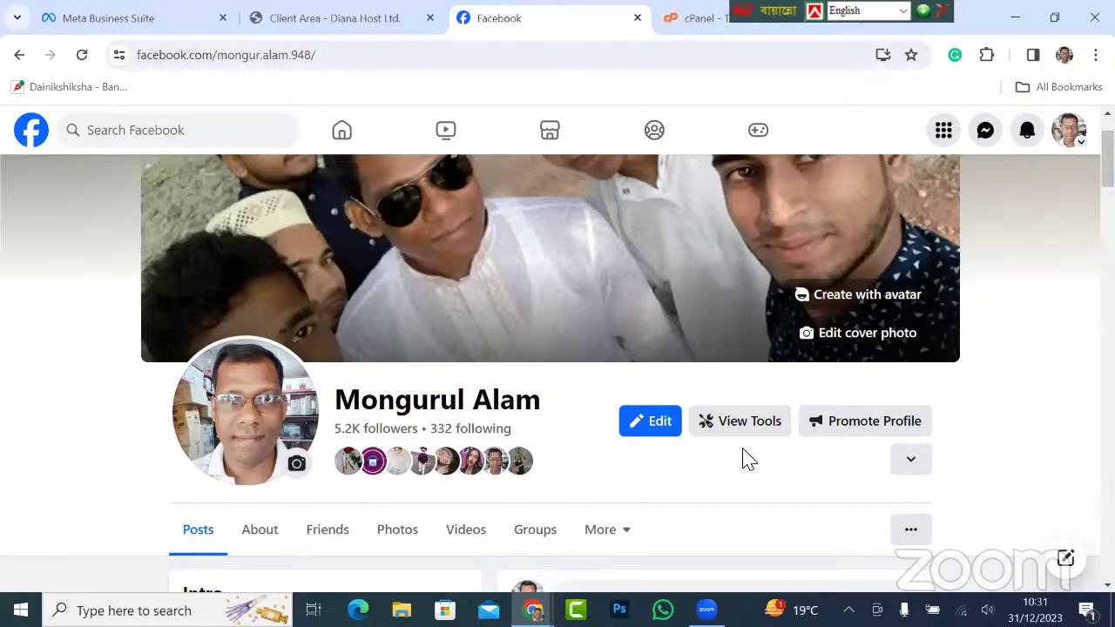
# Step: Open the Edit profile dialog, look through its sections and proceed to Edit Your About Info
pyautogui.scroll(-1, 745, 459)
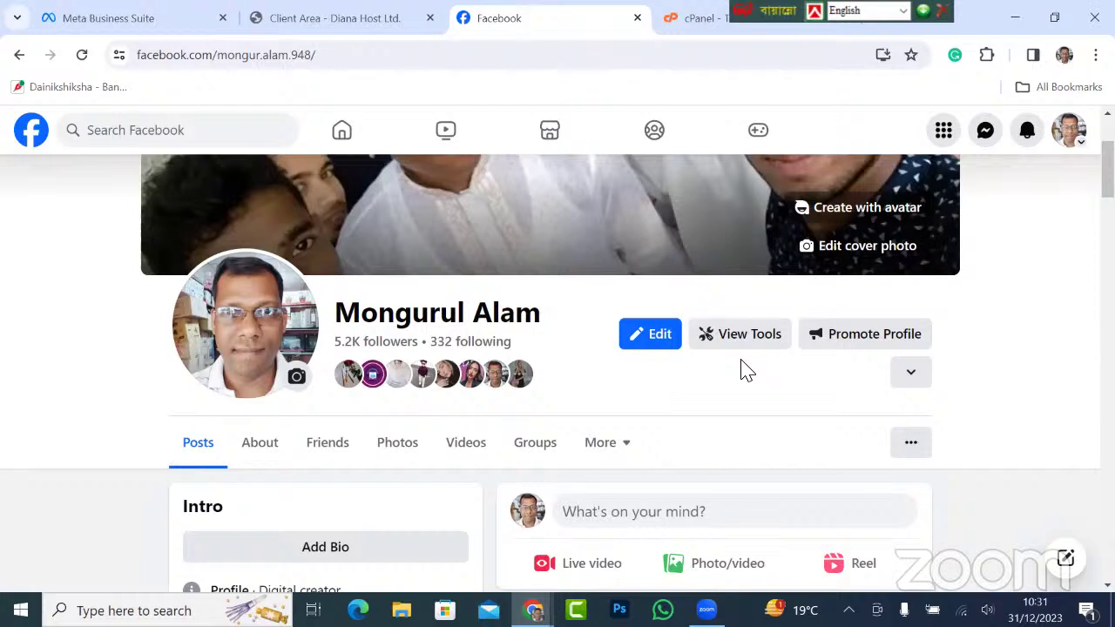
pyautogui.click(661, 340)
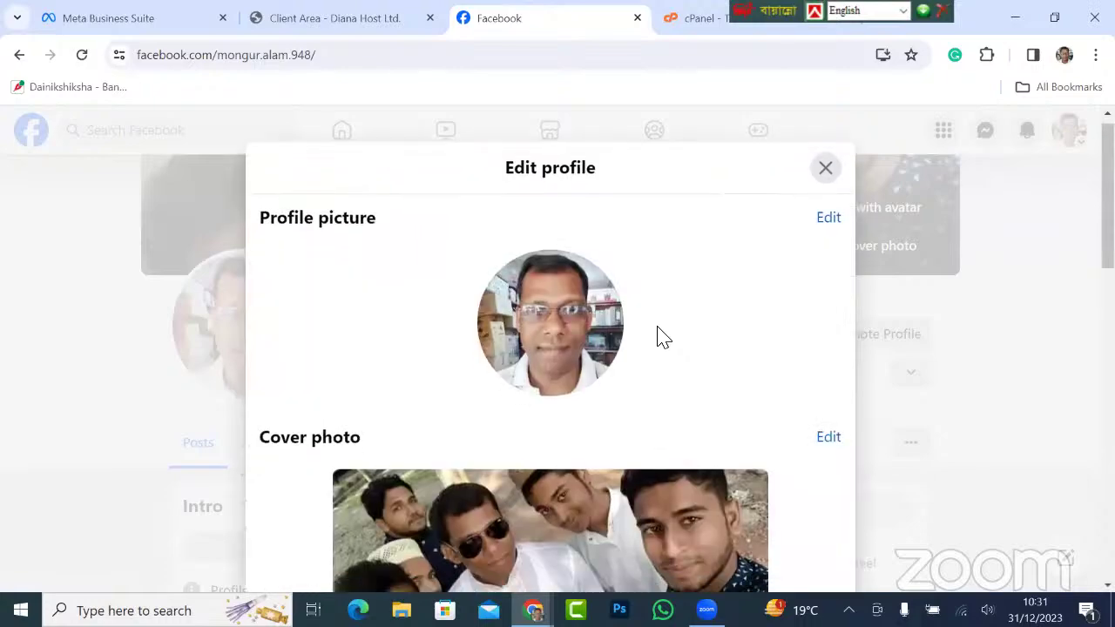
pyautogui.scroll(-7, 660, 338)
pyautogui.scroll(-4, 664, 335)
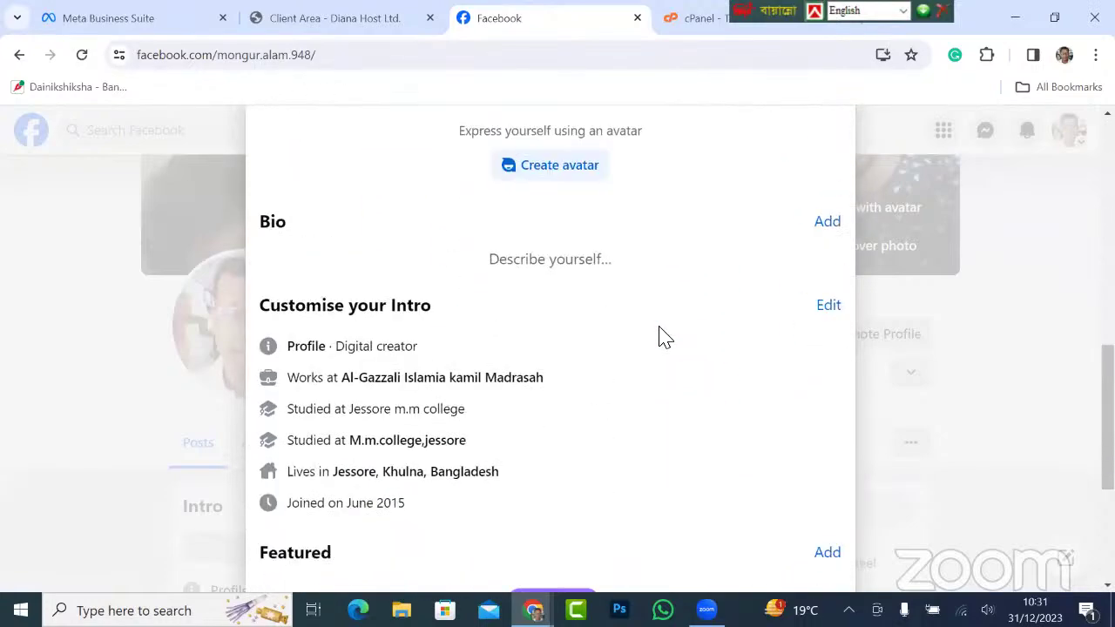
pyautogui.scroll(-1, 660, 338)
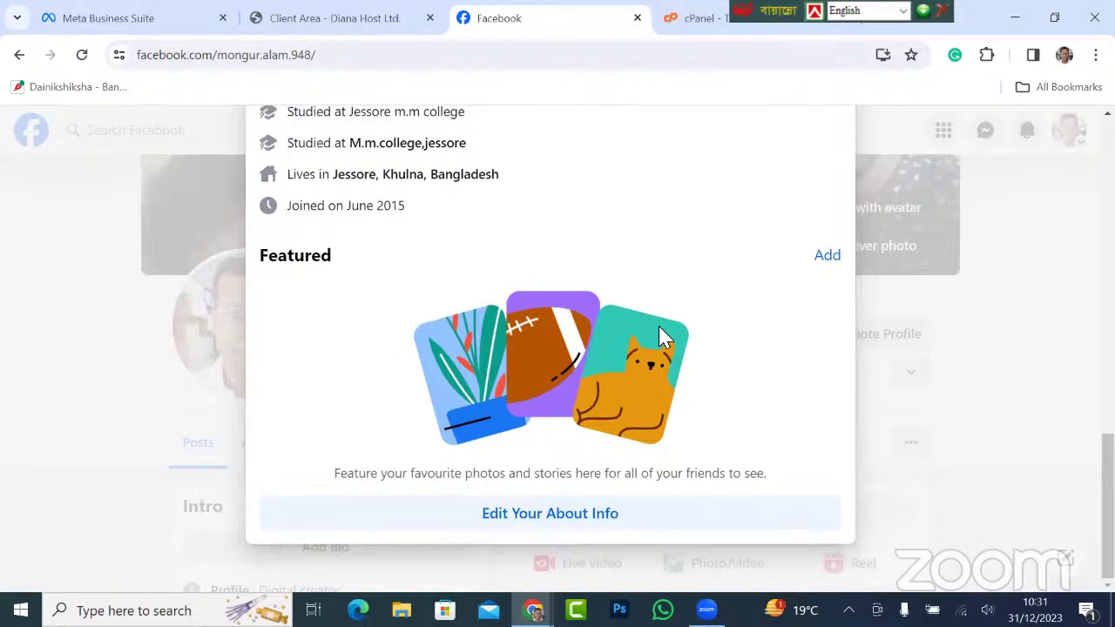
pyautogui.click(518, 523)
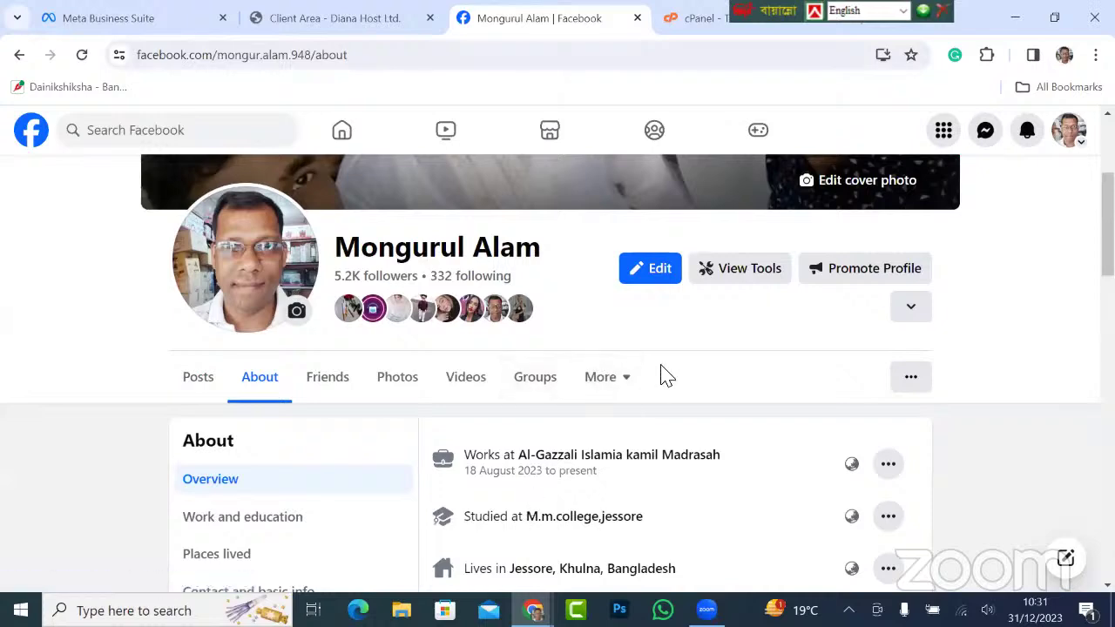
# Step: Examine the personal profile's About overview, including its work, education, location, mobile and birthday entries
pyautogui.scroll(-4, 664, 375)
pyautogui.scroll(-3, 665, 375)
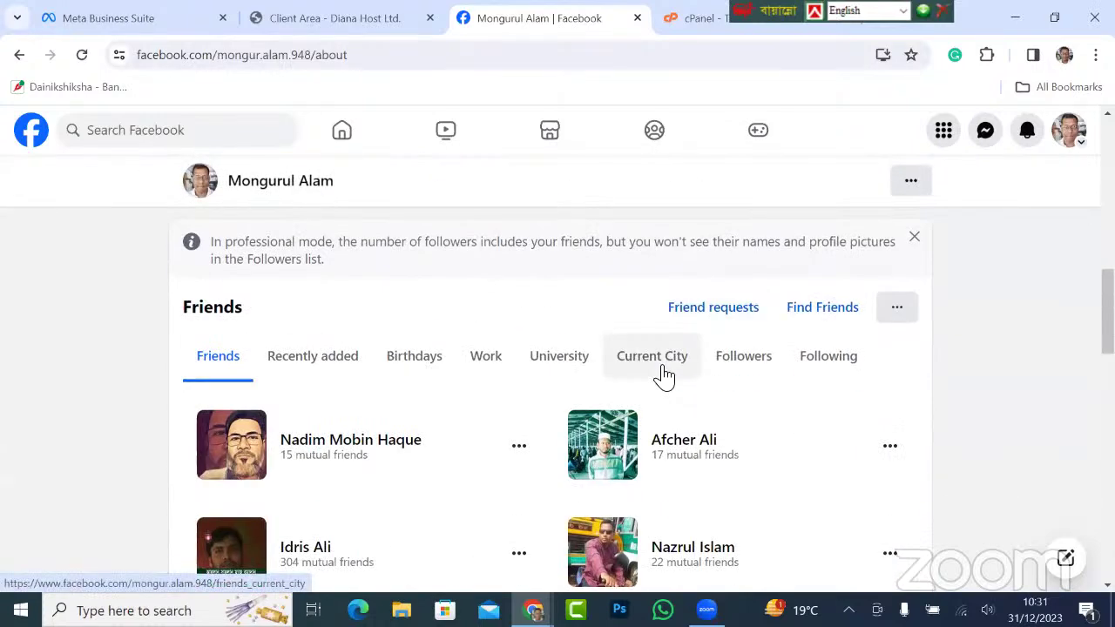
pyautogui.scroll(8, 665, 376)
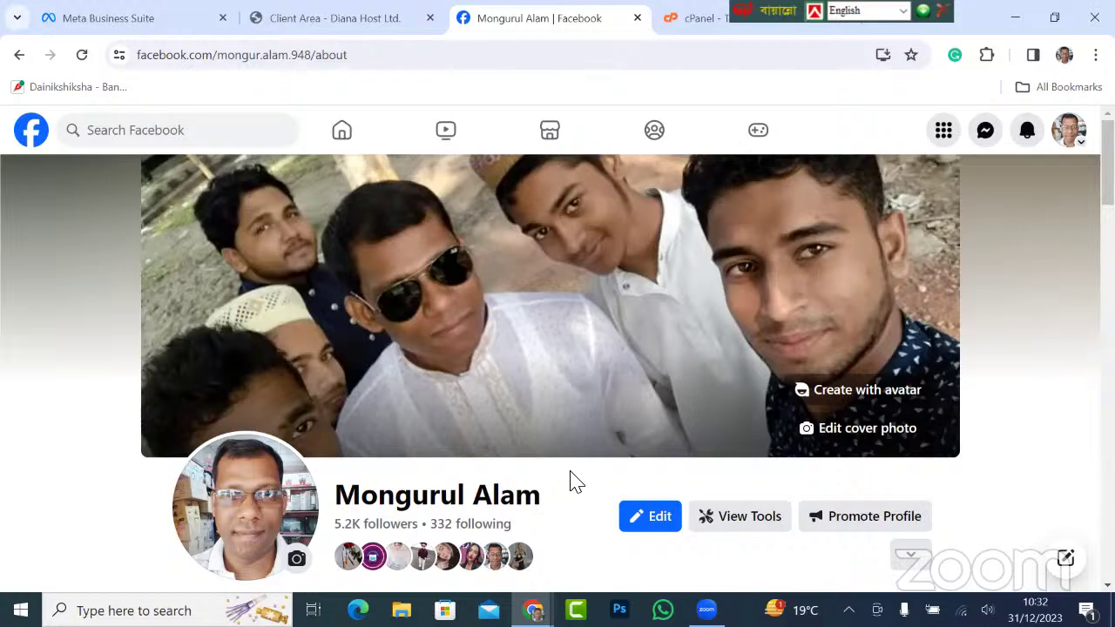
pyautogui.scroll(-4, 573, 480)
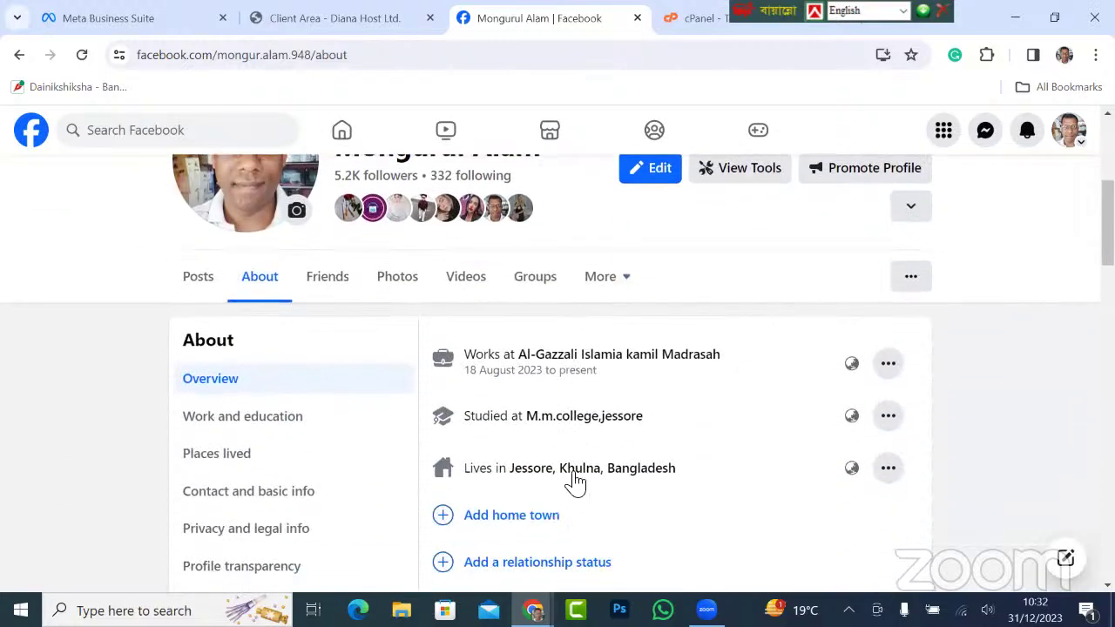
pyautogui.scroll(-3, 575, 482)
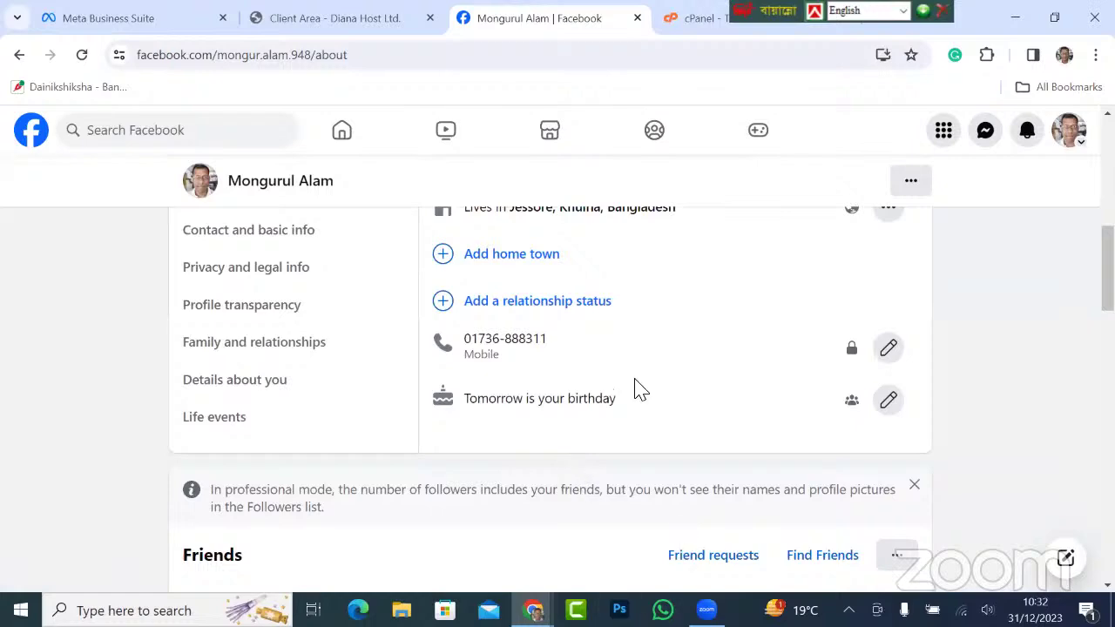
pyautogui.scroll(10, 685, 278)
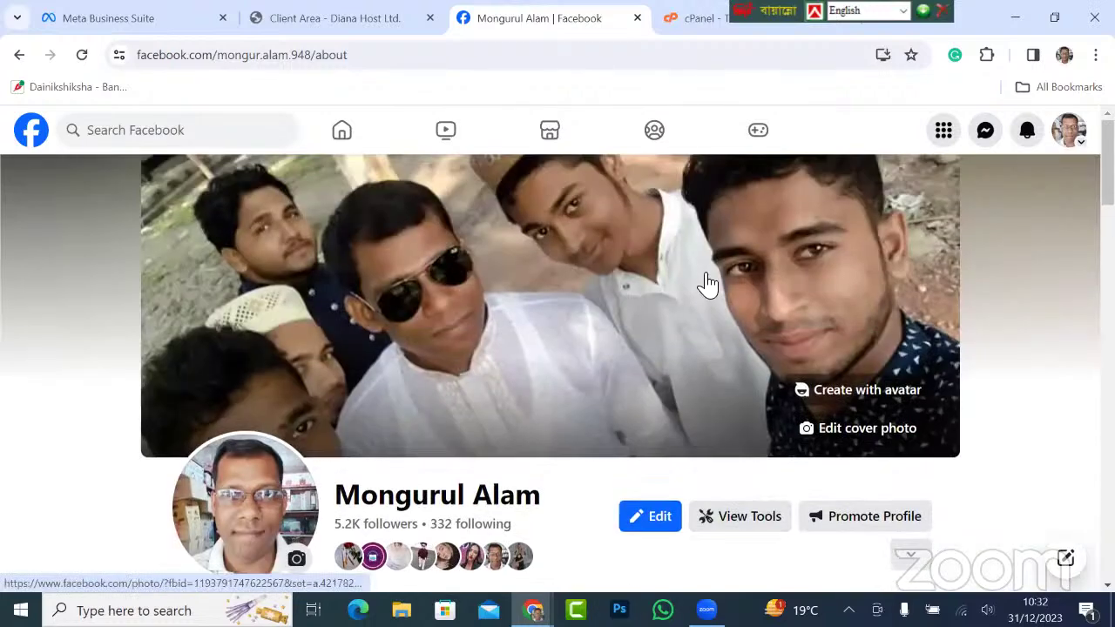
# Step: Open the Settings page from the personal Facebook account's Settings & privacy options
pyautogui.click(1070, 131)
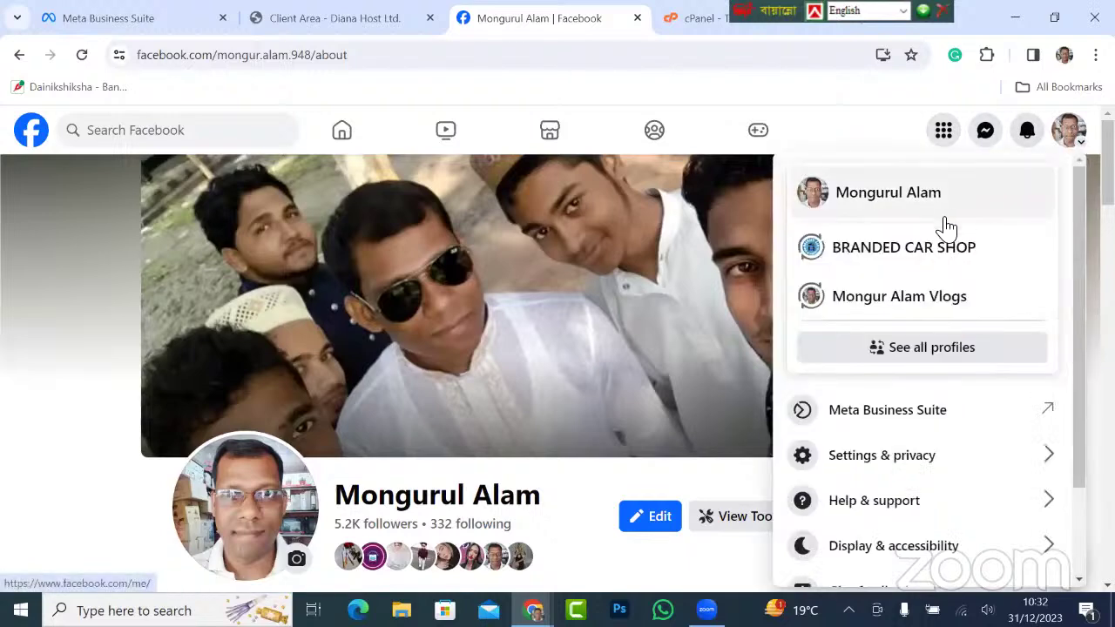
pyautogui.click(876, 455)
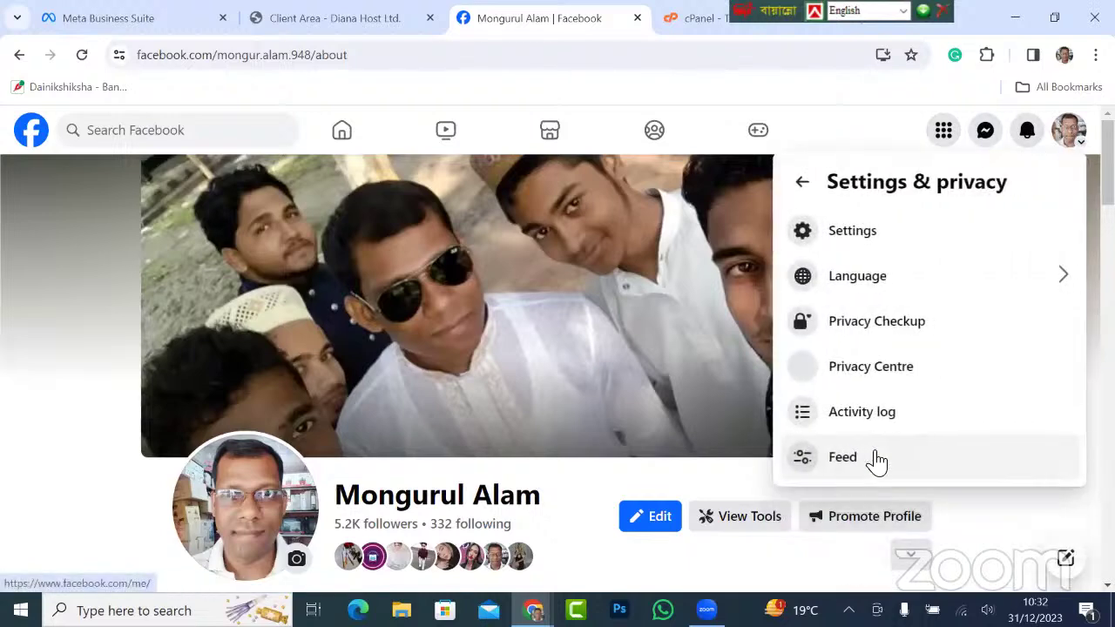
pyautogui.click(860, 233)
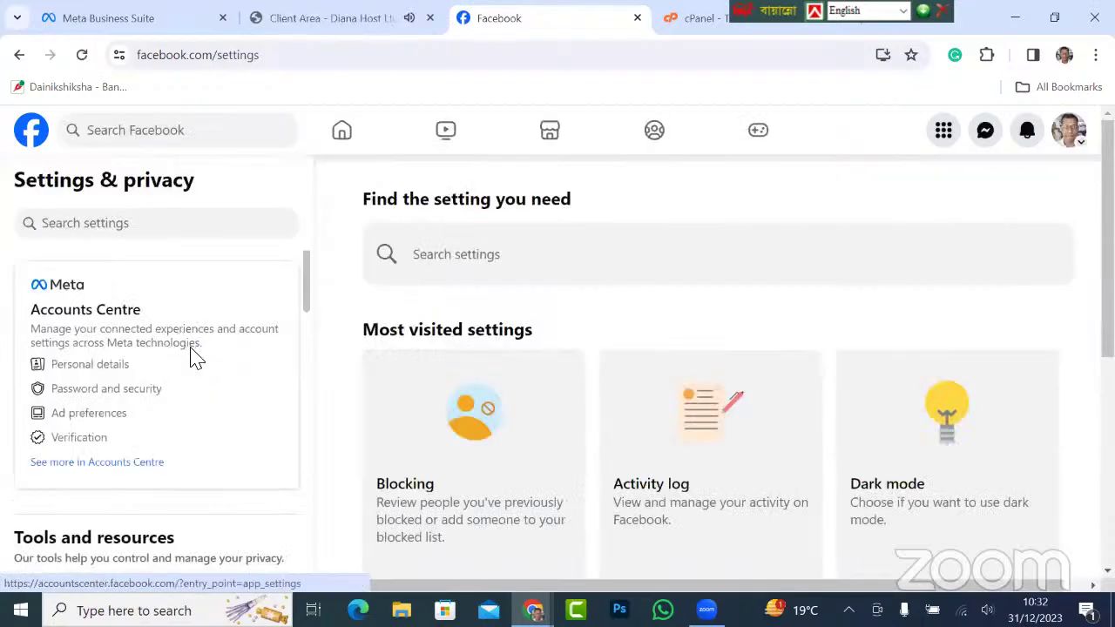
# Step: Look through the Settings & privacy categories, from Accounts Centre down to Community Standards and legal policies, and return to Accounts Centre
pyautogui.scroll(-5, 193, 355)
pyautogui.scroll(-4, 193, 356)
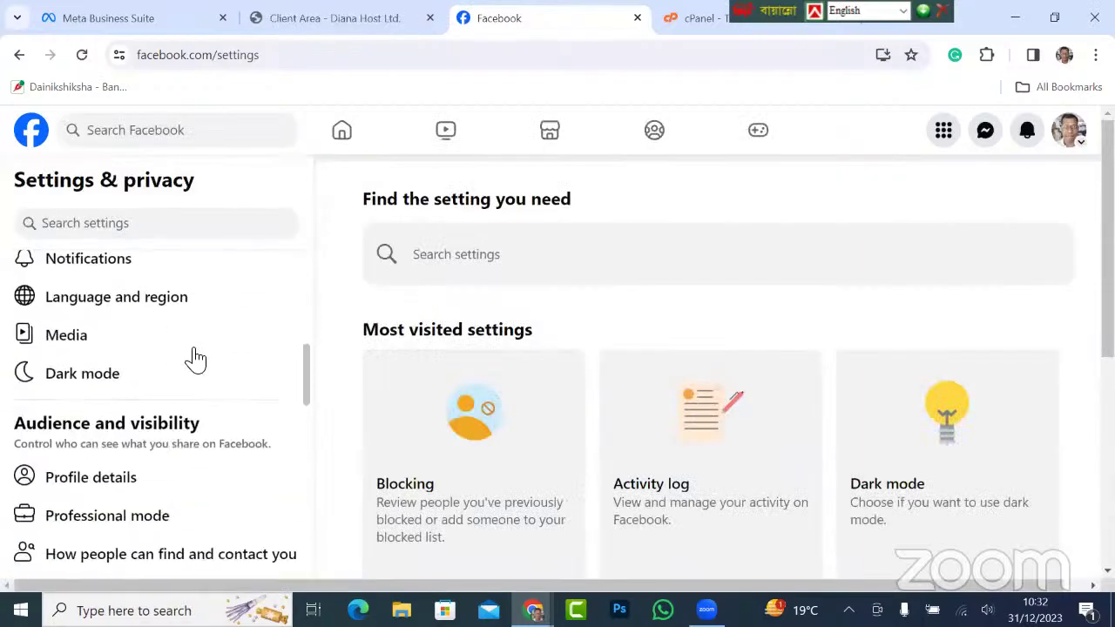
pyautogui.scroll(-3, 196, 357)
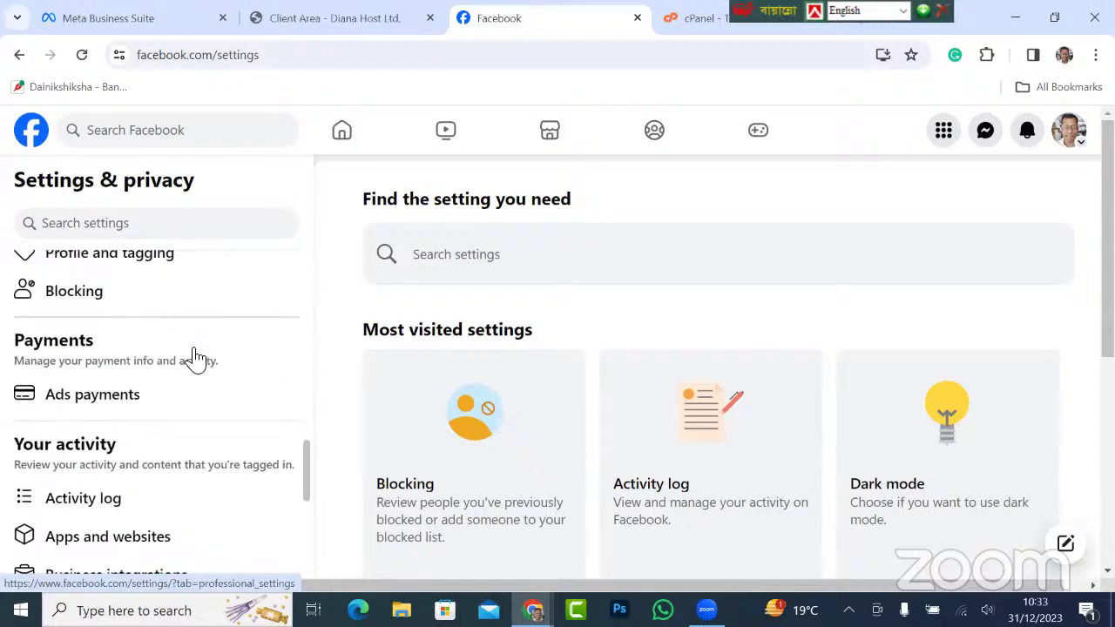
pyautogui.scroll(-4, 196, 357)
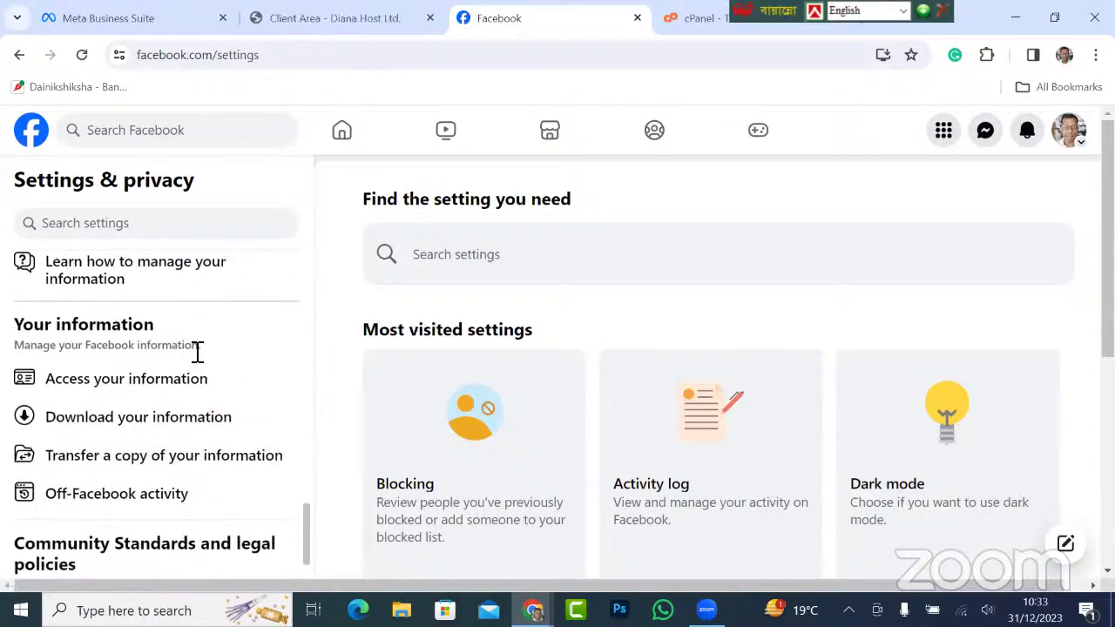
pyautogui.scroll(-2, 198, 352)
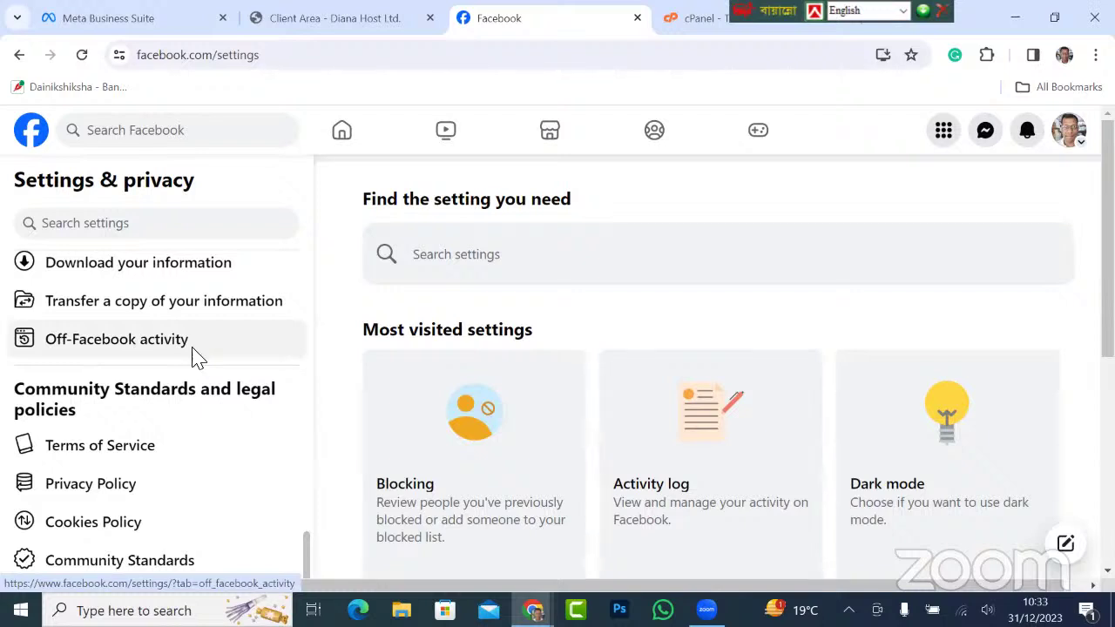
pyautogui.scroll(-3, 369, 393)
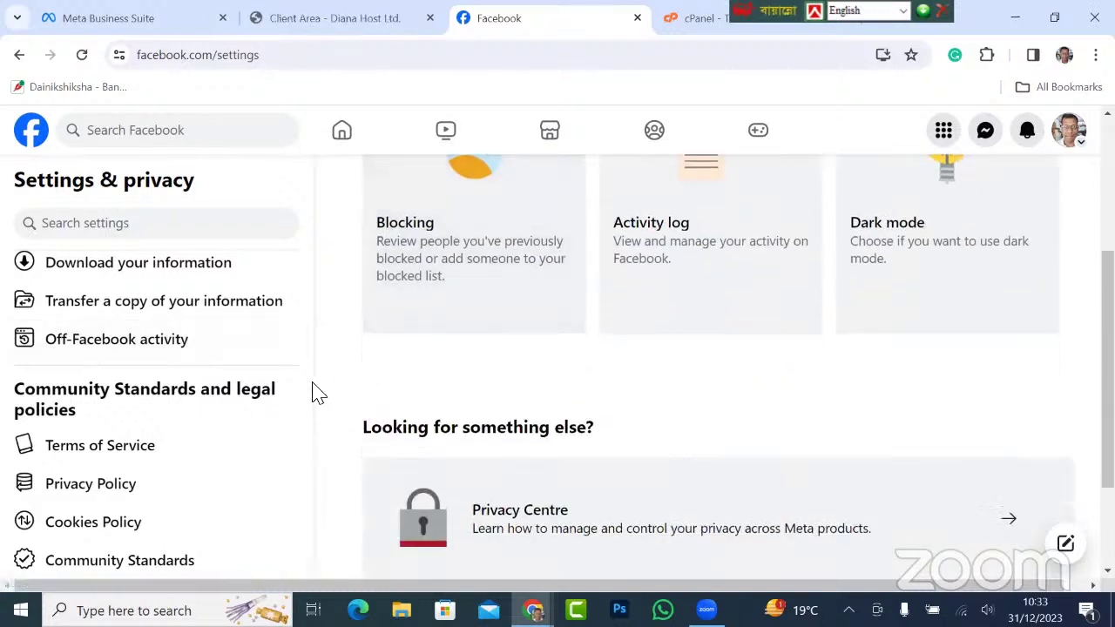
pyautogui.scroll(2, 319, 385)
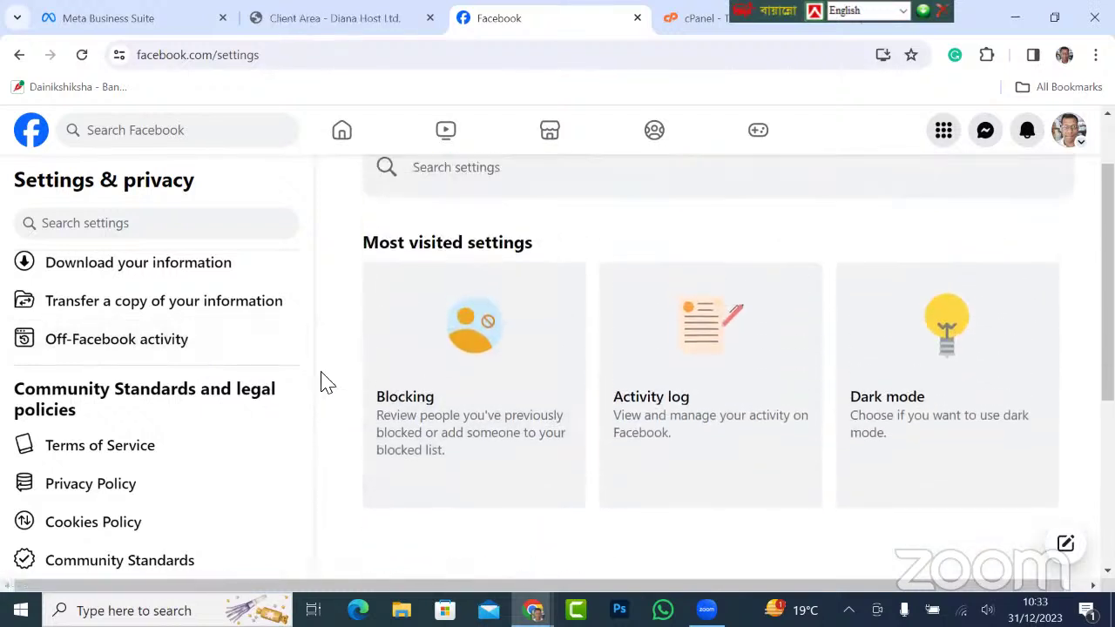
pyautogui.scroll(6, 233, 346)
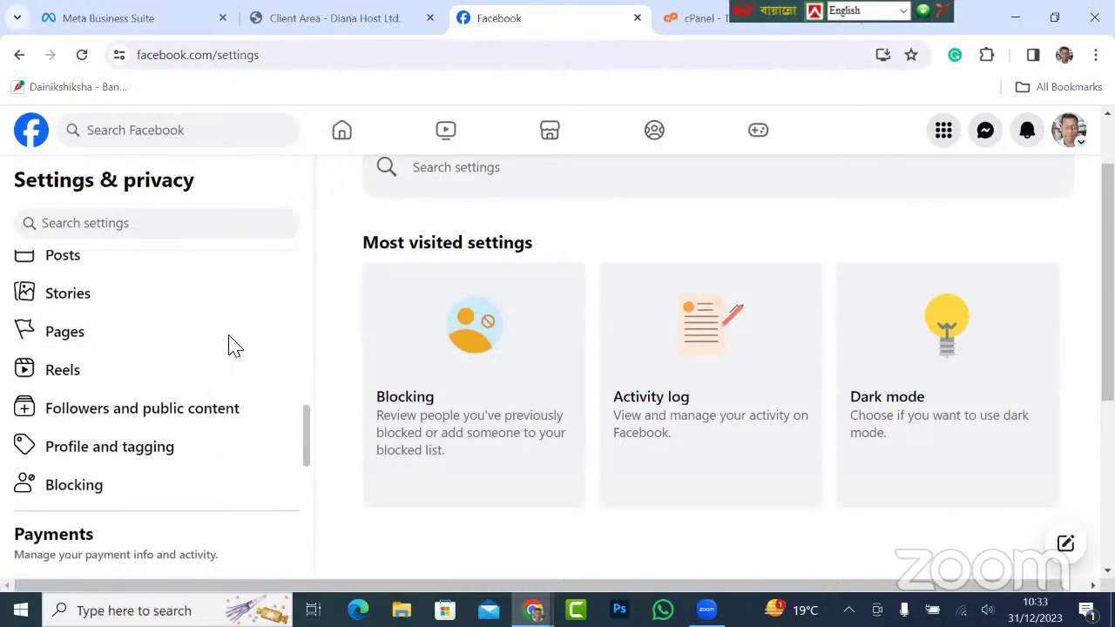
pyautogui.scroll(5, 234, 345)
pyautogui.scroll(3, 234, 345)
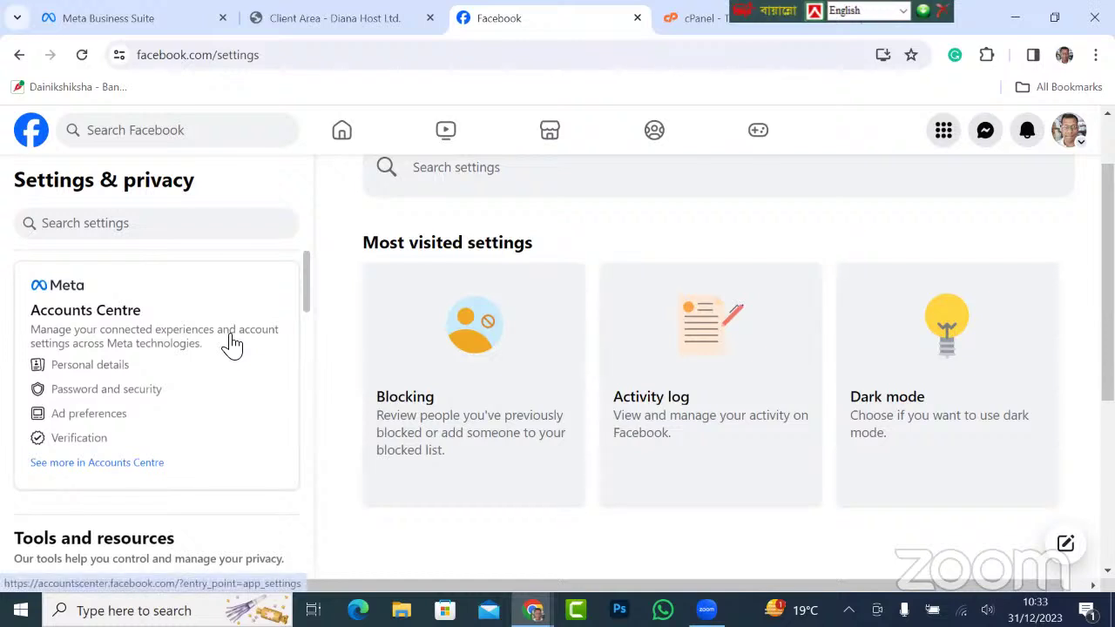
# Step: Open the full Accounts Centre and view its Meta Verified section with the benefits and eligibility notes
pyautogui.click(99, 470)
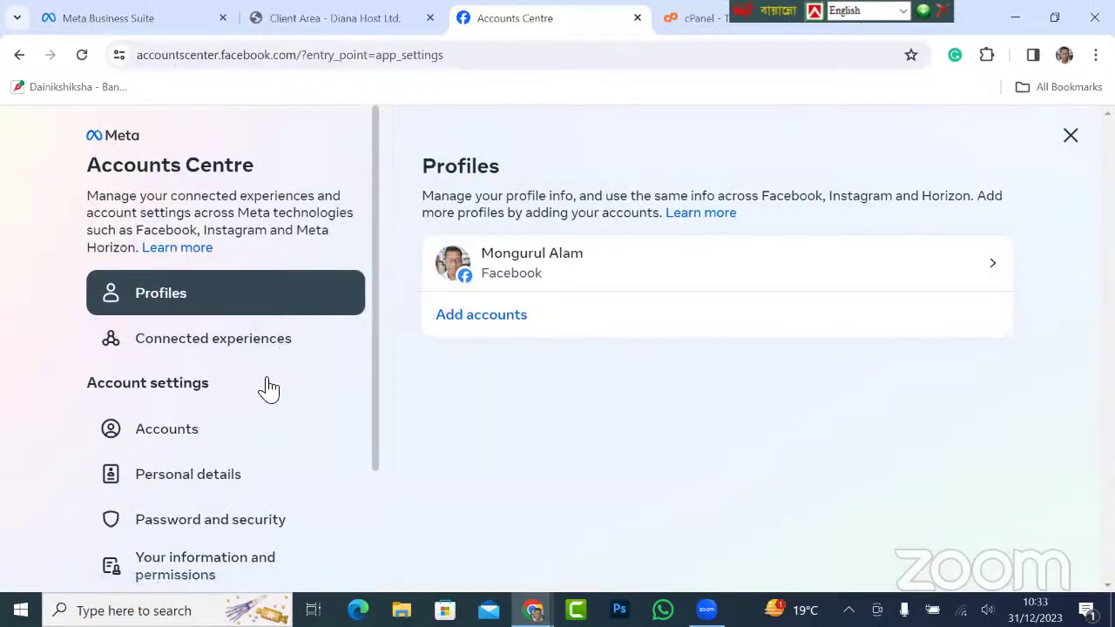
pyautogui.scroll(-2, 269, 388)
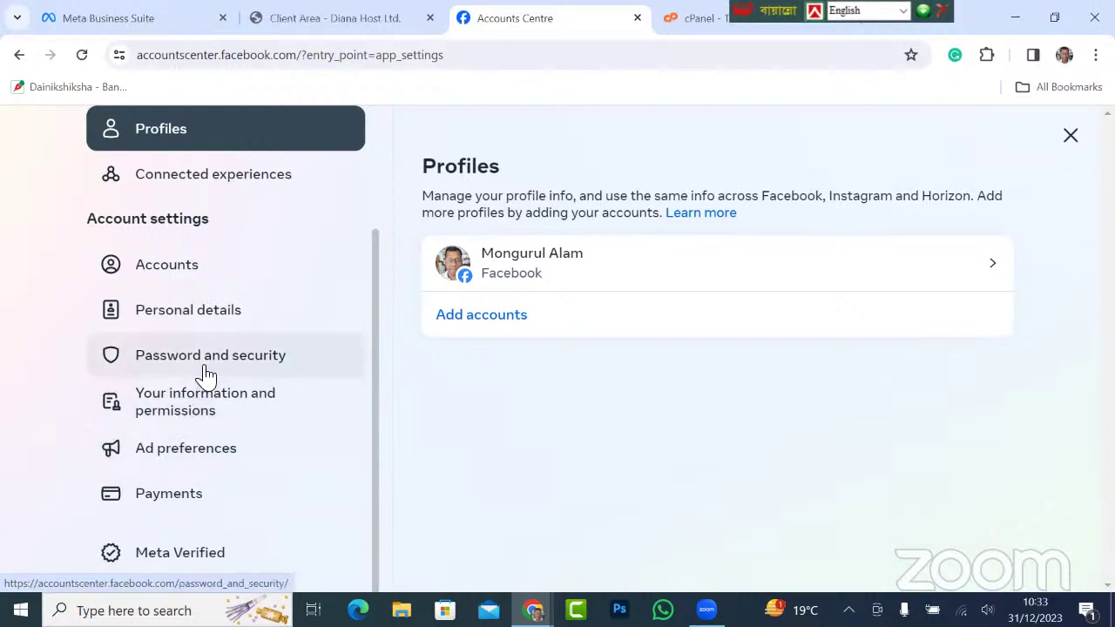
pyautogui.click(179, 556)
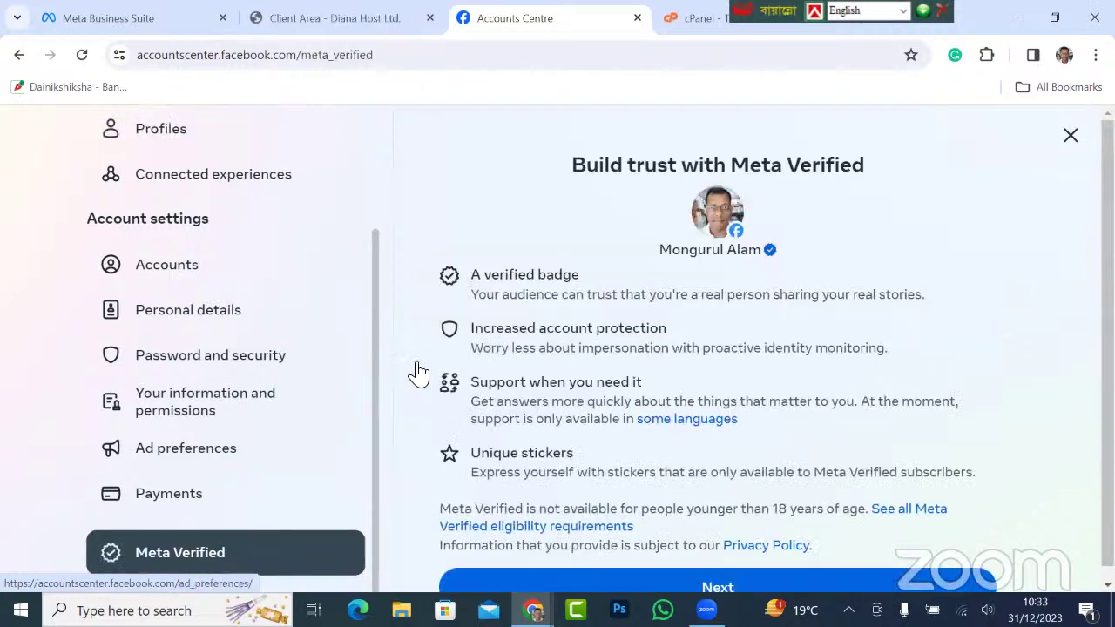
pyautogui.scroll(-1, 438, 360)
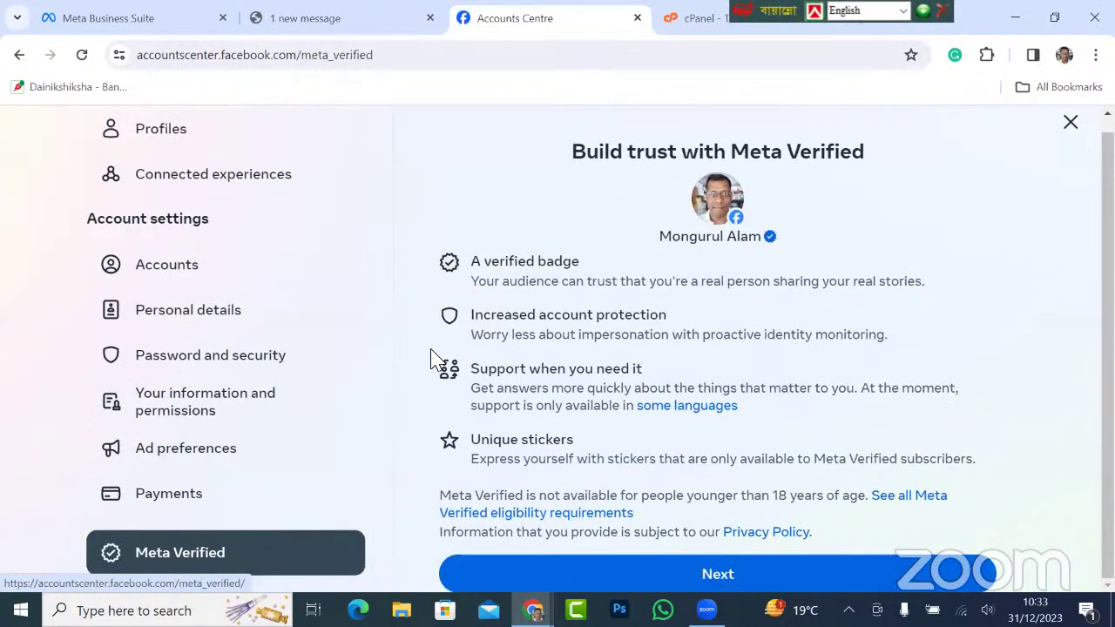
# Step: Start the Meta Verified sign-up for the personal Facebook profile and proceed to the Facebook Pay checkout to view the order total
pyautogui.click(697, 577)
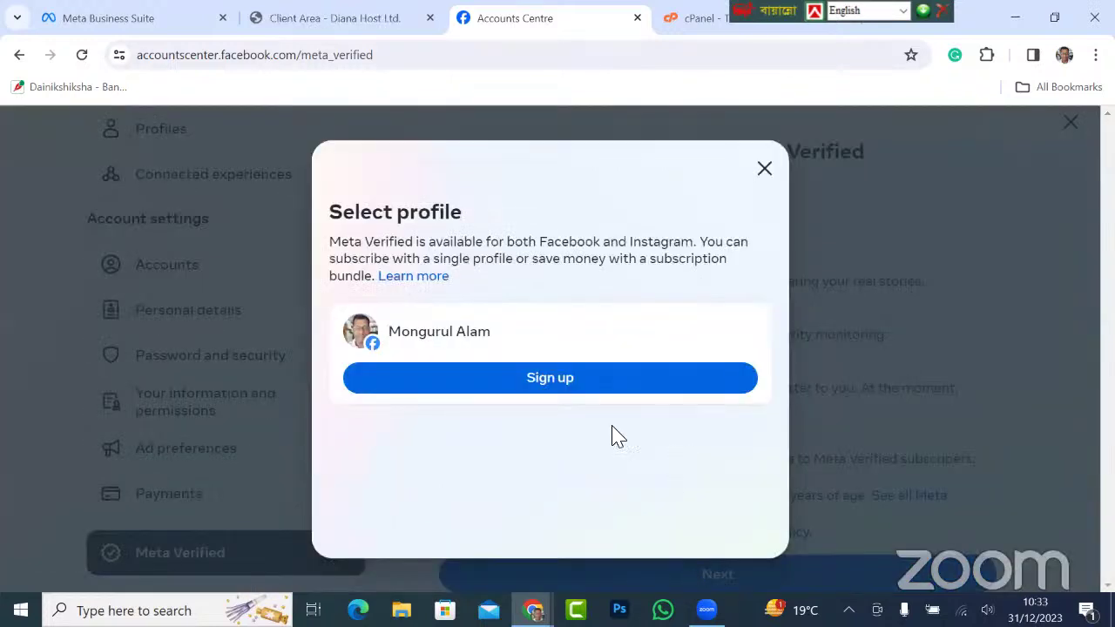
pyautogui.click(540, 380)
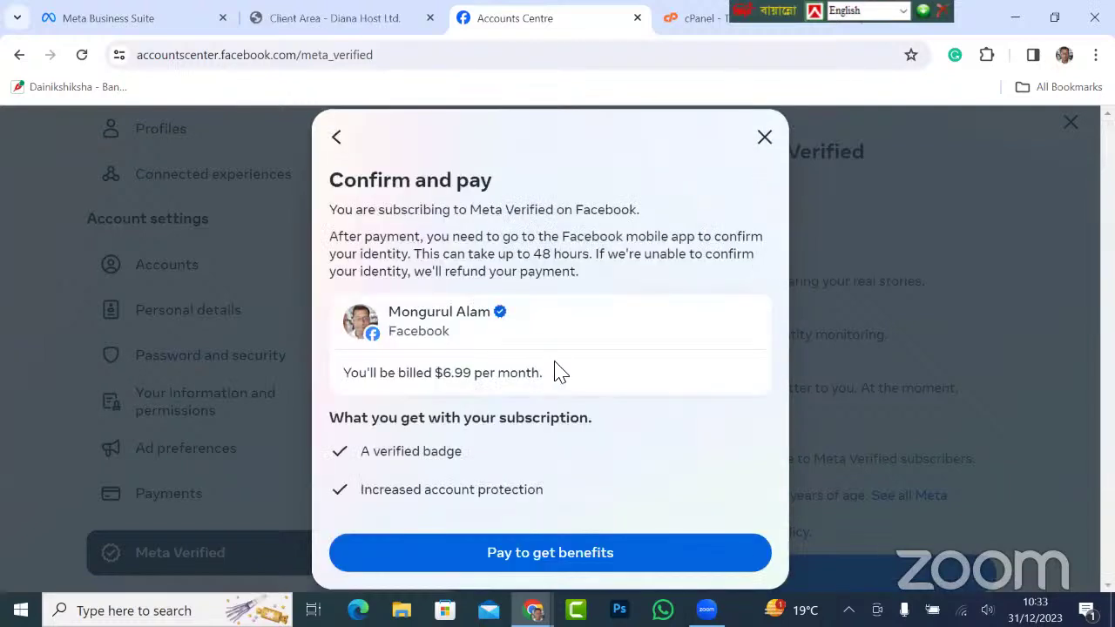
pyautogui.click(534, 557)
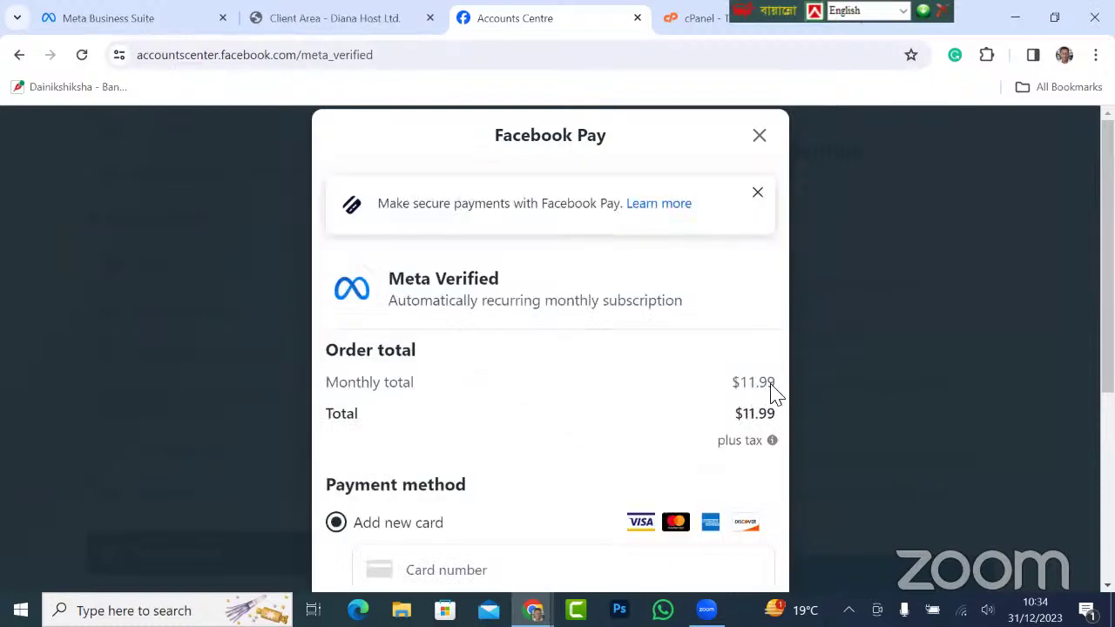
# Step: Exit the Facebook Pay checkout without paying and close the Meta Verified subscription dialog
pyautogui.click(759, 137)
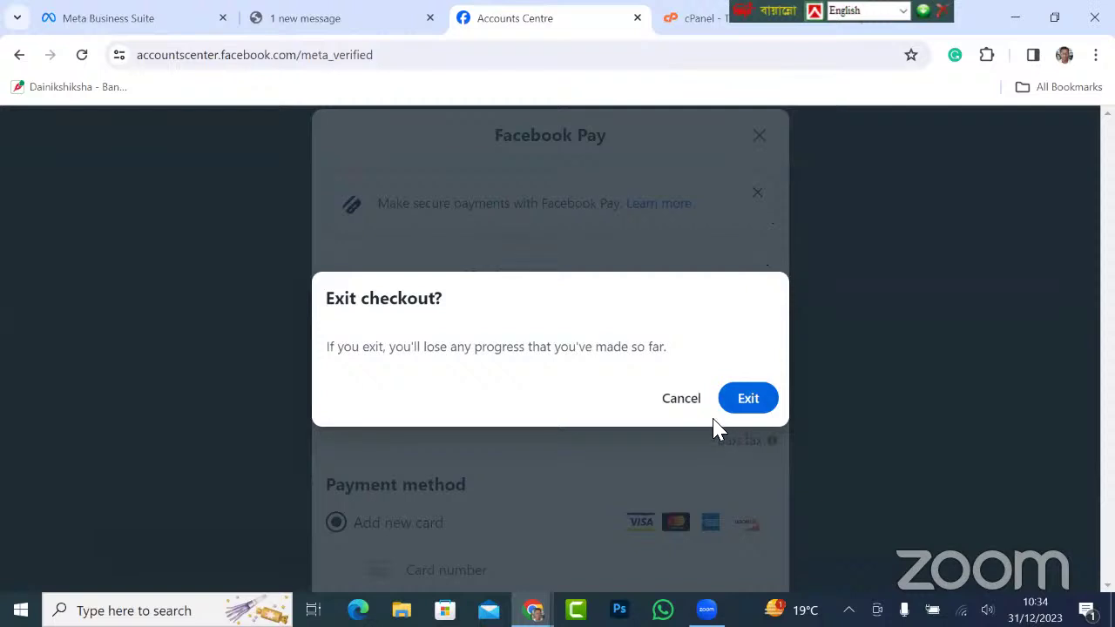
pyautogui.click(672, 403)
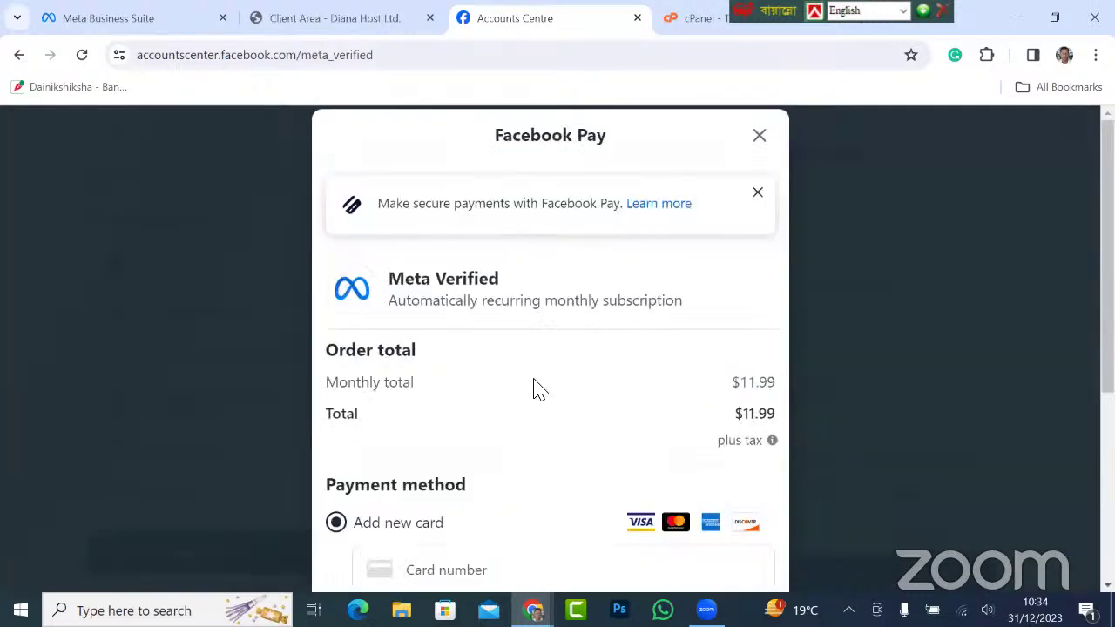
pyautogui.click(760, 137)
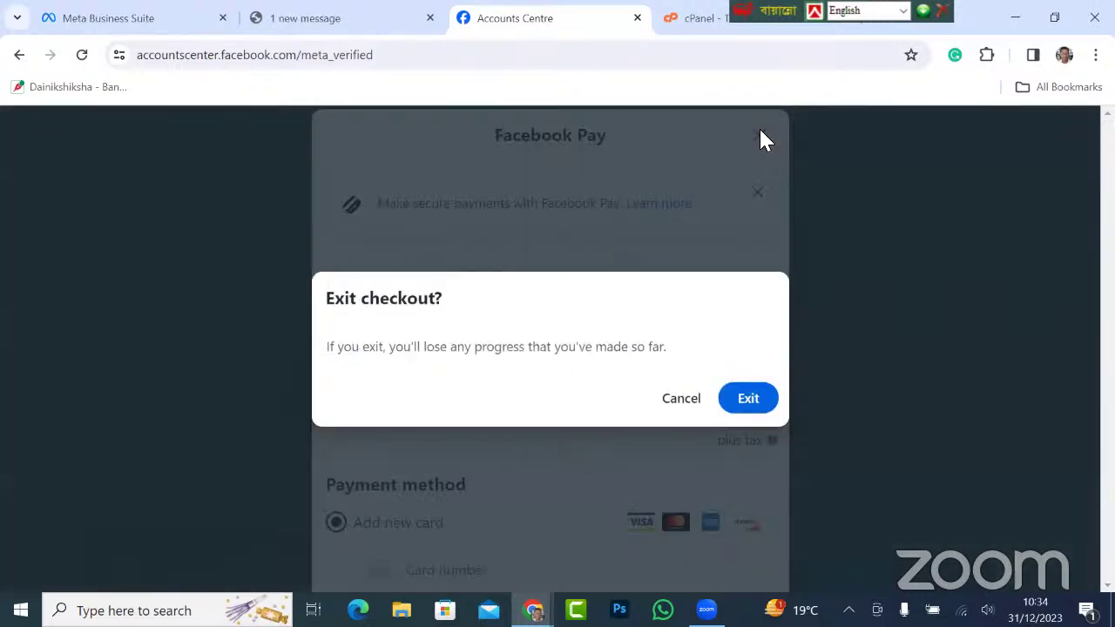
pyautogui.click(684, 401)
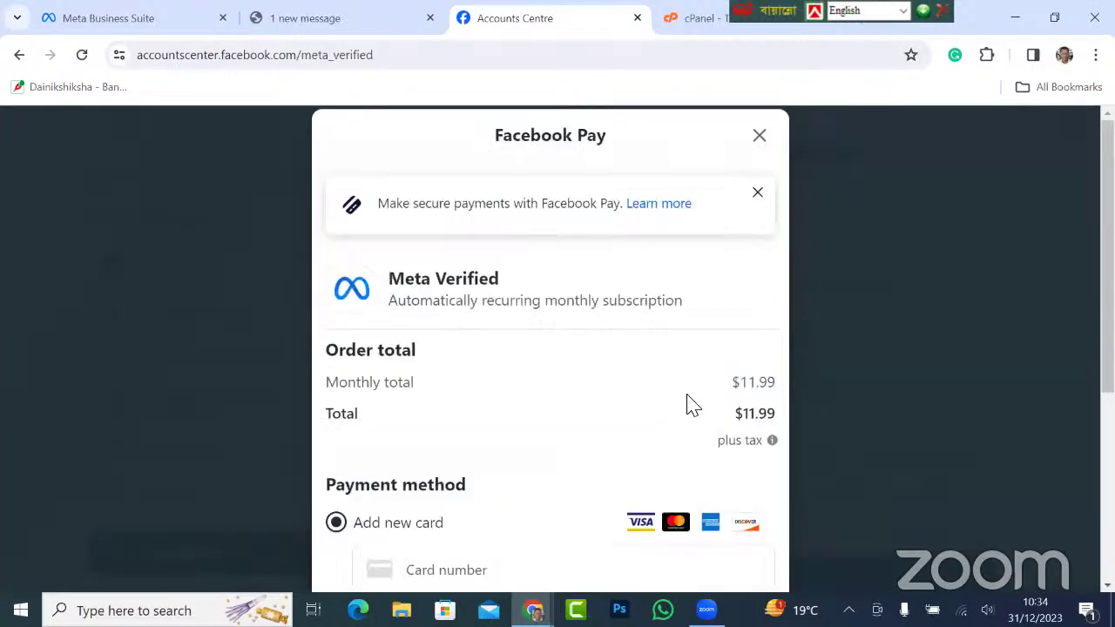
pyautogui.click(757, 140)
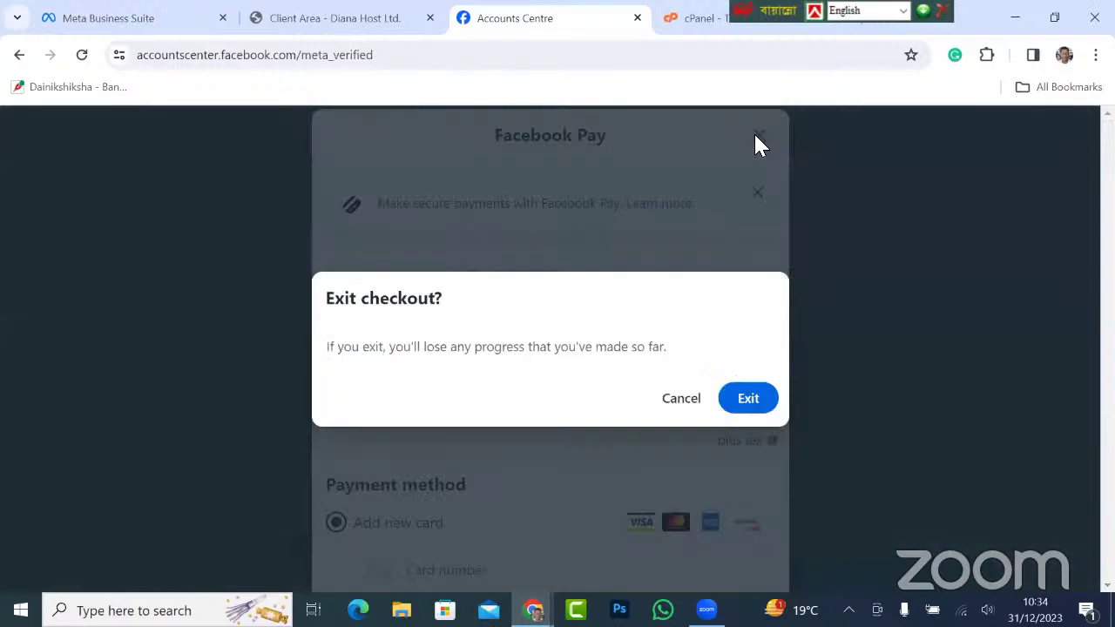
pyautogui.click(752, 405)
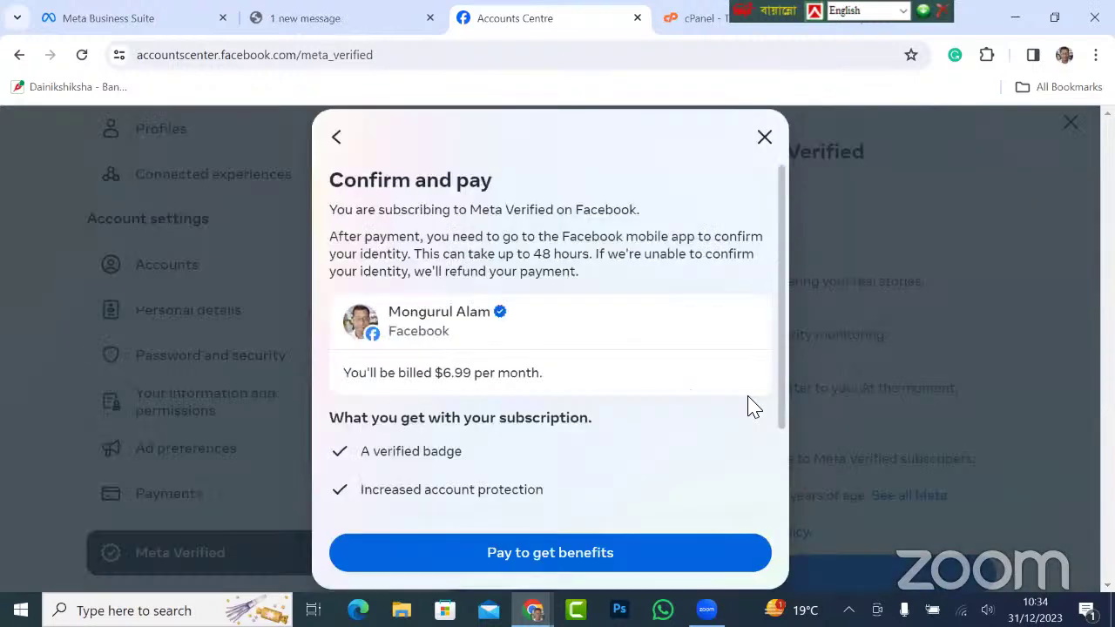
pyautogui.click(762, 141)
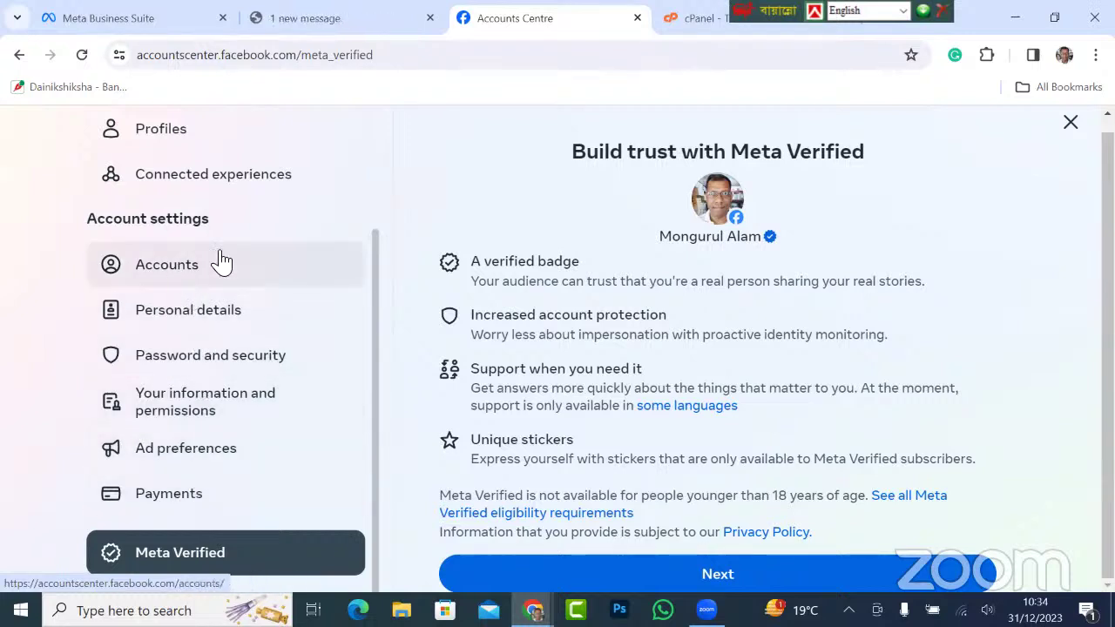
pyautogui.scroll(1, 220, 259)
pyautogui.scroll(1, 219, 258)
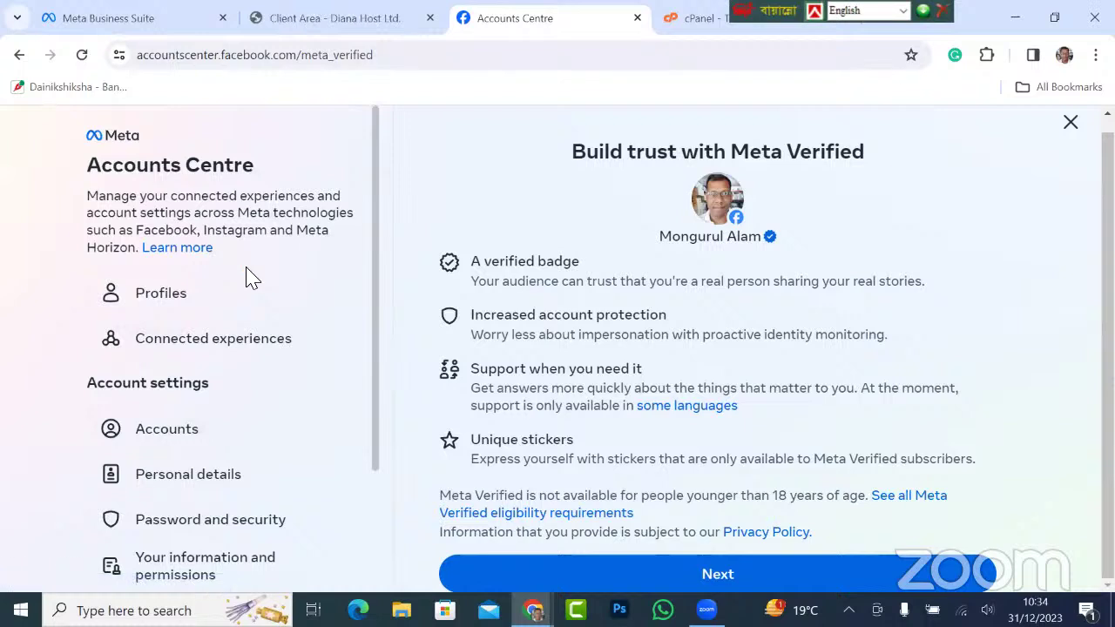
pyautogui.scroll(-2, 244, 276)
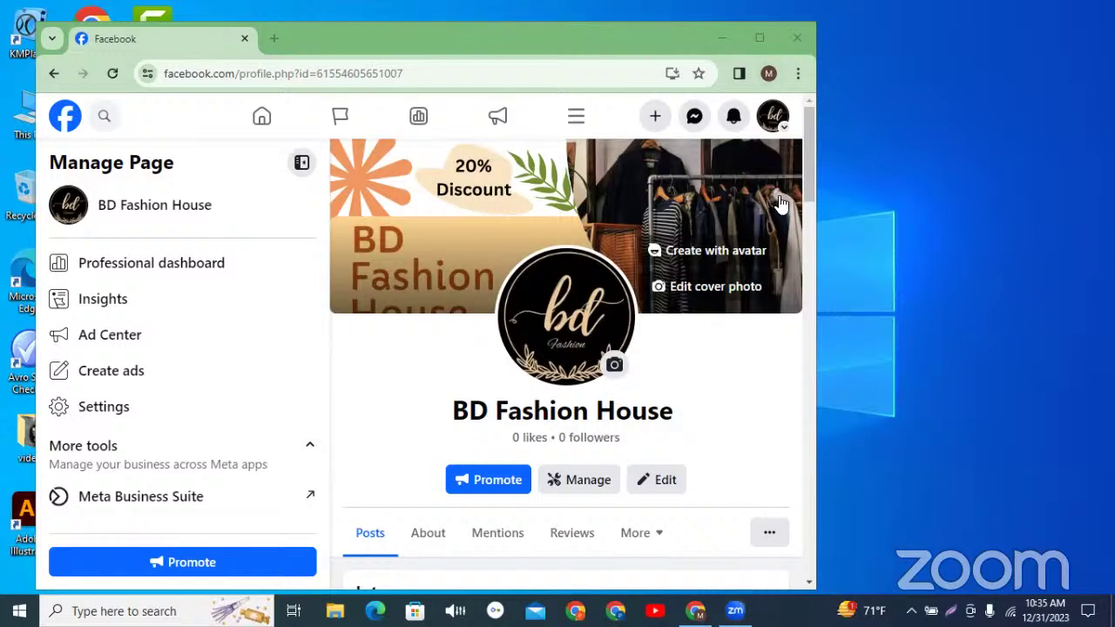
# Step: Maximize the browser window showing the BD Fashion House page and open the Canva website in a new tab via a Google search for canva
pyautogui.click(754, 38)
pyautogui.click(756, 38)
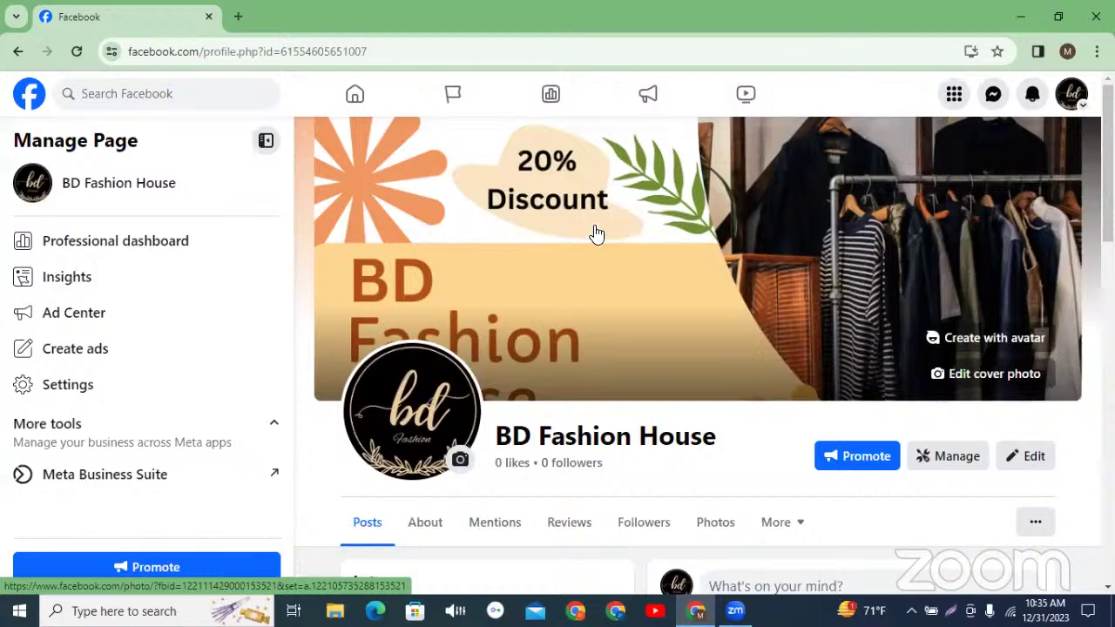
pyautogui.click(234, 19)
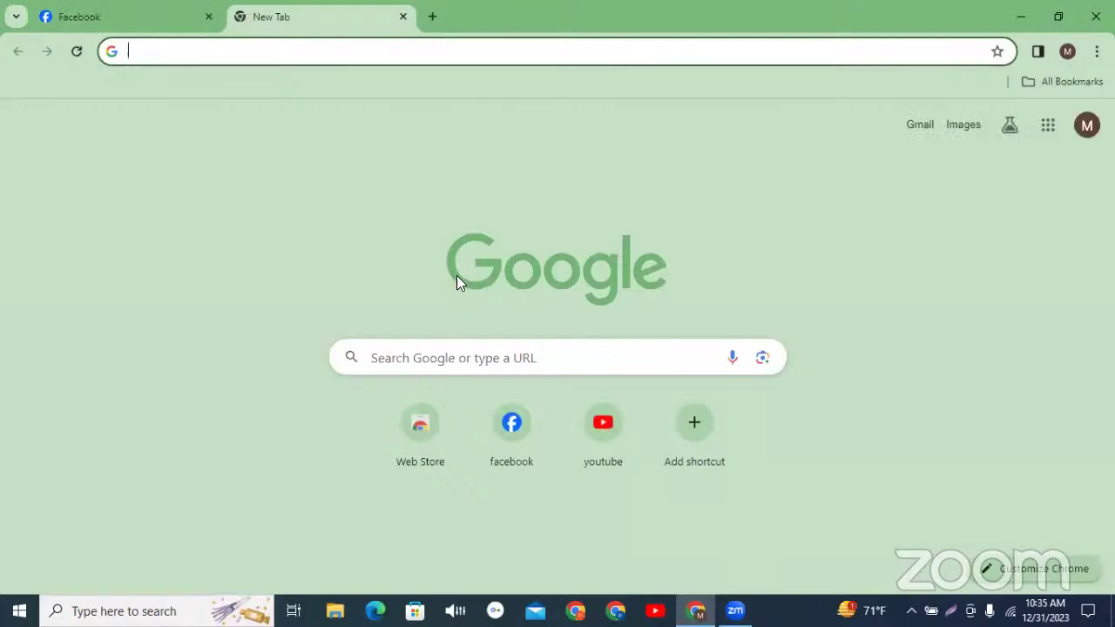
pyautogui.click(414, 358)
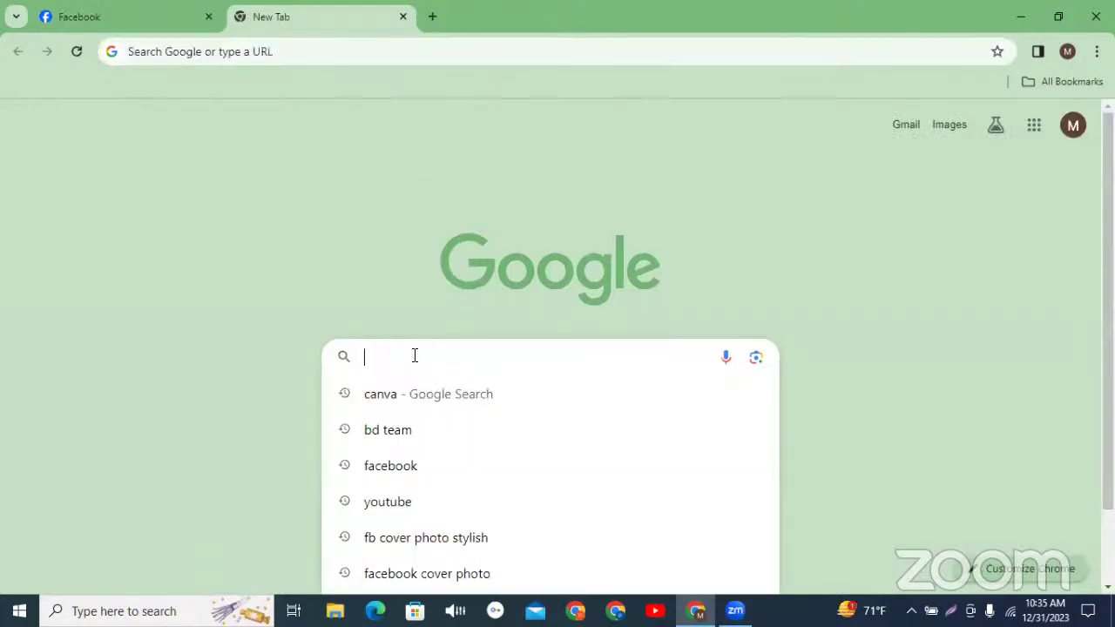
pyautogui.click(378, 401)
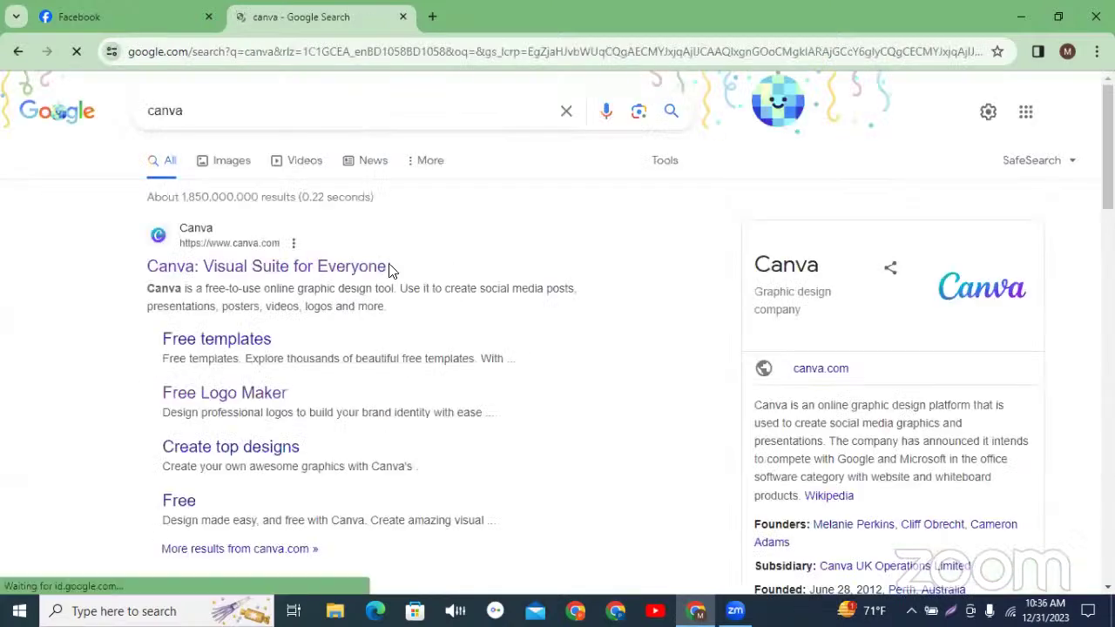
pyautogui.click(210, 271)
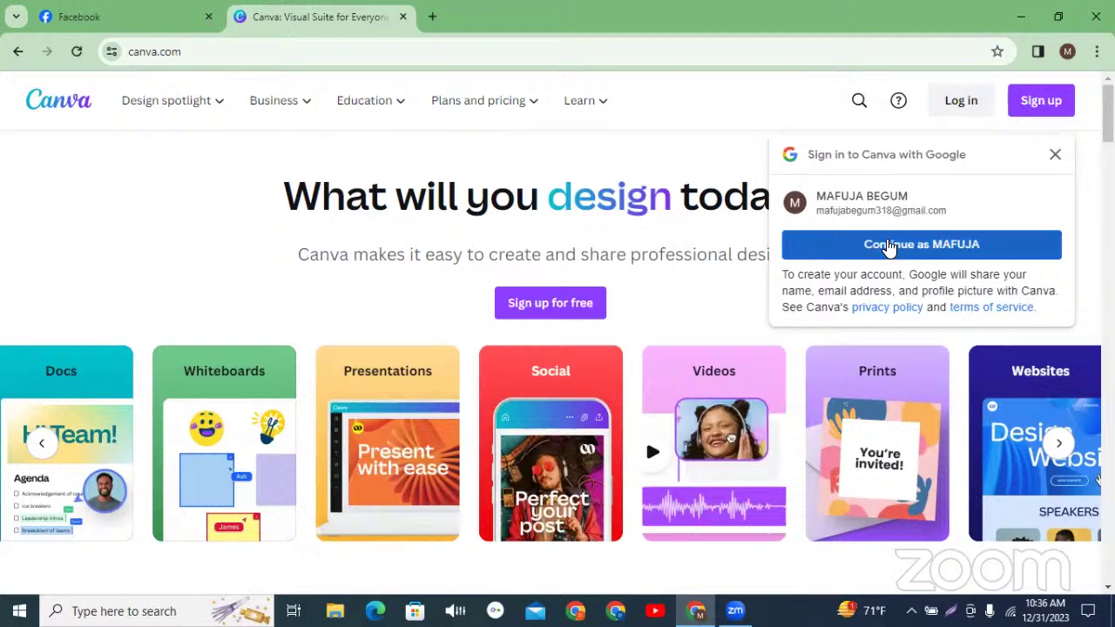
# Step: Sign in to Canva with the suggested Google account, choosing Small business as the intended use and postponing the Canva Pro trial
pyautogui.click(888, 247)
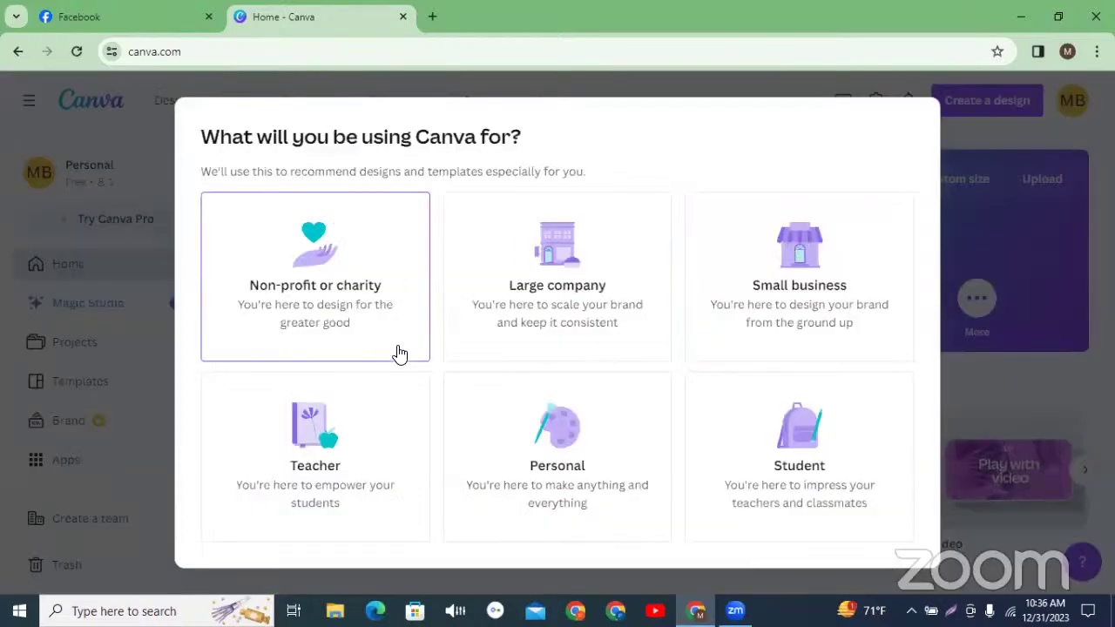
pyautogui.click(826, 328)
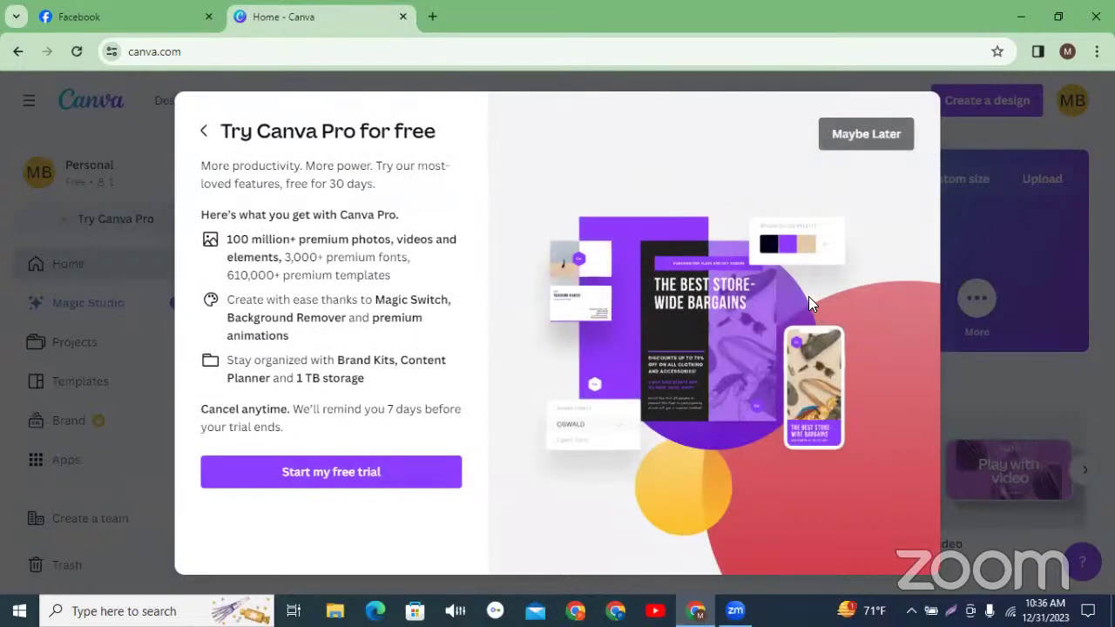
pyautogui.click(847, 136)
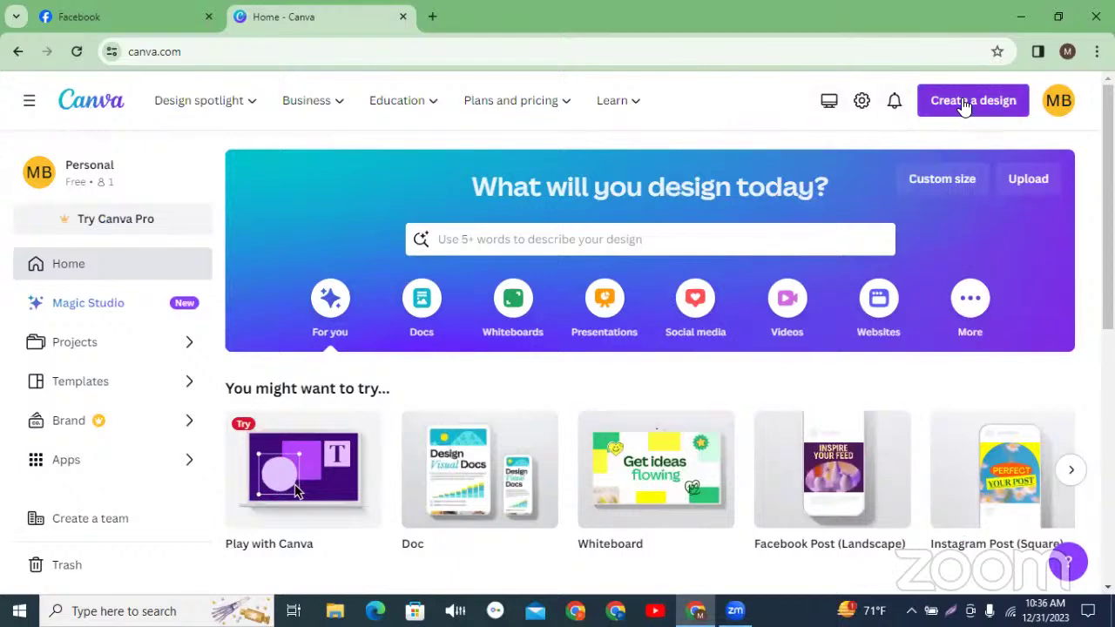
# Step: Check which browser profile is signed in, then view the Your projects page in Canva
pyautogui.click(1067, 52)
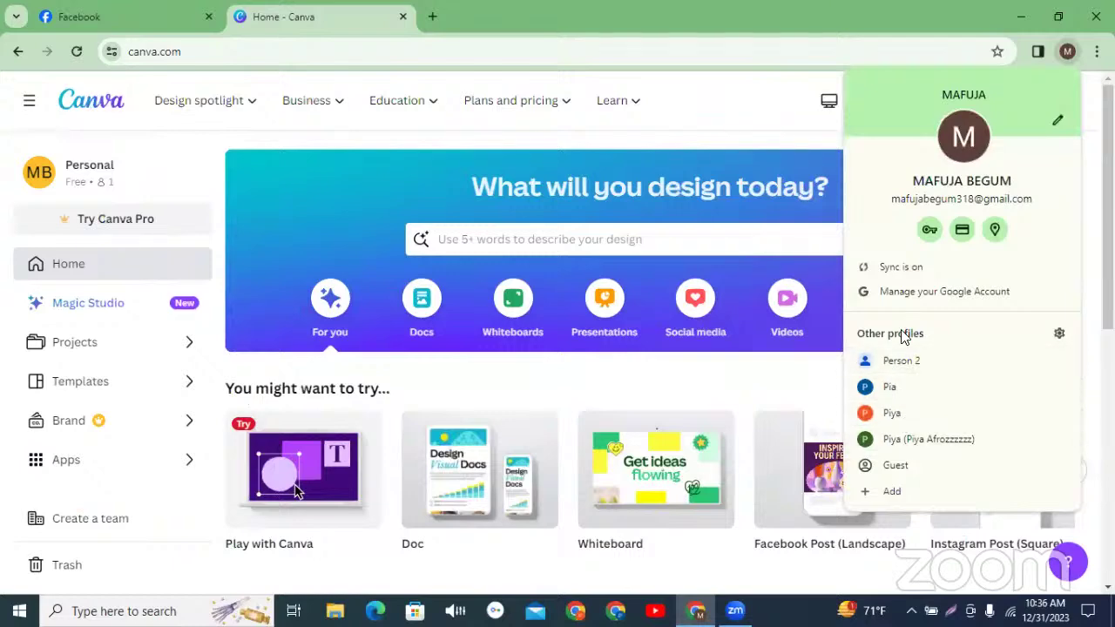
pyautogui.click(737, 116)
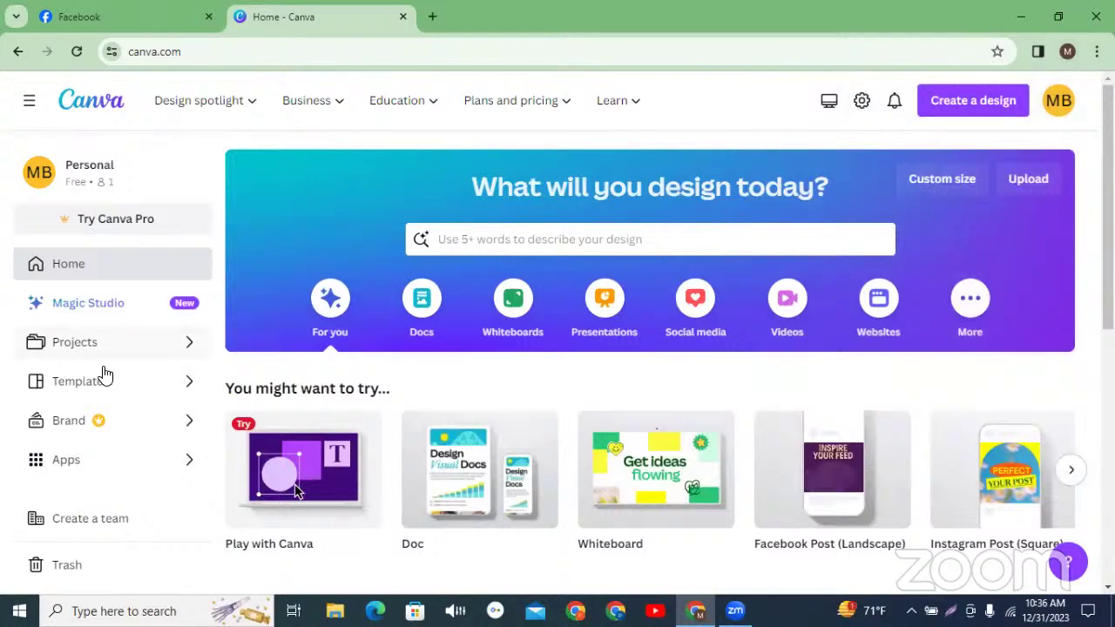
pyautogui.click(88, 345)
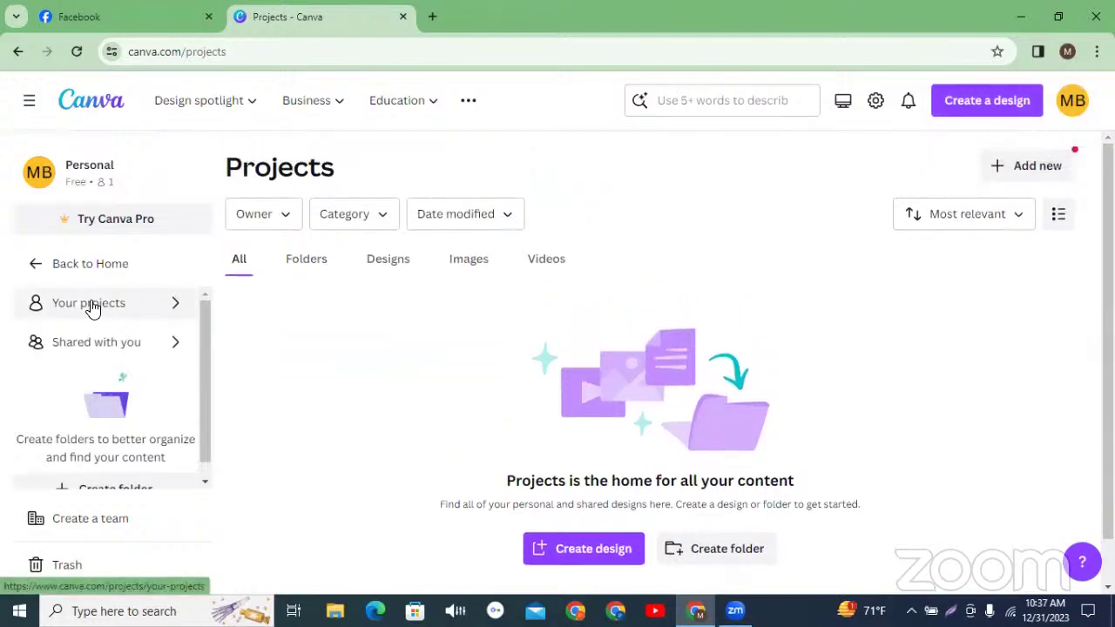
pyautogui.click(92, 309)
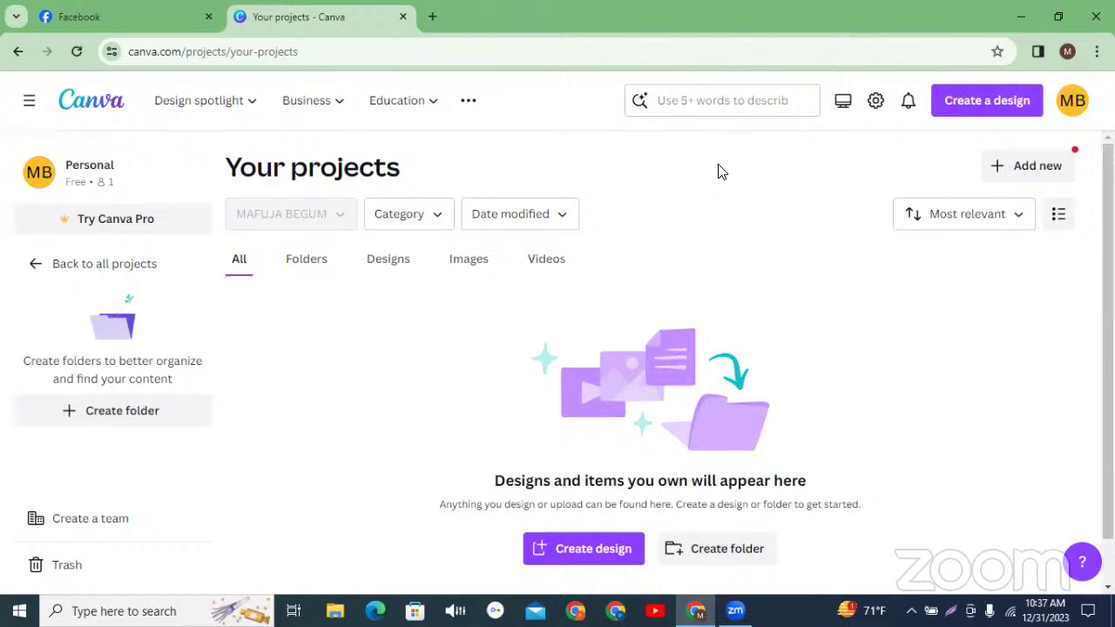
# Step: Search the design types for facebook banner and create a blank Facebook Cover design, declining to open it in the Canva app
pyautogui.click(978, 103)
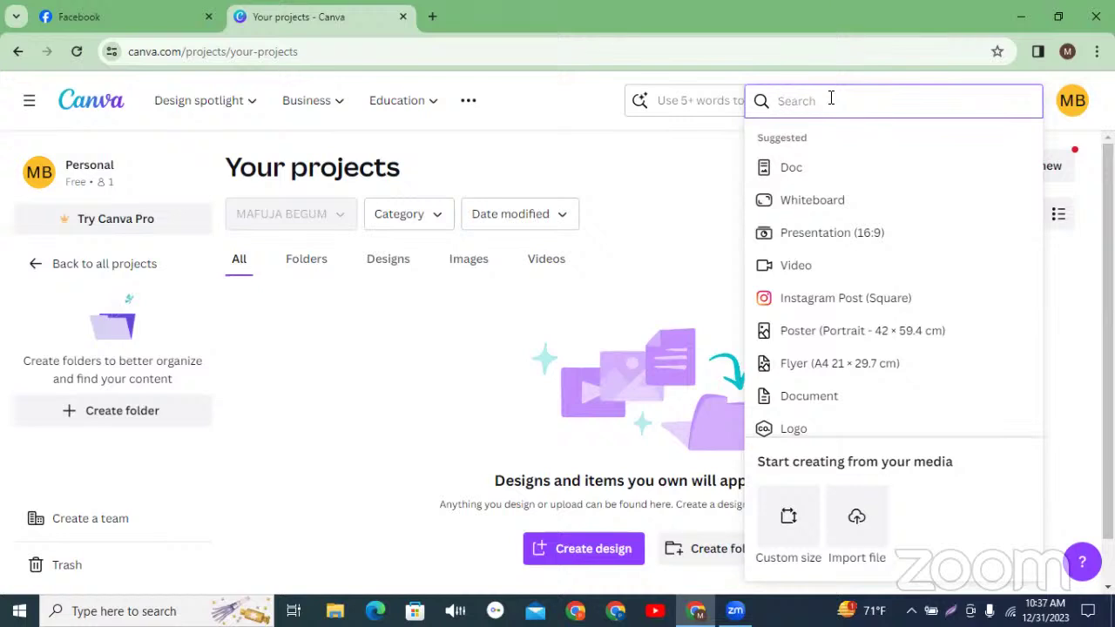
pyautogui.write('fa')
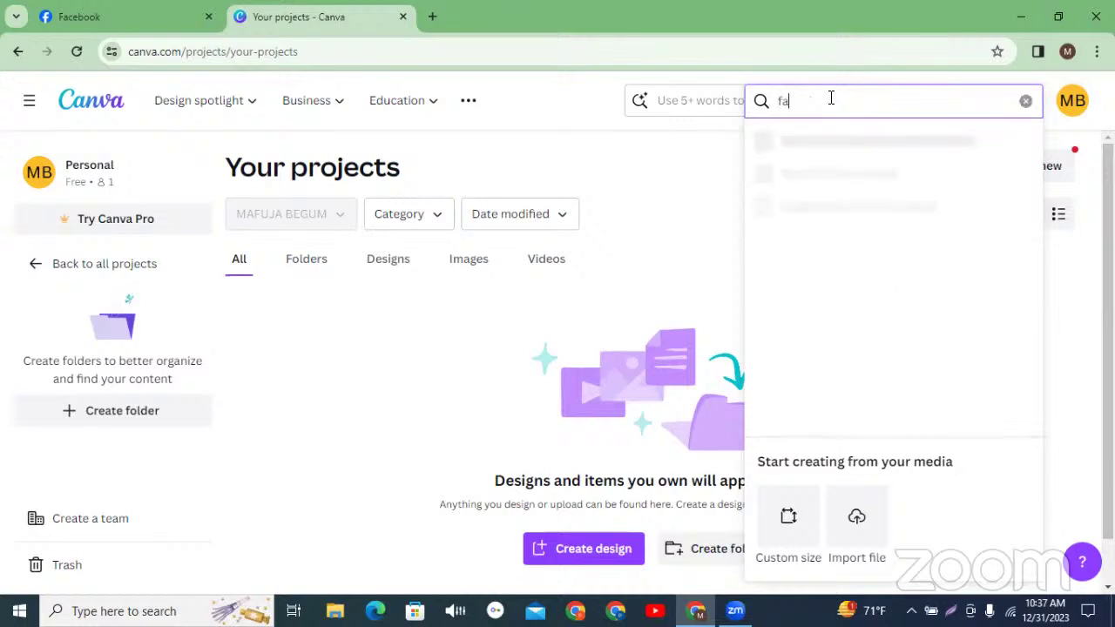
pyautogui.write('cebook')
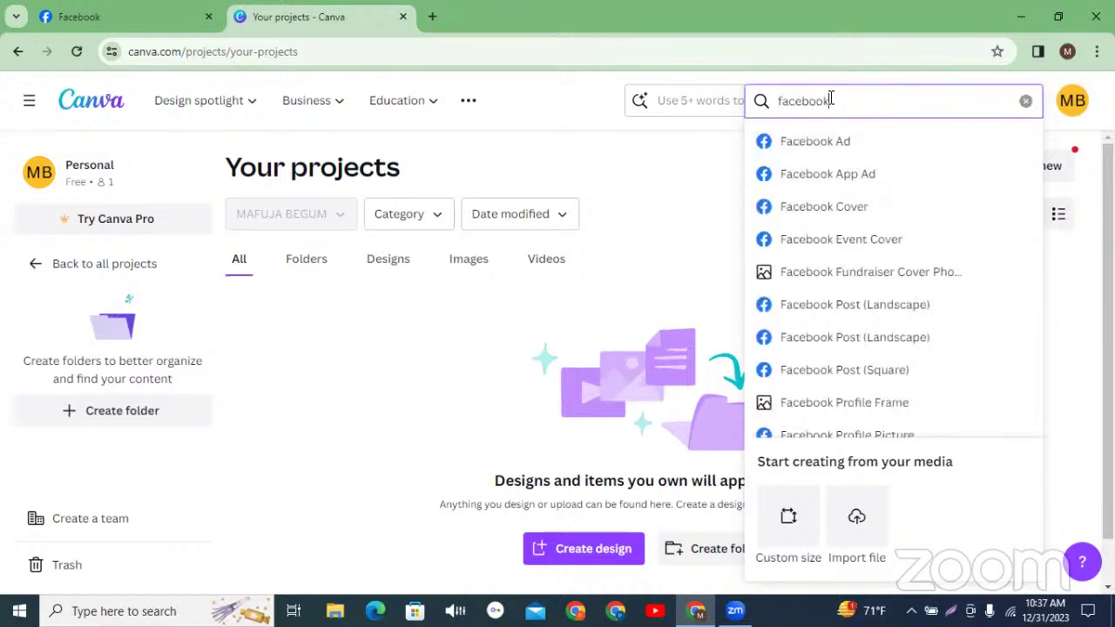
pyautogui.write(' bann')
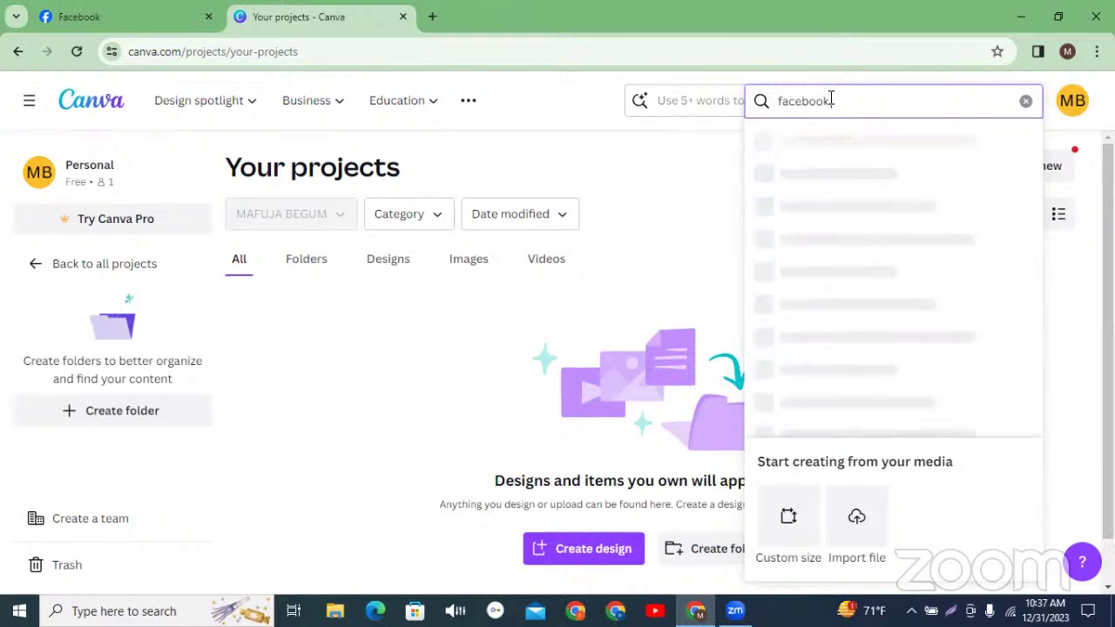
pyautogui.write('er')
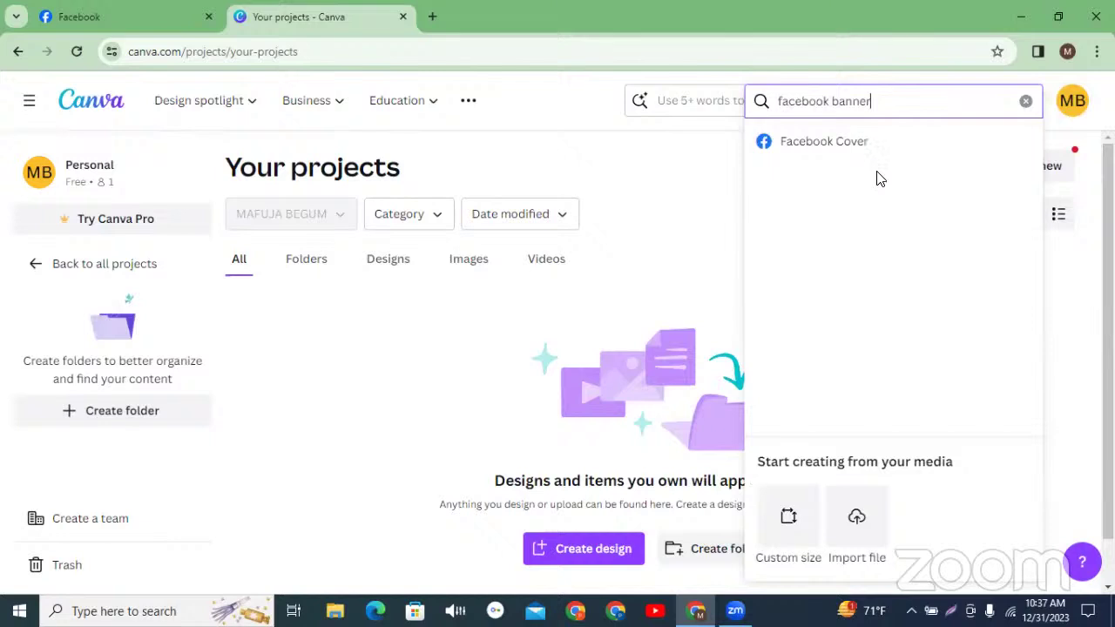
pyautogui.click(824, 142)
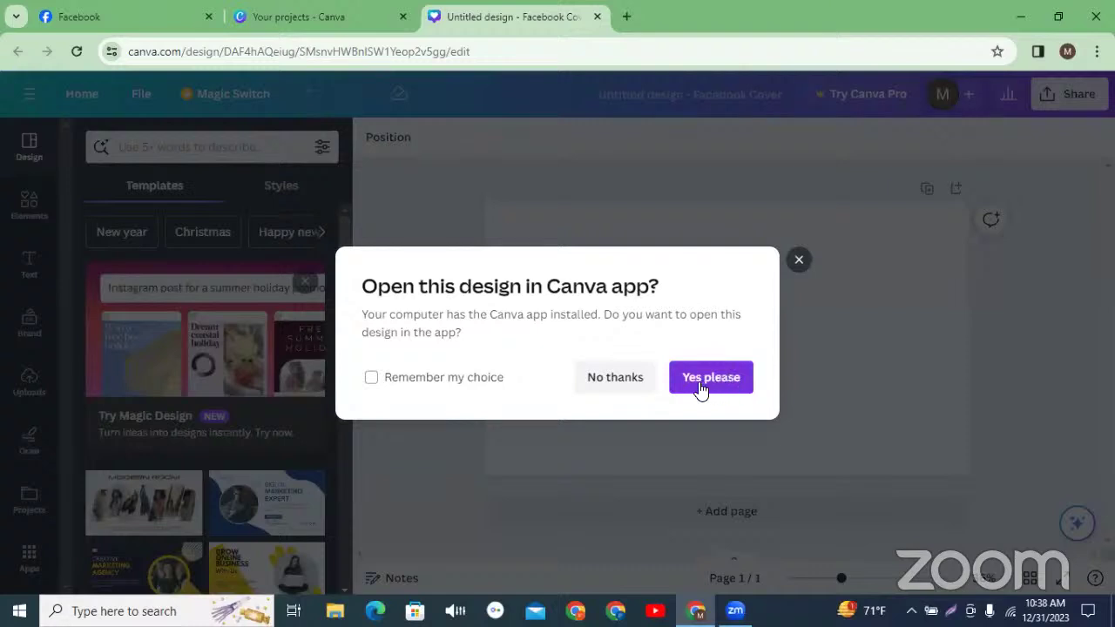
pyautogui.click(615, 383)
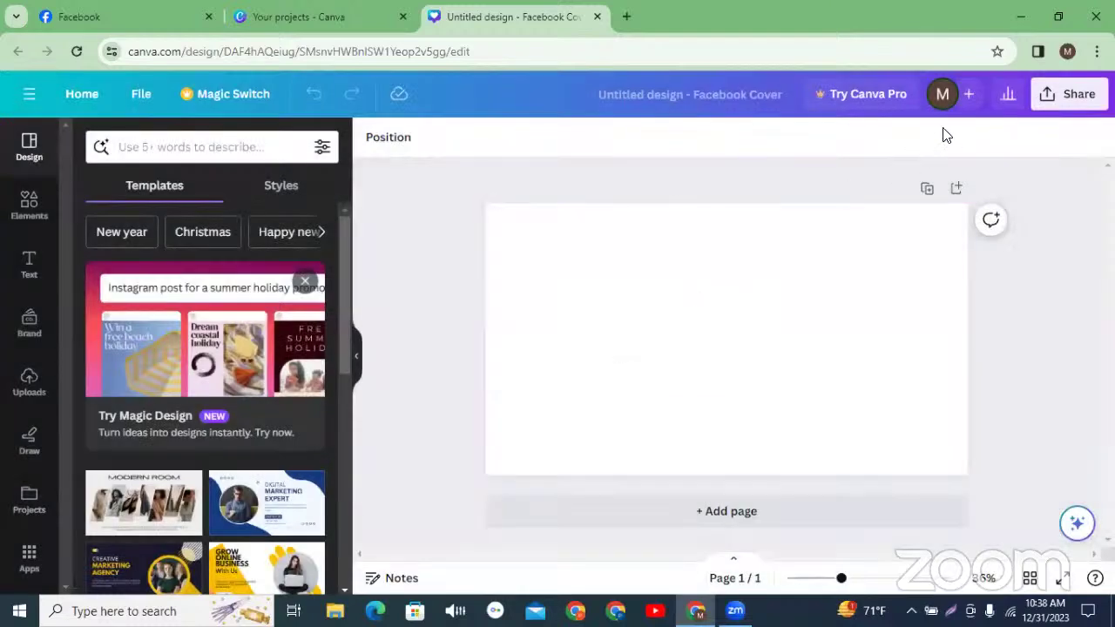
# Step: Return to Your projects, look through the design types offered for fb, and clear the search
pyautogui.click(288, 17)
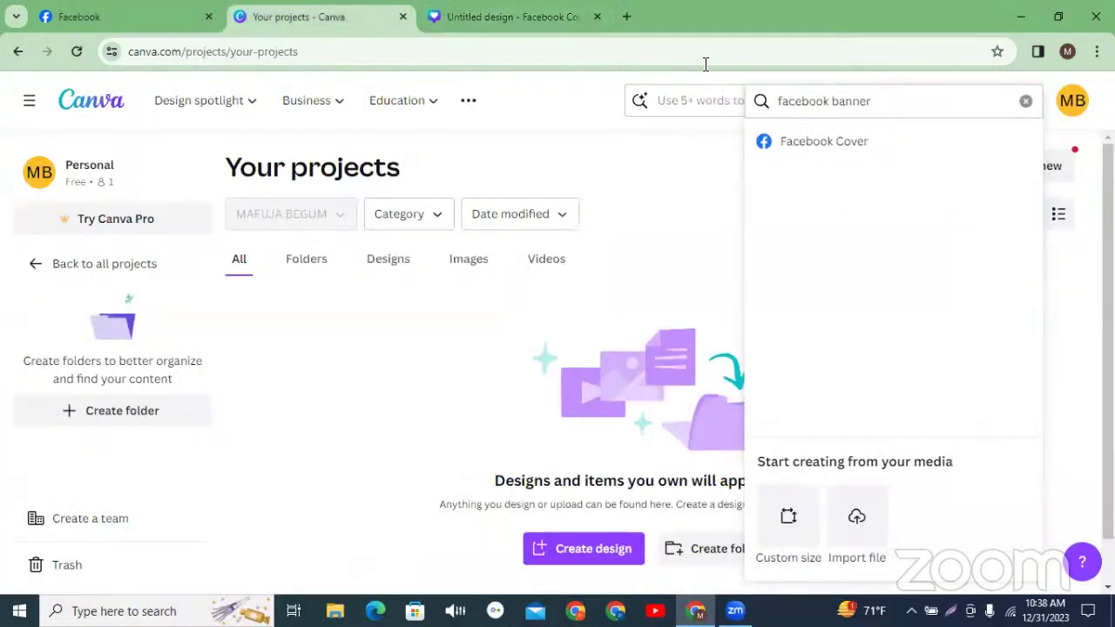
pyautogui.click(693, 203)
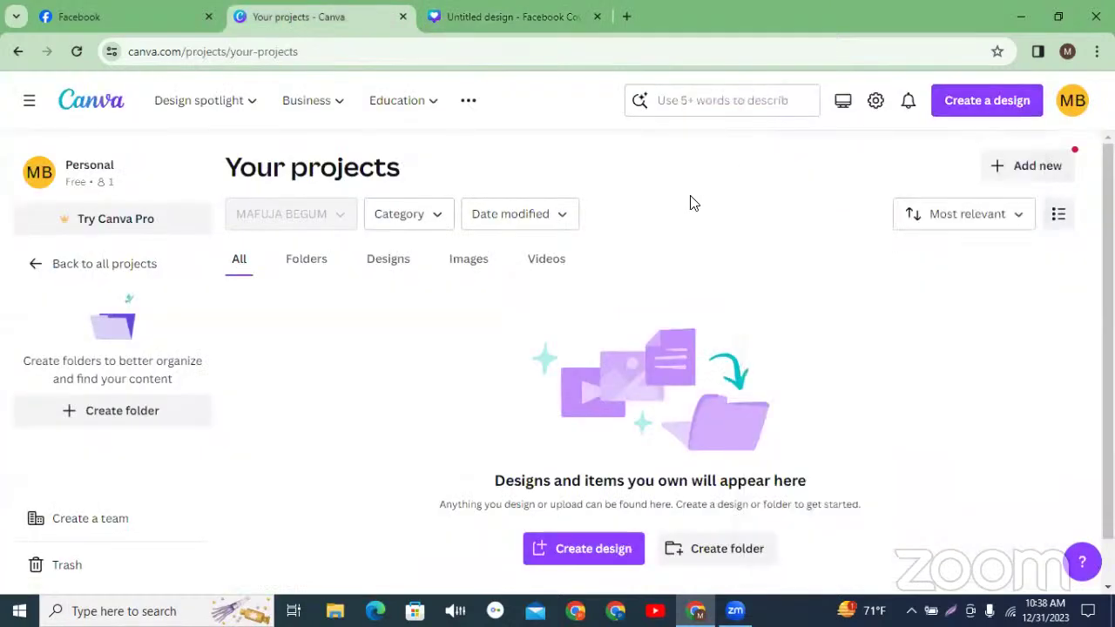
pyautogui.click(983, 102)
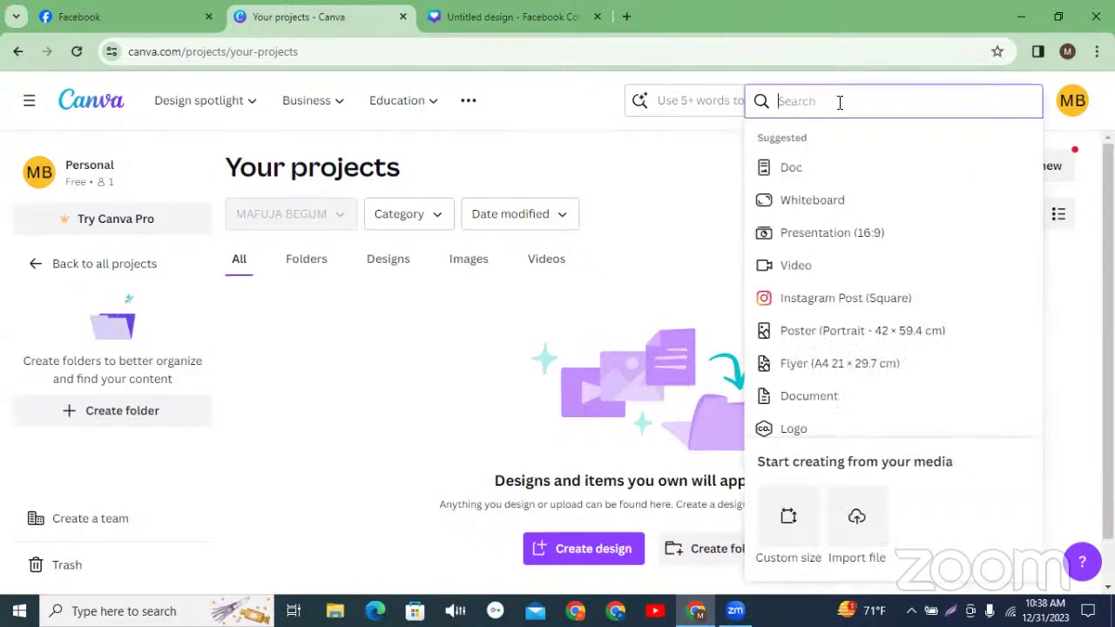
pyautogui.write('fb')
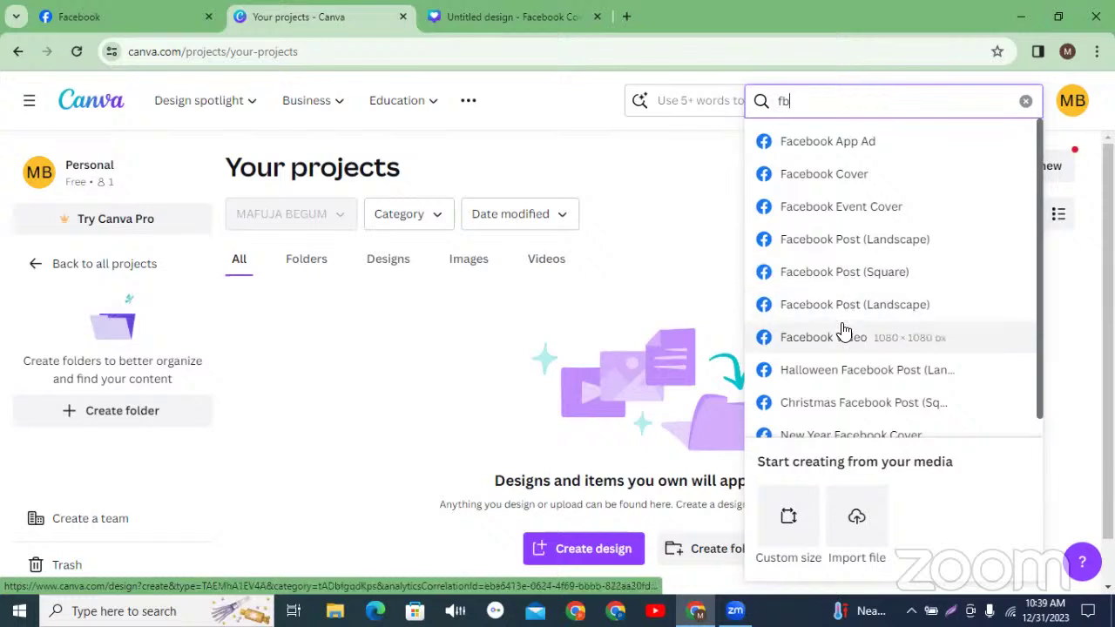
pyautogui.scroll(-1, 834, 347)
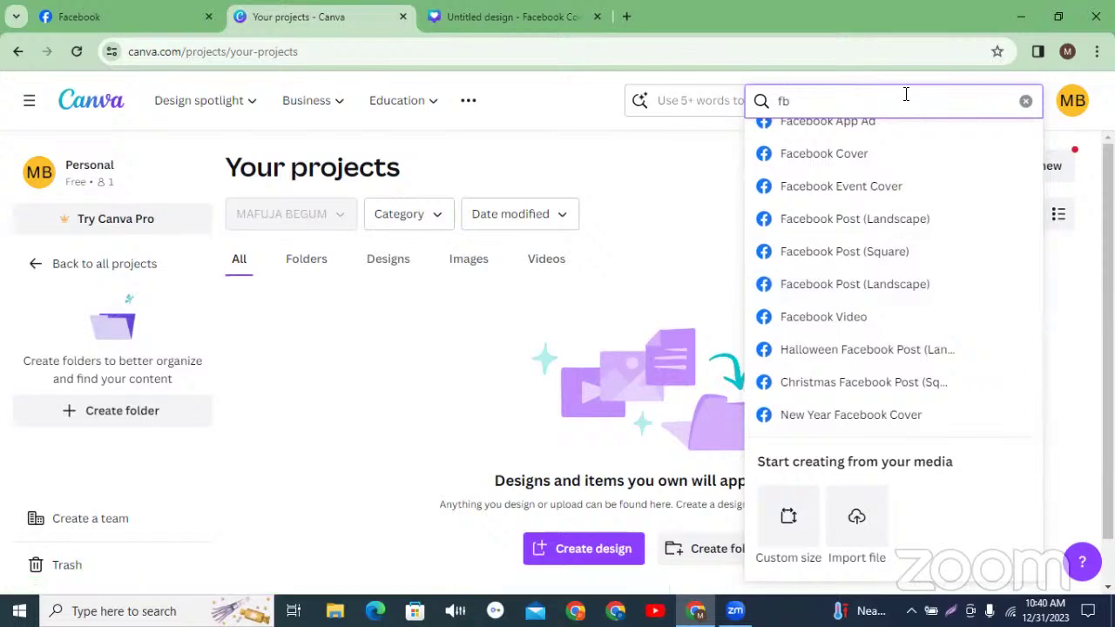
pyautogui.click(1026, 102)
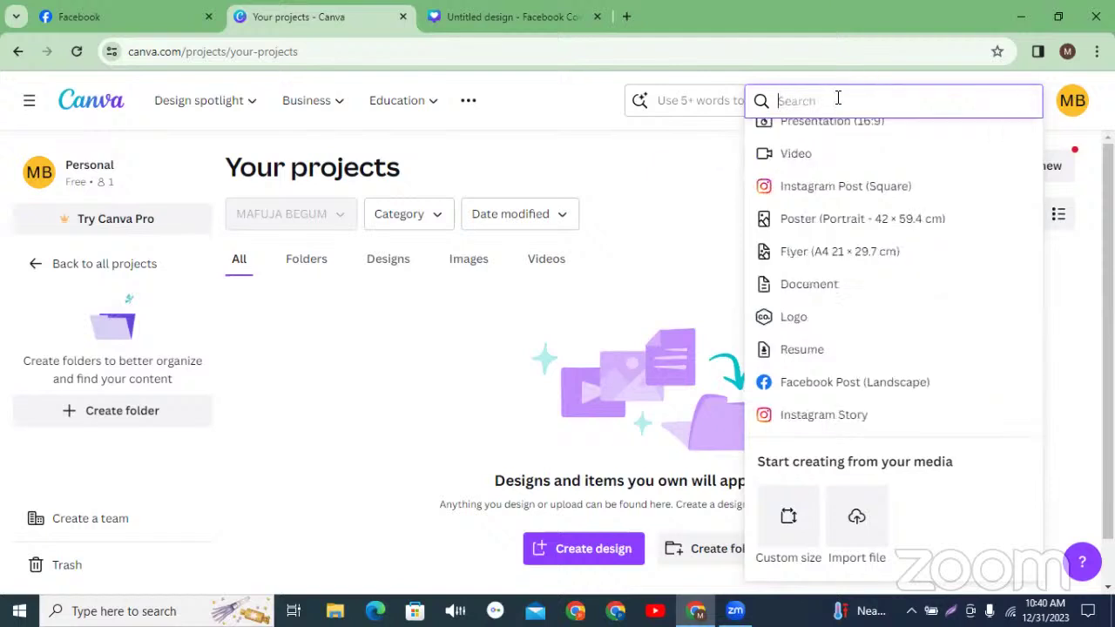
pyautogui.click(706, 189)
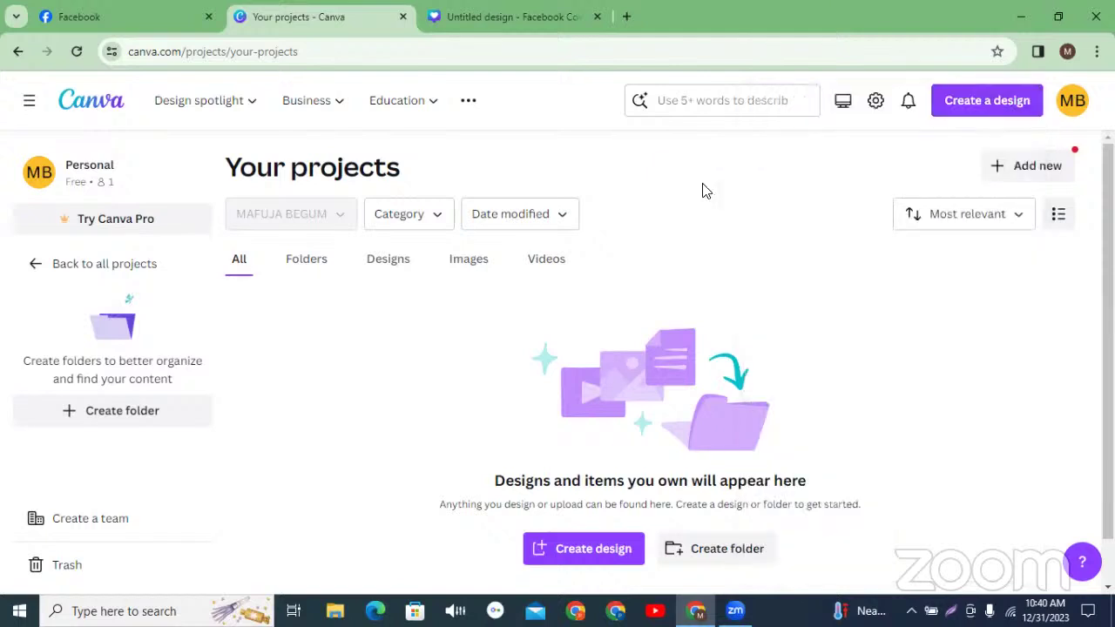
# Step: Open the custom size form for a new Canva design and search Google for facebook cover size 2023 in a new tab
pyautogui.click(974, 101)
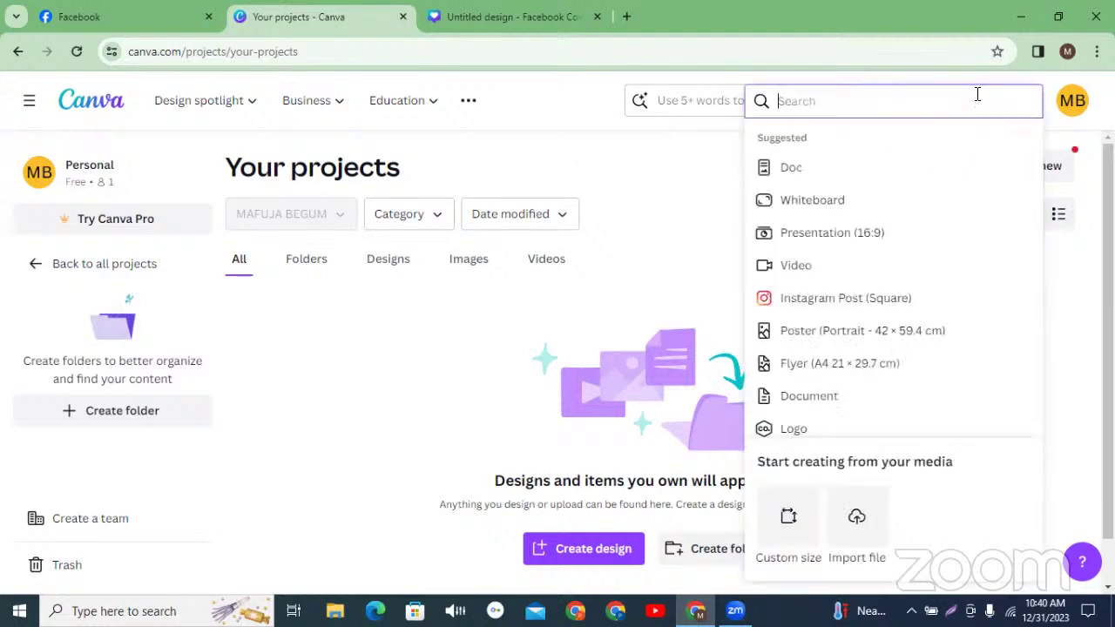
pyautogui.click(788, 527)
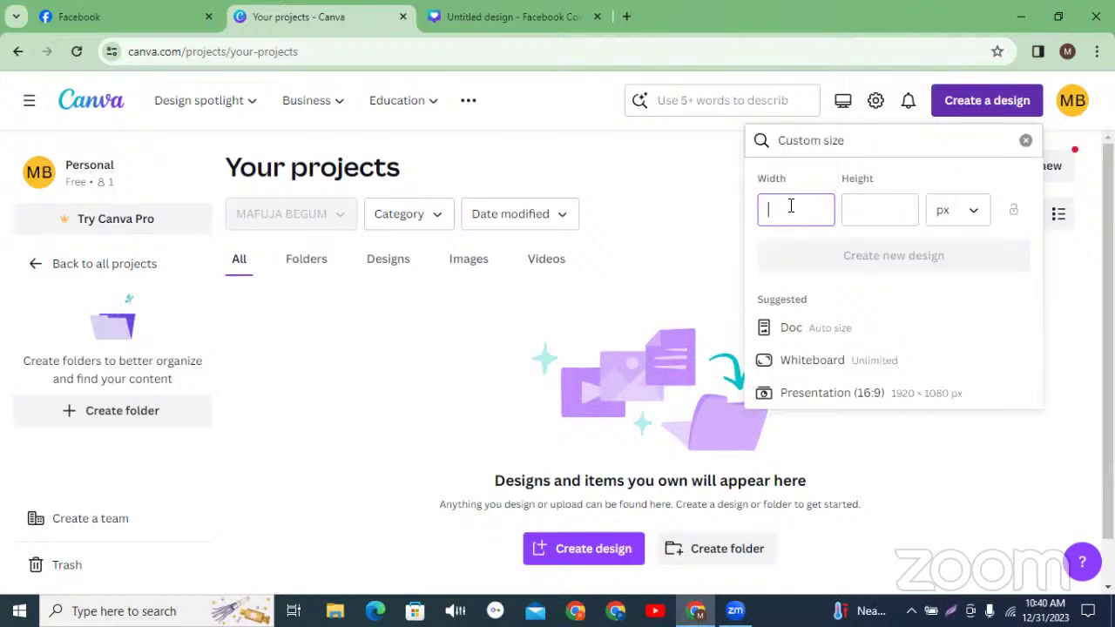
pyautogui.click(628, 18)
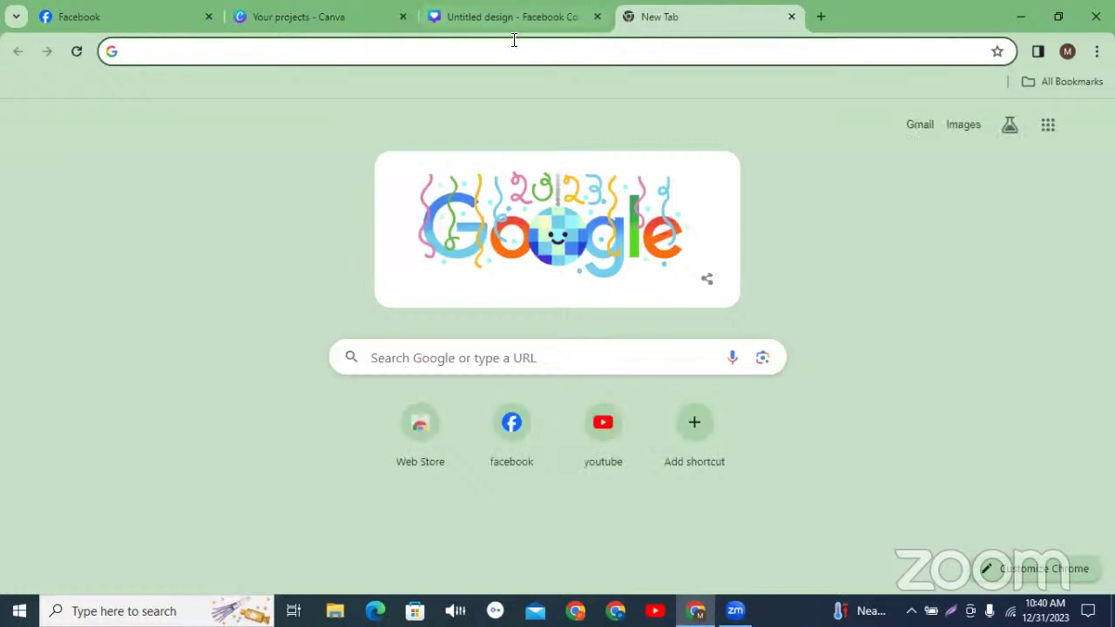
pyautogui.click(251, 49)
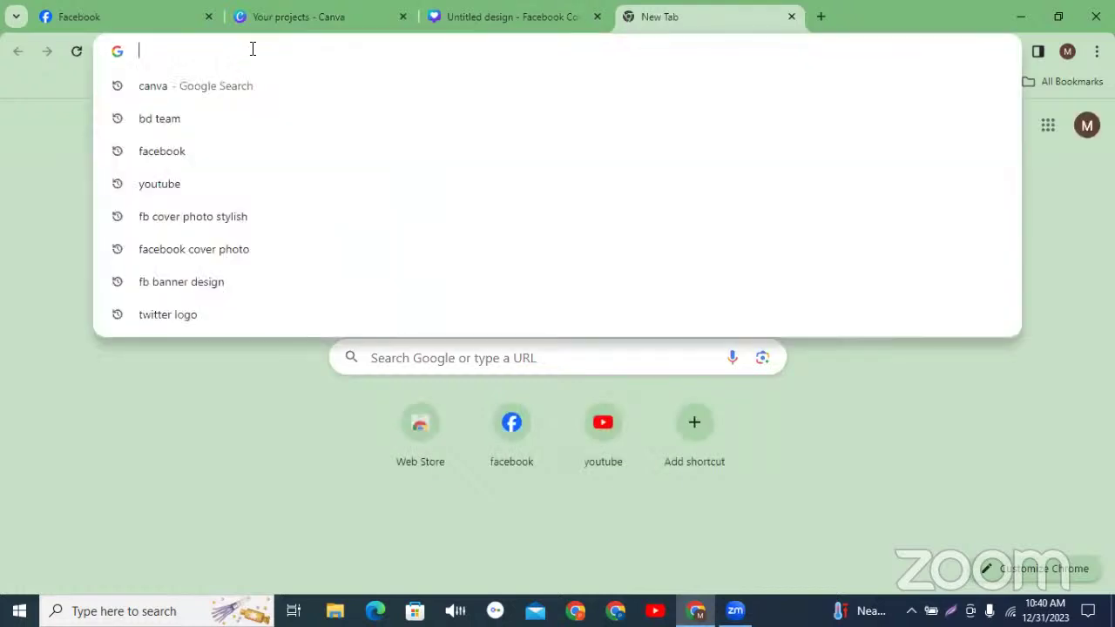
pyautogui.write('fa')
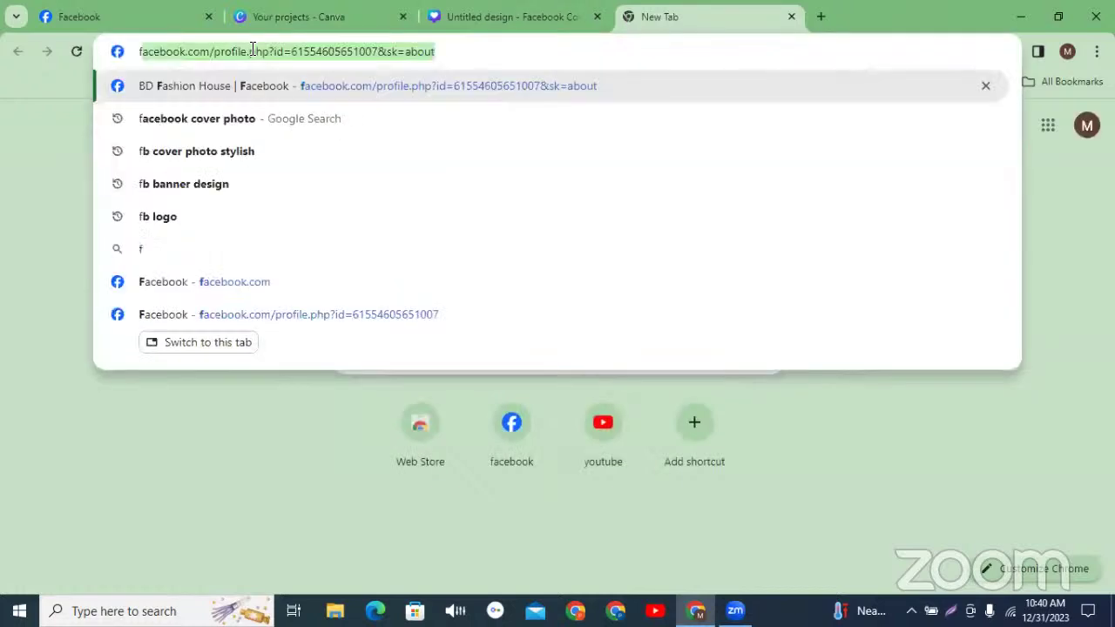
pyautogui.write('ceb')
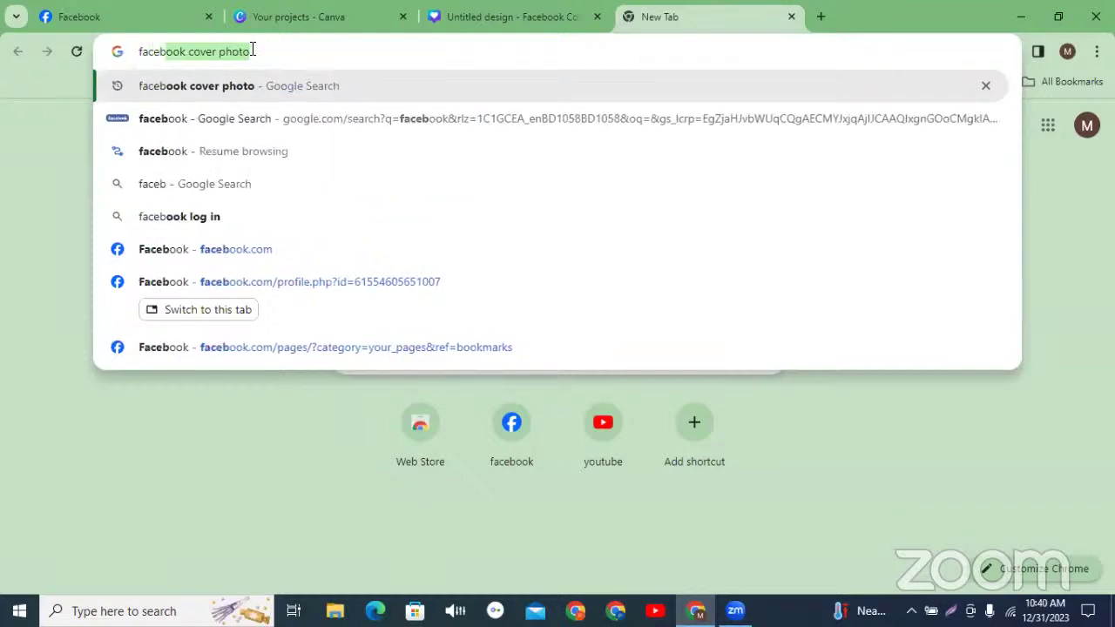
pyautogui.write('ook c')
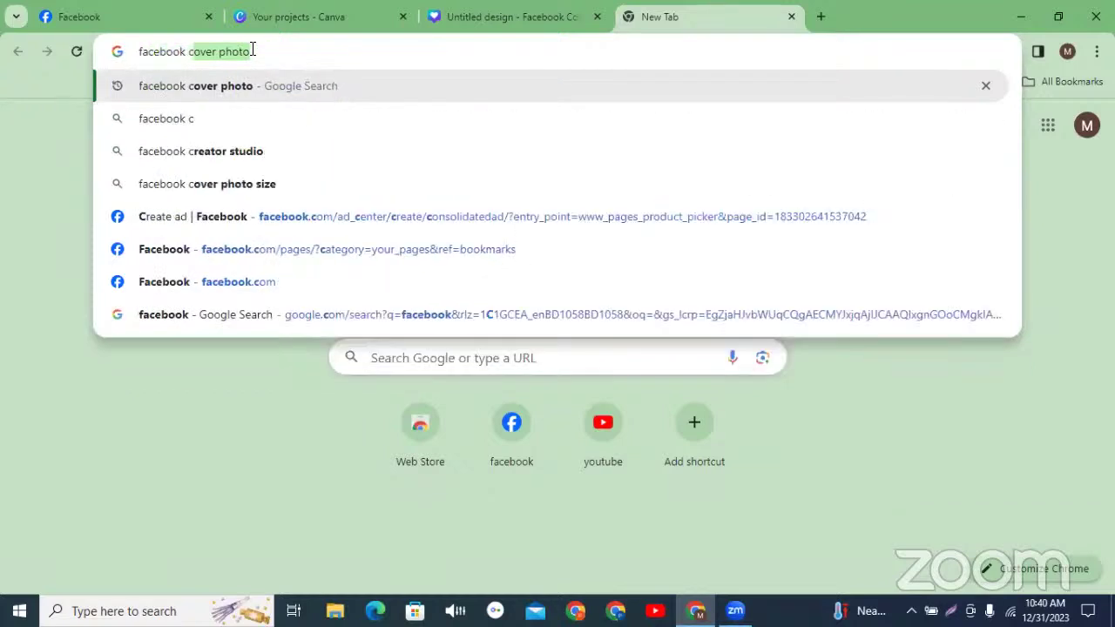
pyautogui.write('over s')
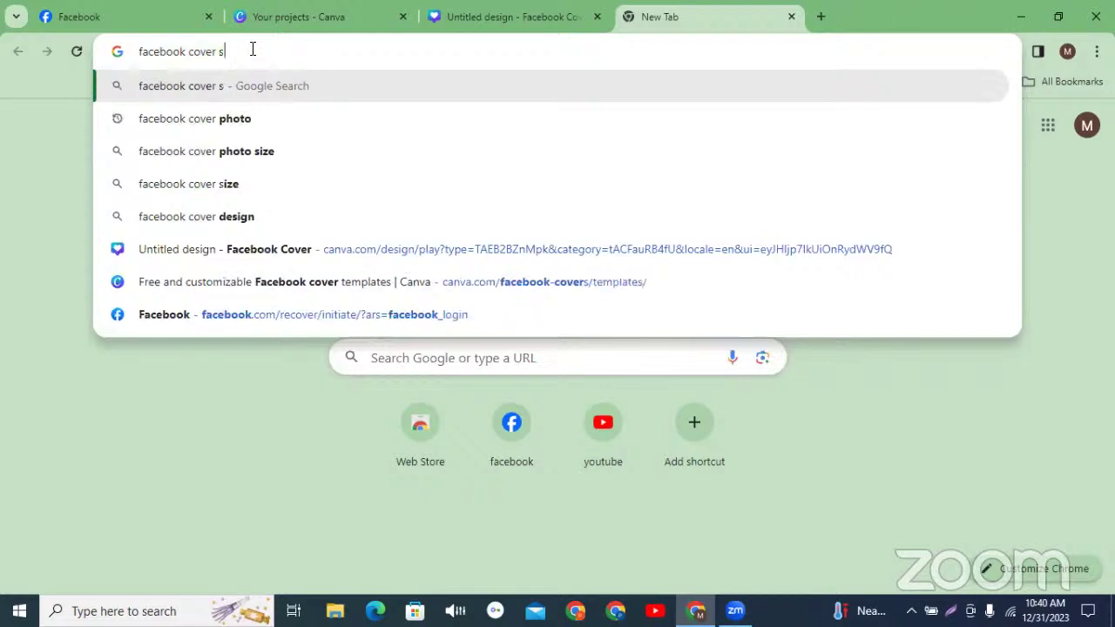
pyautogui.write('ize')
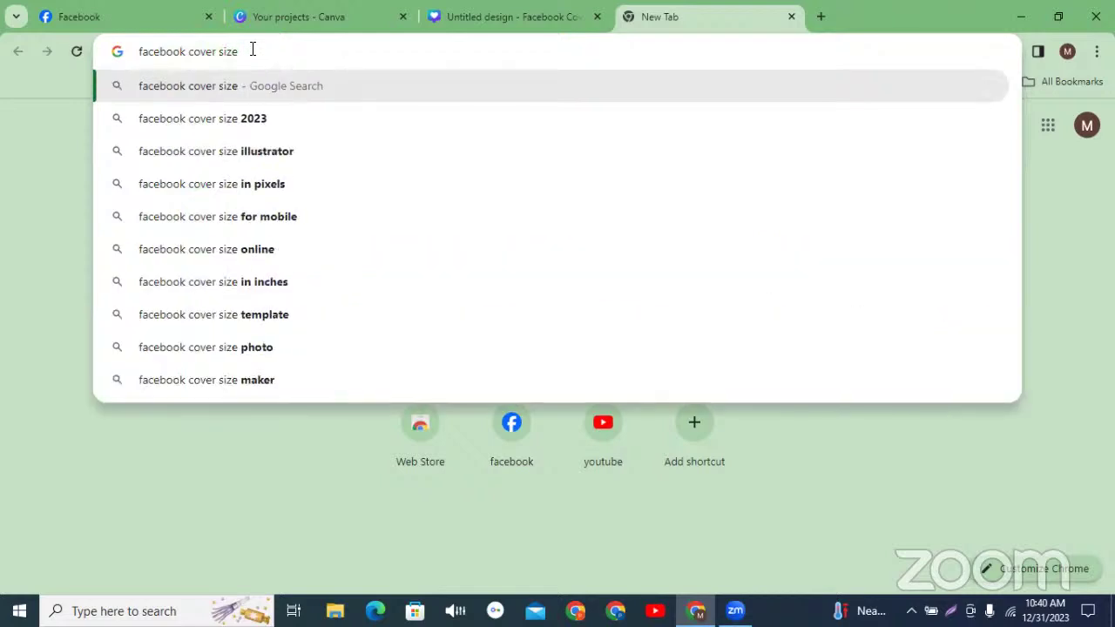
pyautogui.write(' 2023')
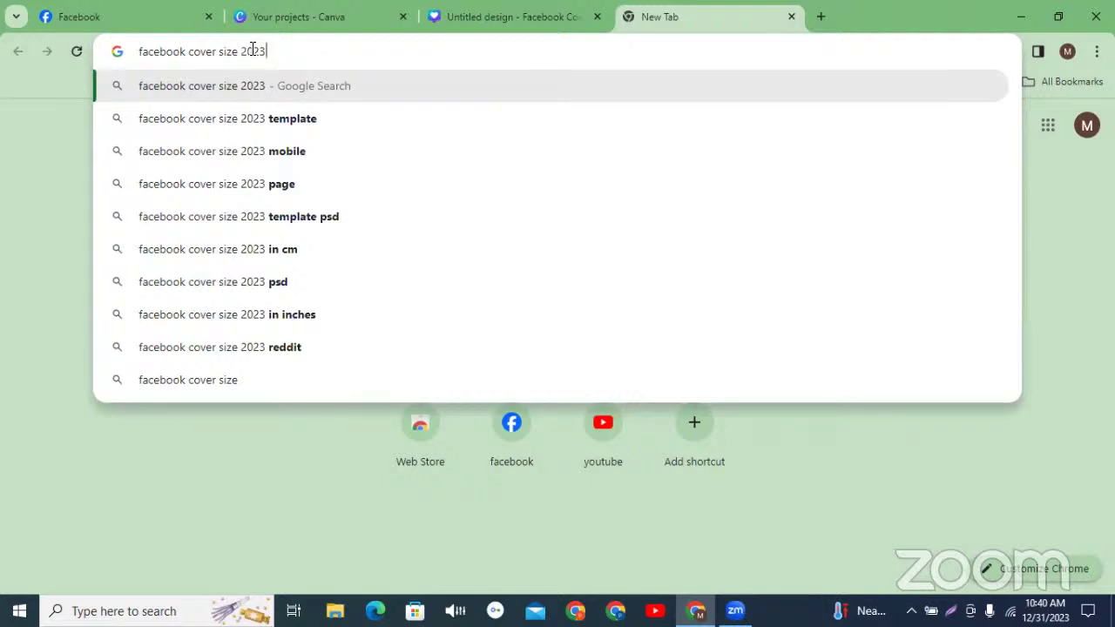
pyautogui.press('Return')
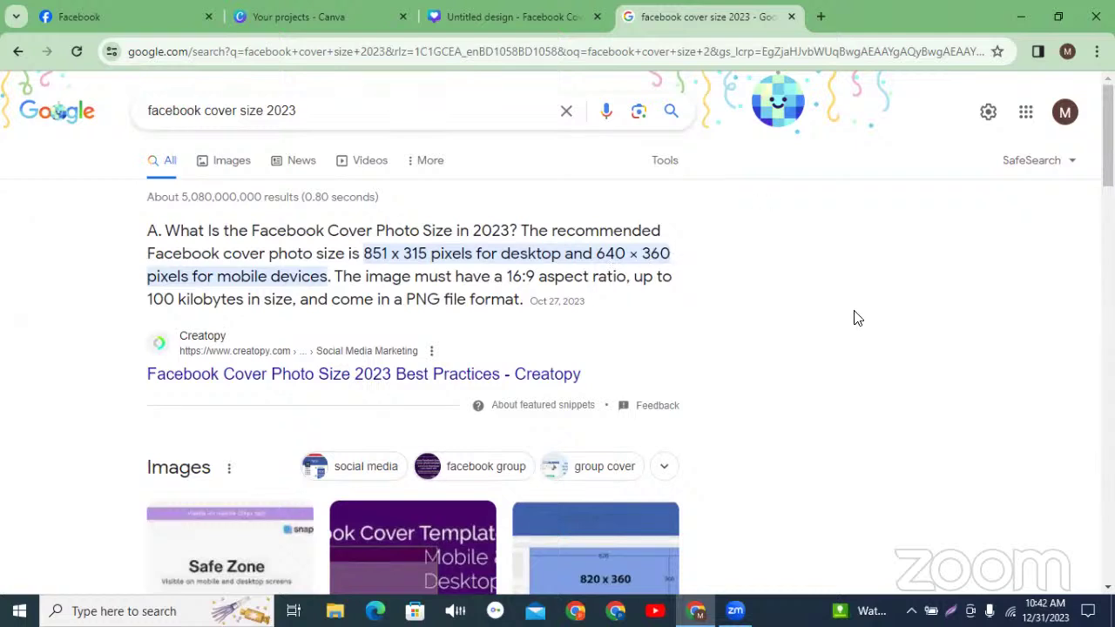
# Step: Enter a custom size of 640 × 360 px for the new Canva design and return to the Google cover size results
pyautogui.click(495, 21)
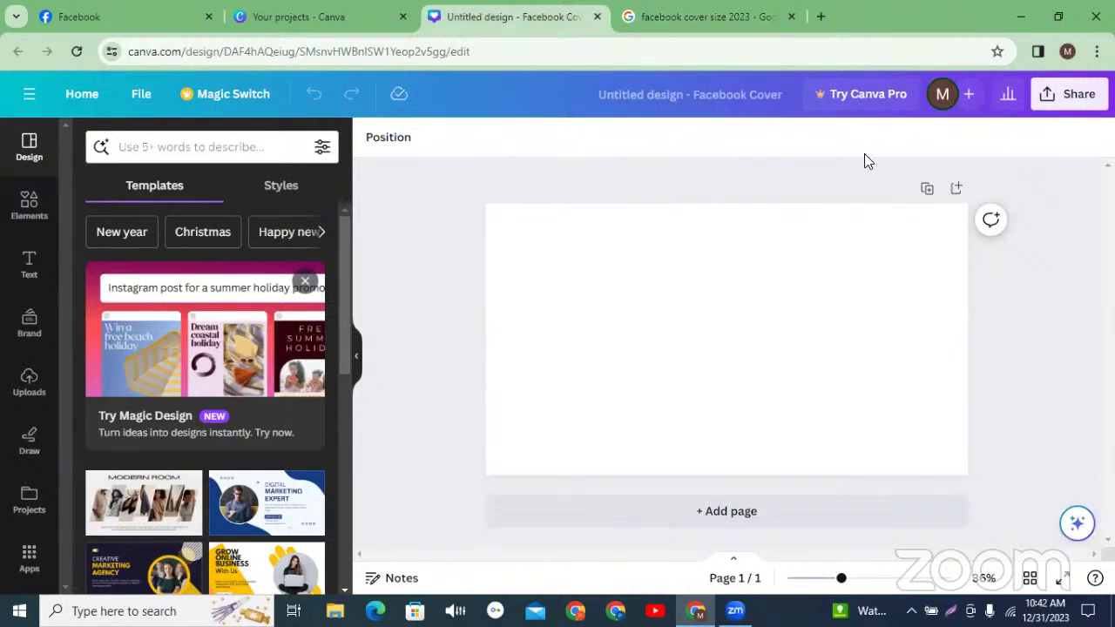
pyautogui.click(287, 18)
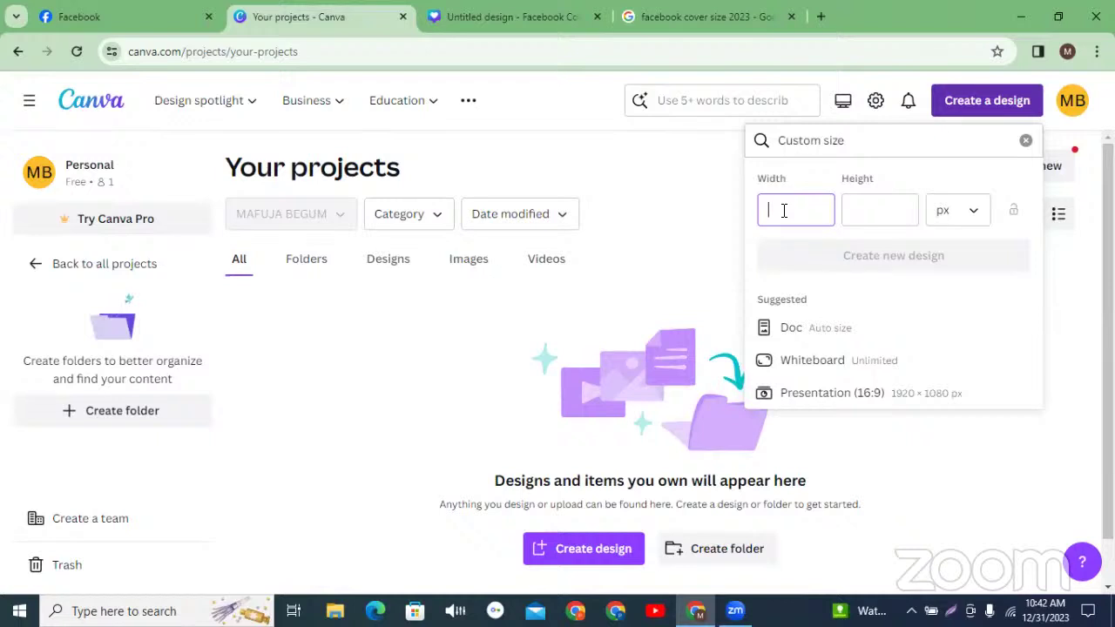
pyautogui.write('640')
pyautogui.click(867, 209)
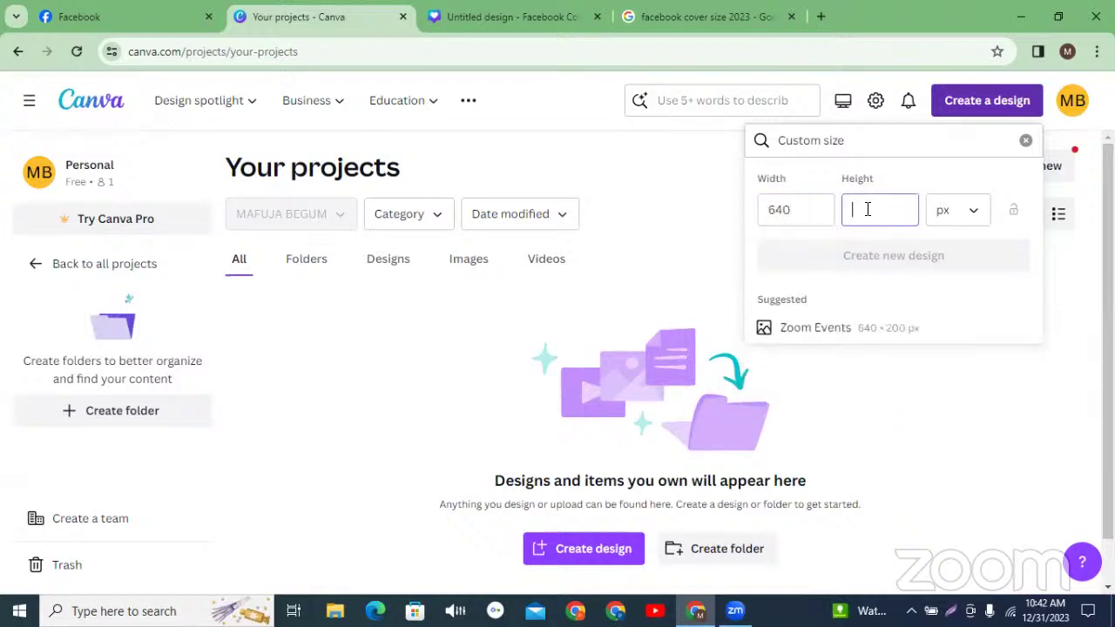
pyautogui.write('360')
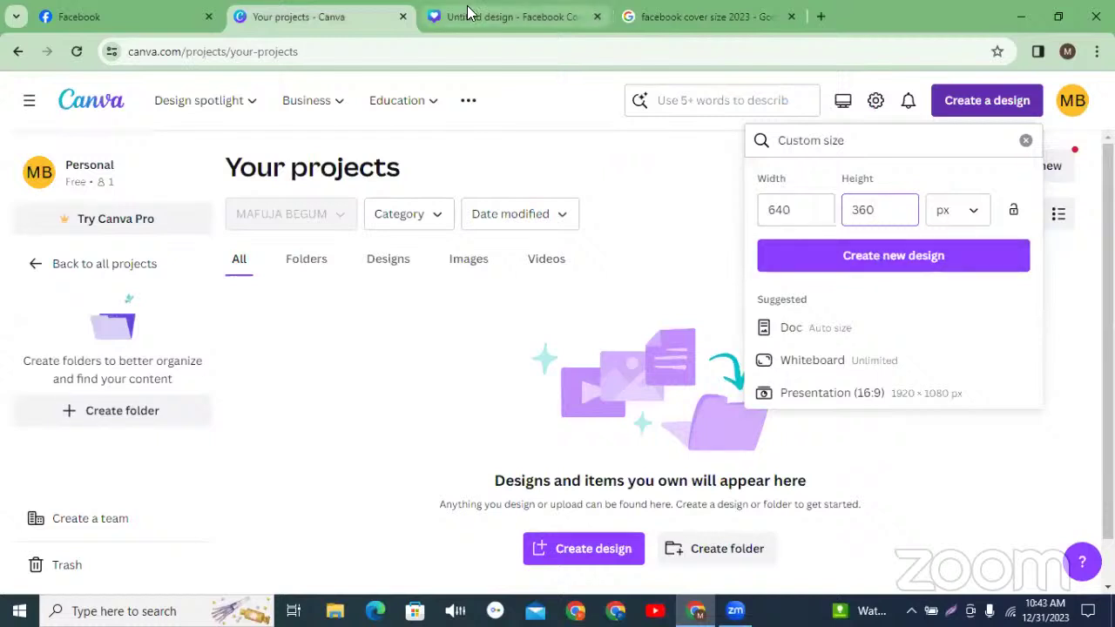
pyautogui.click(667, 17)
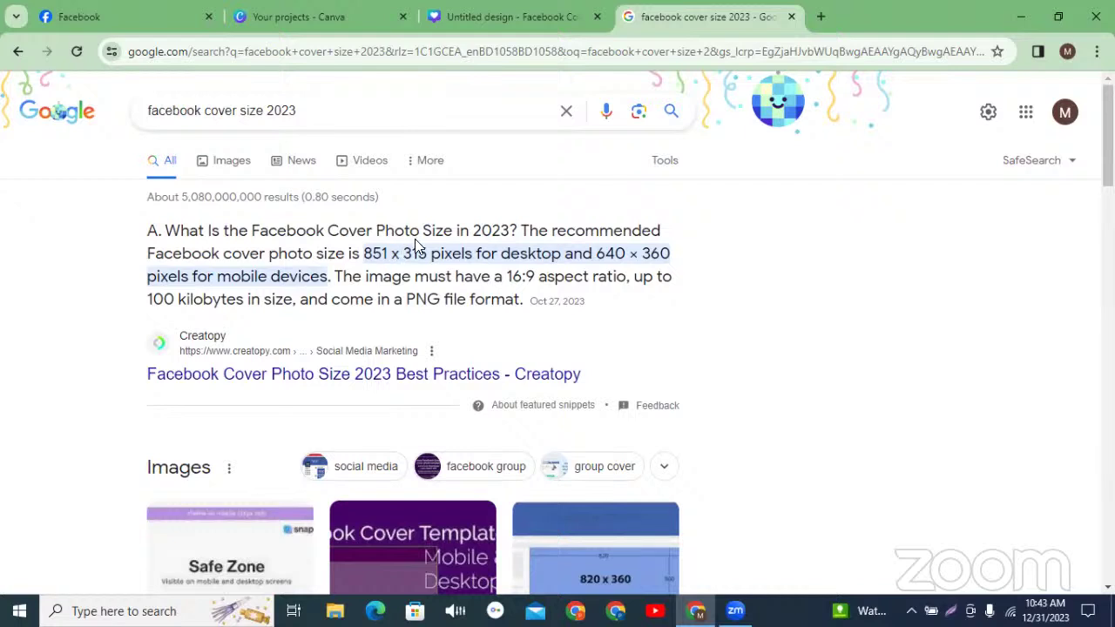
pyautogui.moveTo(499, 24)
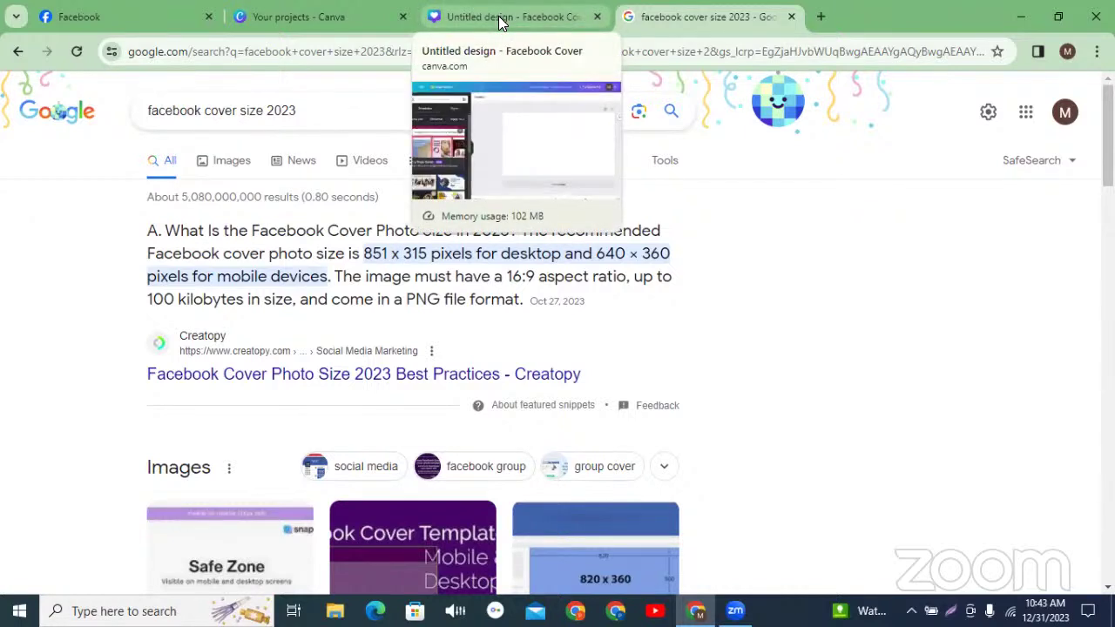
# Step: Return to the custom size form in Your projects and create a new design of 851 × 315 px
pyautogui.click(501, 22)
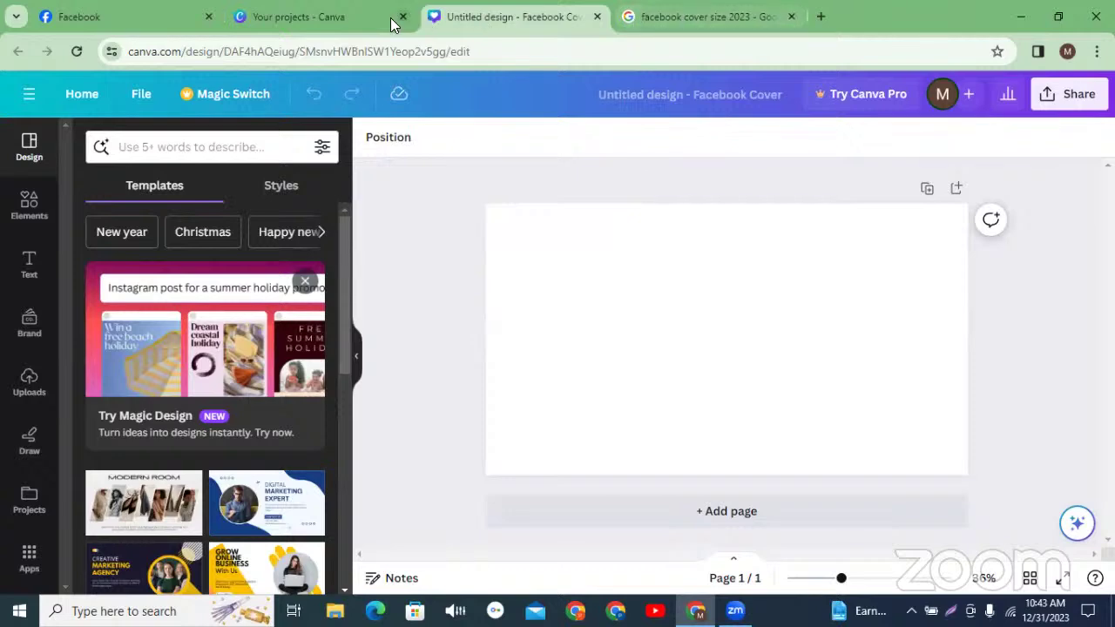
pyautogui.click(340, 22)
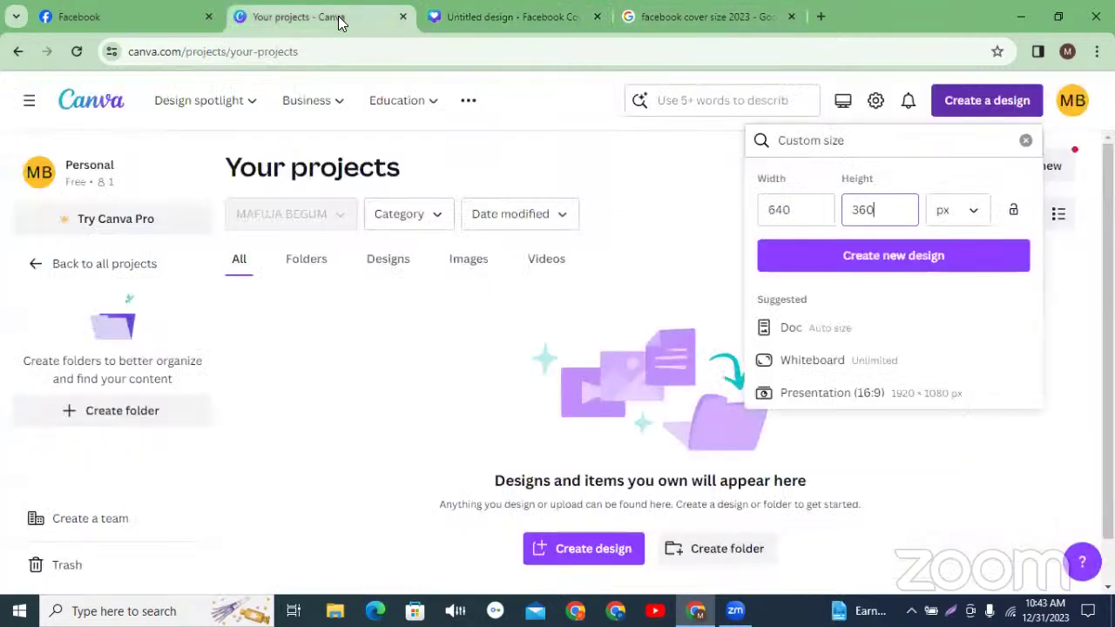
pyautogui.doubleClick(766, 209)
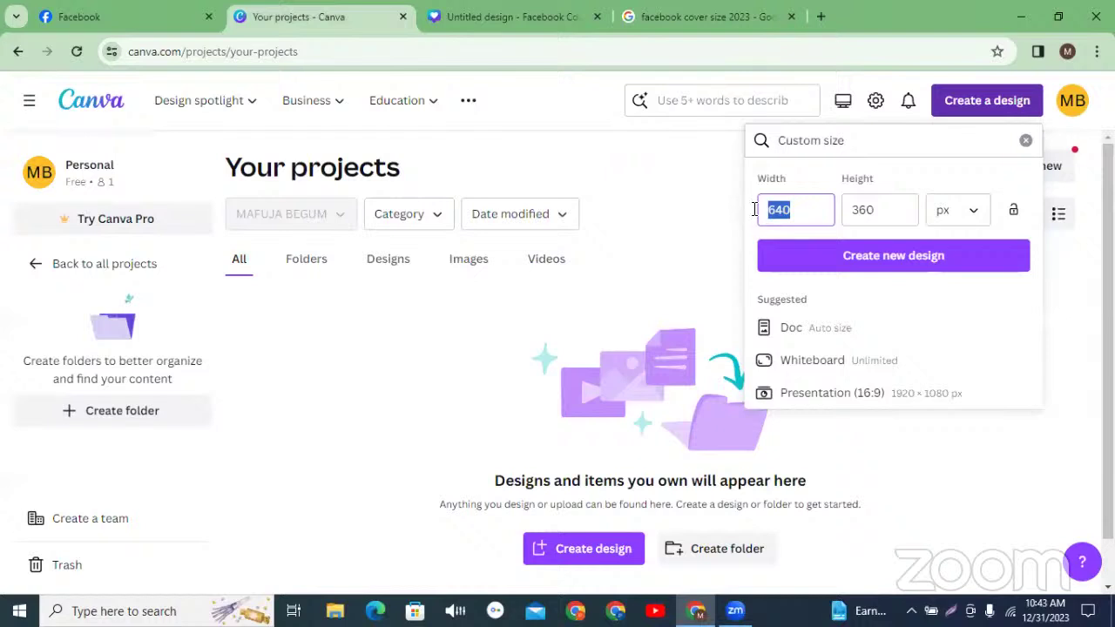
pyautogui.write('8')
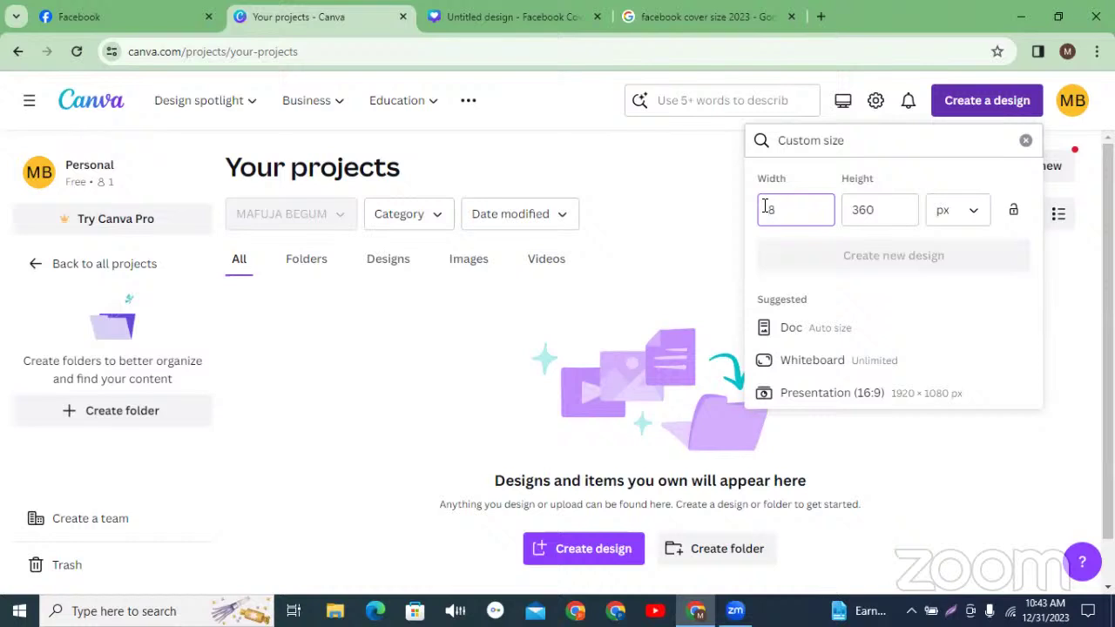
pyautogui.write('51')
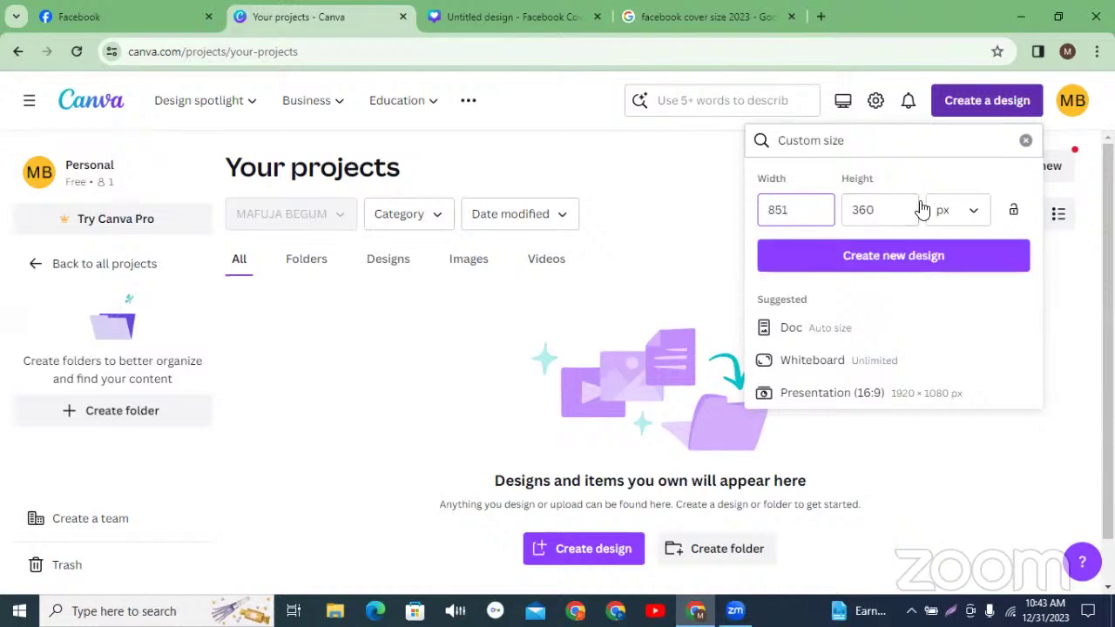
pyautogui.moveTo(892, 204); pyautogui.dragTo(846, 210)
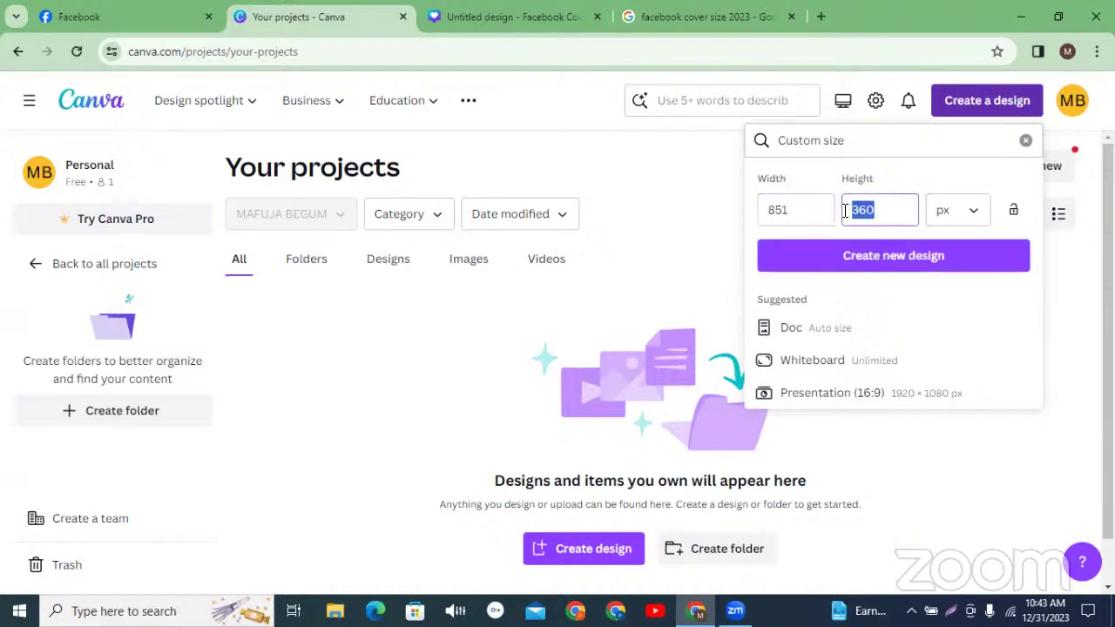
pyautogui.write('315')
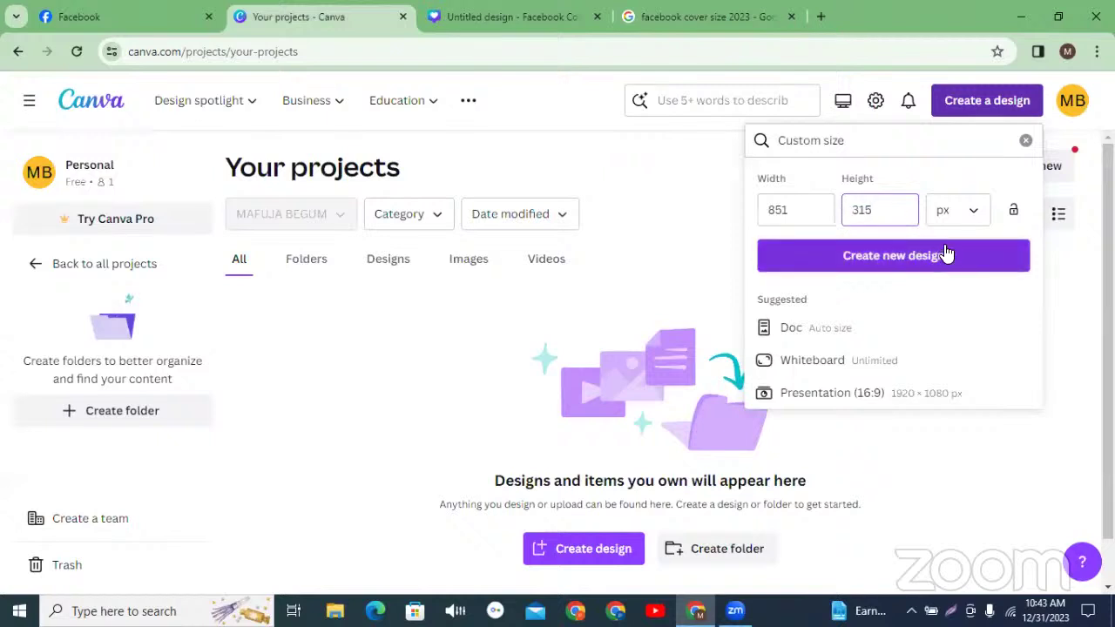
pyautogui.click(874, 255)
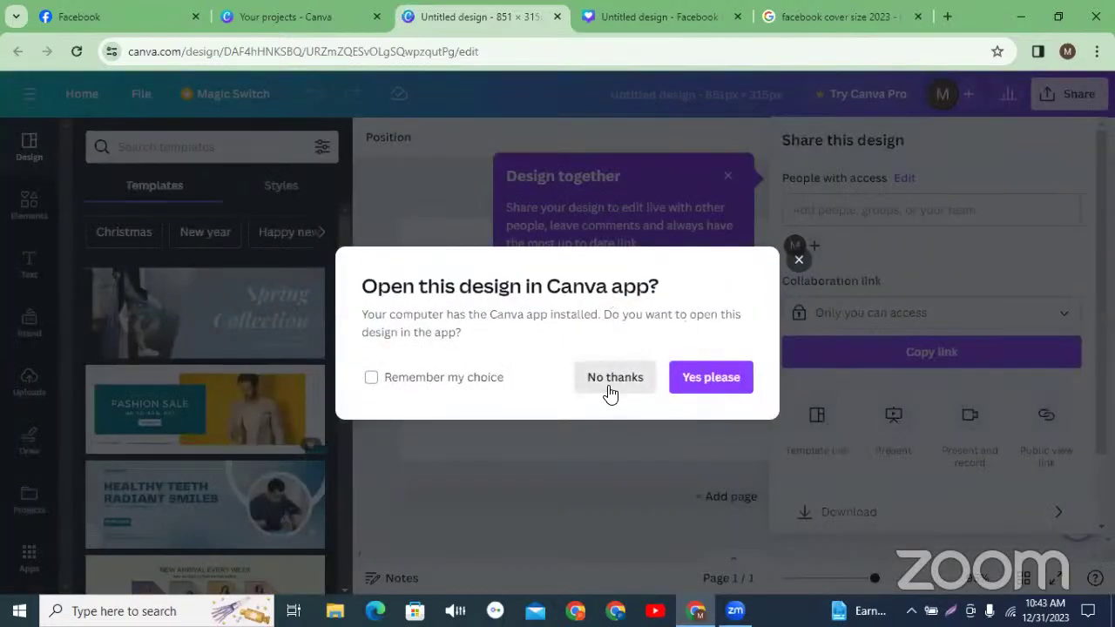
# Step: Decline opening the design in the Canva app, remember that choice, and dismiss the Design together tip and sharing options
pyautogui.click(371, 378)
pyautogui.click(608, 381)
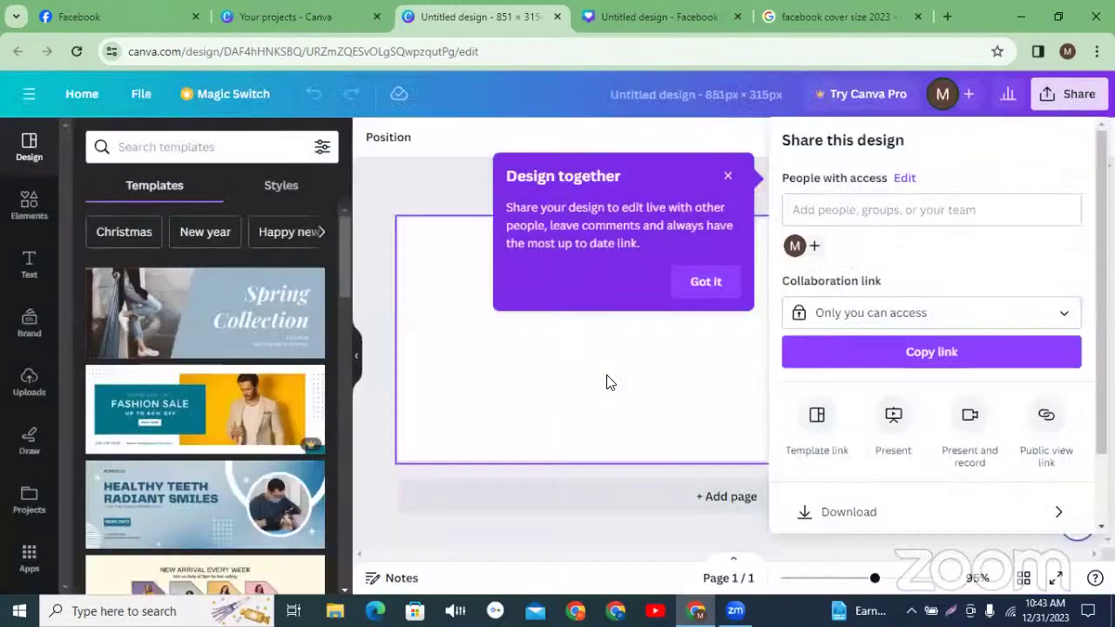
pyautogui.click(714, 283)
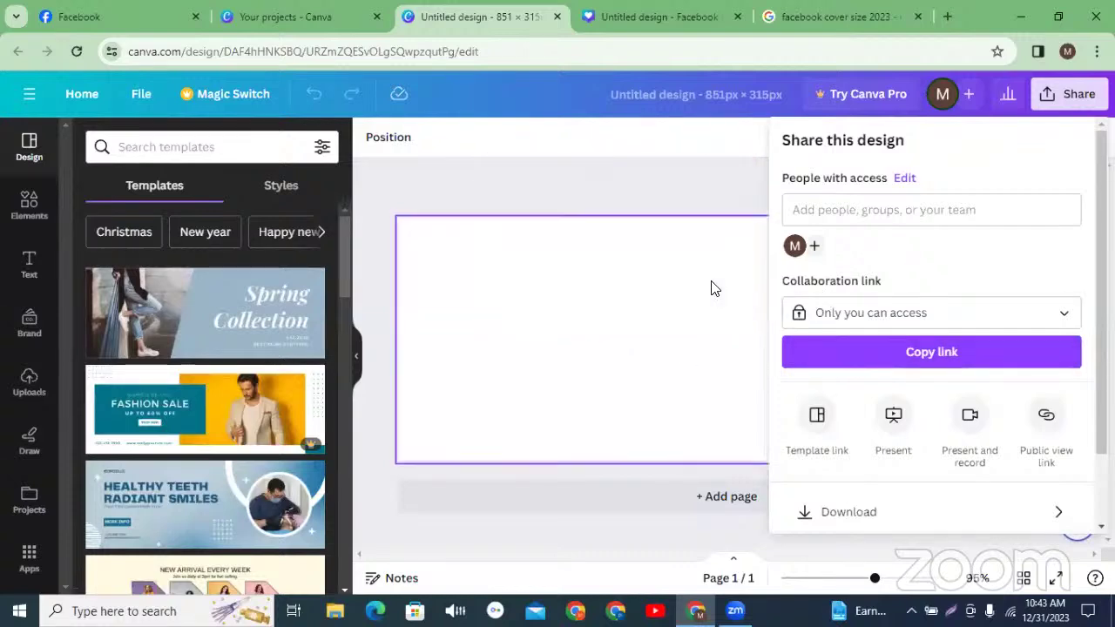
pyautogui.click(573, 182)
pyautogui.click(585, 287)
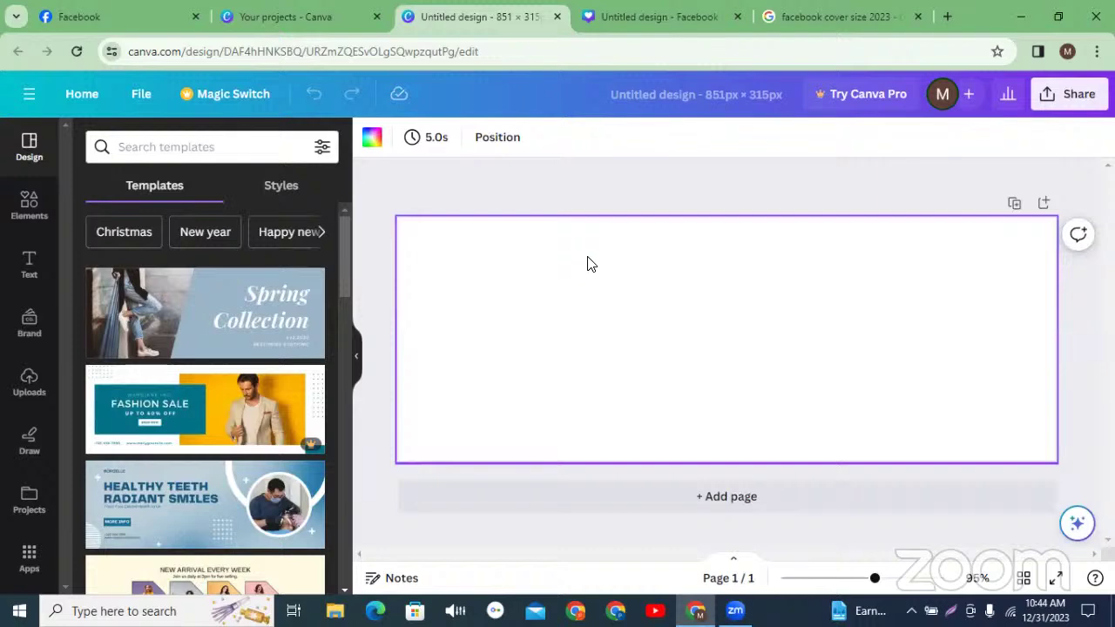
# Step: Apply the Spring Collection fashion template to the blank page and download the design as a PNG
pyautogui.click(234, 327)
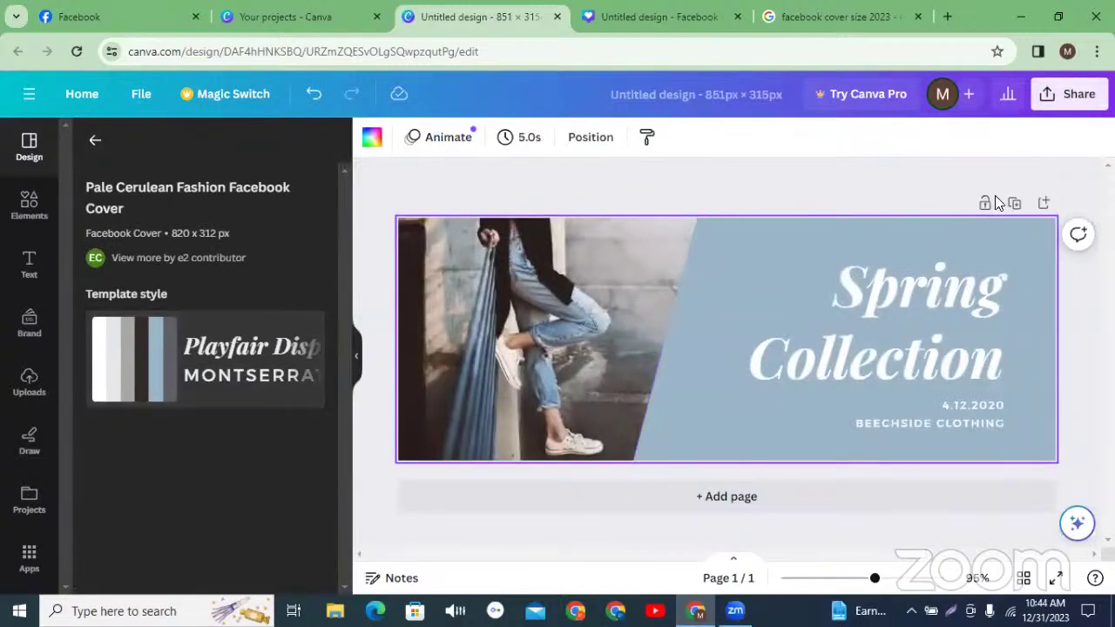
pyautogui.click(1075, 98)
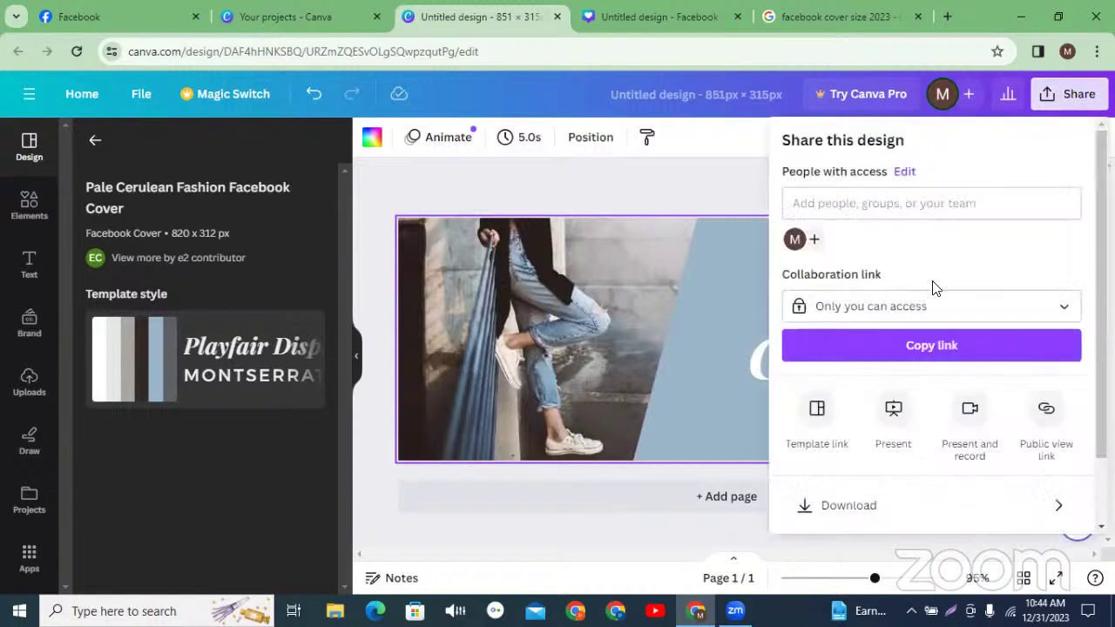
pyautogui.click(864, 508)
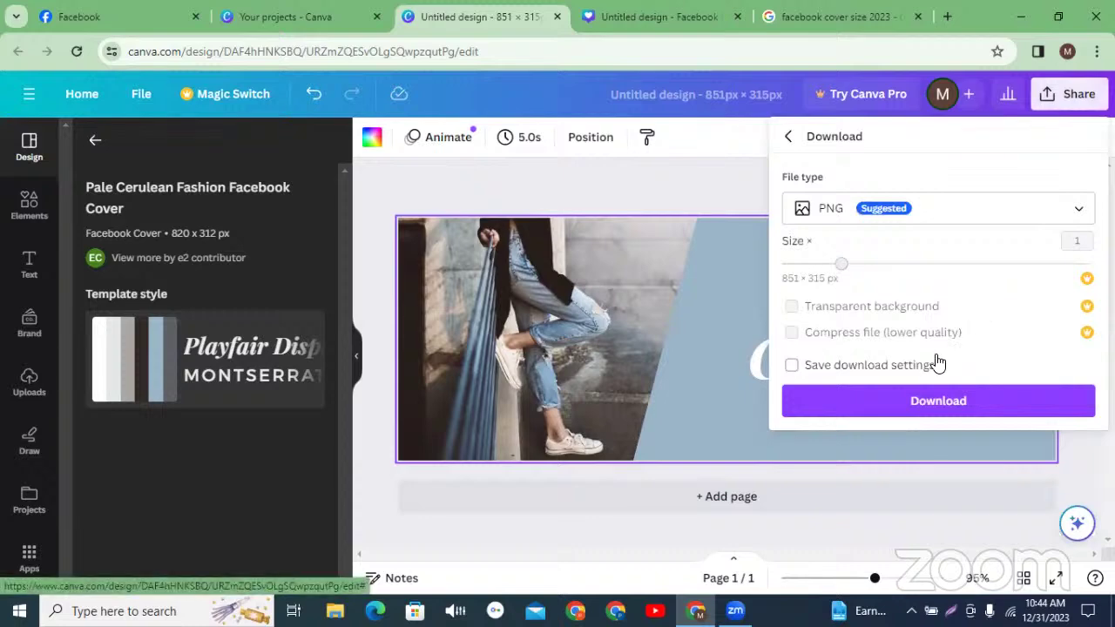
pyautogui.click(925, 400)
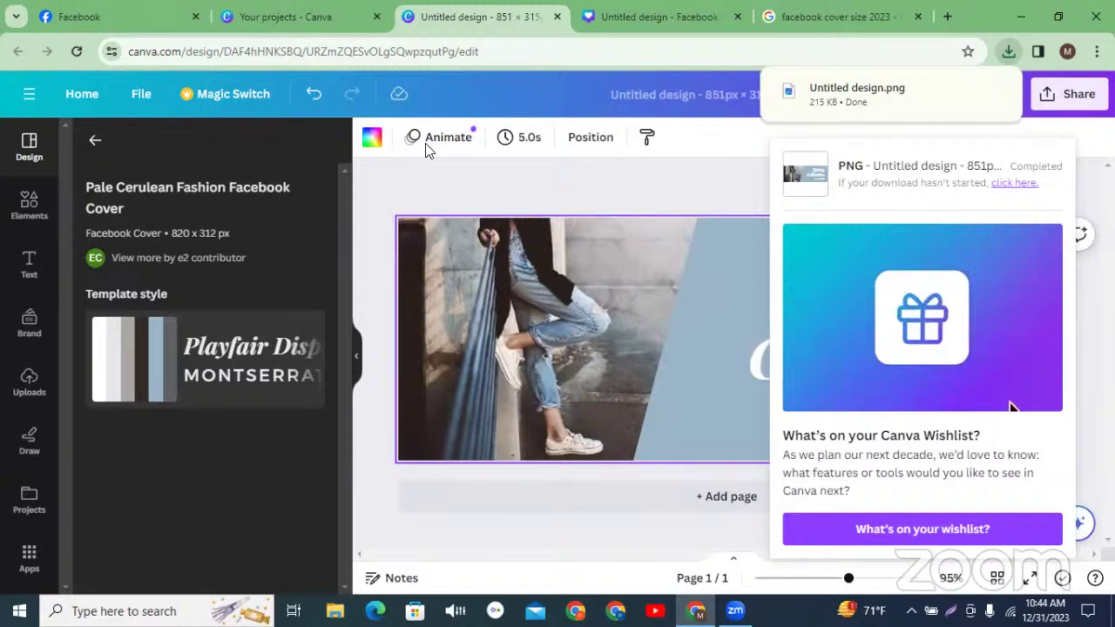
# Step: Switch to the BD Fashion House Facebook page and upload Untitled design from the Downloads folder as its cover photo
pyautogui.click(117, 17)
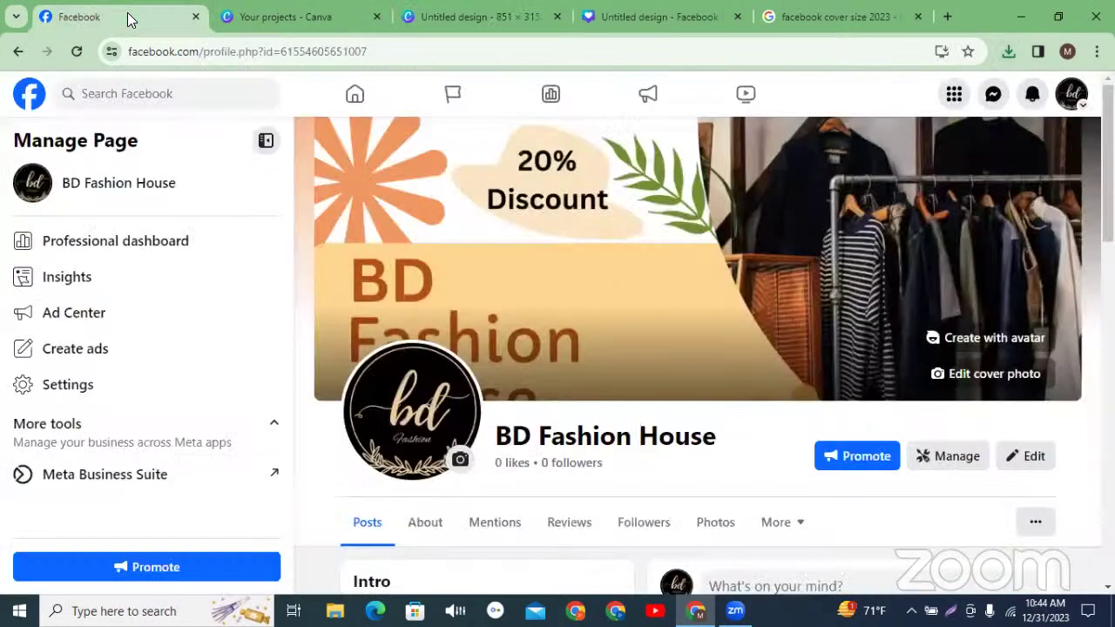
pyautogui.click(972, 382)
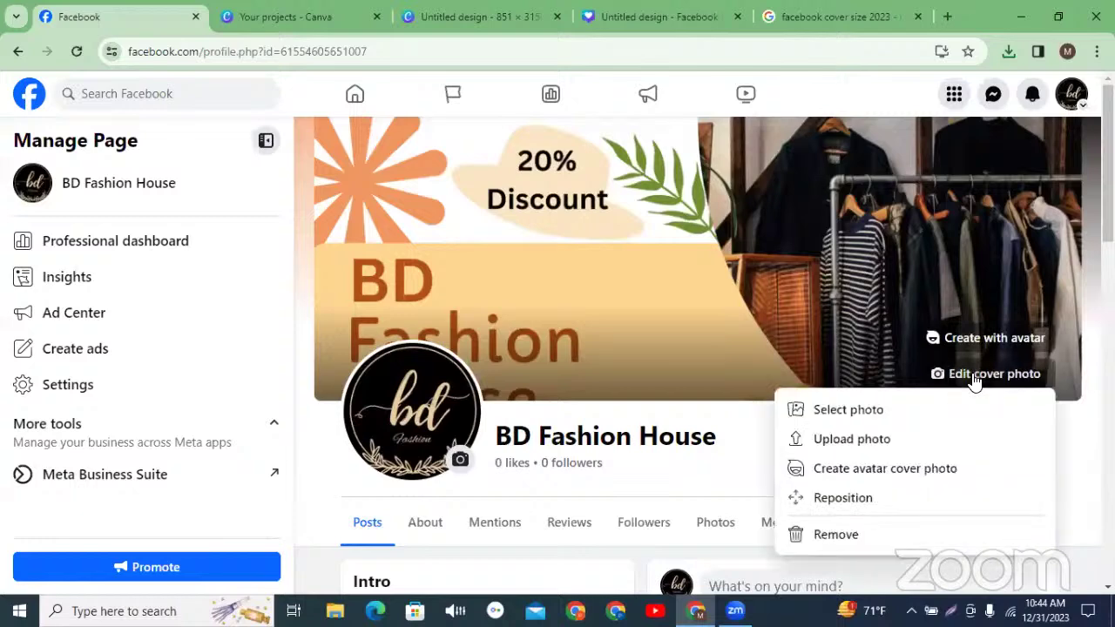
pyautogui.click(854, 438)
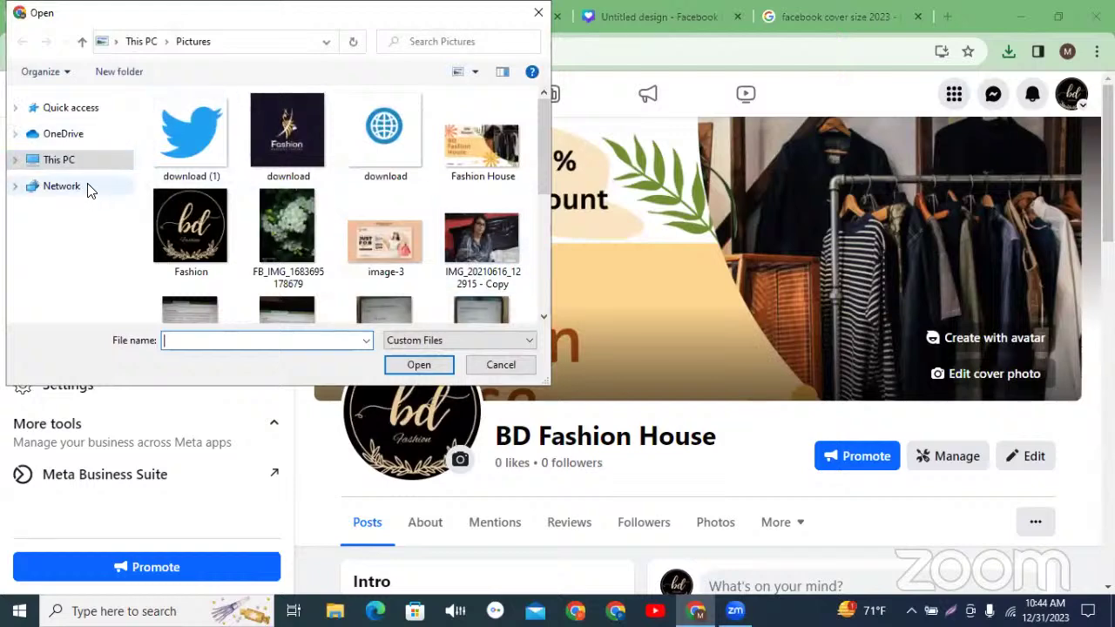
pyautogui.click(71, 137)
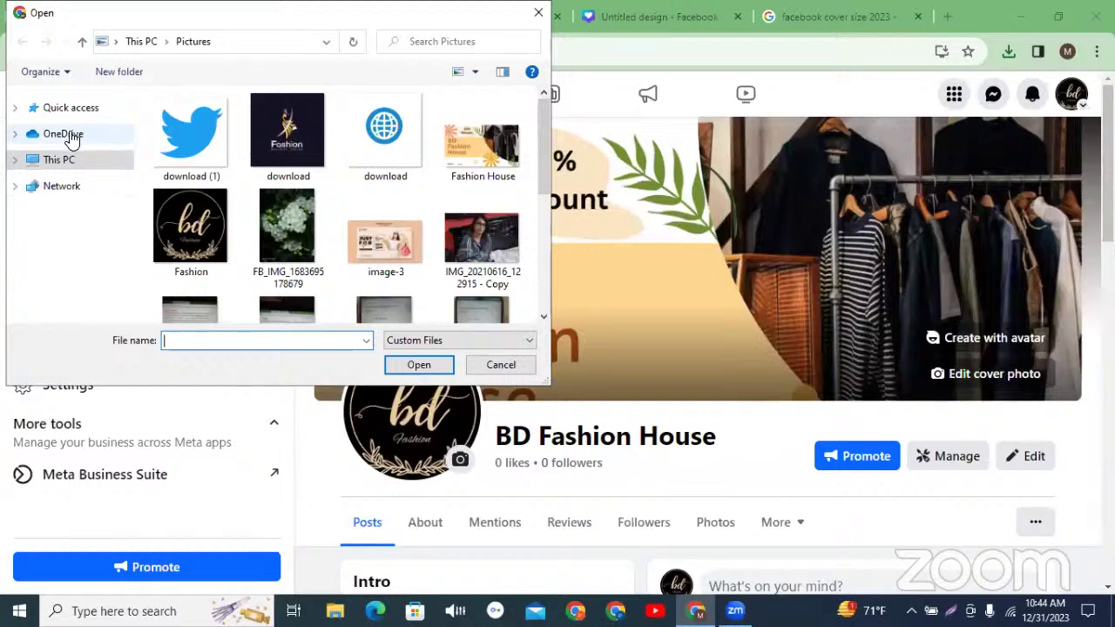
pyautogui.click(75, 110)
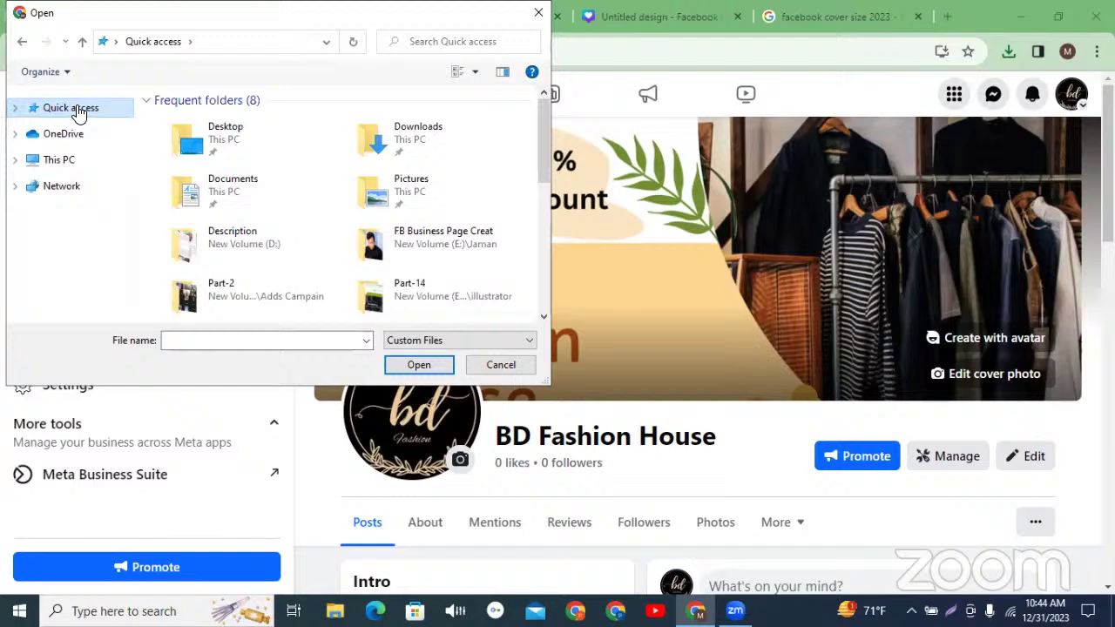
pyautogui.click(15, 108)
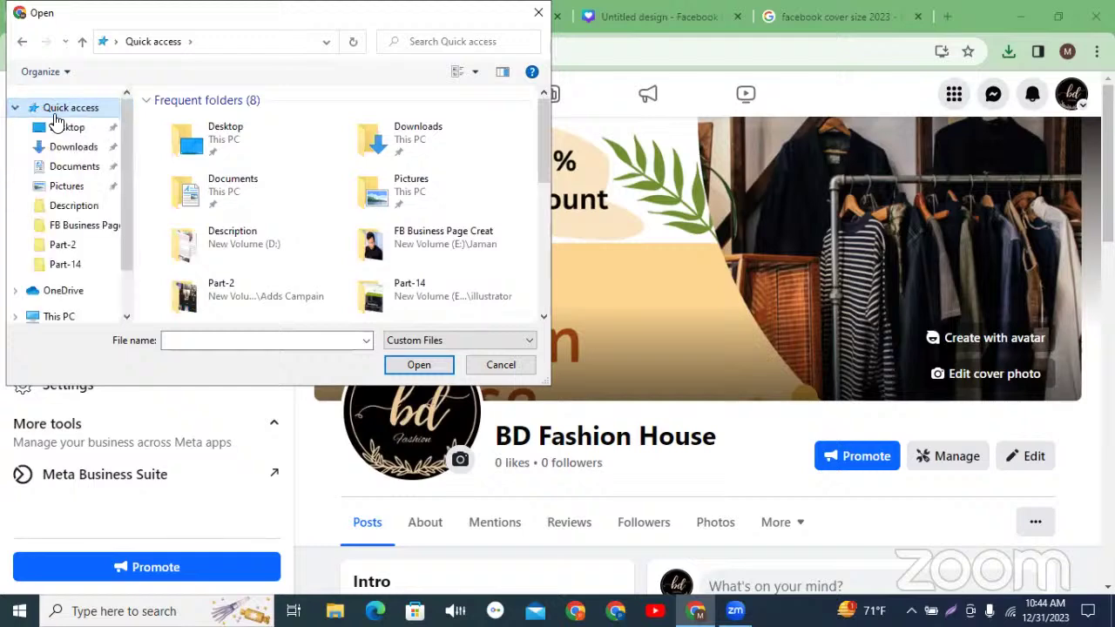
pyautogui.click(74, 146)
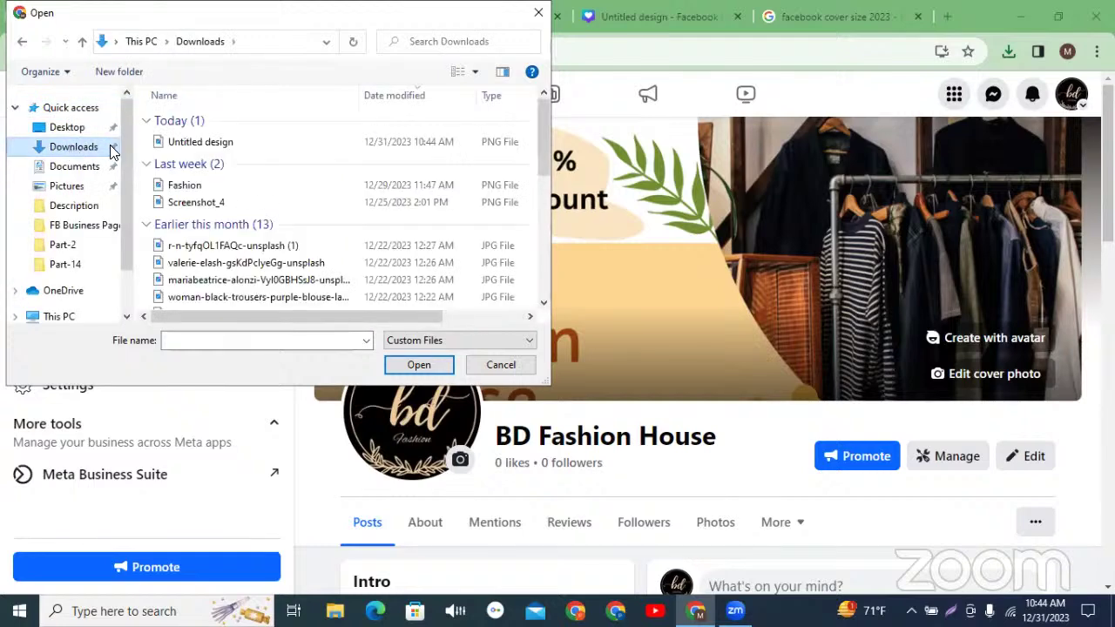
pyautogui.doubleClick(189, 143)
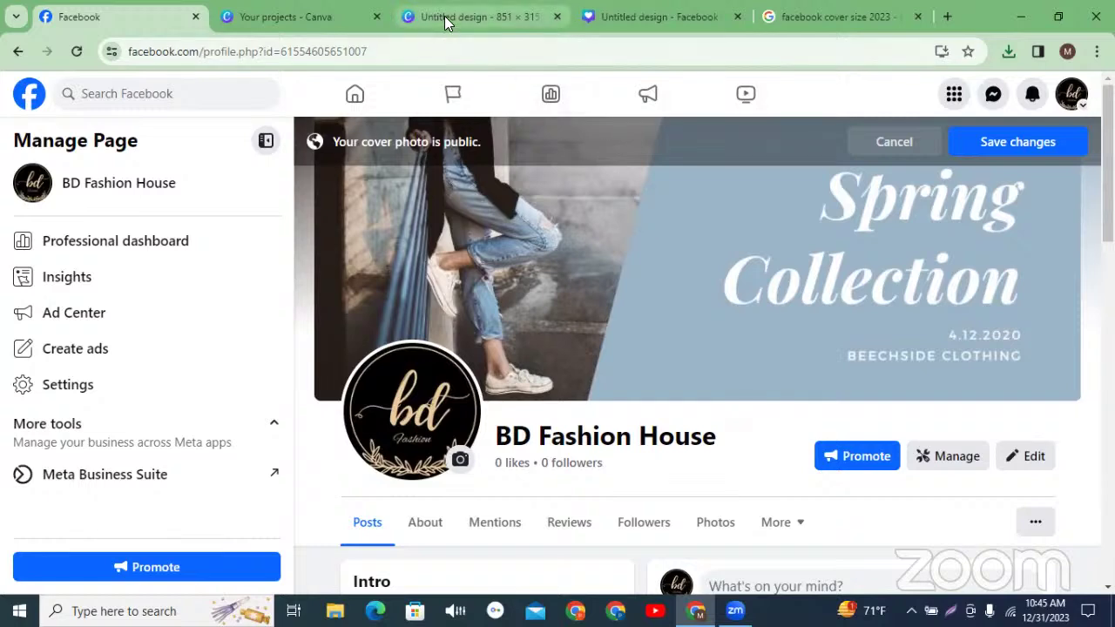
# Step: Return to the 851 × 315 px Canva design and recolour the slanted panel behind the Spring Collection text to solid dark blue
pyautogui.click(620, 18)
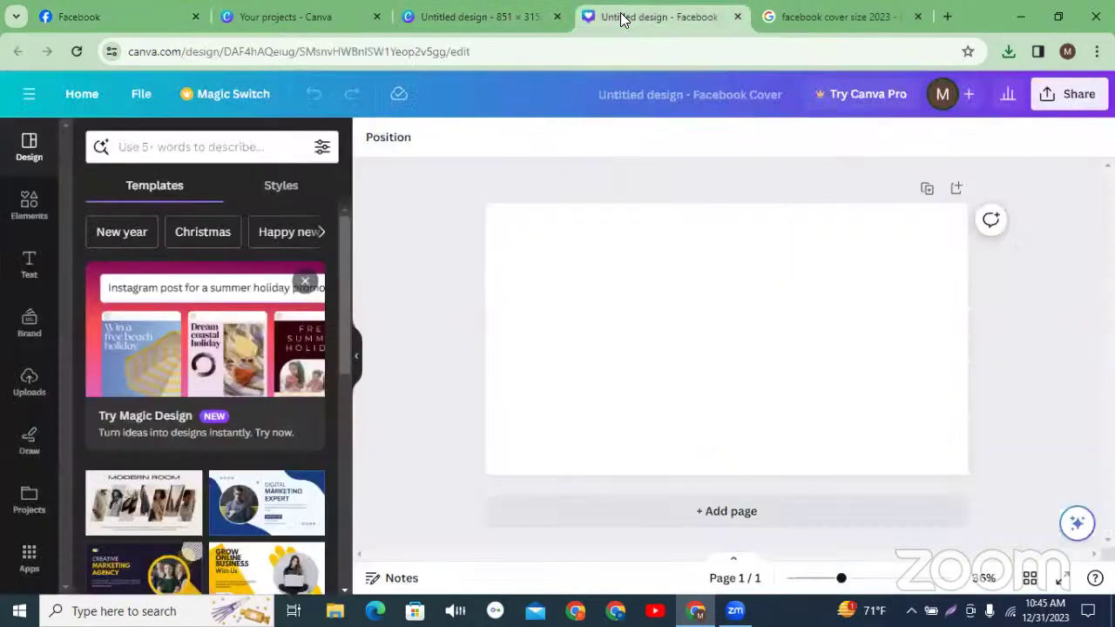
pyautogui.click(464, 17)
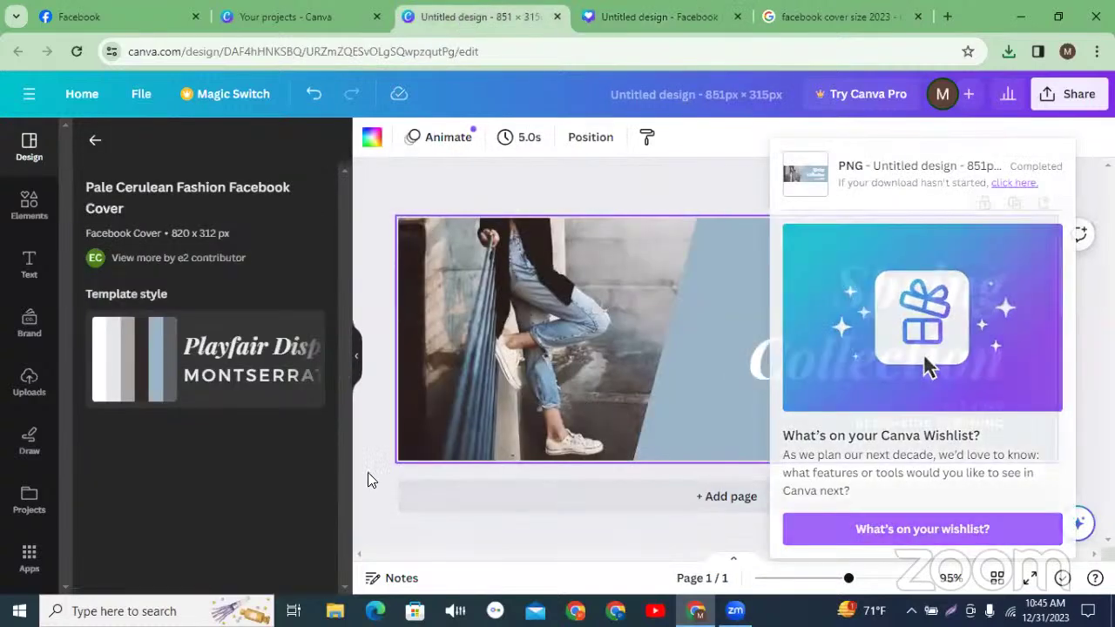
pyautogui.click(368, 472)
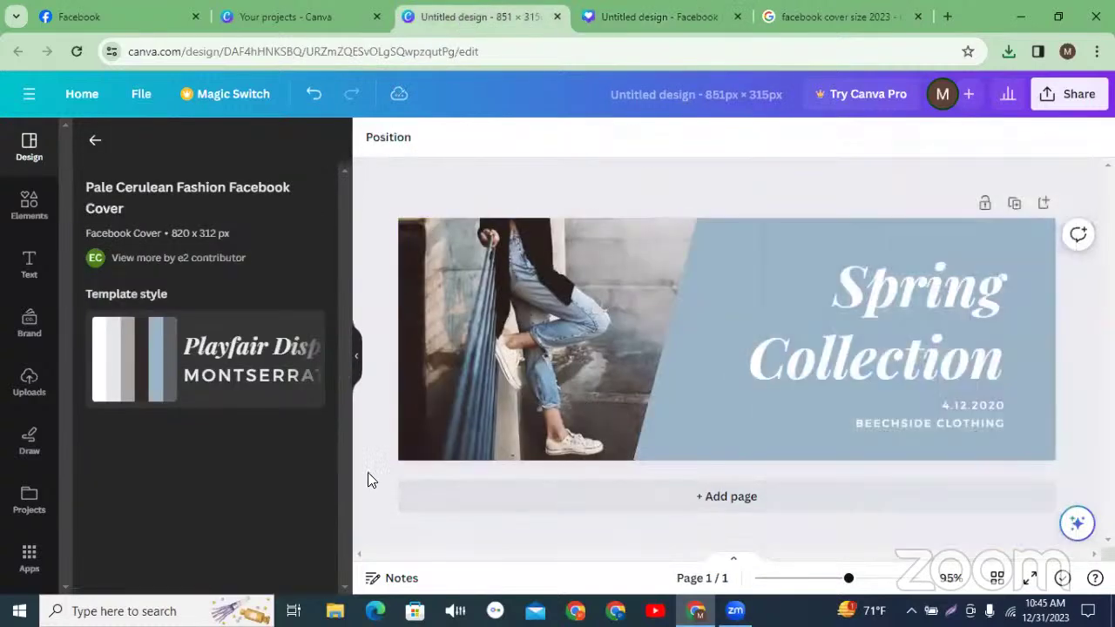
pyautogui.click(709, 405)
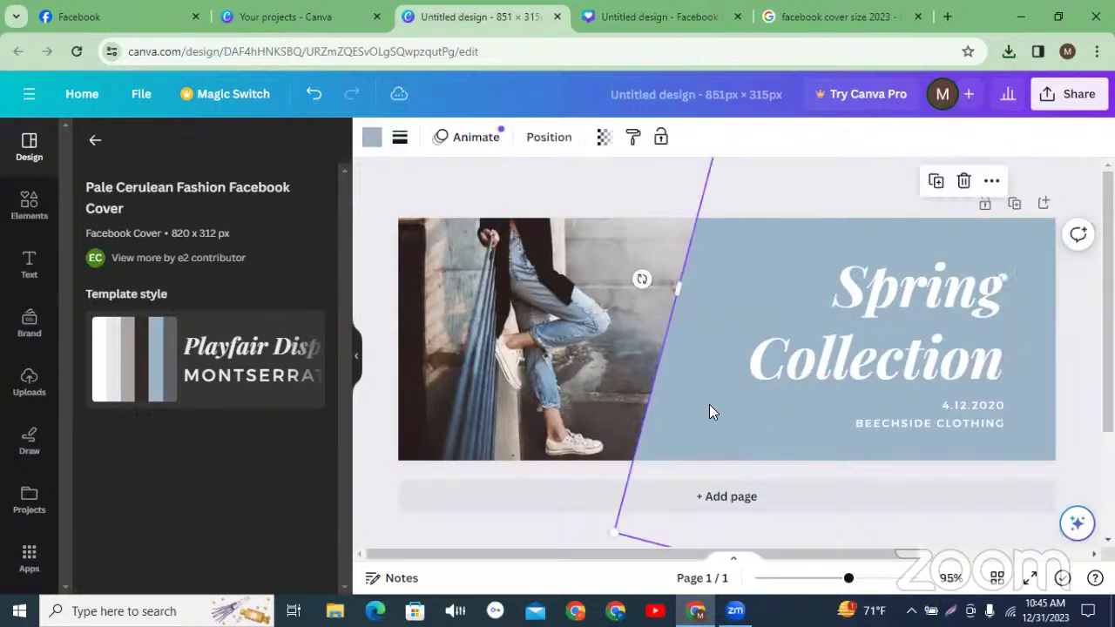
pyautogui.click(370, 146)
pyautogui.scroll(-1, 244, 399)
pyautogui.scroll(-5, 242, 405)
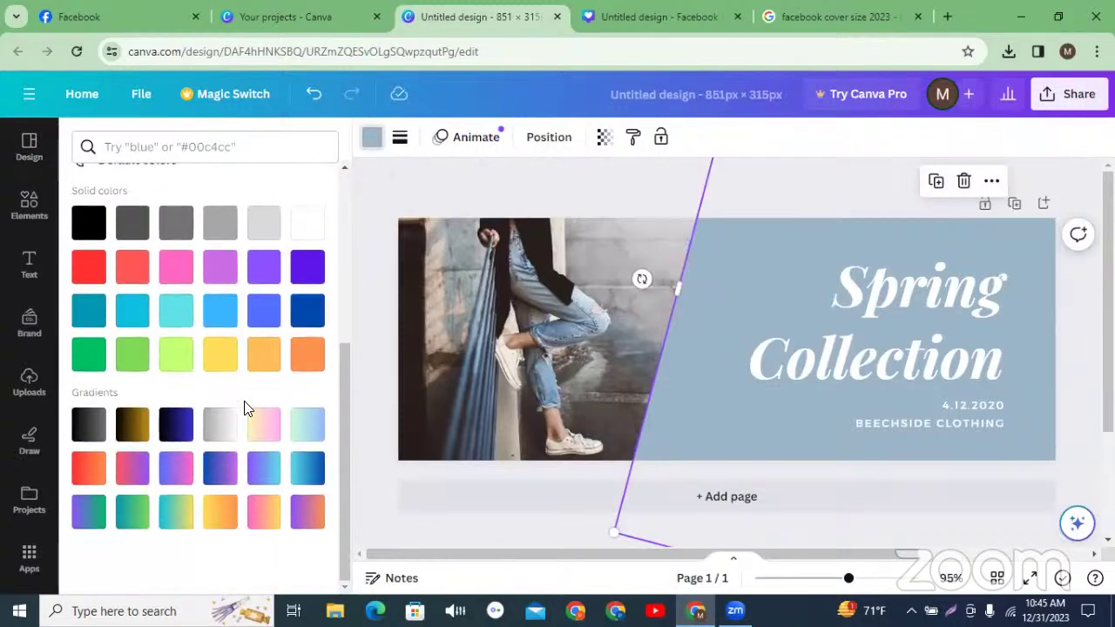
pyautogui.click(306, 312)
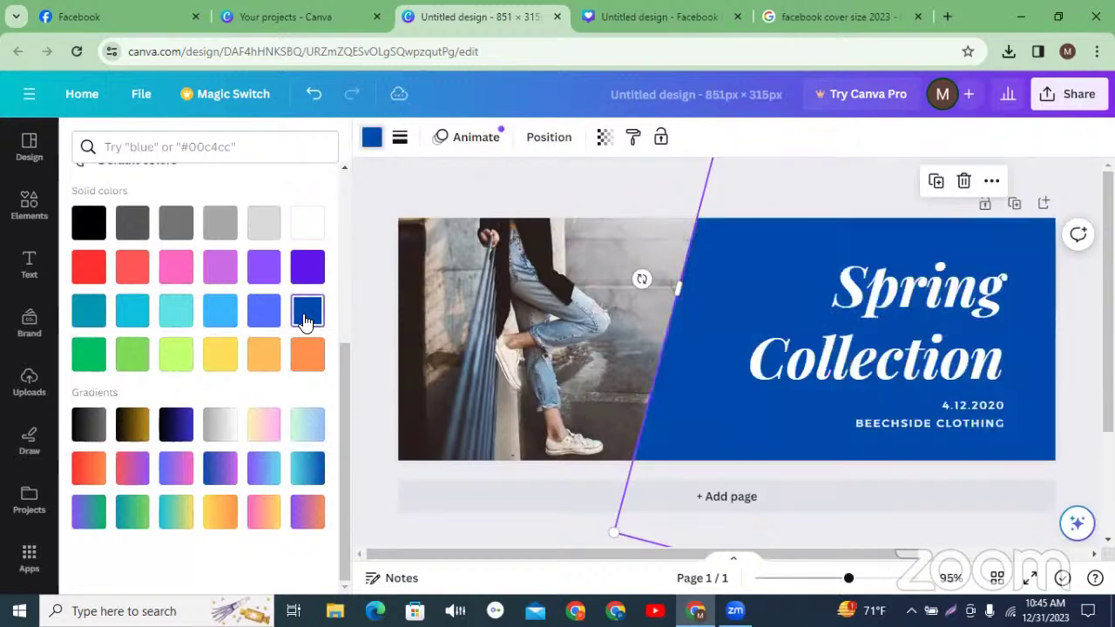
pyautogui.click(530, 172)
# Step: Delete the jeans photo and undo the deletion, then shift the photo towards the page's left edge and undo the move
pyautogui.click(538, 341)
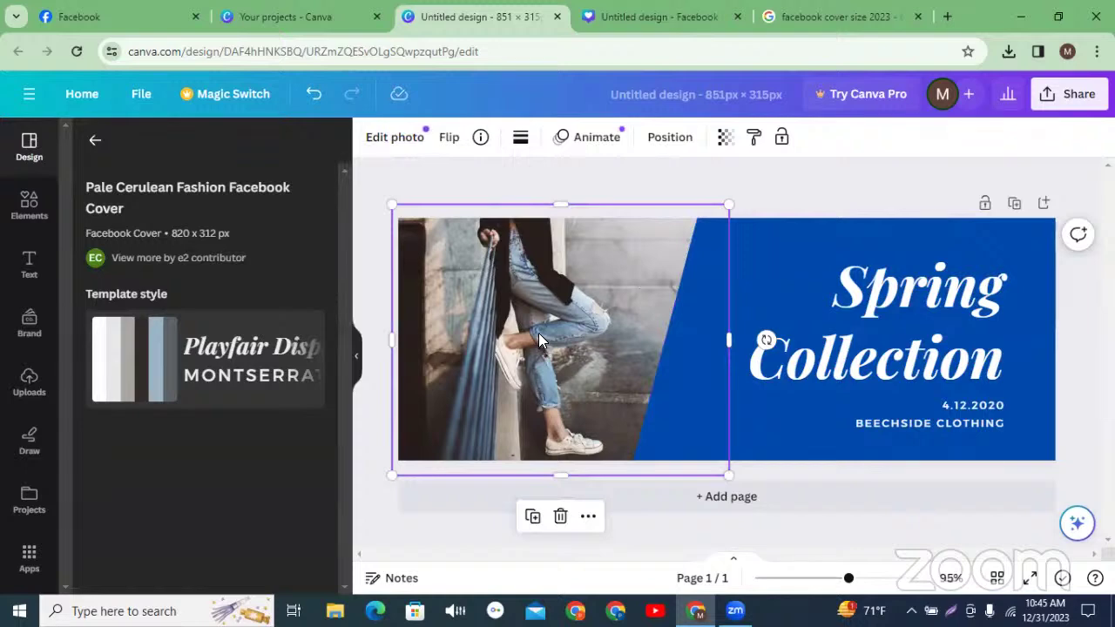
pyautogui.press('Delete')
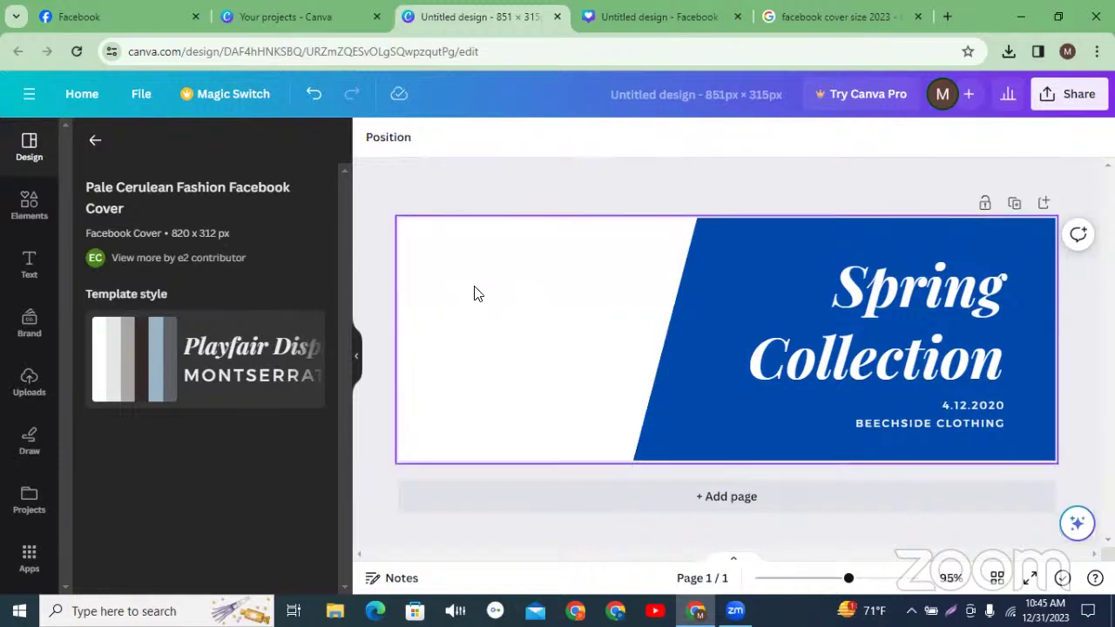
pyautogui.hotkey('ctrl', 'z')
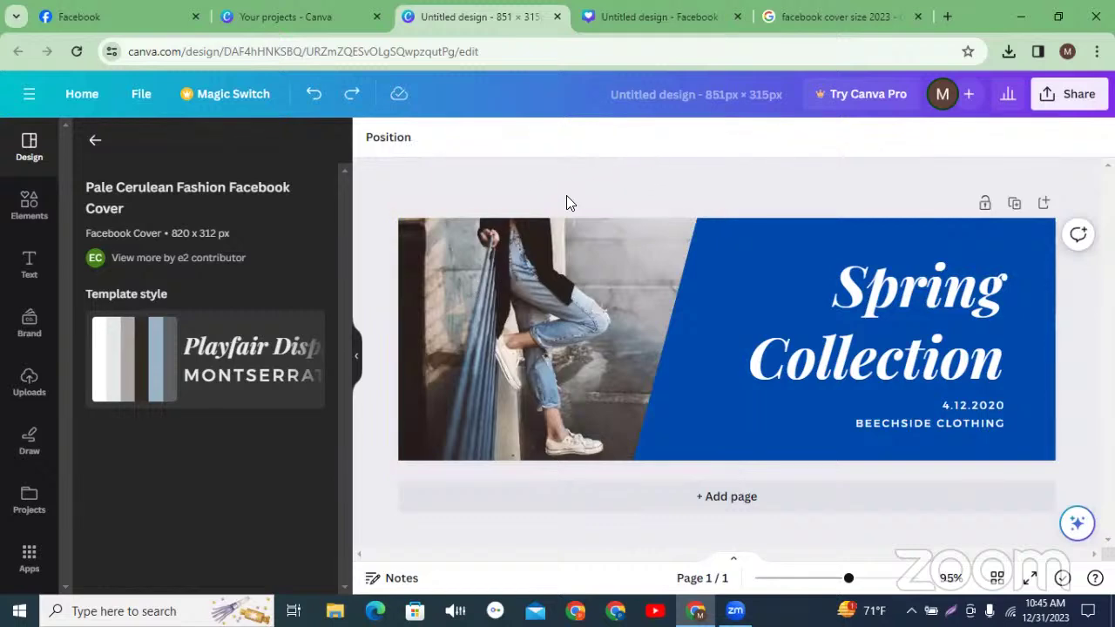
pyautogui.click(523, 295)
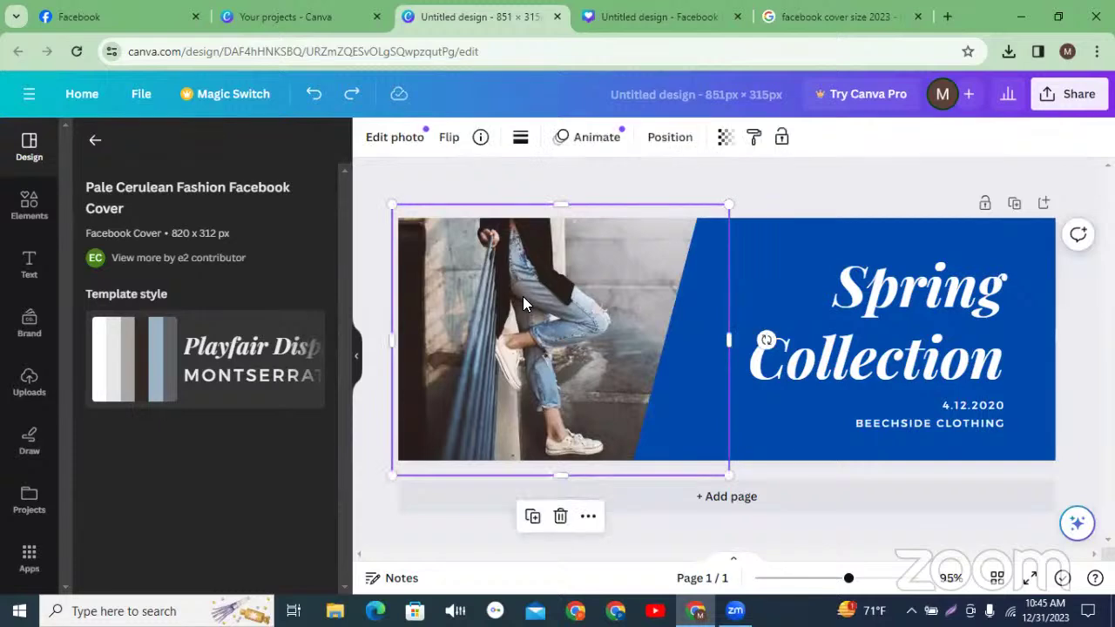
pyautogui.moveTo(523, 303); pyautogui.dragTo(432, 316)
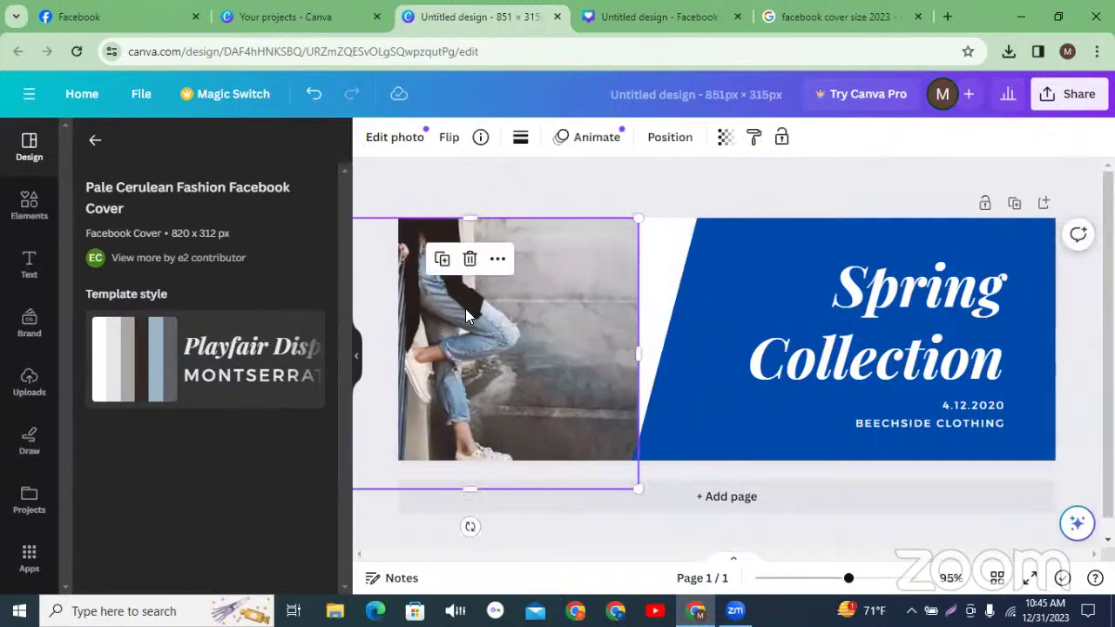
pyautogui.hotkey('ctrl', 'z')
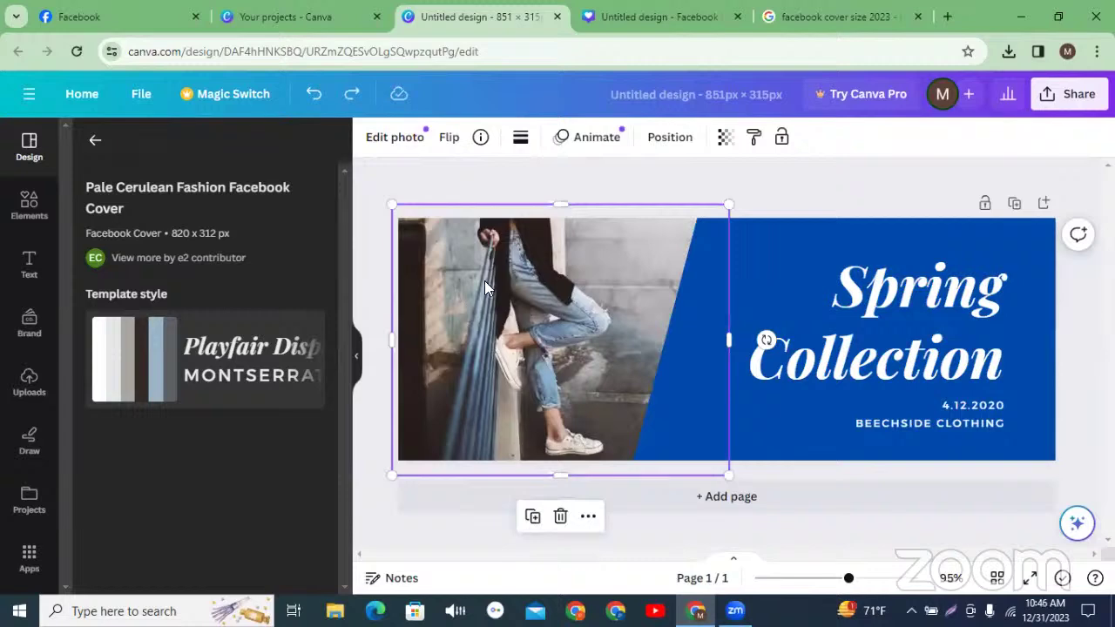
# Step: Replace the whole Spring Collection heading with the test text "fdsfsdfsdfsdf" and undo the text change
pyautogui.click(802, 177)
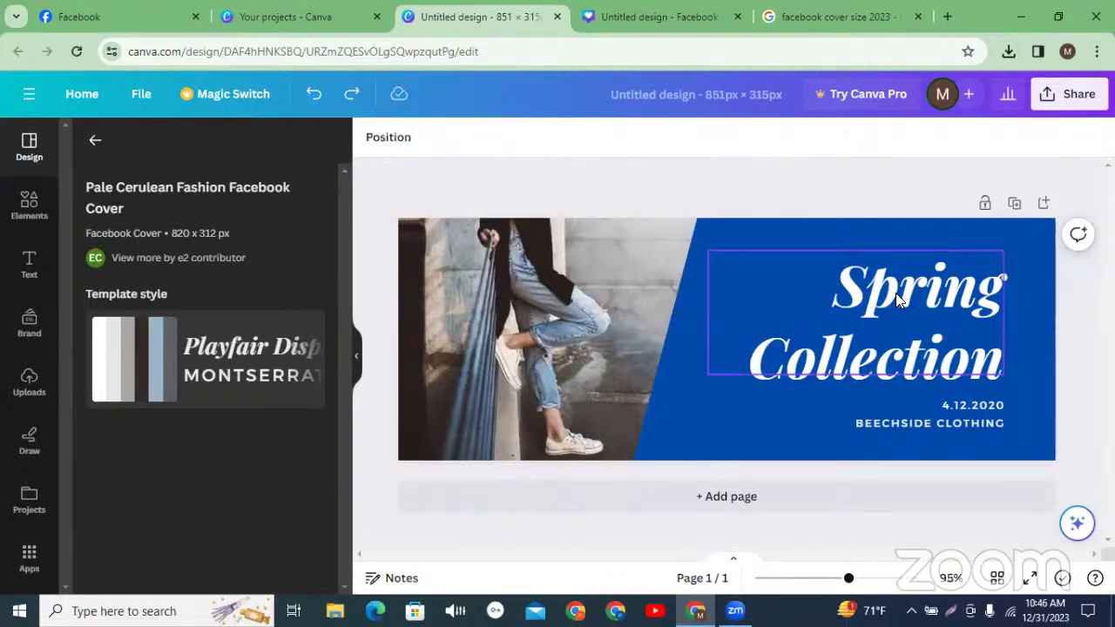
pyautogui.click(900, 293)
pyautogui.click(900, 294)
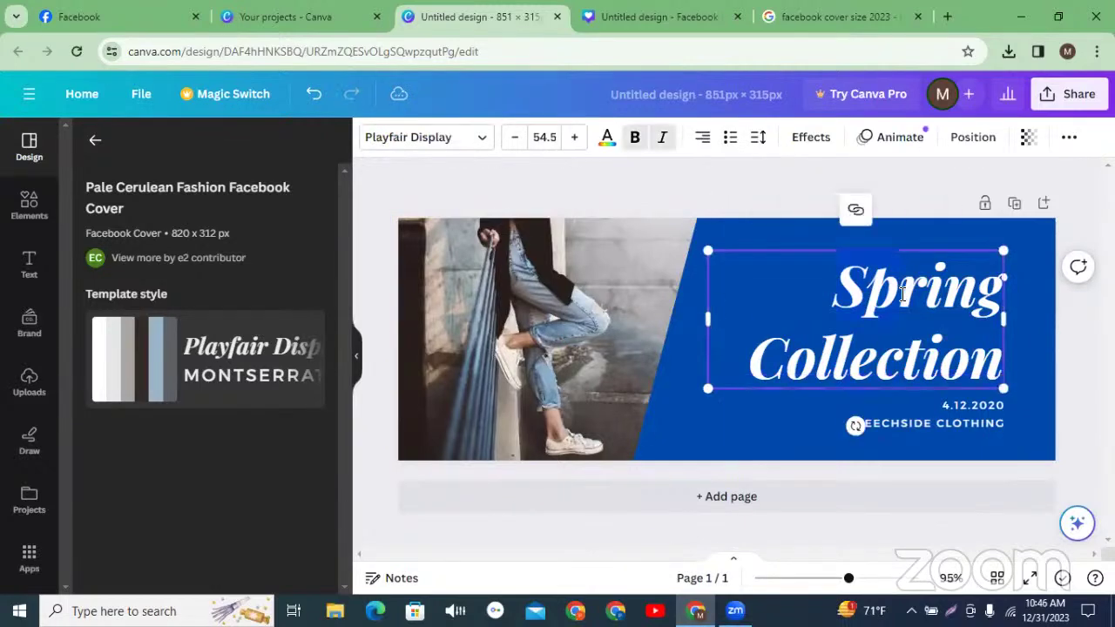
pyautogui.click(897, 294)
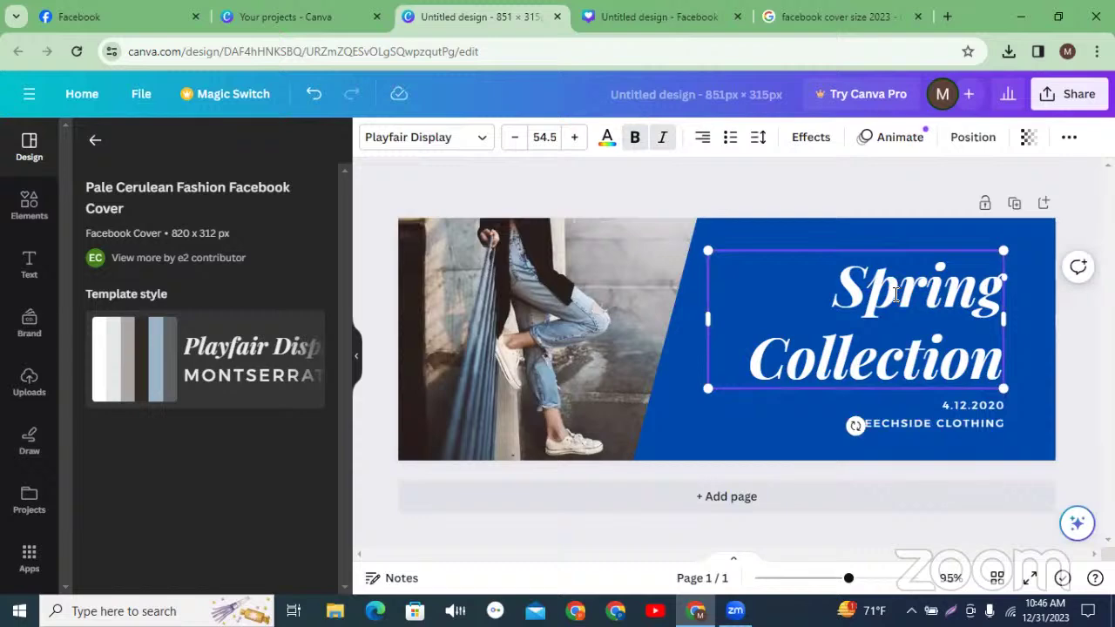
pyautogui.hotkey('ctrl', 'a')
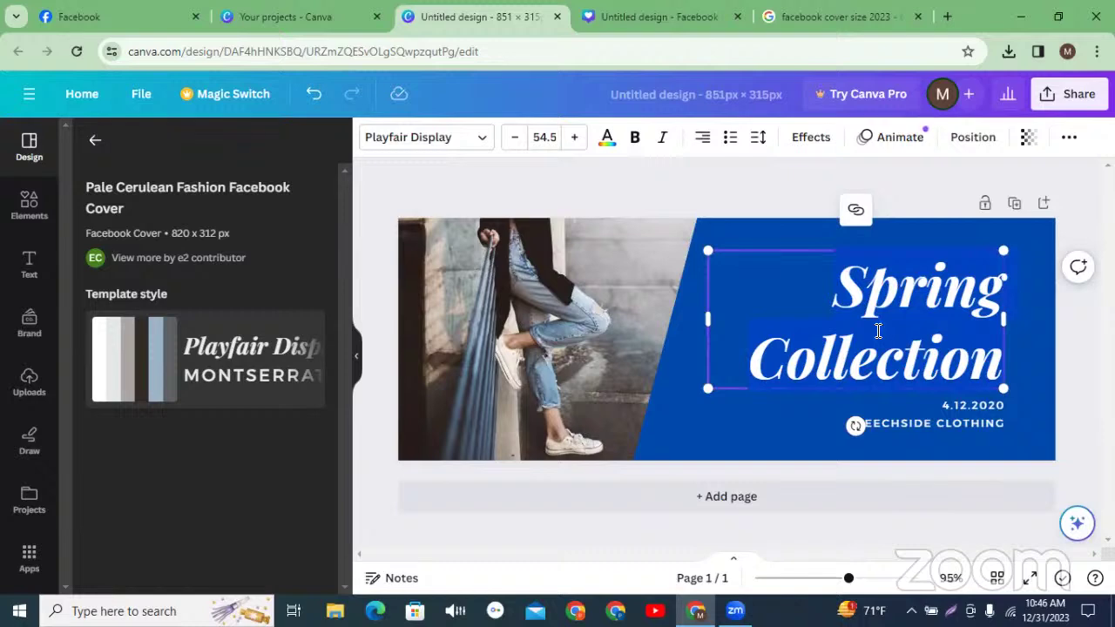
pyautogui.write('fdsfsdfsdfsdf')
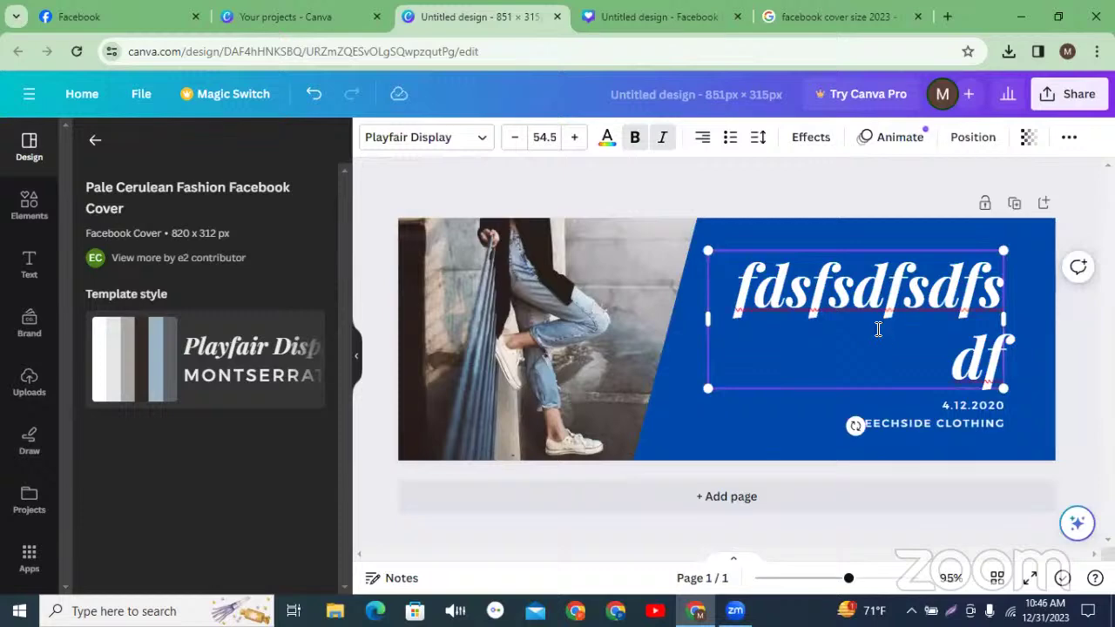
pyautogui.hotkey('ctrl', 'z')
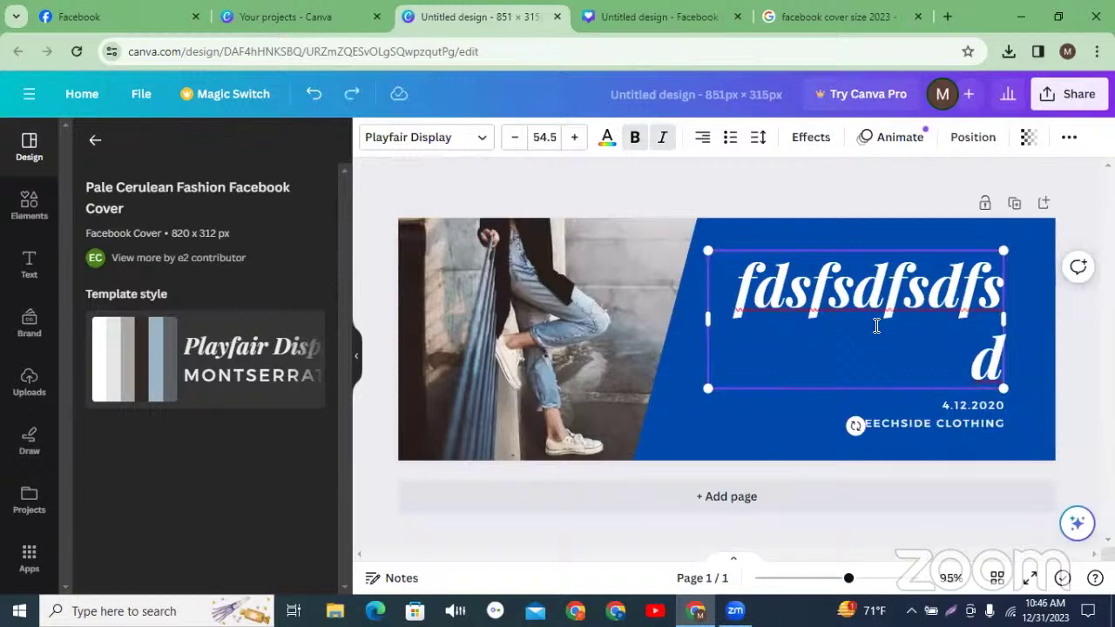
pyautogui.hotkey('ctrl', 'z')
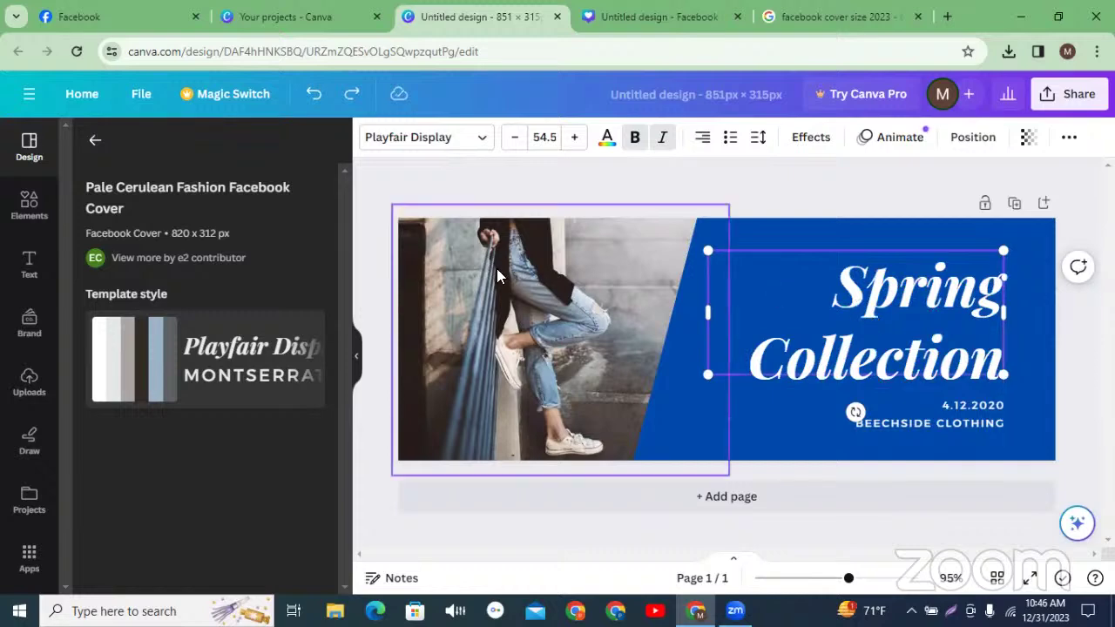
# Step: Review the BD Fashion House page on Facebook and the Spring Collection cover design in Canva
pyautogui.click(366, 172)
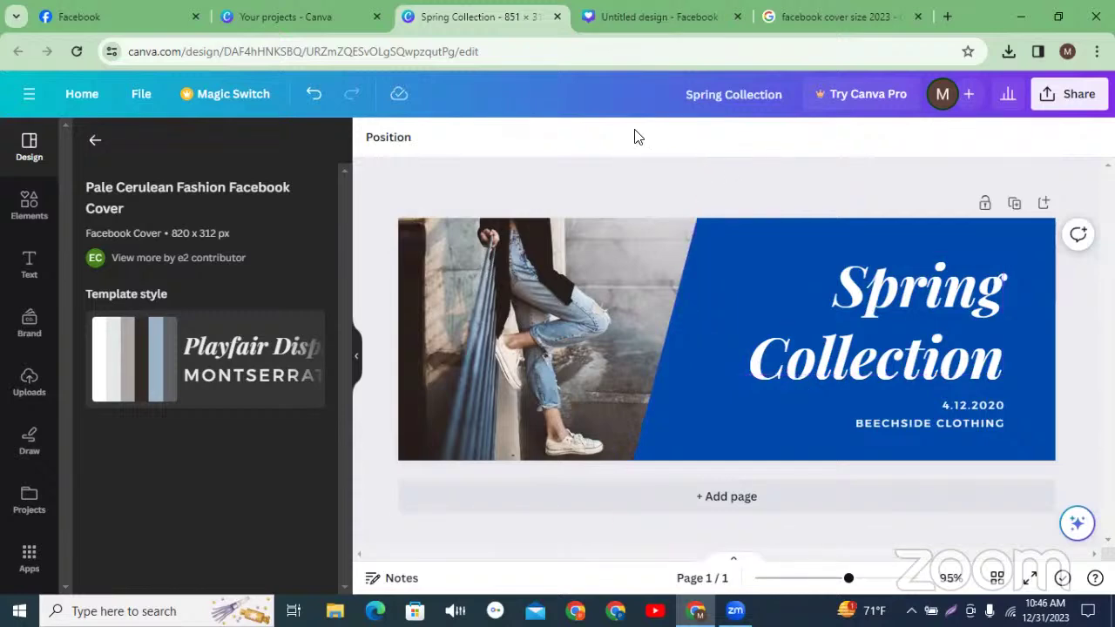
pyautogui.click(96, 16)
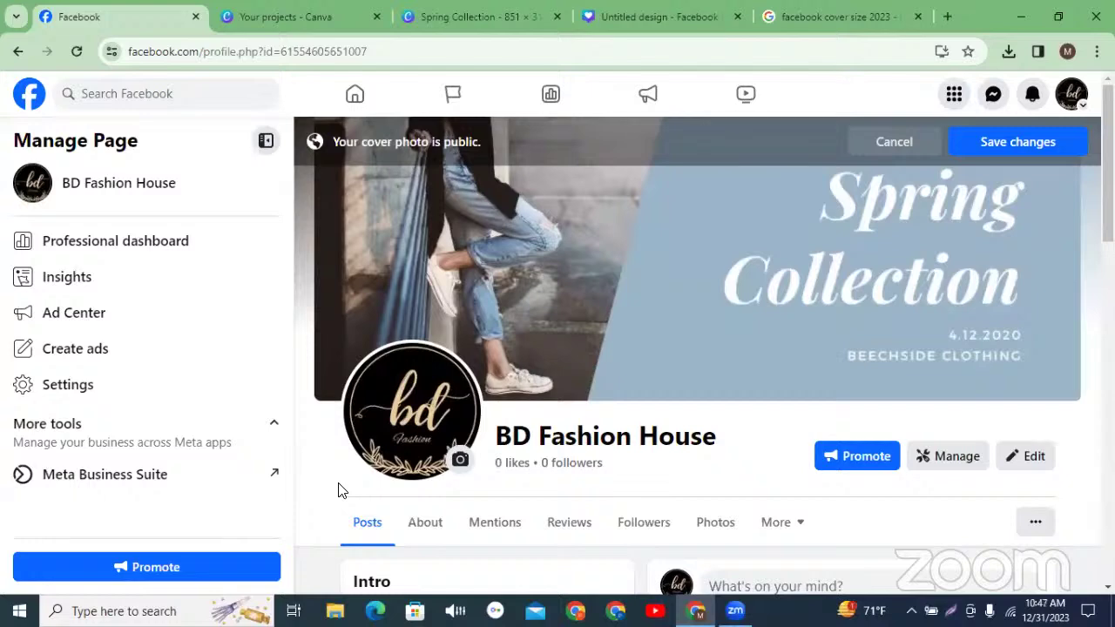
pyautogui.click(292, 23)
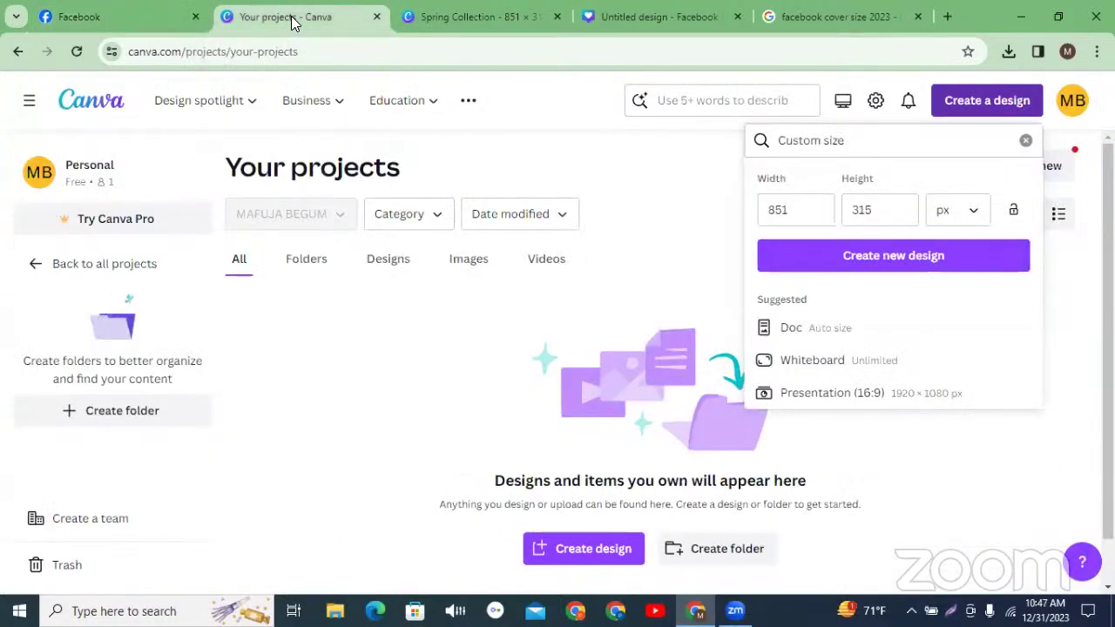
pyautogui.click(464, 21)
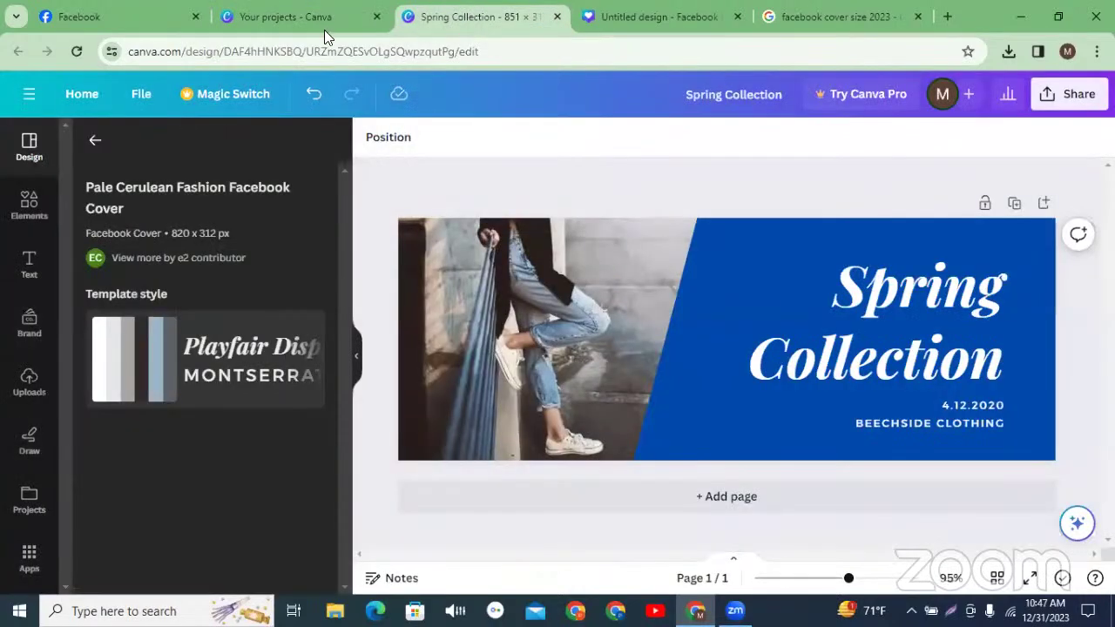
# Step: Create a new custom-size design of 500 × 500 px from the Canva projects page
pyautogui.click(300, 21)
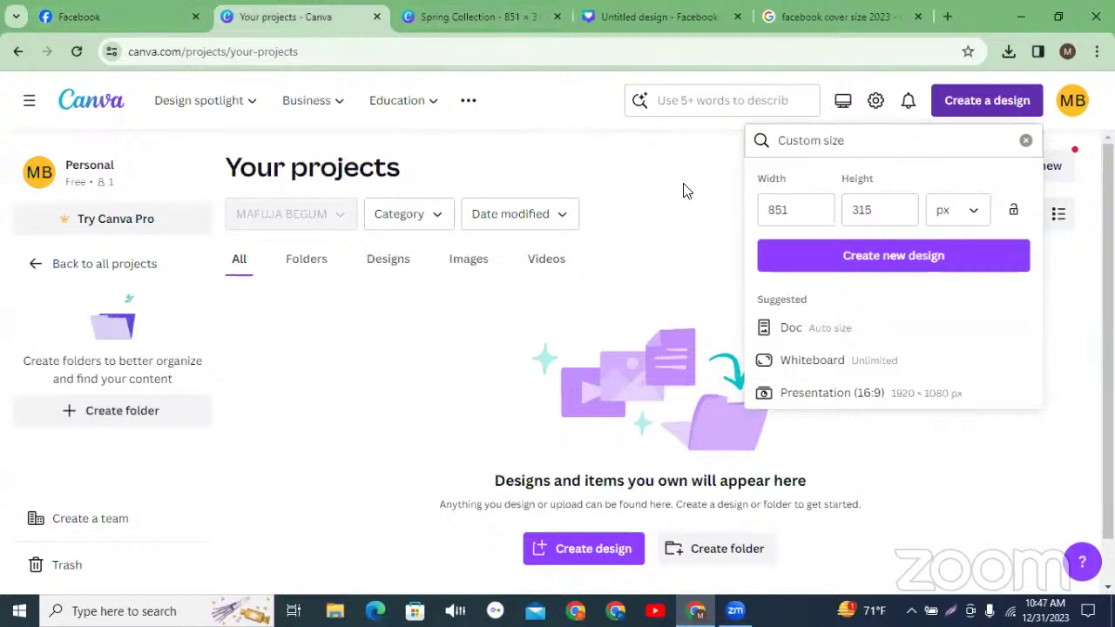
pyautogui.click(804, 209)
pyautogui.moveTo(804, 209); pyautogui.dragTo(742, 218)
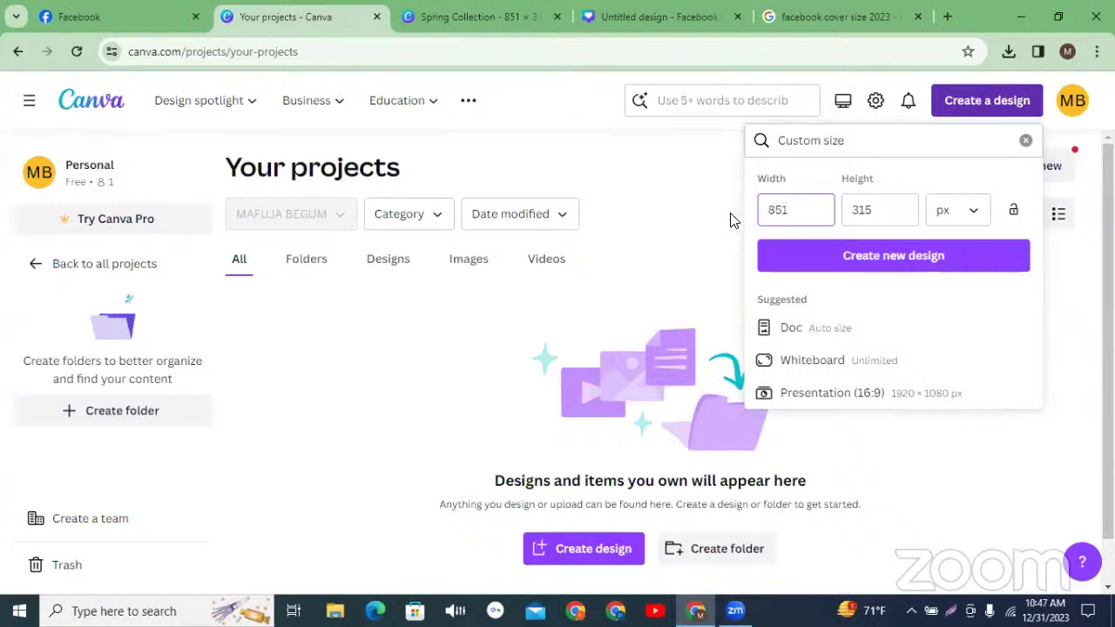
pyautogui.write('500')
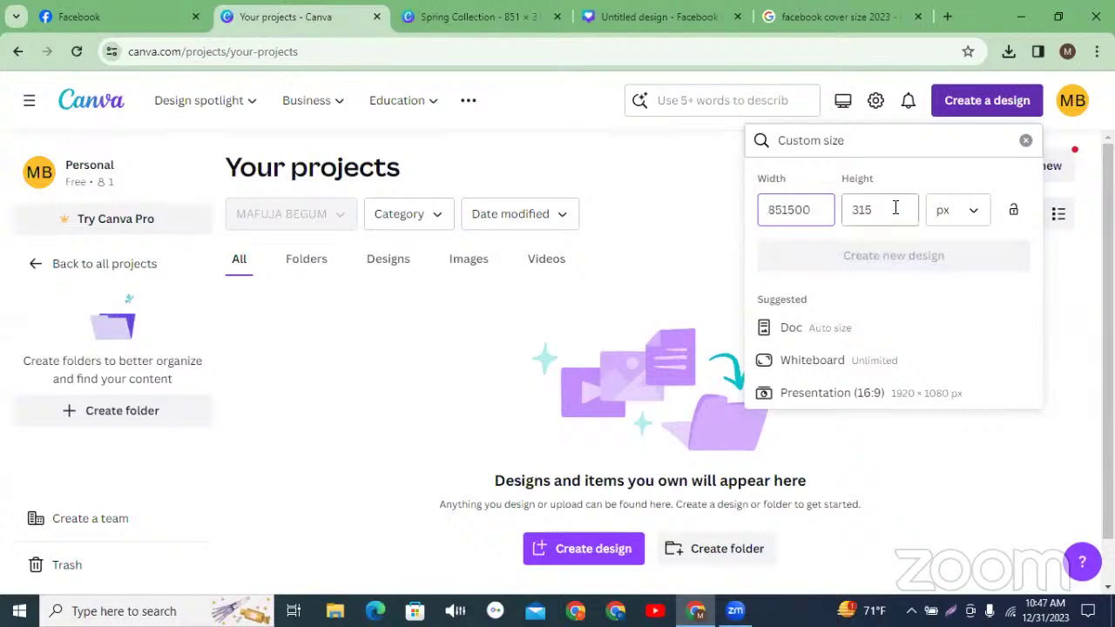
pyautogui.moveTo(821, 209); pyautogui.dragTo(763, 210)
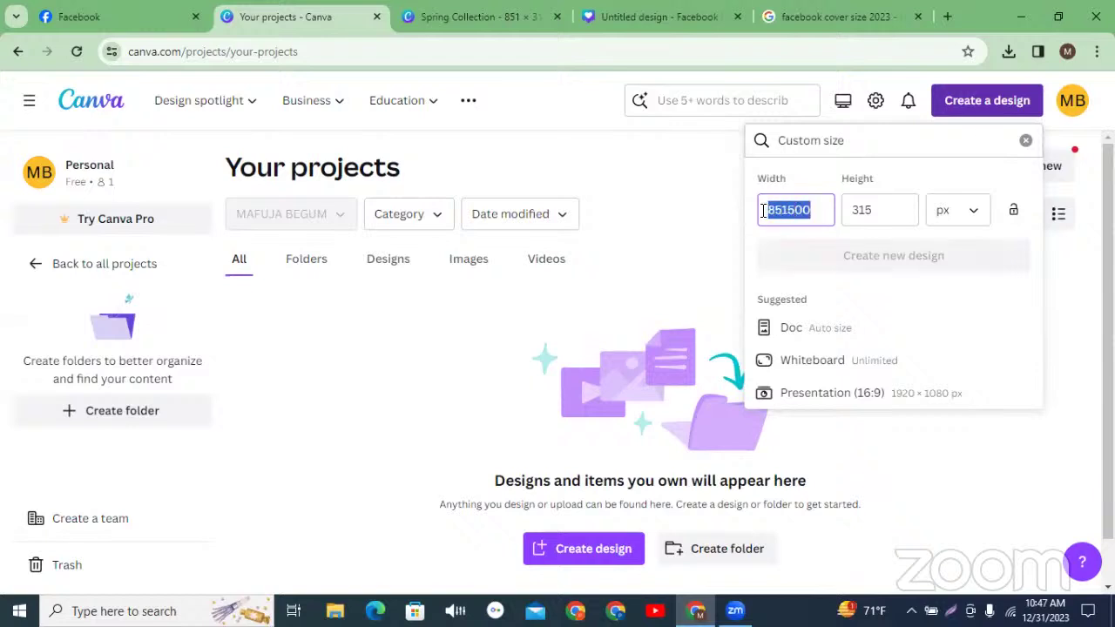
pyautogui.write('500')
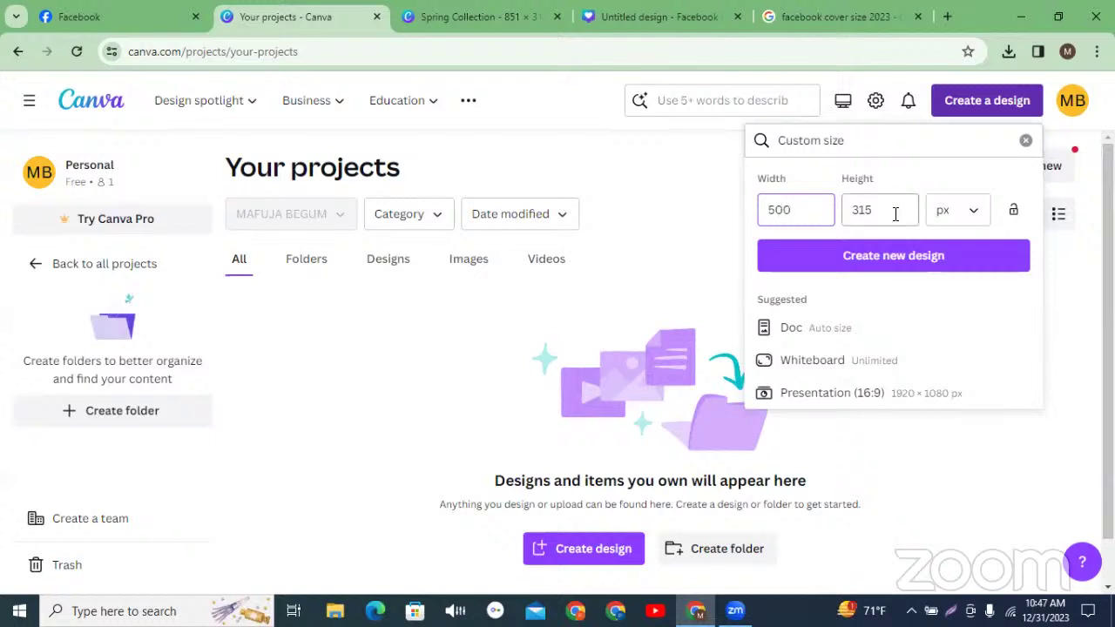
pyautogui.moveTo(894, 213); pyautogui.dragTo(848, 212)
pyautogui.write('500')
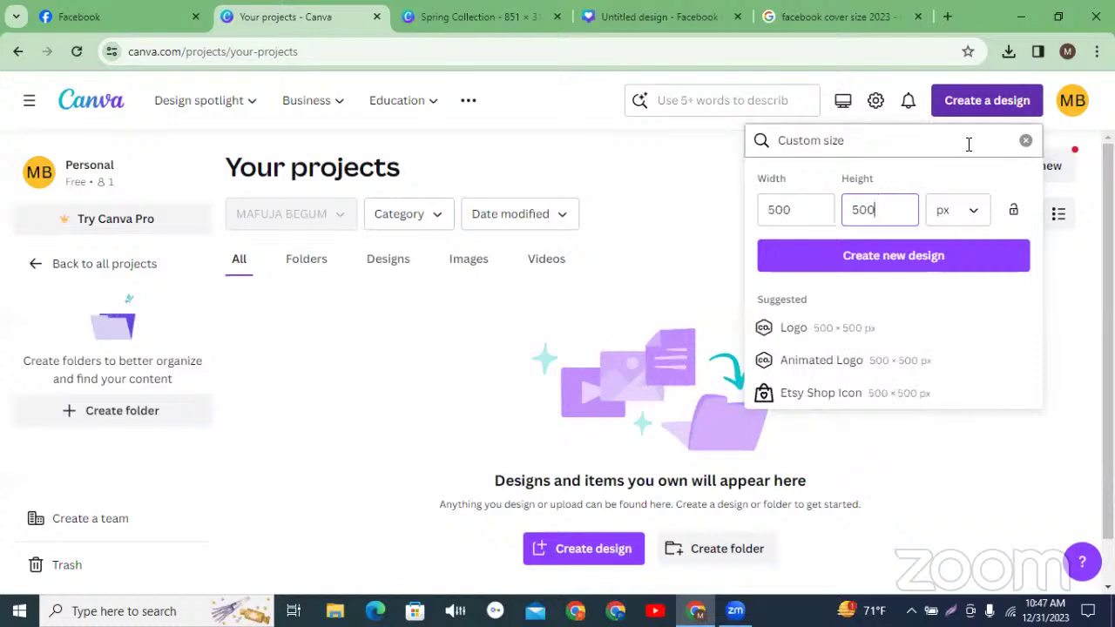
pyautogui.click(882, 258)
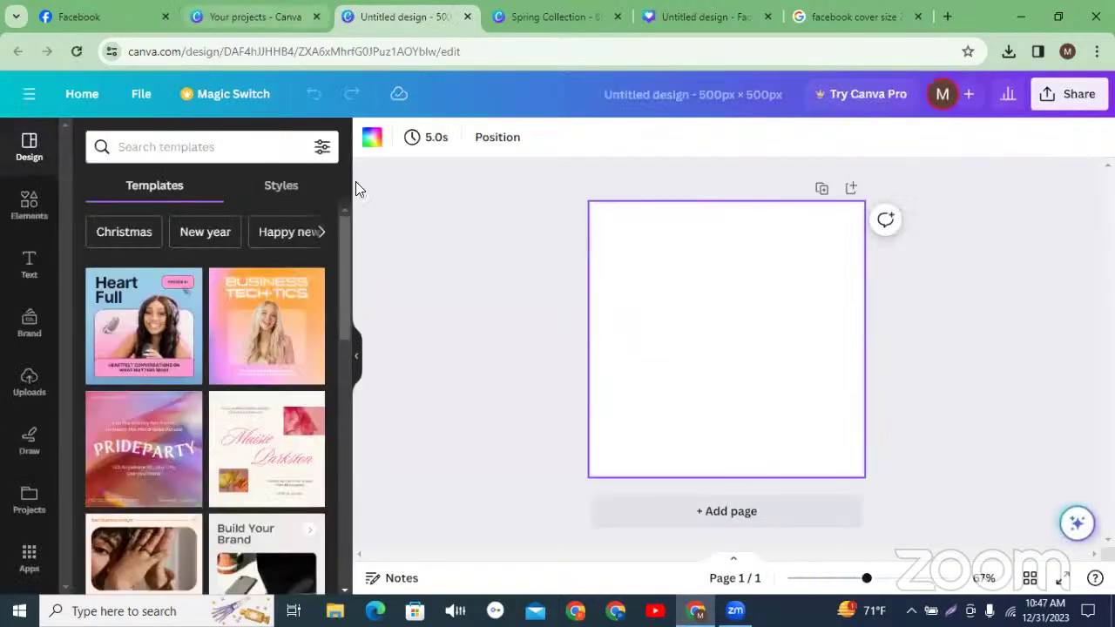
# Step: Set the blank canvas background to solid black
pyautogui.click(372, 142)
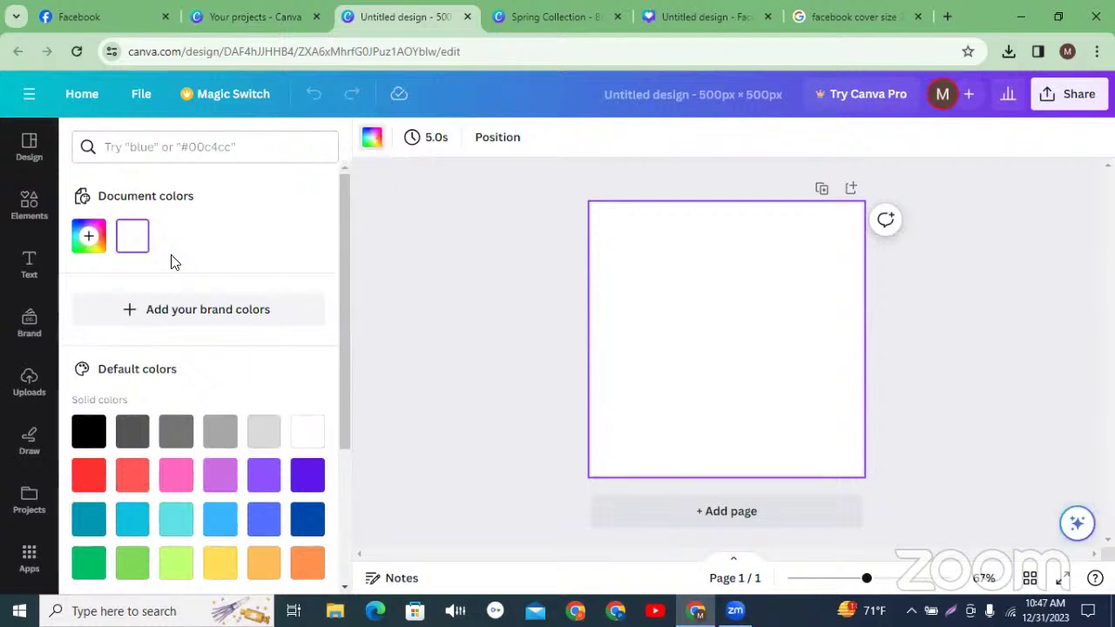
pyautogui.click(88, 433)
pyautogui.click(427, 241)
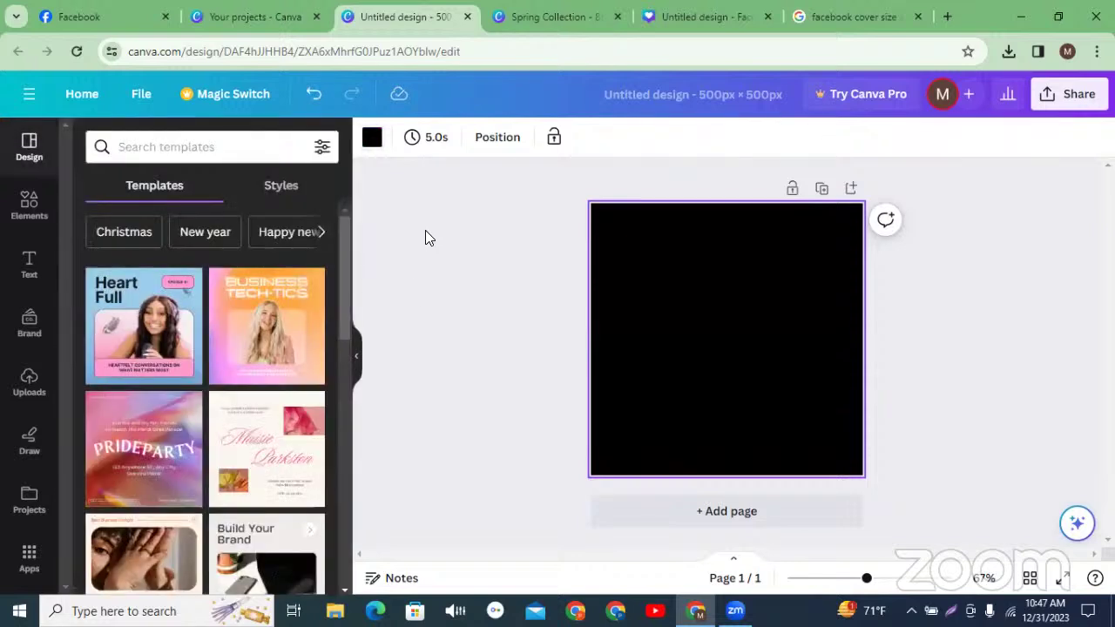
# Step: Search the templates for "logo" and apply the black-and-gold Gold Luxury Initial Circle Logo template with the KC monogram
pyautogui.click(162, 144)
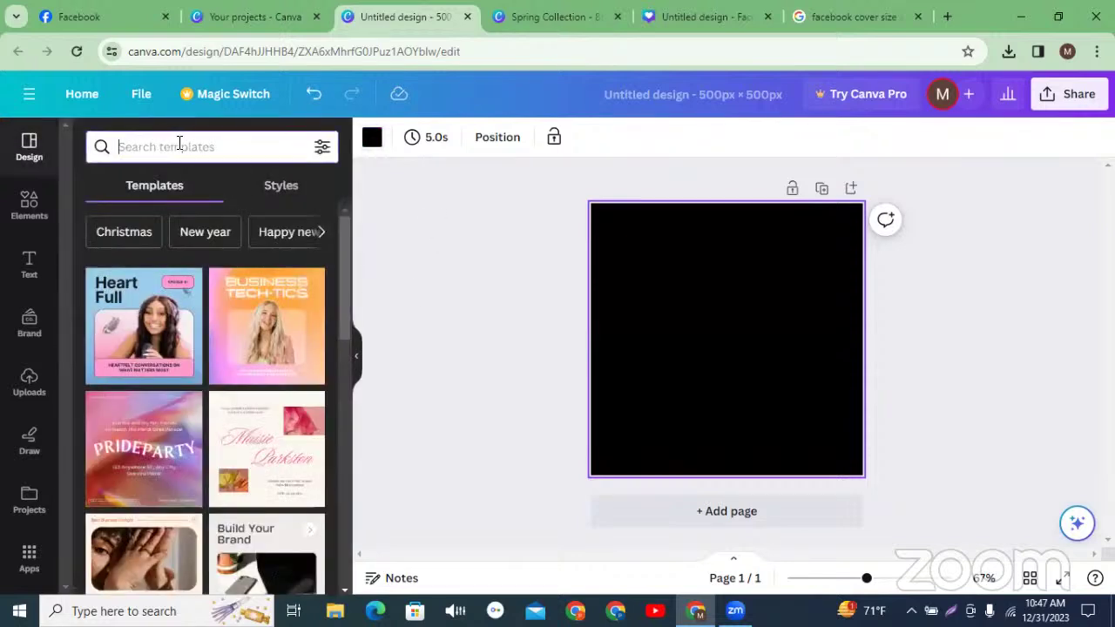
pyautogui.write('logo')
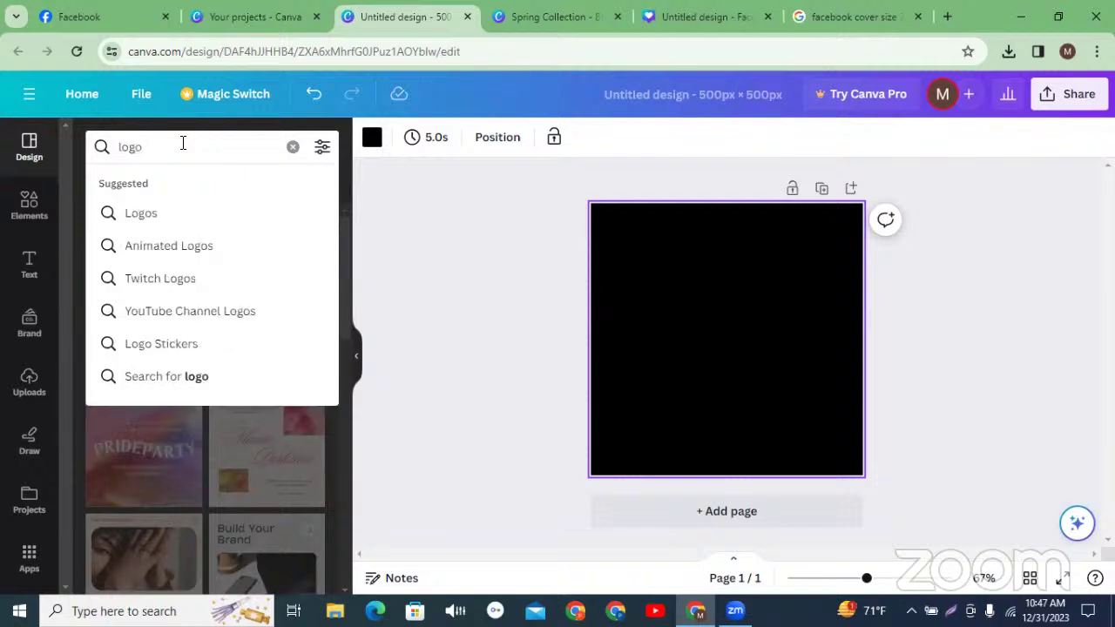
pyautogui.press('Return')
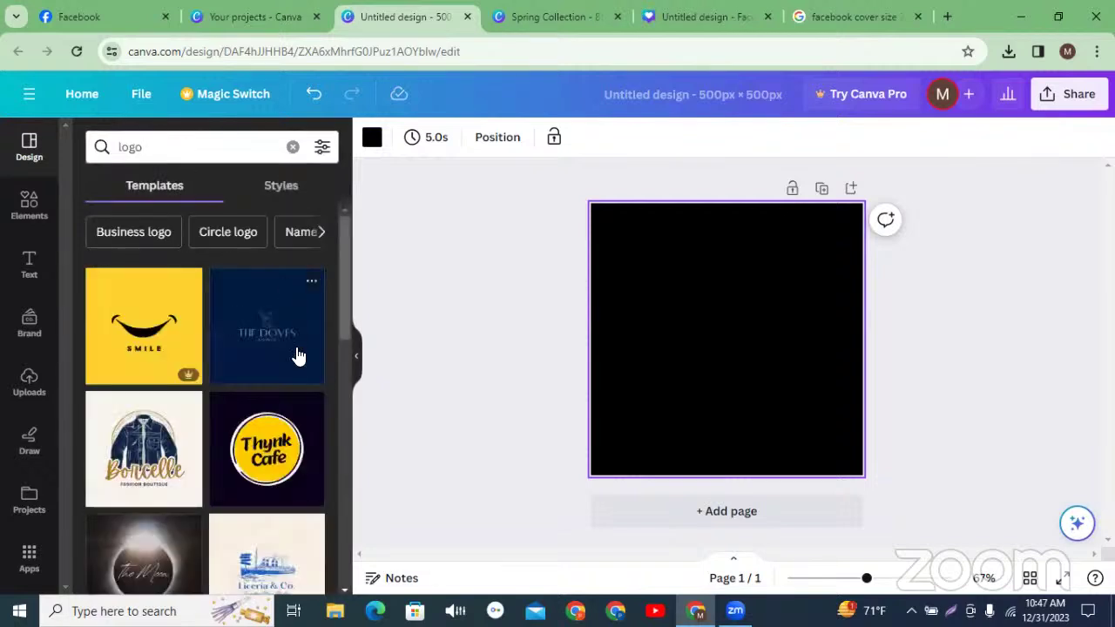
pyautogui.scroll(-2, 284, 351)
pyautogui.scroll(-1, 272, 346)
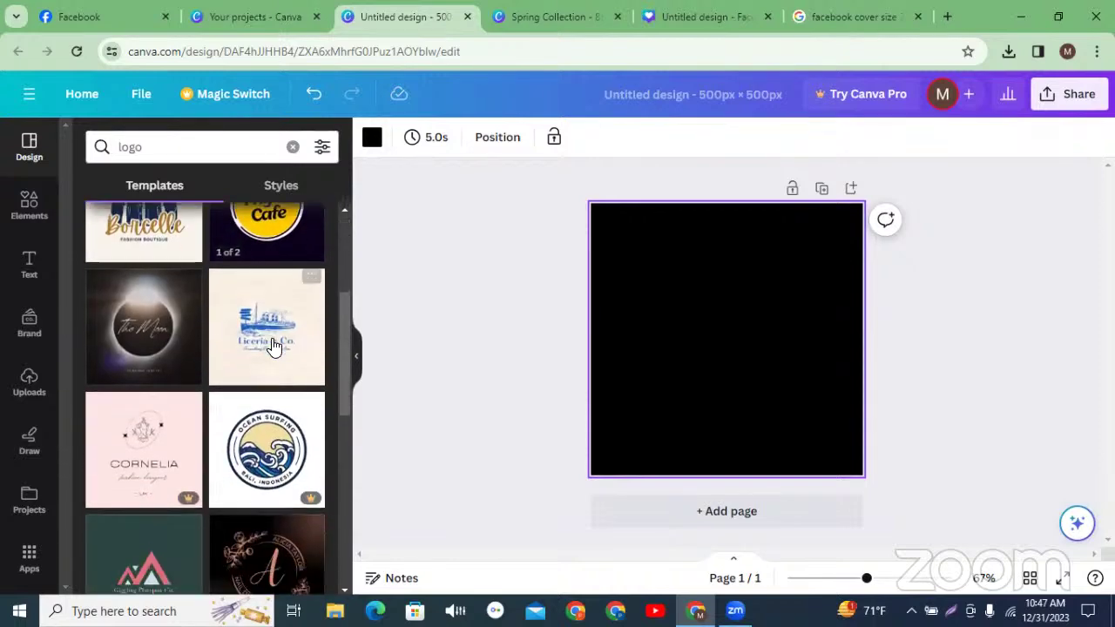
pyautogui.scroll(-2, 253, 347)
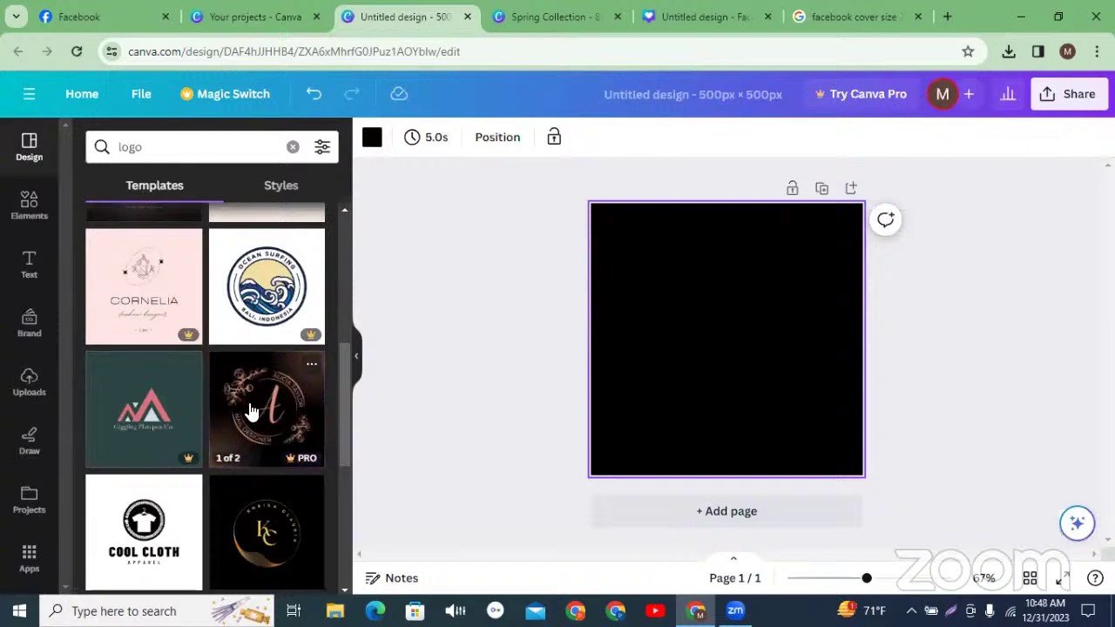
pyautogui.scroll(-1, 250, 376)
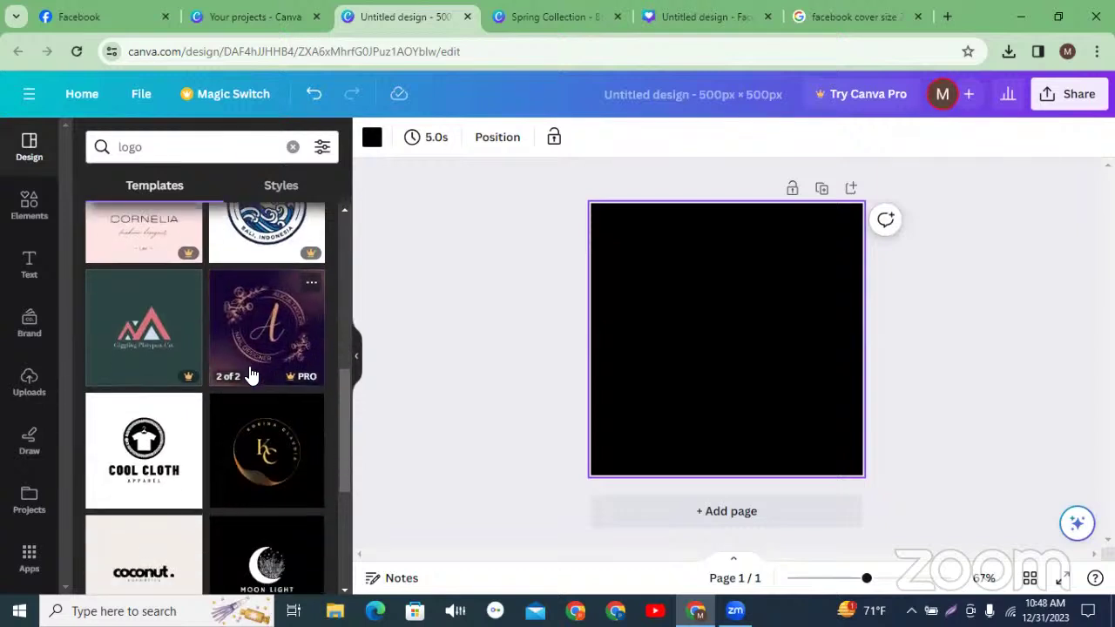
pyautogui.scroll(-2, 250, 375)
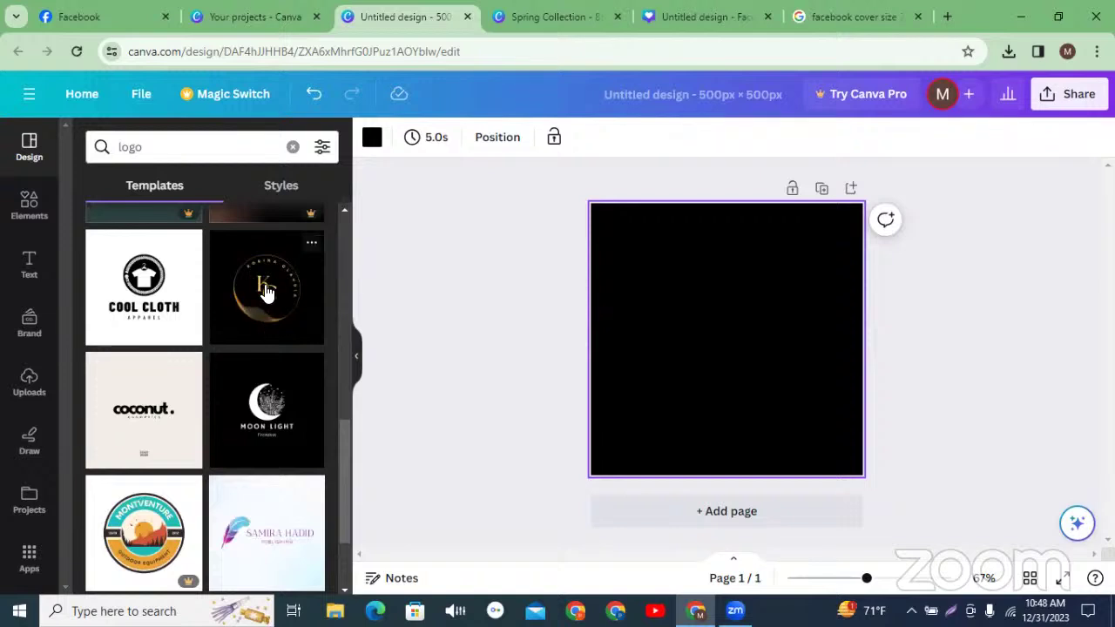
pyautogui.click(266, 291)
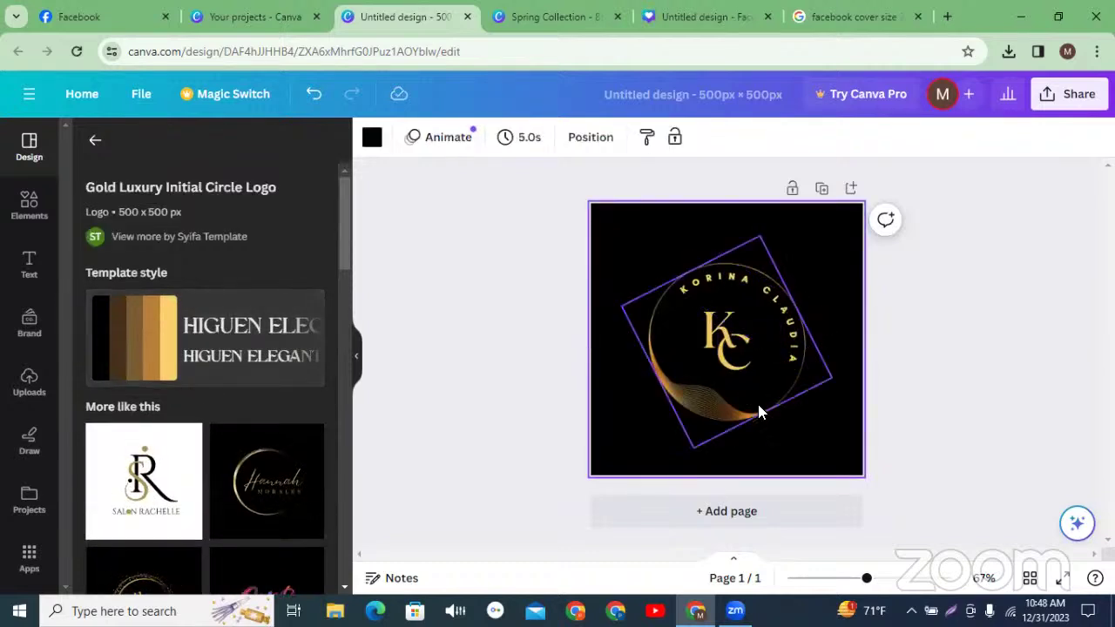
pyautogui.click(704, 410)
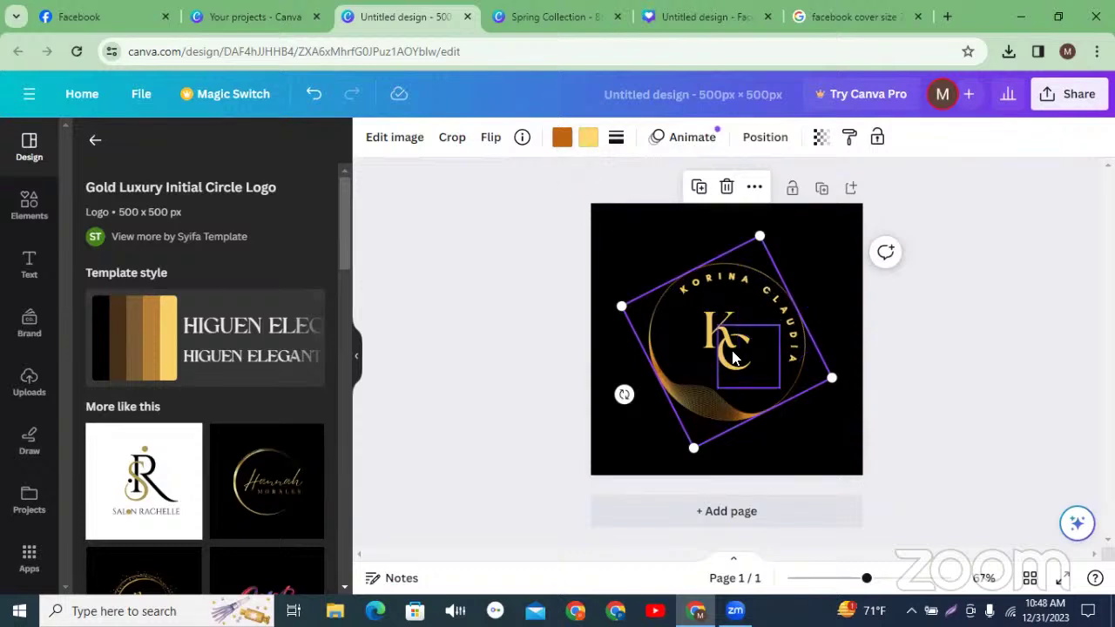
pyautogui.click(543, 291)
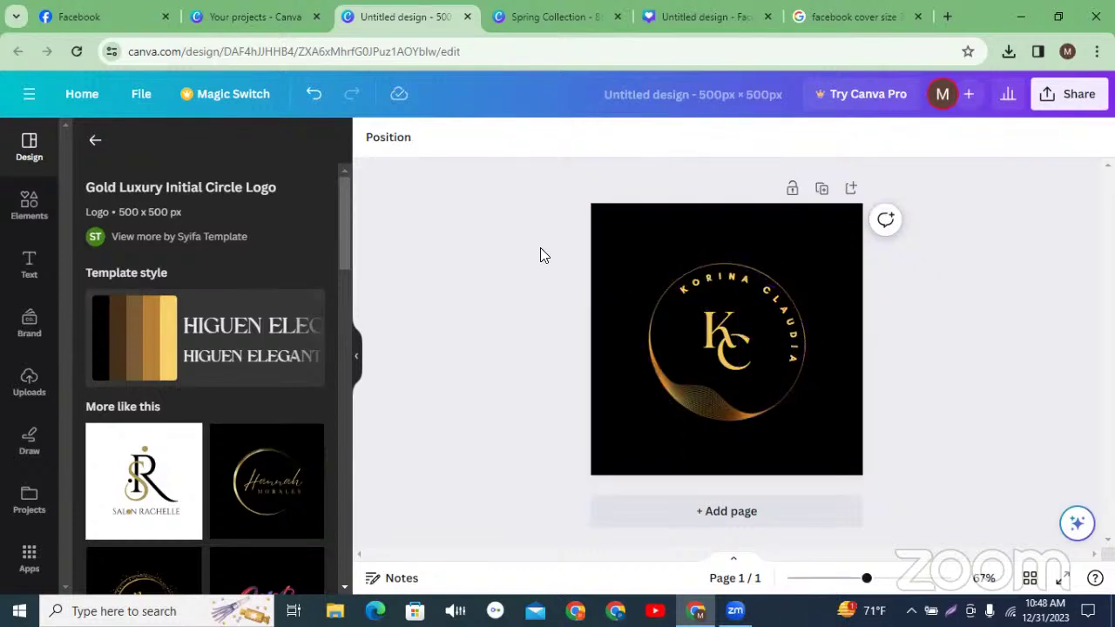
pyautogui.moveTo(529, 226); pyautogui.dragTo(915, 442)
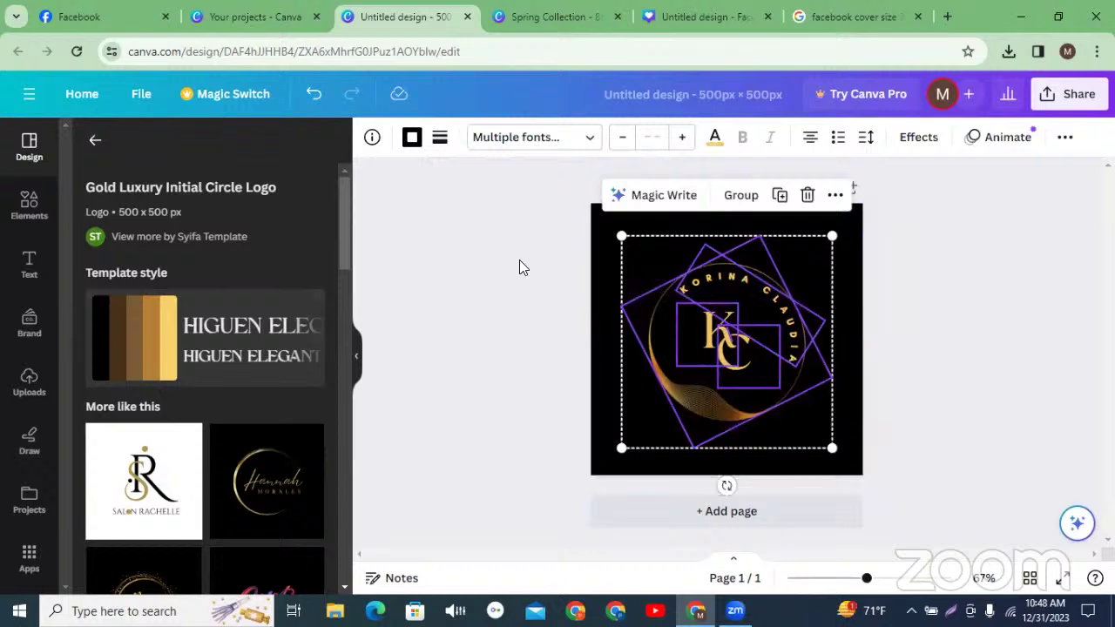
pyautogui.click(493, 208)
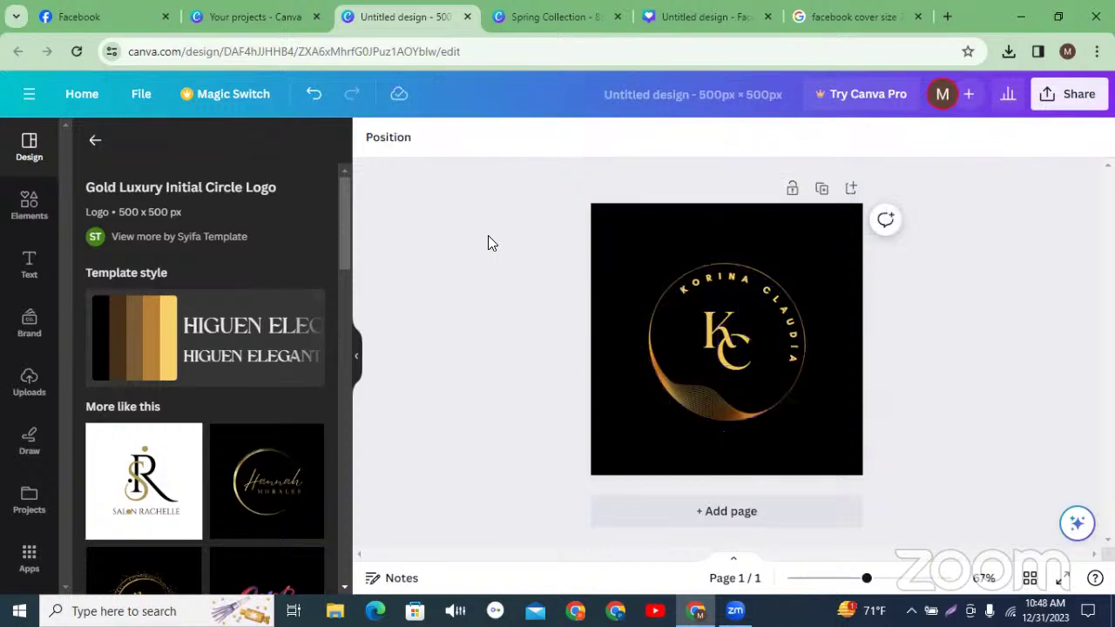
# Step: Select all logo elements and enlarge them together until the circle nearly fills the black canvas
pyautogui.hotkey('ctrl', 'a')
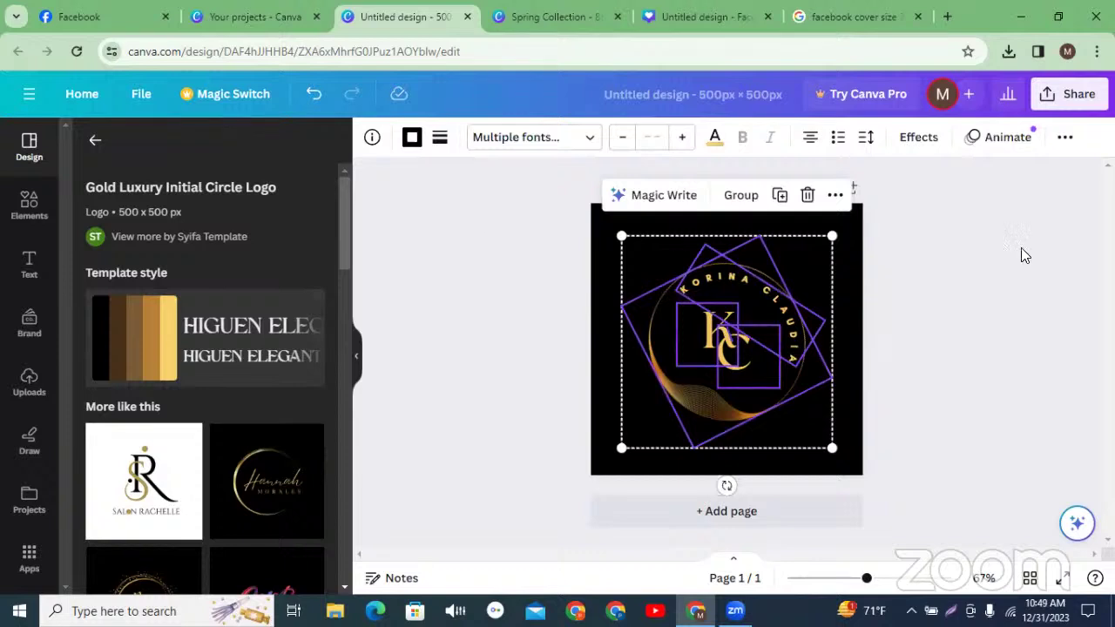
pyautogui.moveTo(833, 236); pyautogui.dragTo(920, 205)
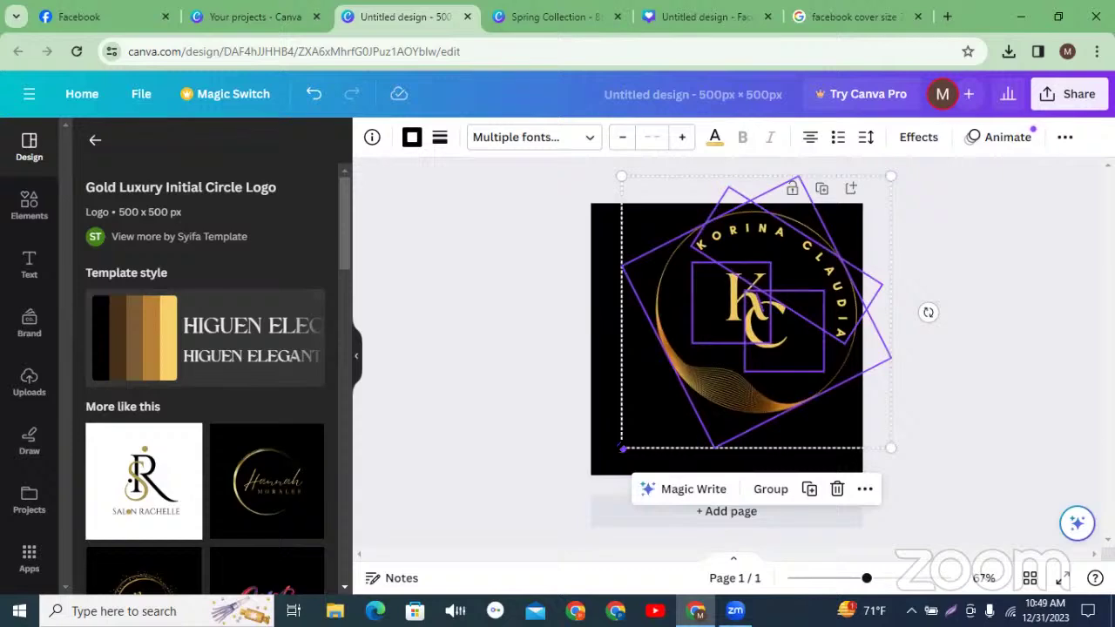
pyautogui.moveTo(621, 447); pyautogui.dragTo(547, 512)
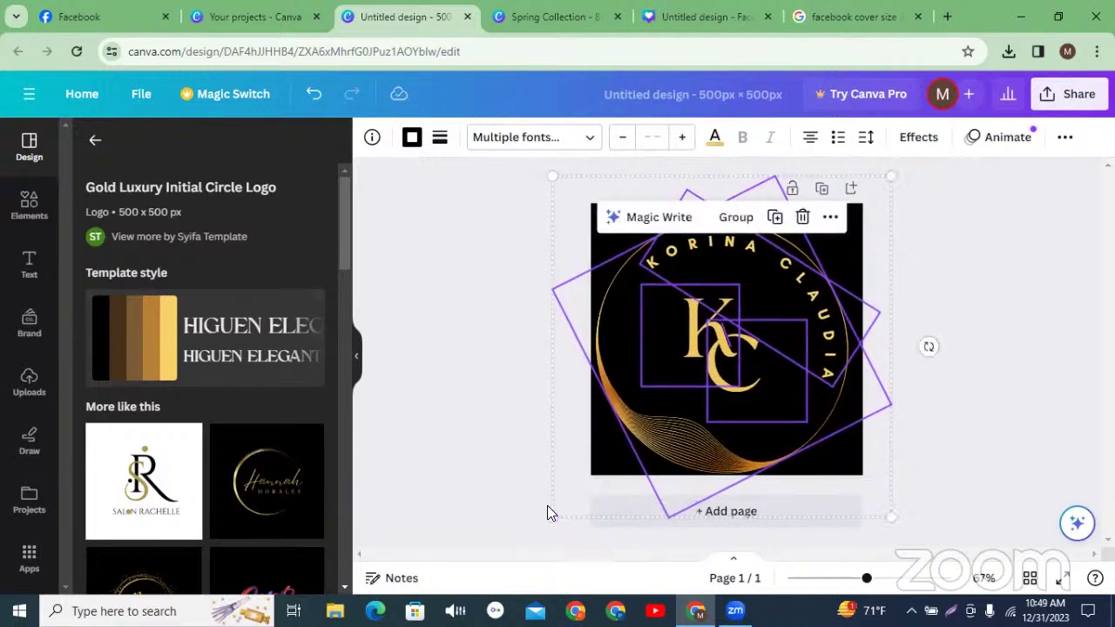
pyautogui.click(462, 336)
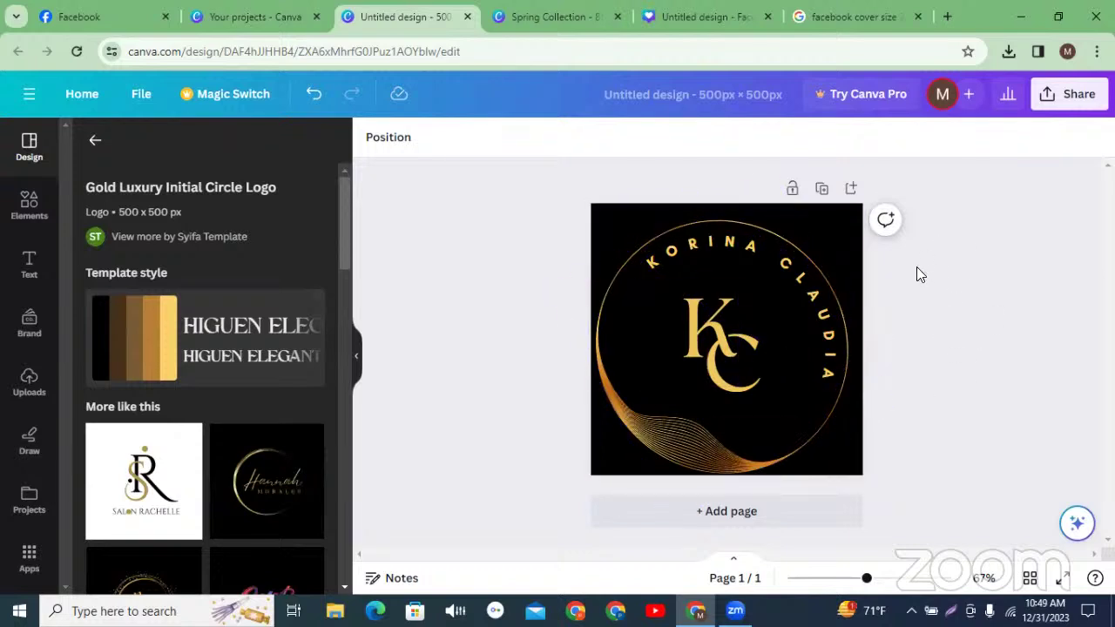
# Step: Check the round profile picture on the Facebook page, and centre all logo elements horizontally on the Canva canvas
pyautogui.click(97, 26)
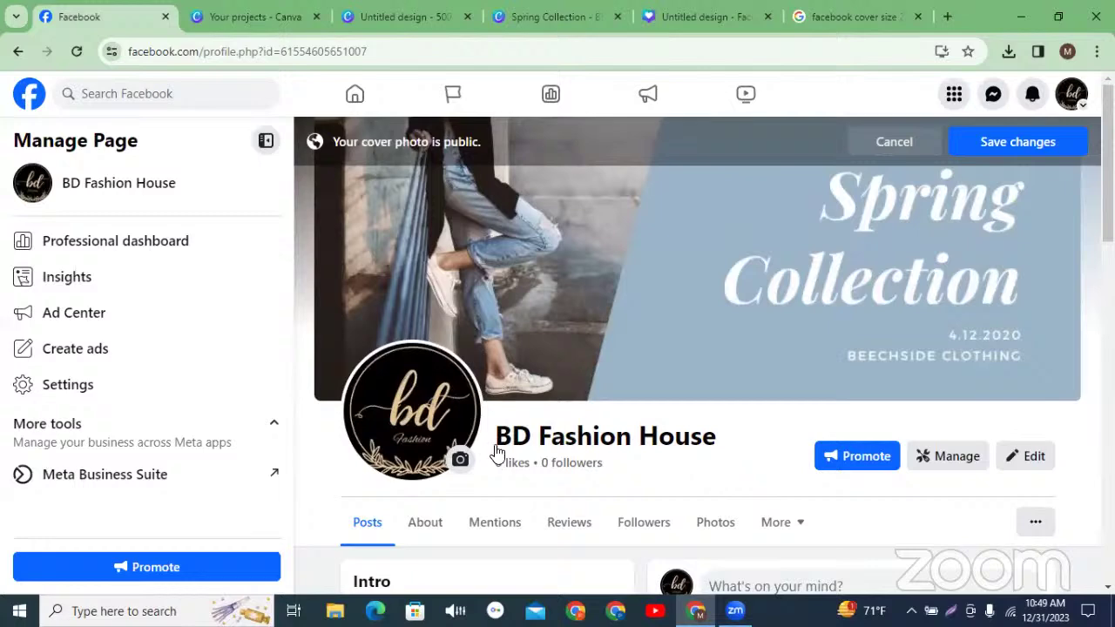
pyautogui.click(386, 19)
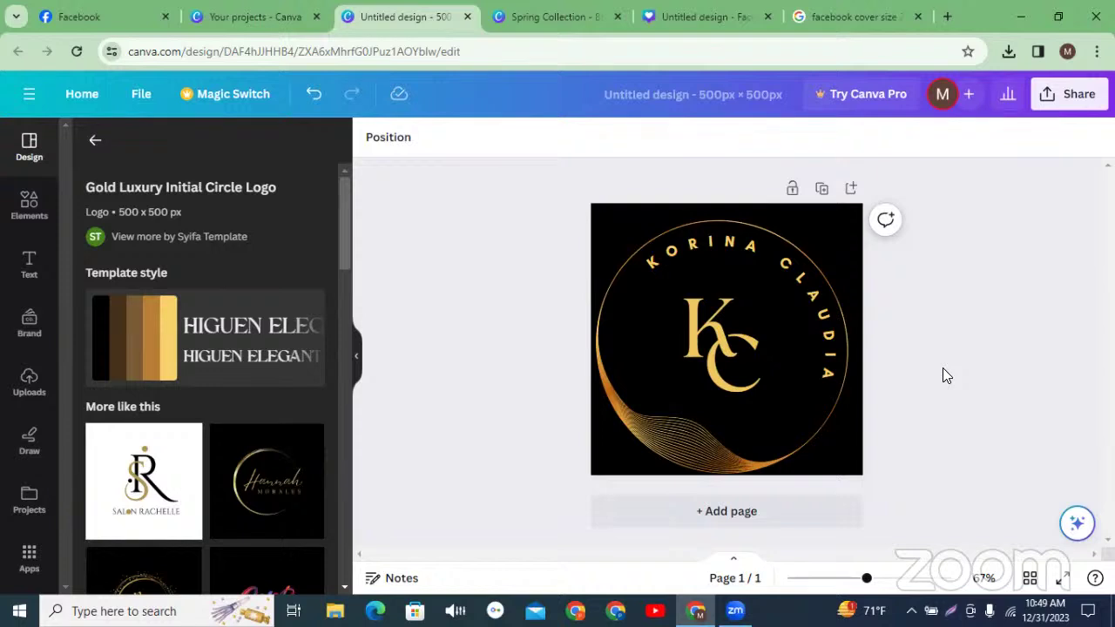
pyautogui.hotkey('ctrl', 'a')
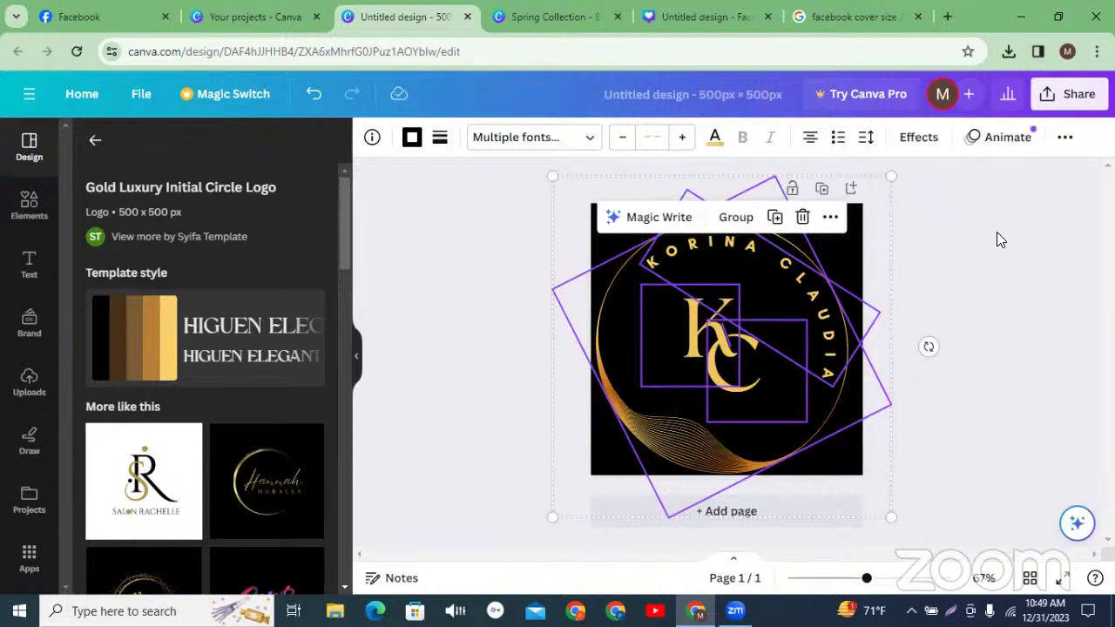
pyautogui.click(422, 298)
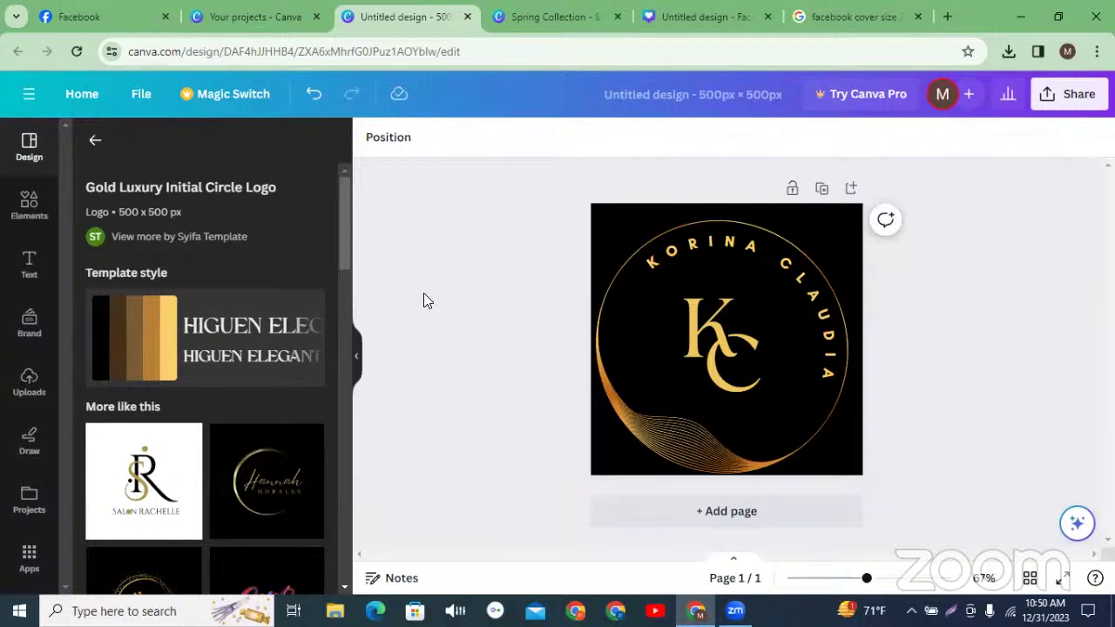
pyautogui.hotkey('ctrl', 'a')
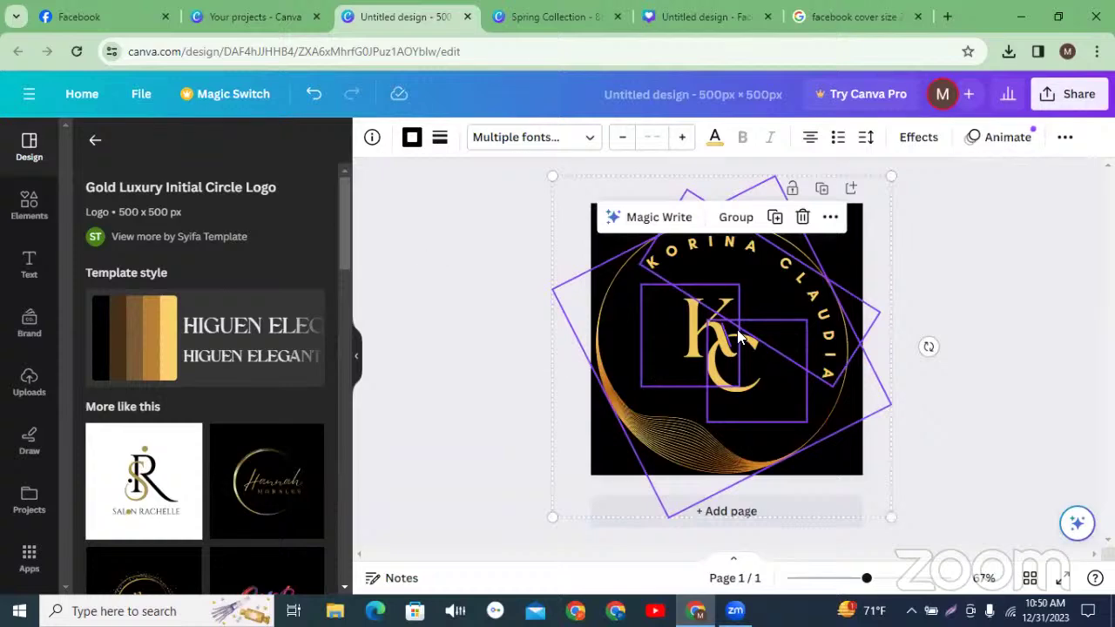
pyautogui.moveTo(736, 333); pyautogui.dragTo(741, 329)
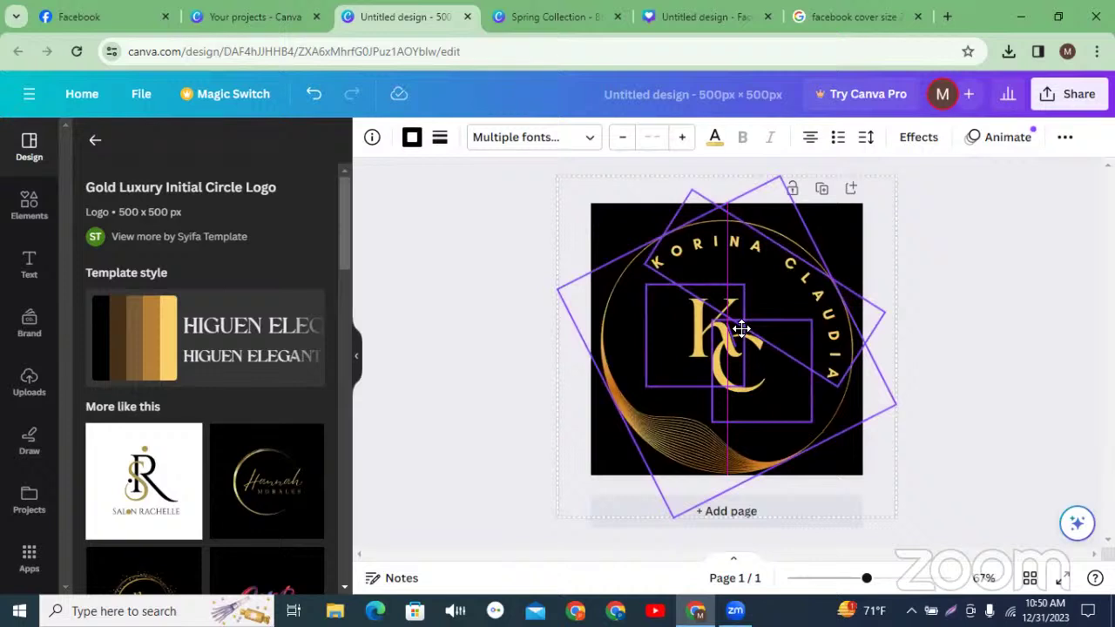
# Step: Move all logo elements slightly up together to centre them vertically on the black canvas
pyautogui.moveTo(741, 328); pyautogui.dragTo(741, 326)
pyautogui.click(476, 370)
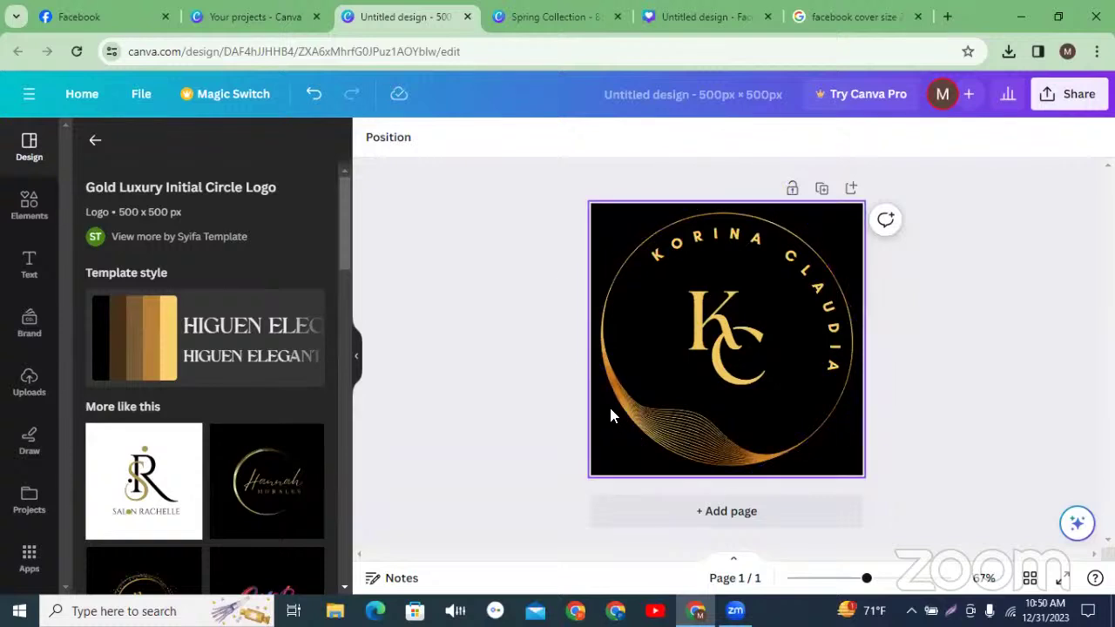
pyautogui.click(687, 427)
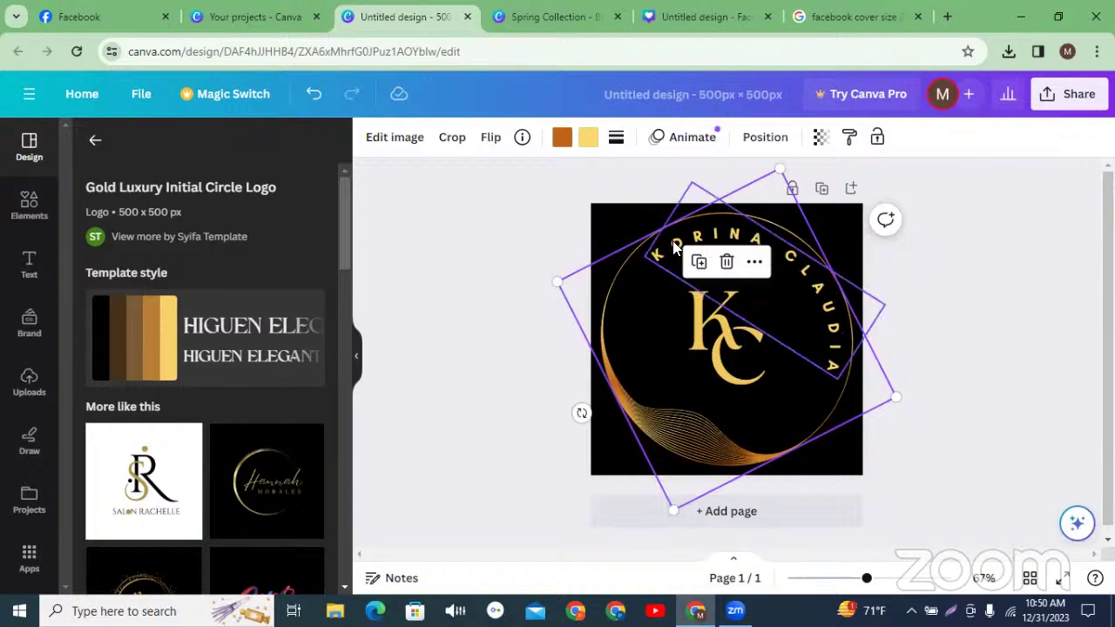
pyautogui.click(960, 323)
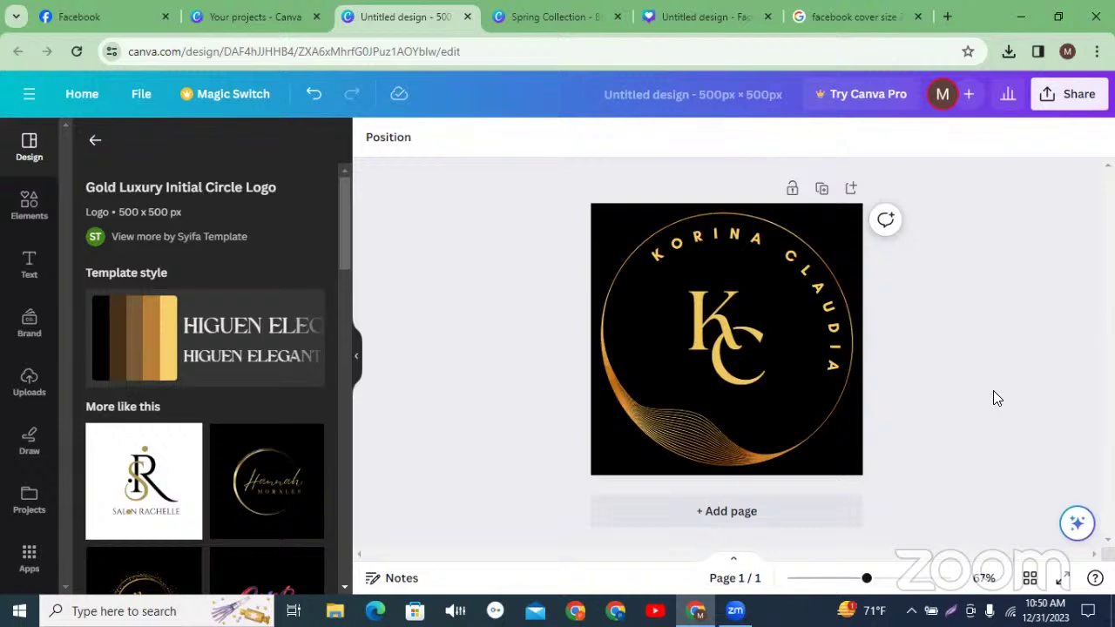
# Step: Delete the K and C monogram letters from the centre of the logo
pyautogui.click(719, 324)
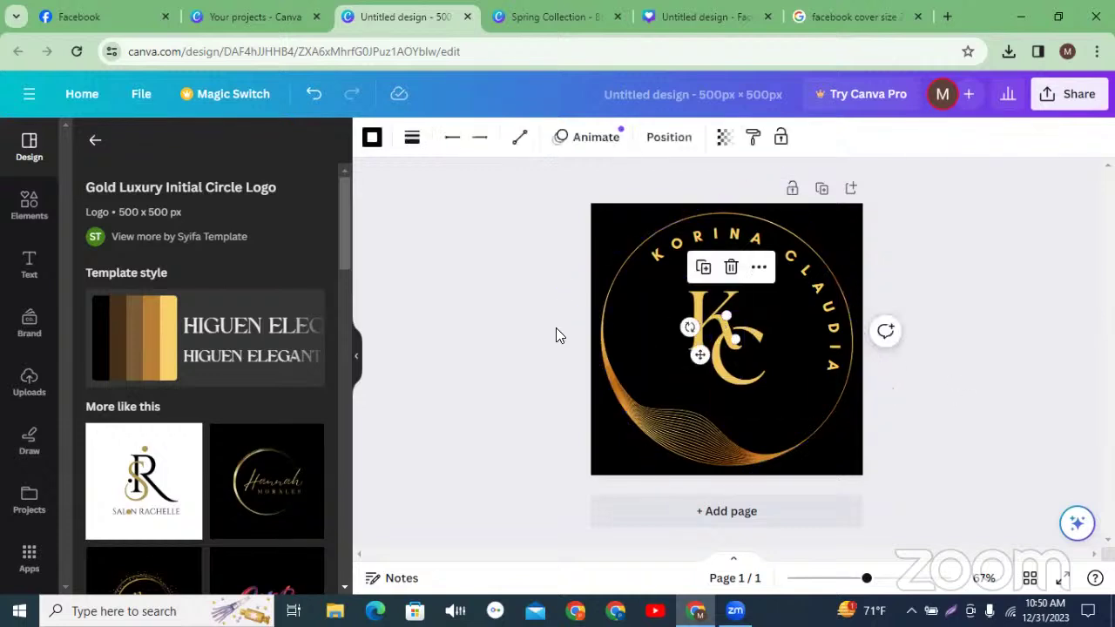
pyautogui.click(556, 328)
pyautogui.click(697, 307)
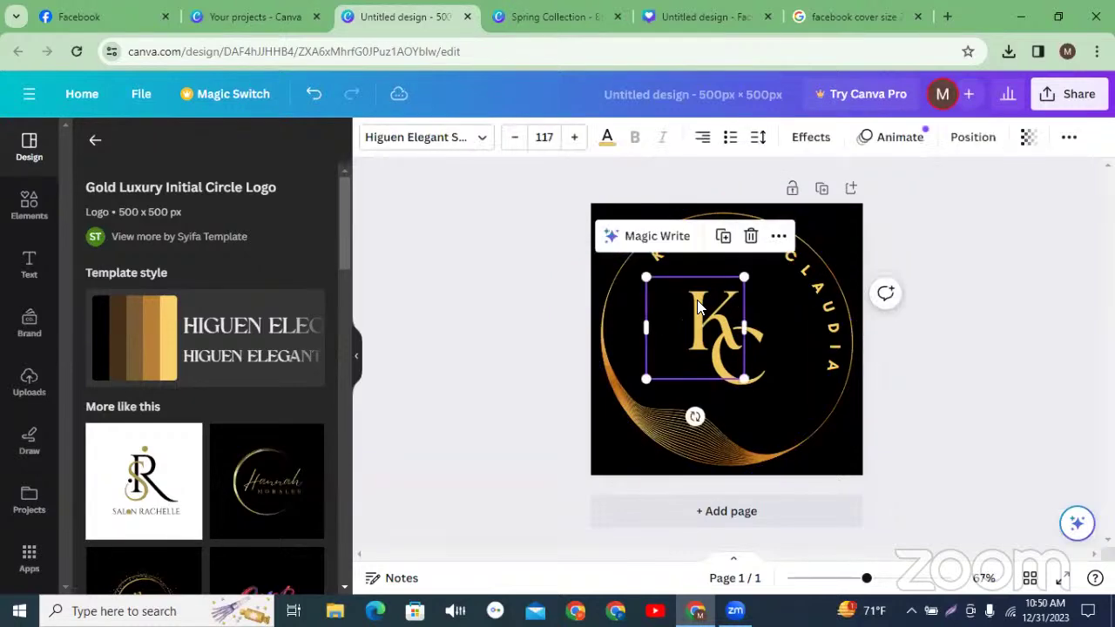
pyautogui.press('Delete')
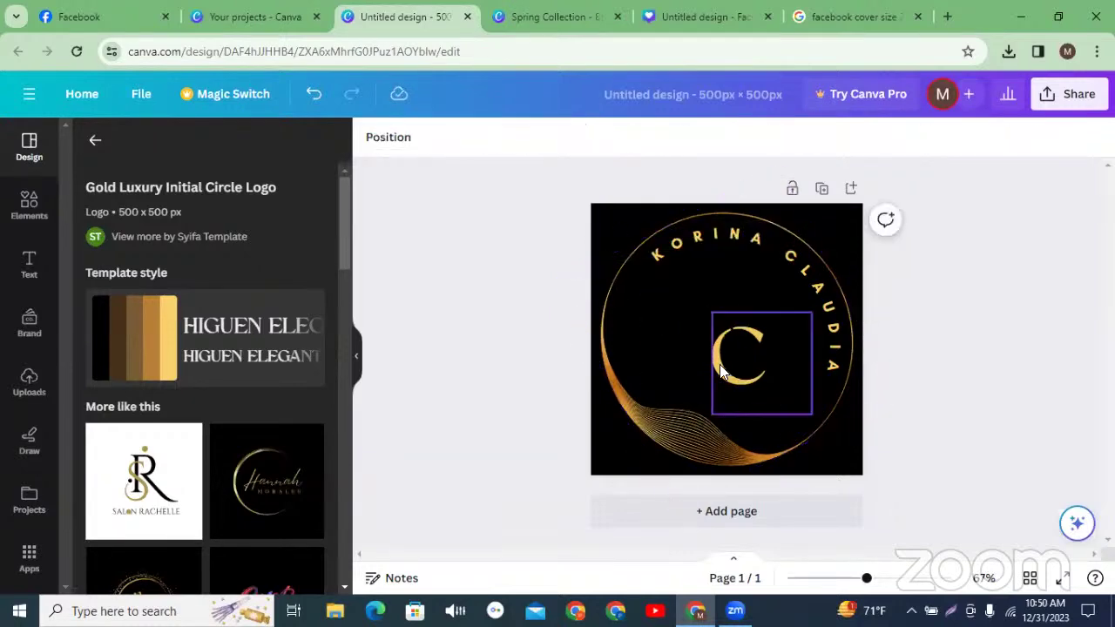
pyautogui.click(716, 366)
pyautogui.press('Delete')
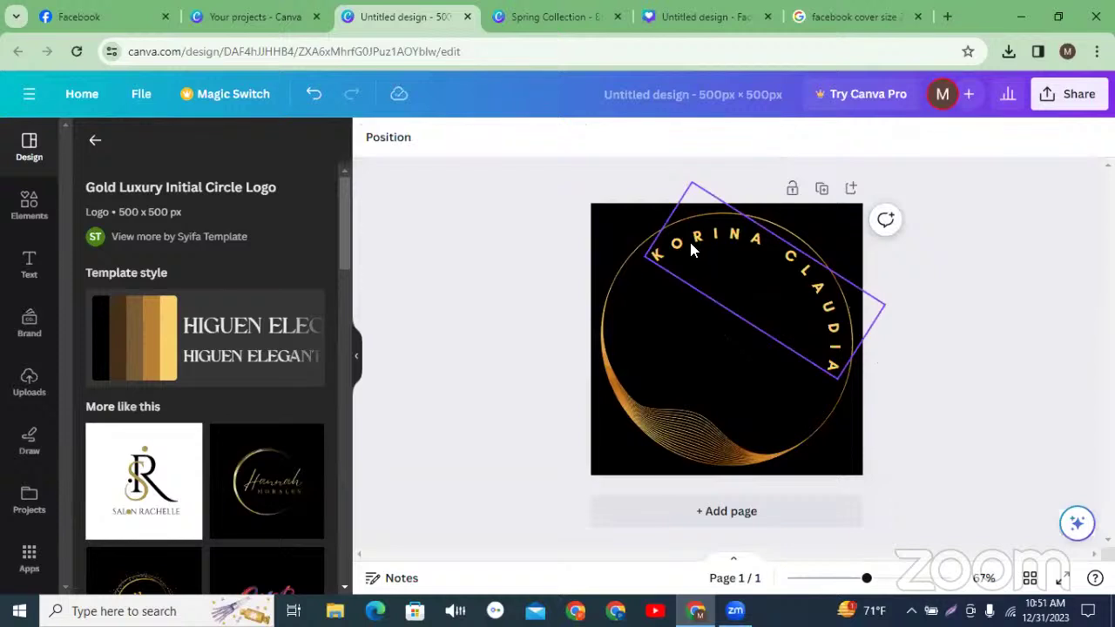
# Step: Delete the curved name text and the gold wave circle, leaving only the black background
pyautogui.click(691, 245)
pyautogui.press('Delete')
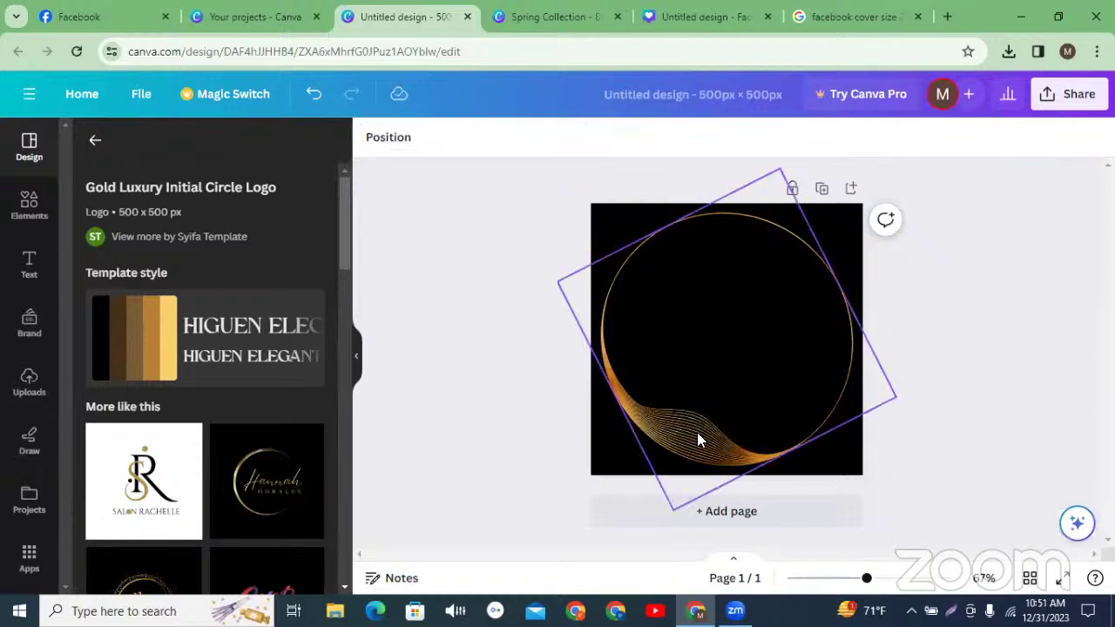
pyautogui.click(685, 434)
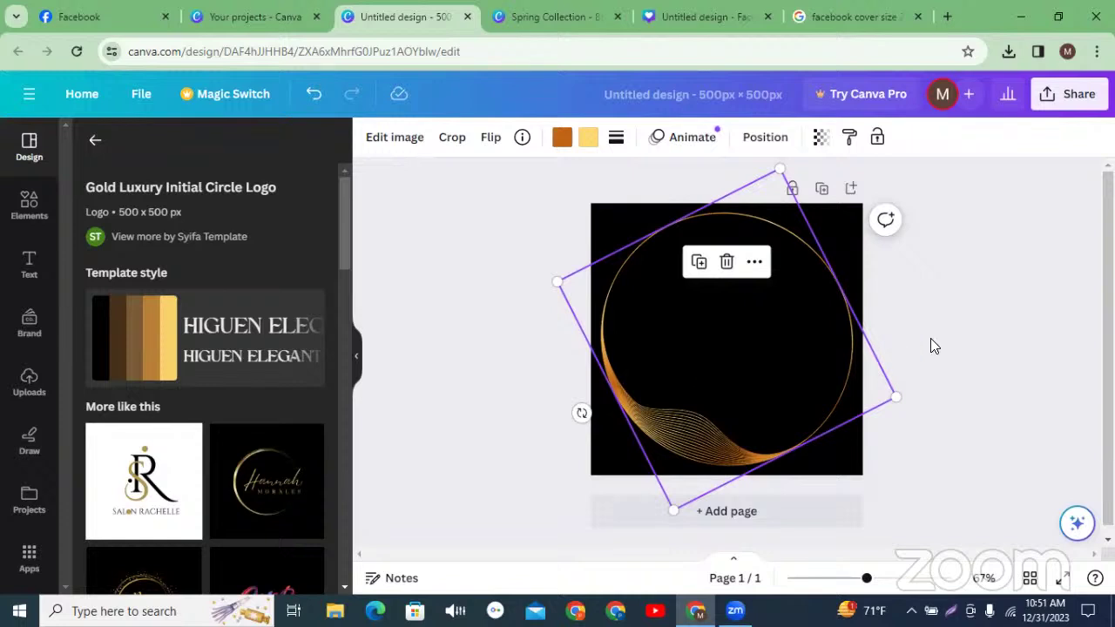
pyautogui.press('Delete')
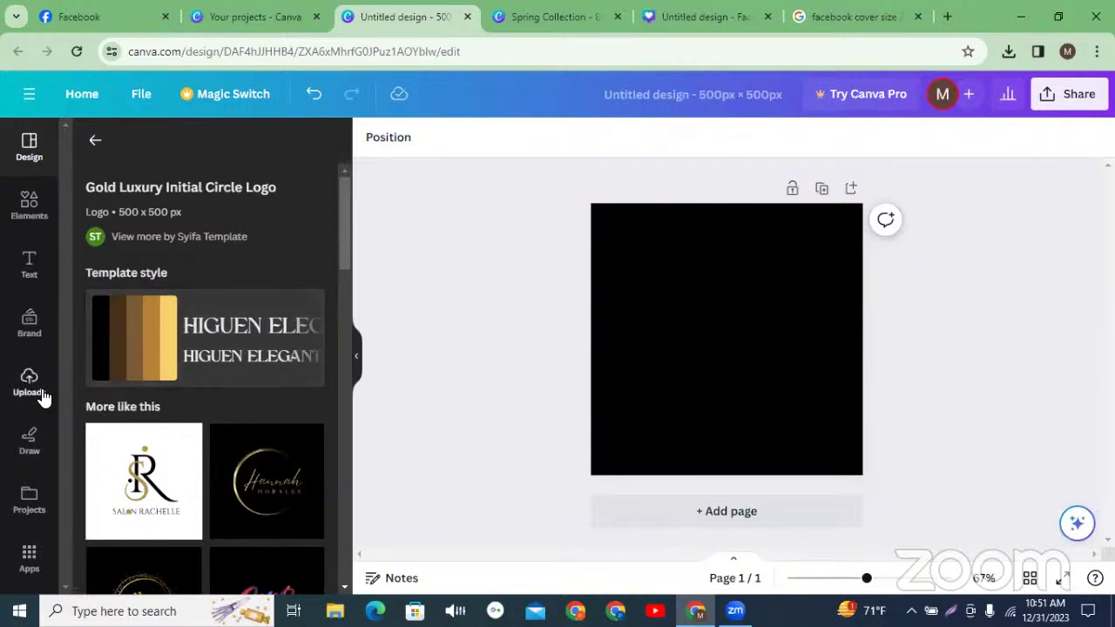
# Step: Browse the full Grids collection among the design elements for a layout that could suit the logo
pyautogui.click(27, 206)
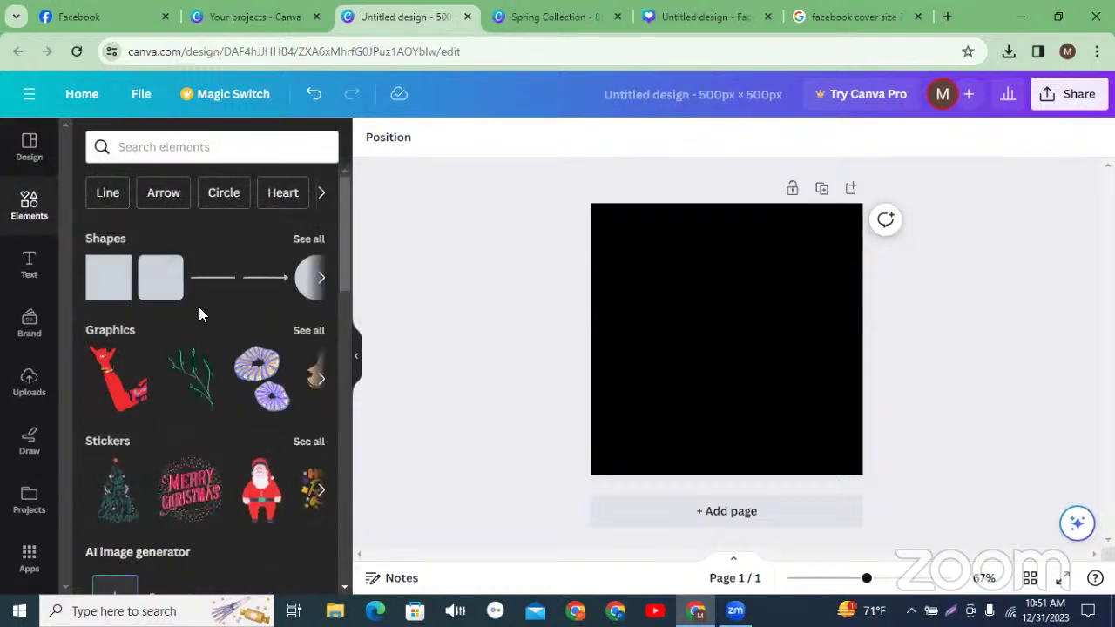
pyautogui.scroll(-5, 199, 302)
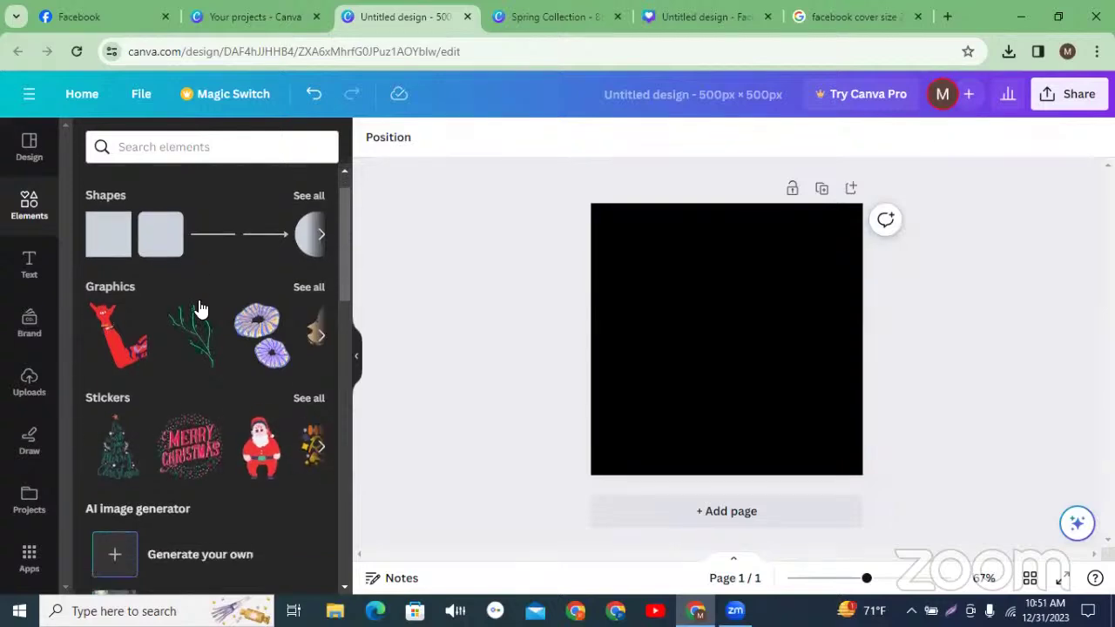
pyautogui.scroll(-5, 198, 300)
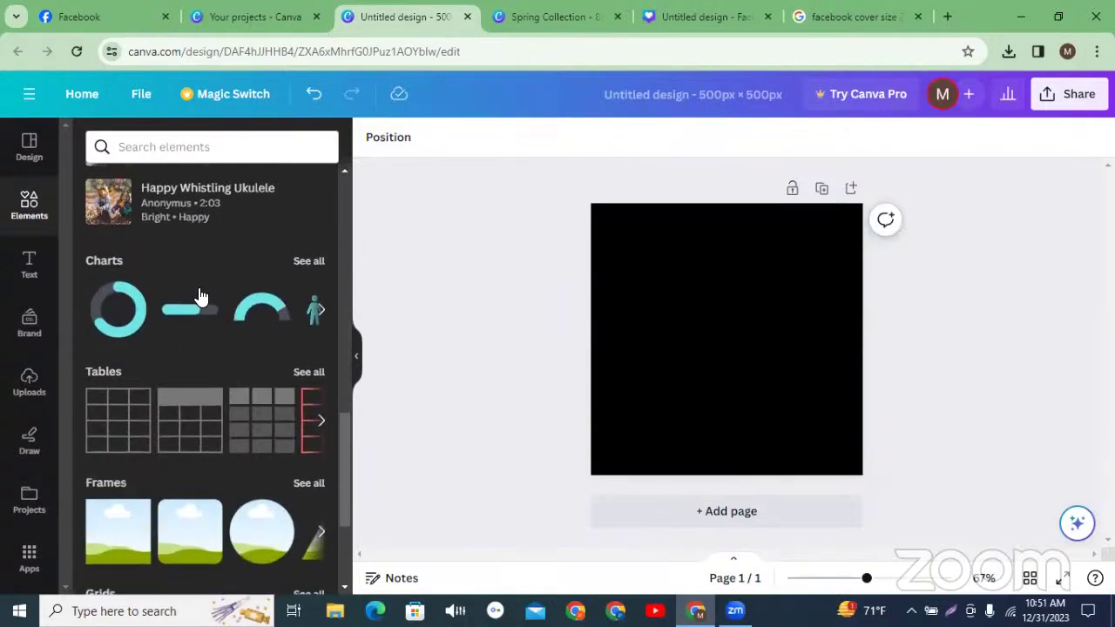
pyautogui.scroll(-1, 198, 284)
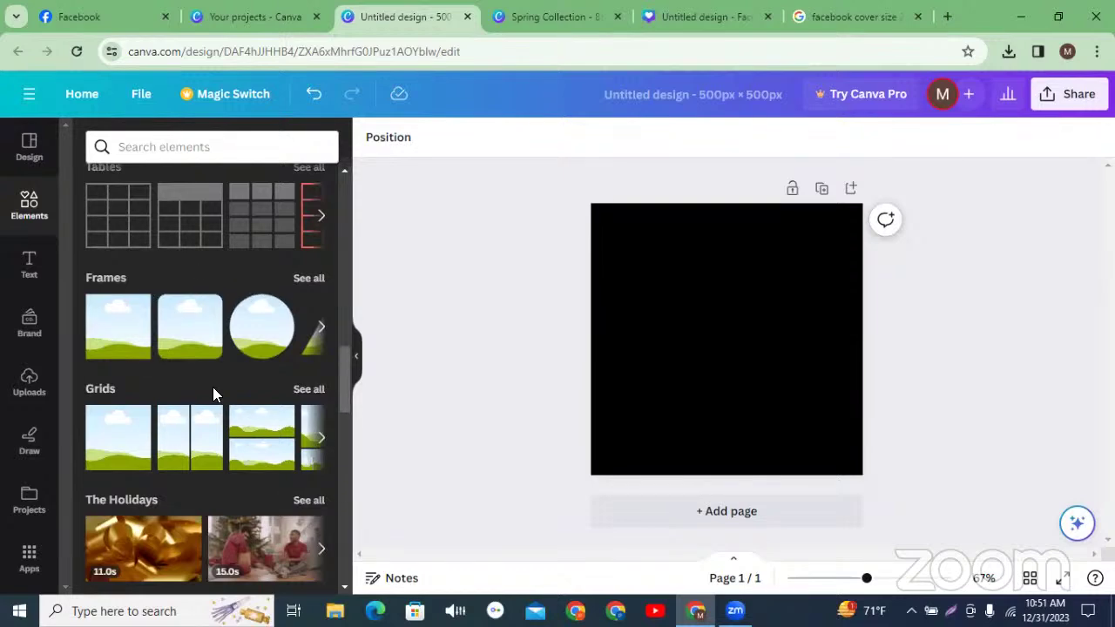
pyautogui.click(303, 390)
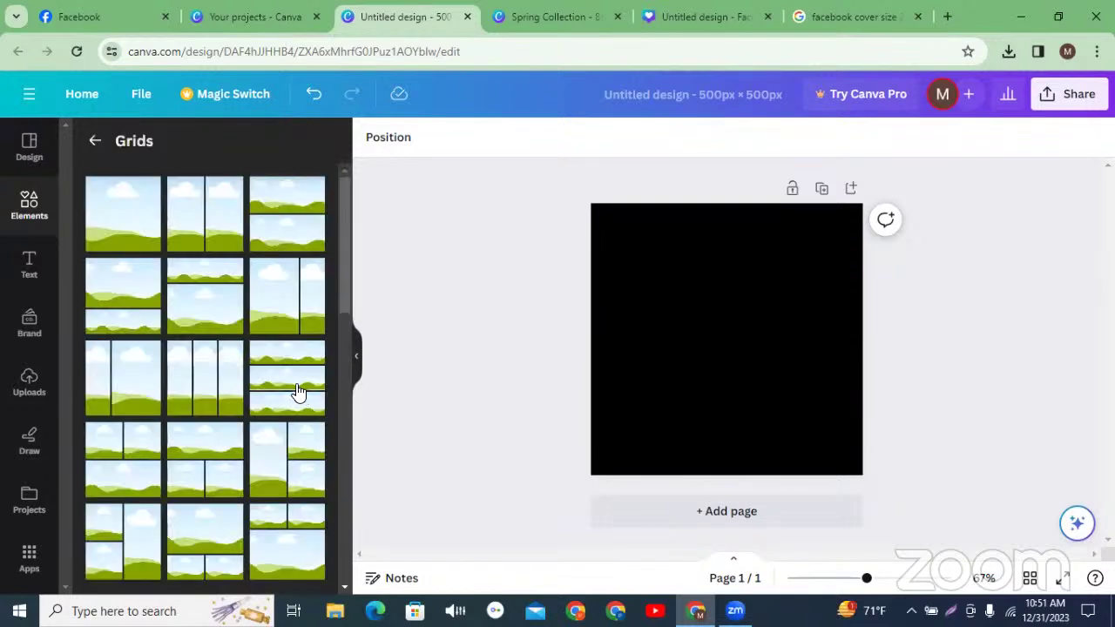
pyautogui.scroll(-1, 221, 372)
pyautogui.scroll(-5, 220, 373)
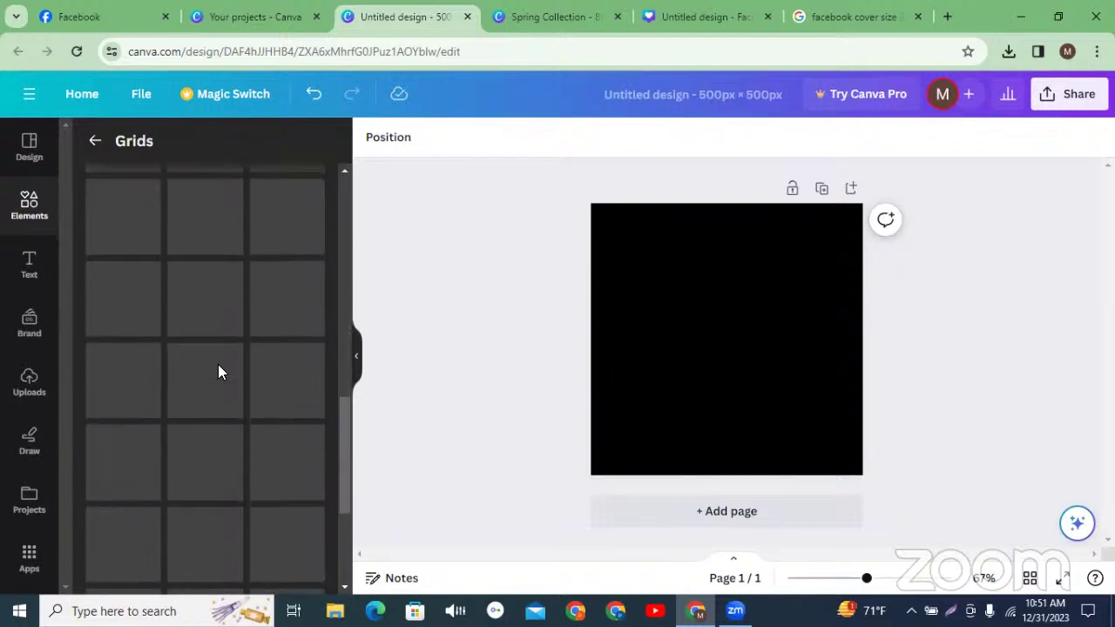
pyautogui.scroll(-5, 213, 320)
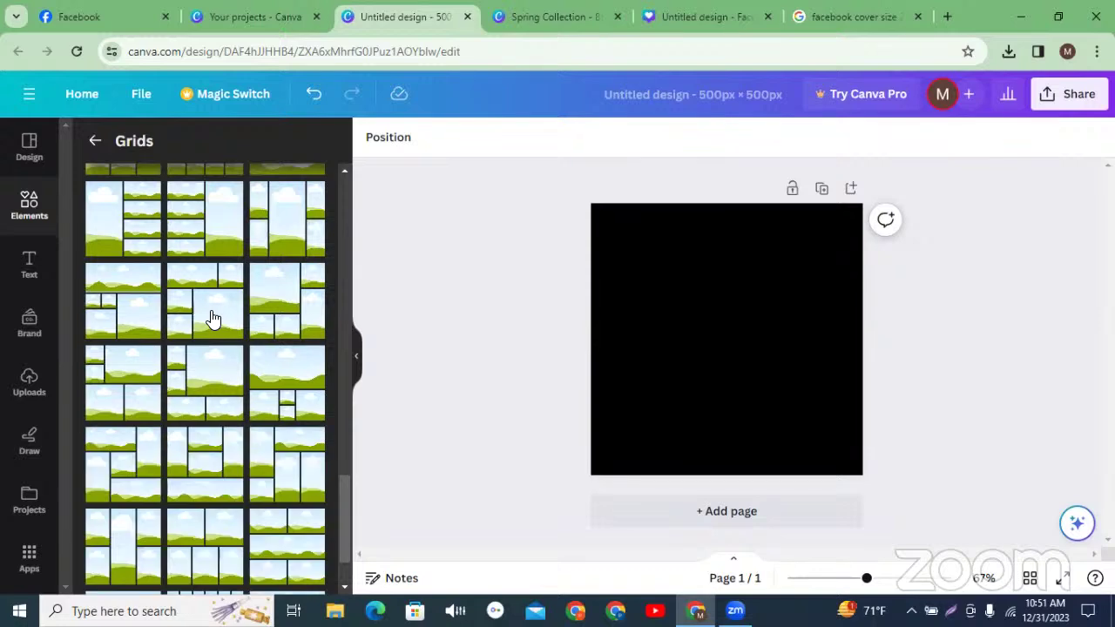
pyautogui.scroll(-3, 212, 315)
pyautogui.scroll(-5, 209, 312)
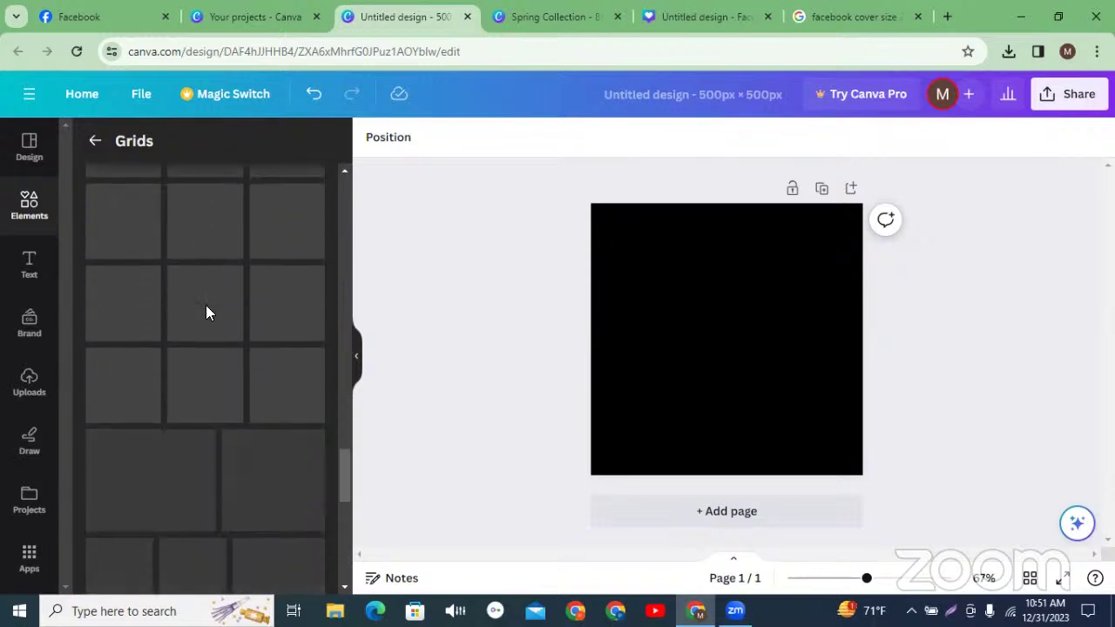
pyautogui.scroll(-5, 209, 312)
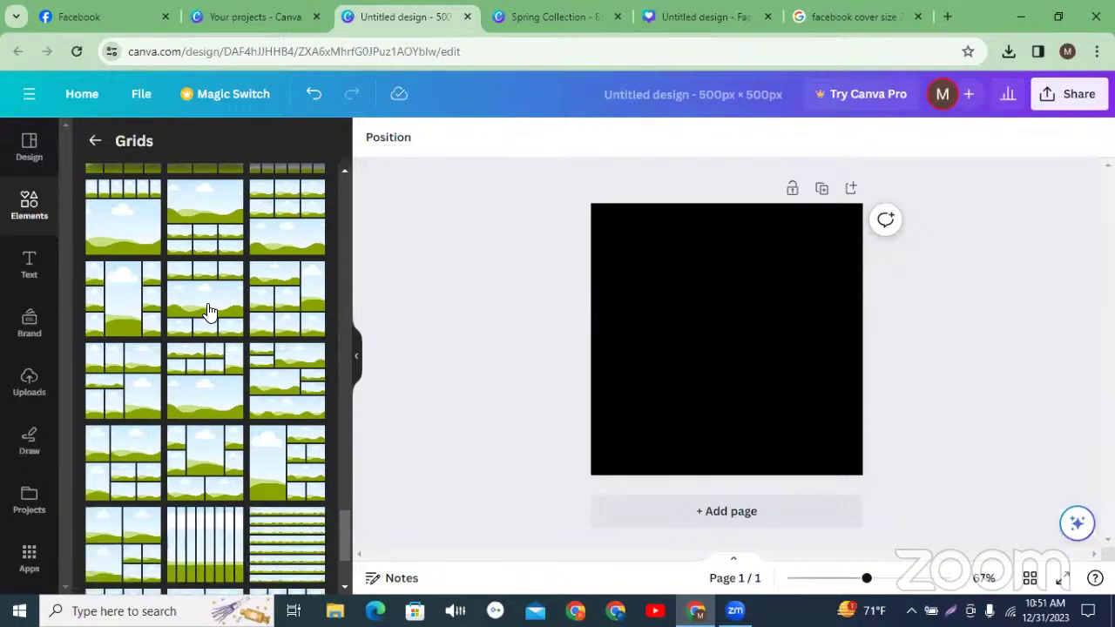
pyautogui.scroll(-3, 209, 312)
pyautogui.scroll(-3, 209, 311)
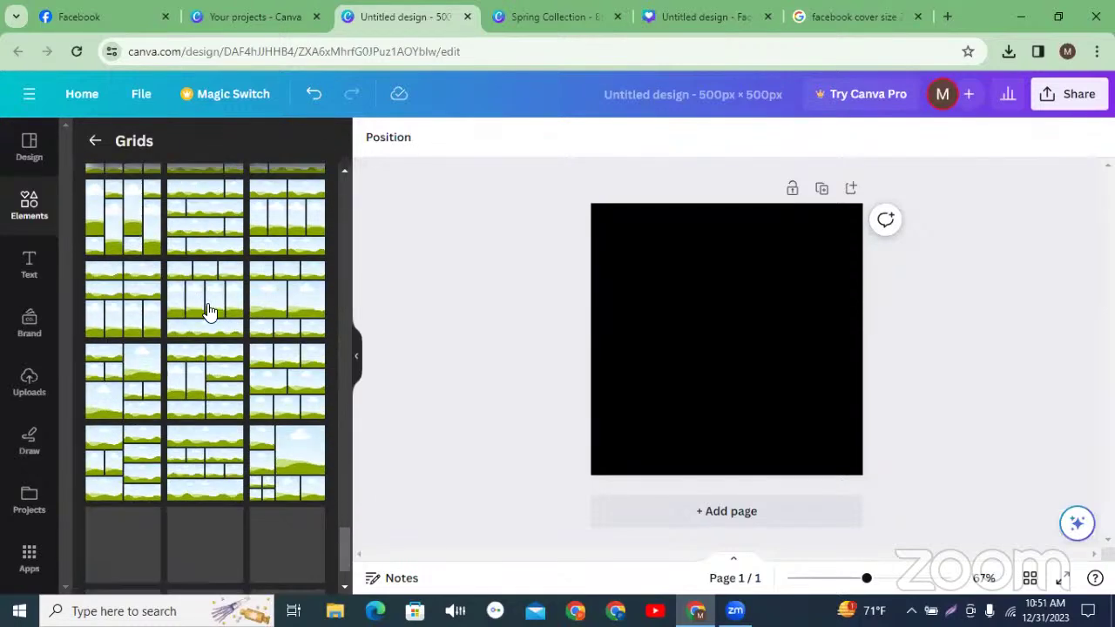
pyautogui.scroll(-8, 209, 309)
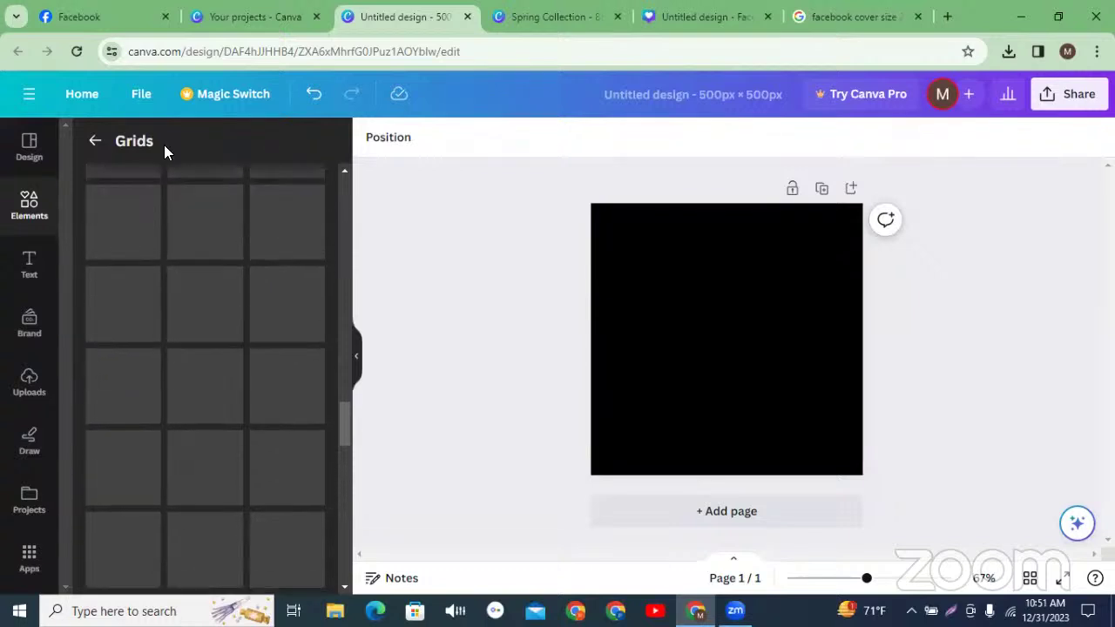
# Step: Look through the full Frames collection and add the circular frame with a thin outline to the canvas
pyautogui.click(93, 141)
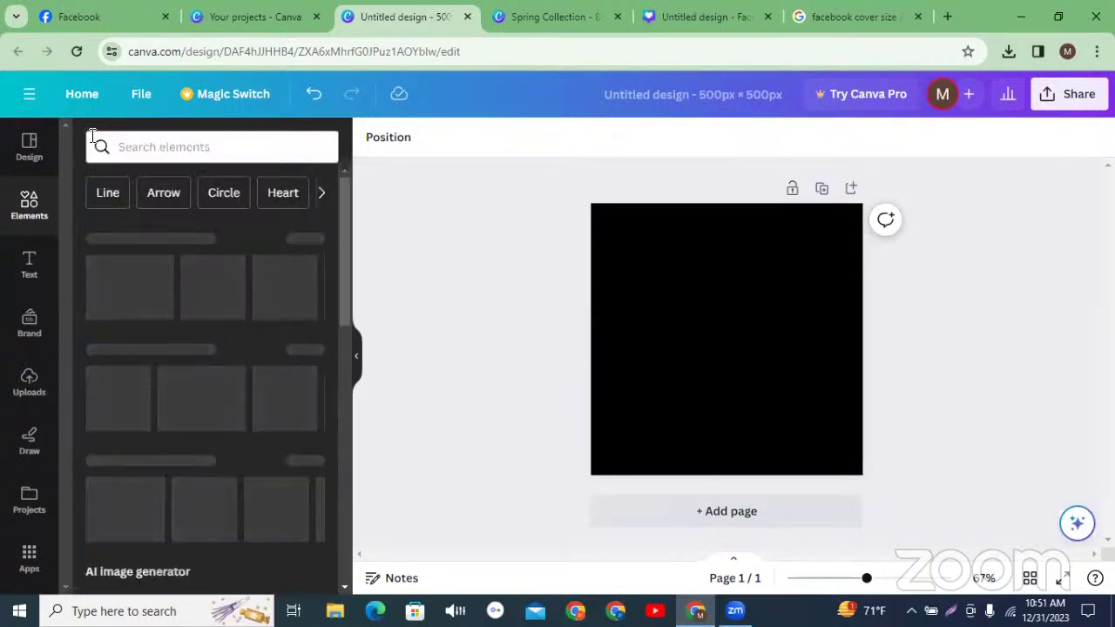
pyautogui.scroll(-2, 217, 322)
pyautogui.scroll(-8, 218, 323)
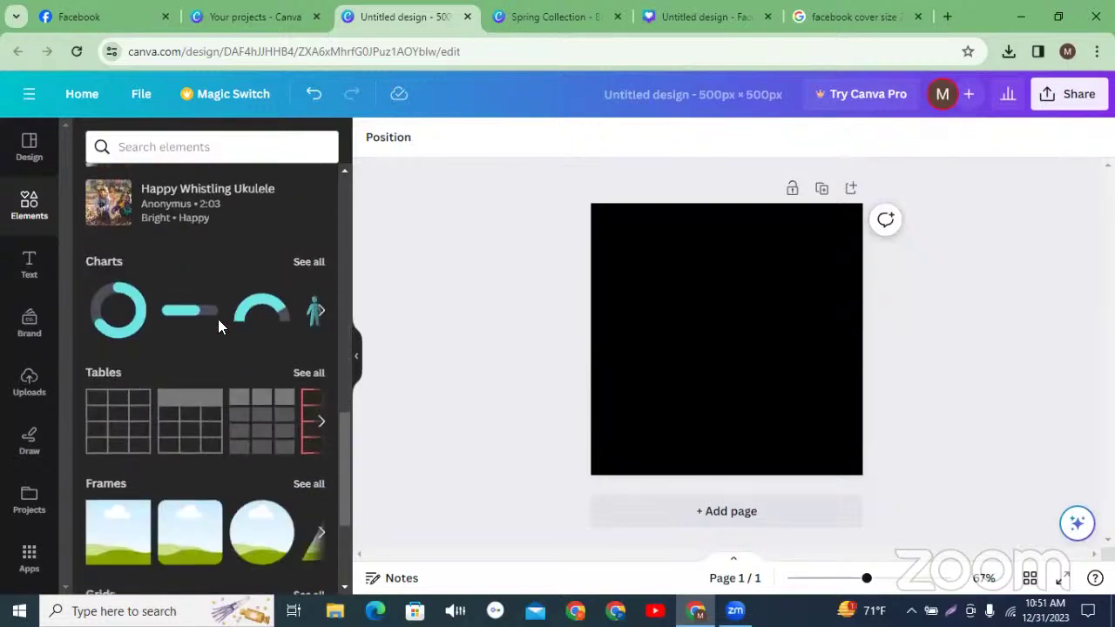
pyautogui.scroll(-1, 268, 383)
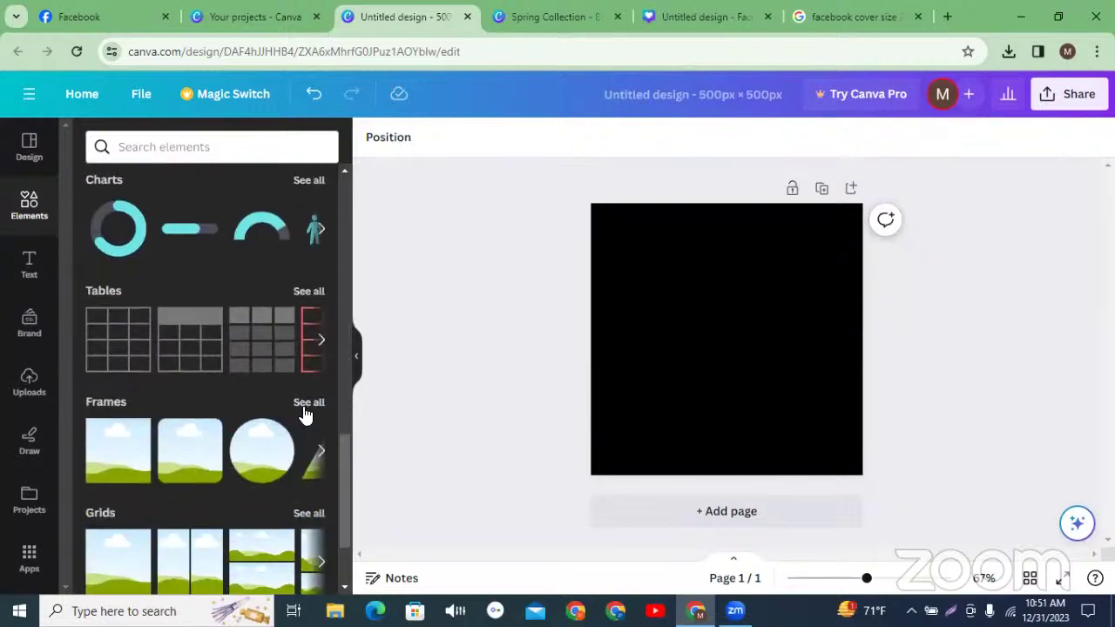
pyautogui.click(307, 402)
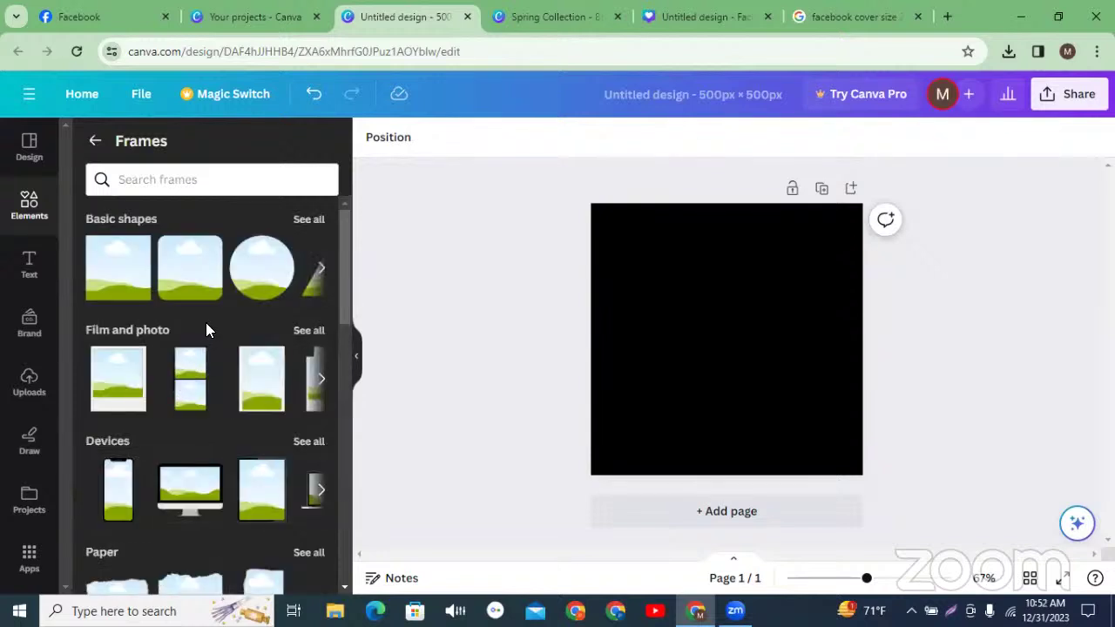
pyautogui.scroll(-5, 207, 324)
pyautogui.scroll(-3, 207, 327)
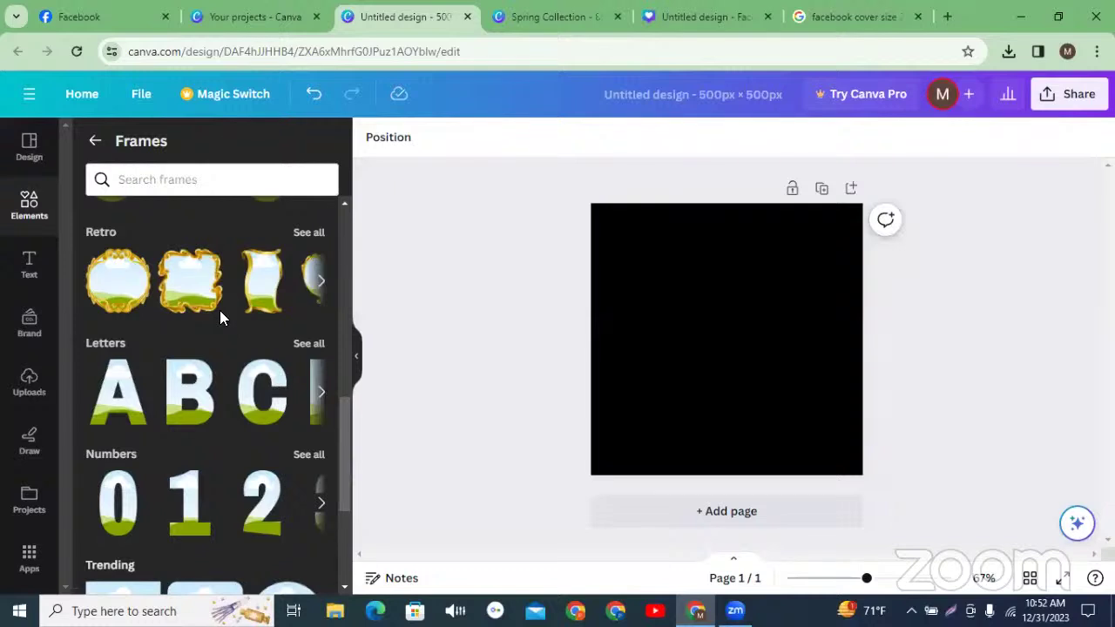
pyautogui.scroll(-3, 219, 314)
pyautogui.scroll(-8, 226, 311)
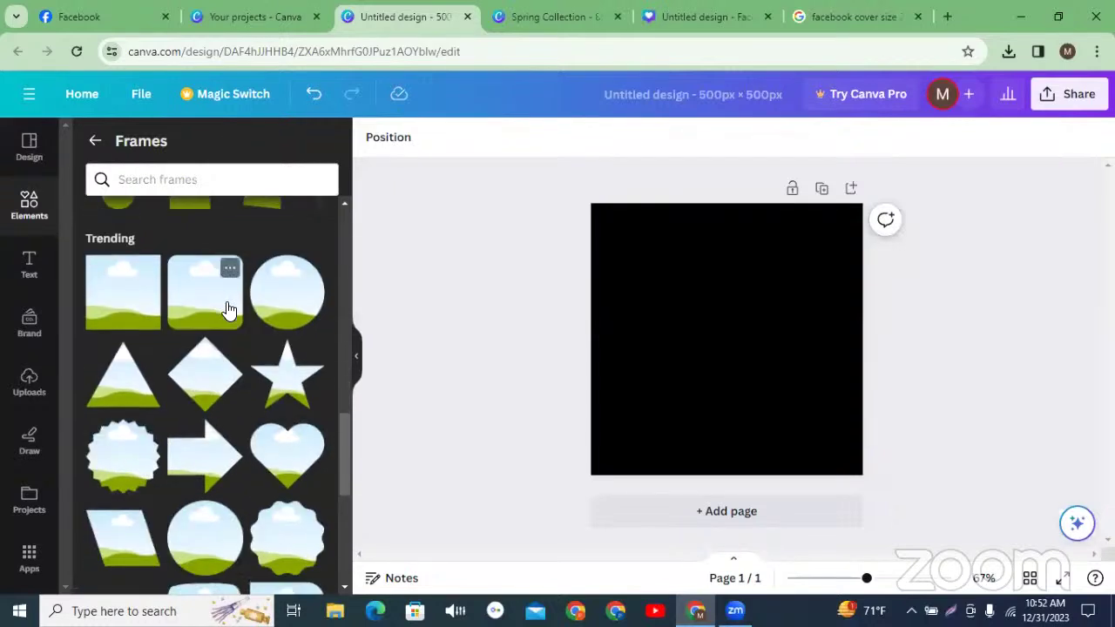
pyautogui.scroll(-7, 226, 308)
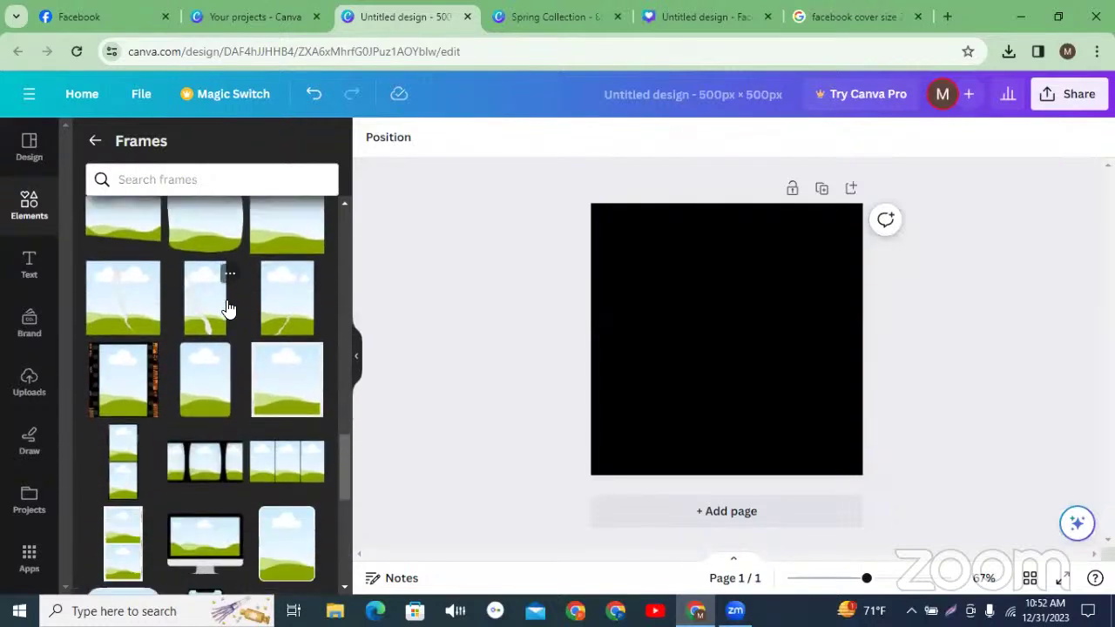
pyautogui.scroll(-8, 227, 305)
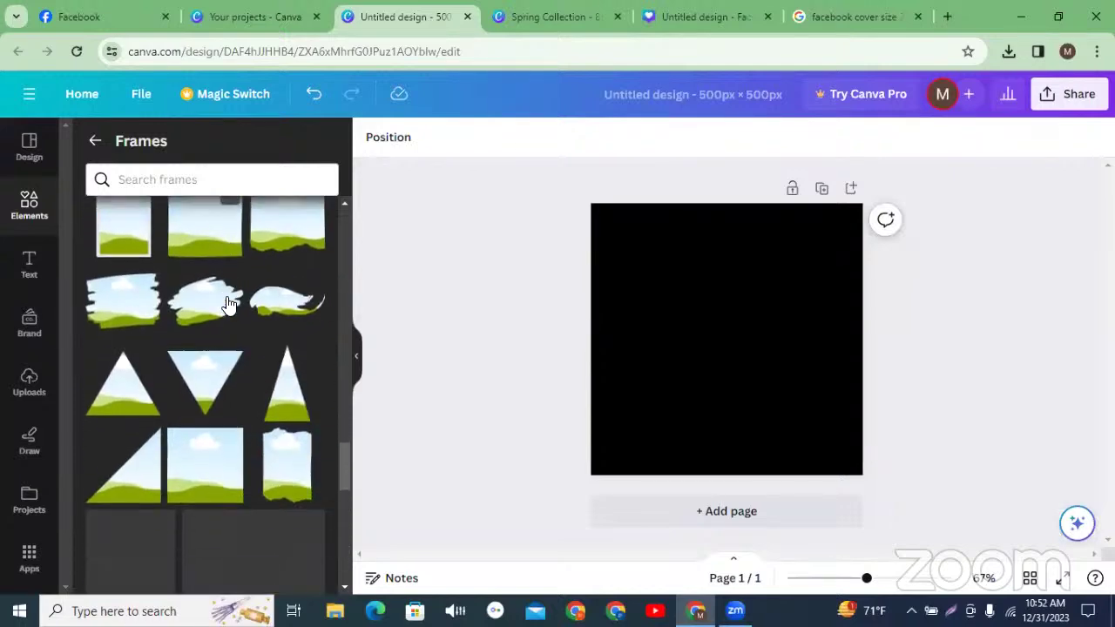
pyautogui.scroll(-6, 227, 305)
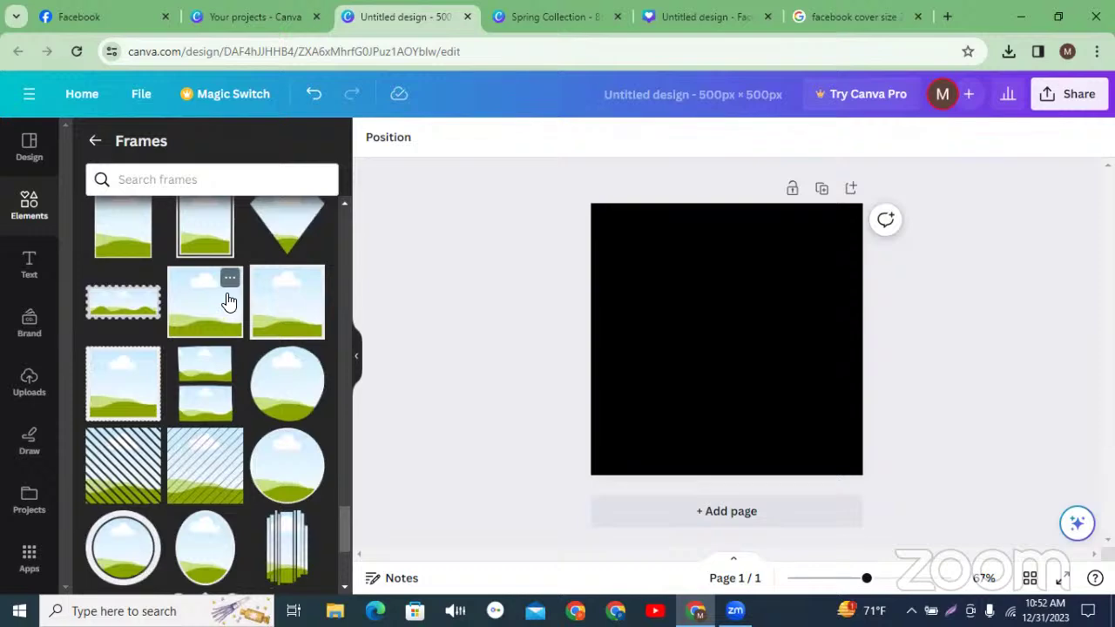
pyautogui.click(274, 479)
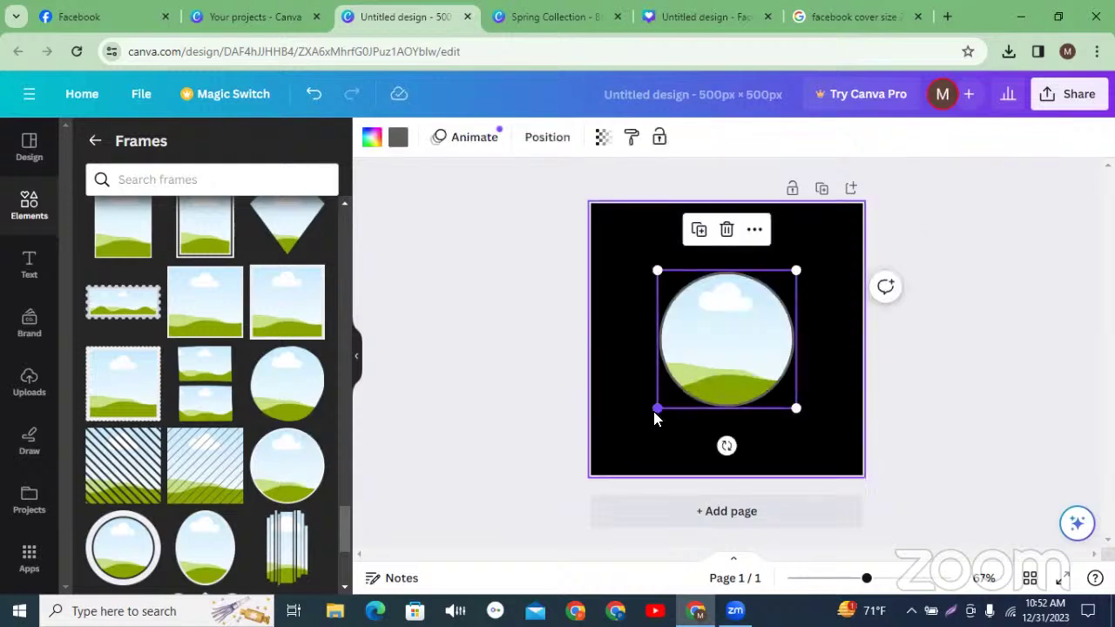
# Step: Enlarge the circular frame until it fills the whole square canvas, and colour its outline red
pyautogui.moveTo(657, 407); pyautogui.dragTo(589, 475)
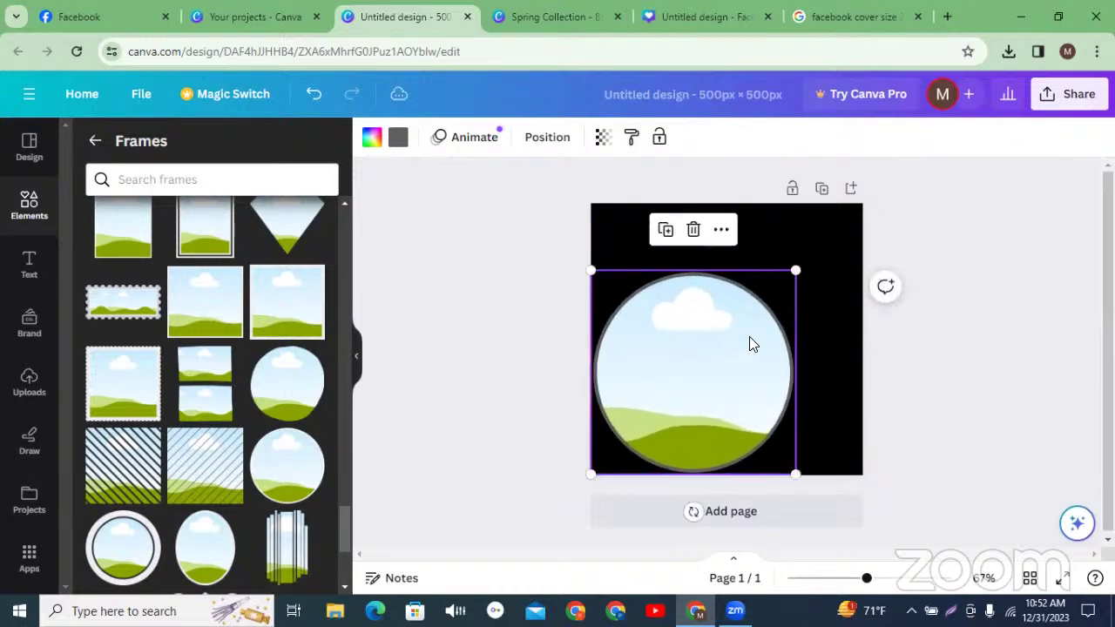
pyautogui.moveTo(795, 271); pyautogui.dragTo(863, 205)
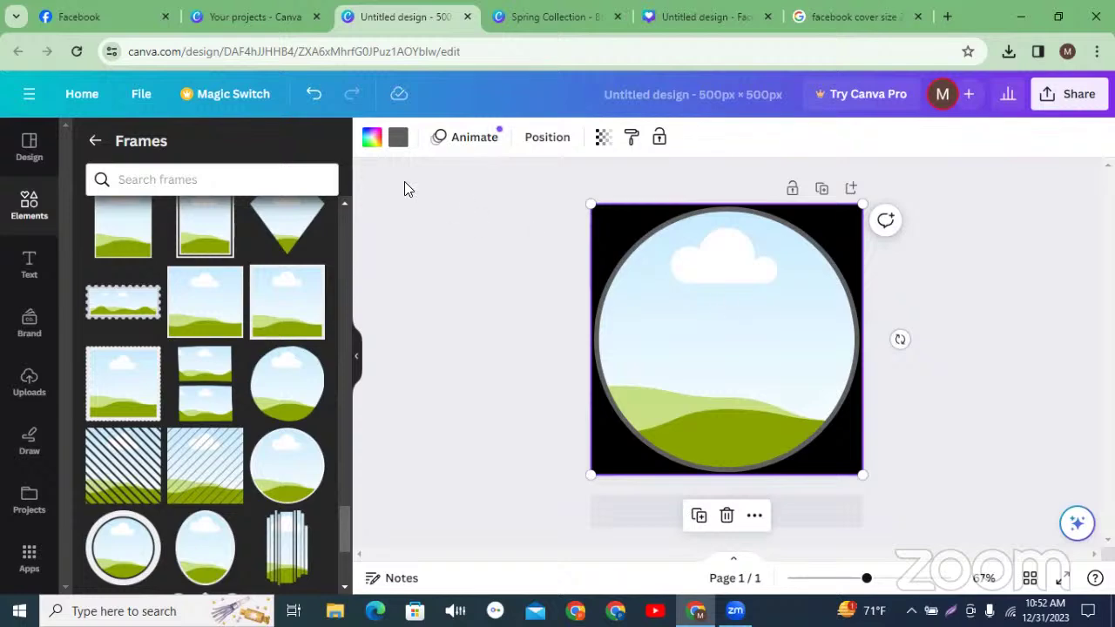
pyautogui.click(397, 140)
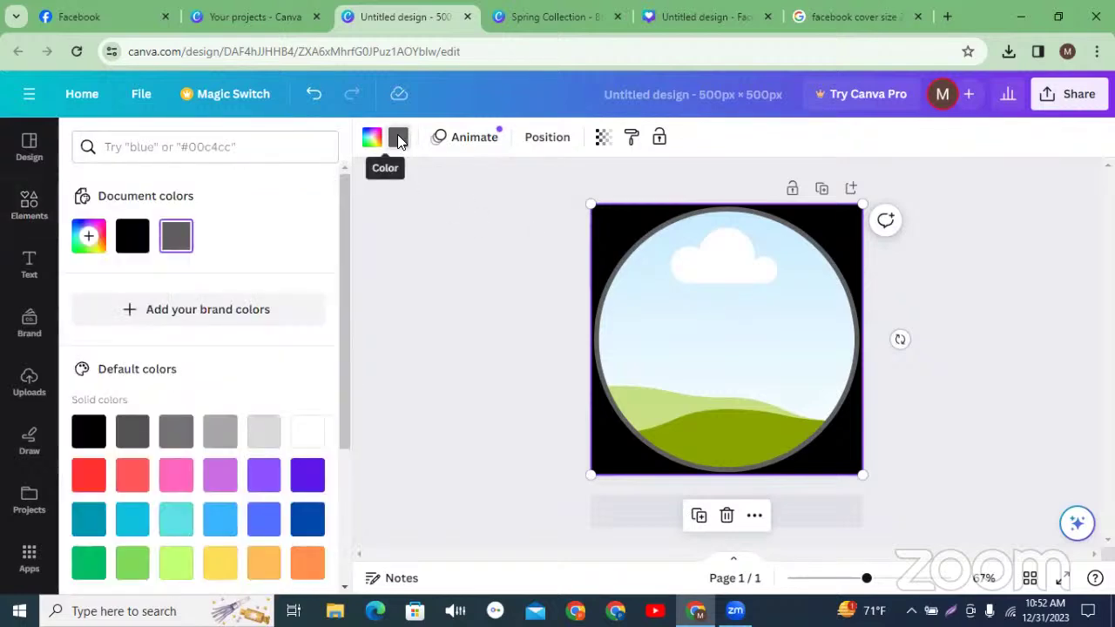
pyautogui.click(89, 475)
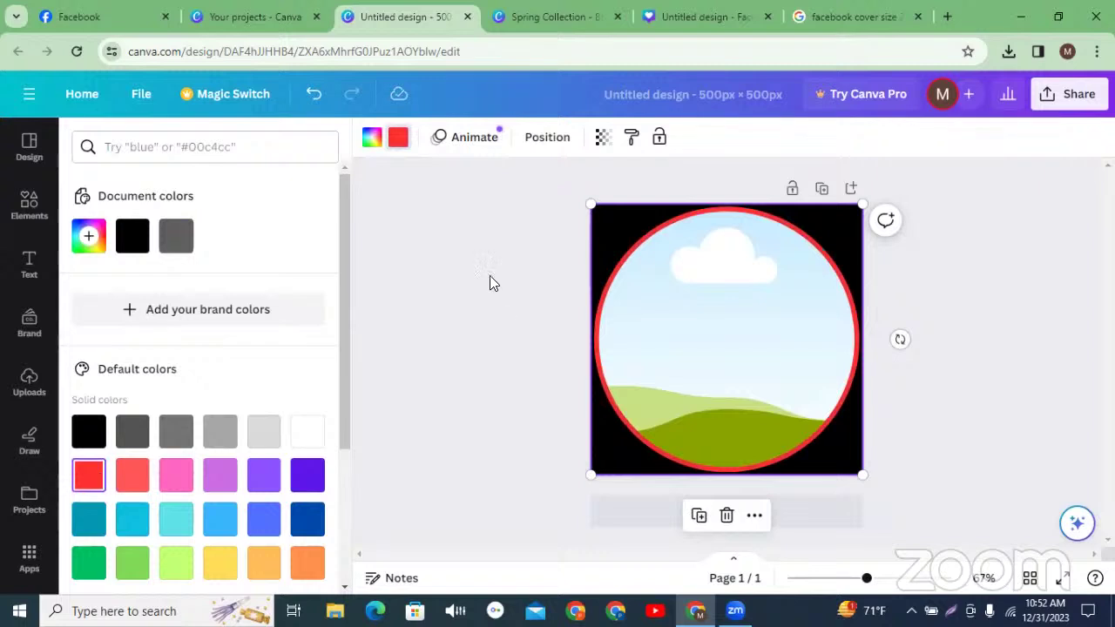
pyautogui.click(451, 275)
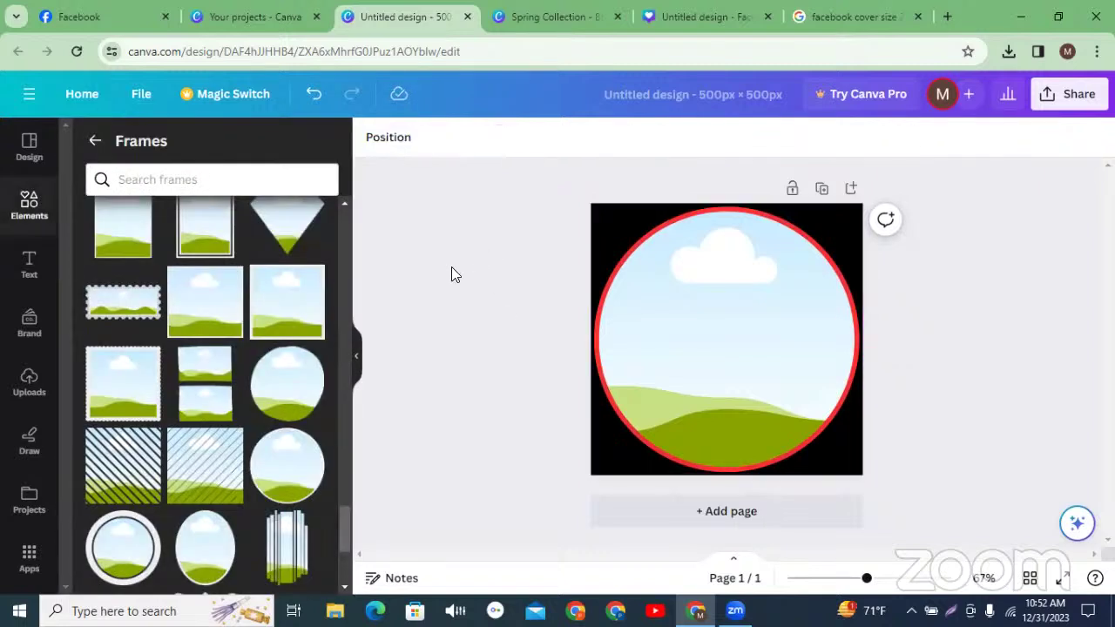
pyautogui.click(676, 287)
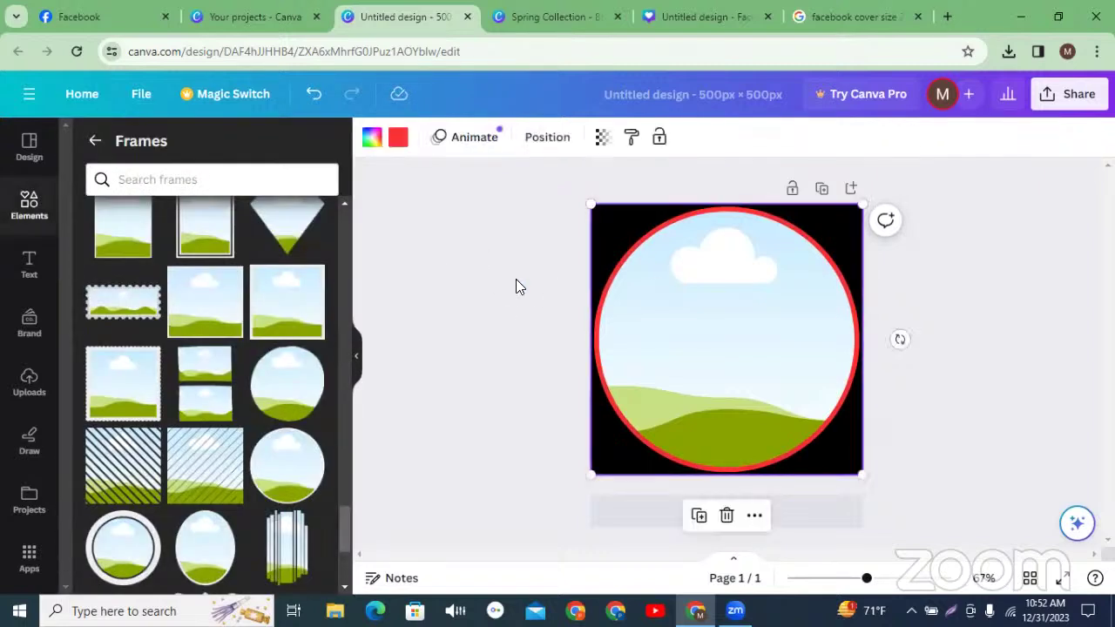
pyautogui.click(450, 316)
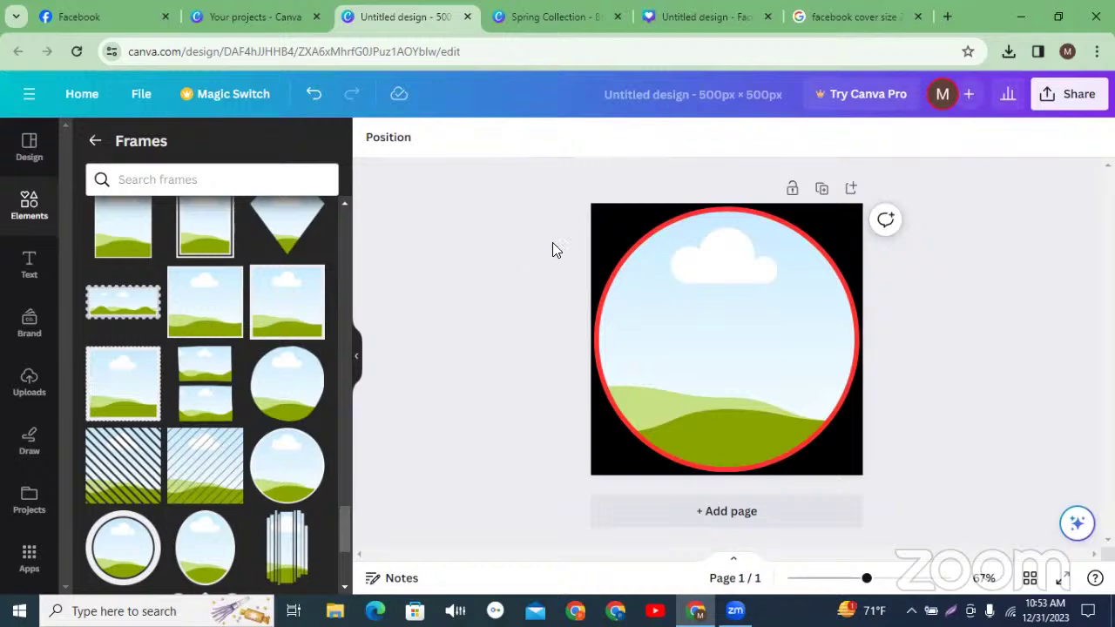
pyautogui.click(704, 329)
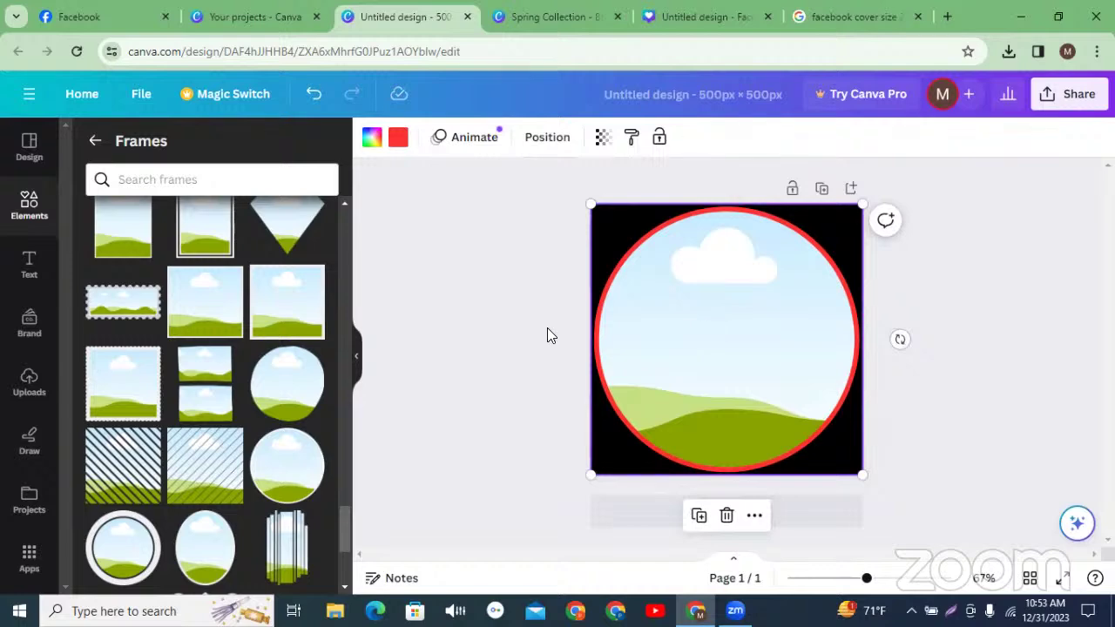
pyautogui.click(510, 336)
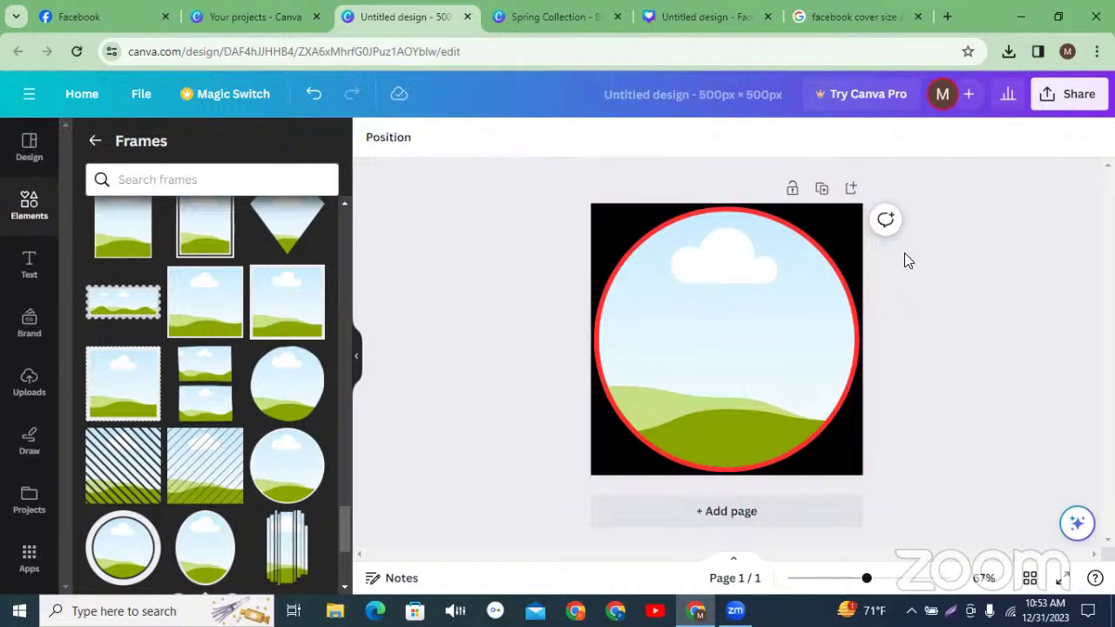
# Step: Add a second page to the design and place the round ornate gold frame from the Retro frames on it
pyautogui.click(851, 189)
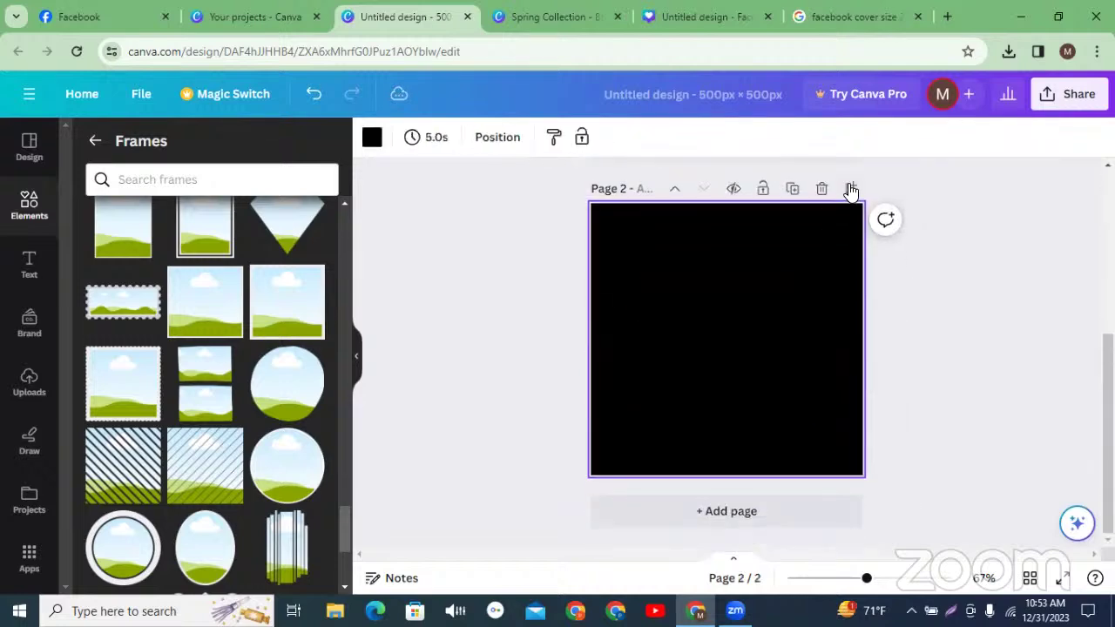
pyautogui.click(974, 360)
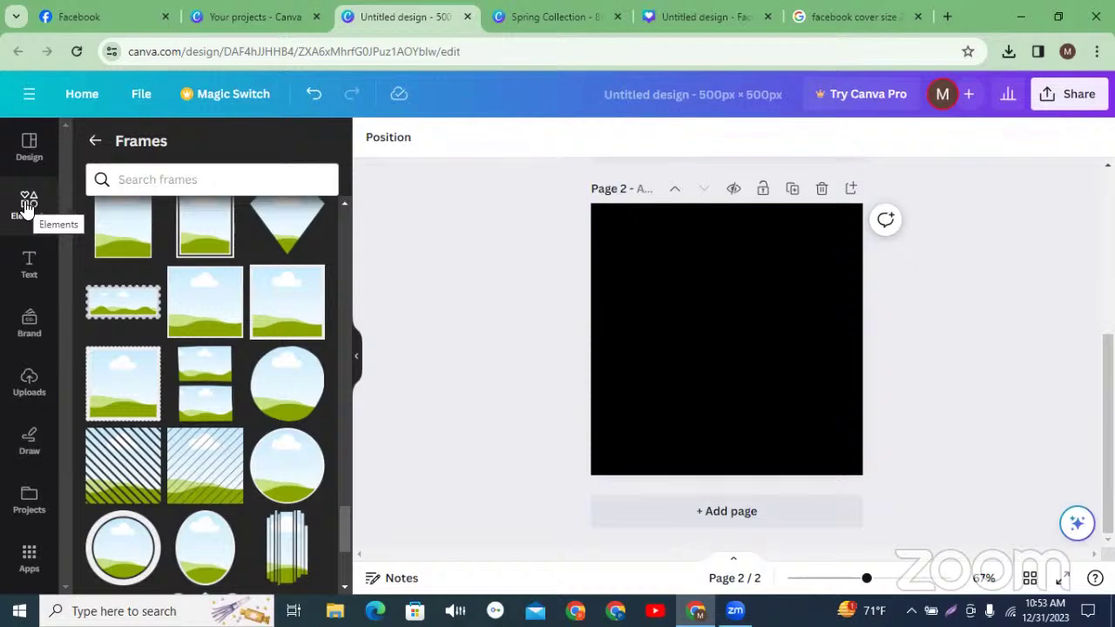
pyautogui.scroll(5, 220, 353)
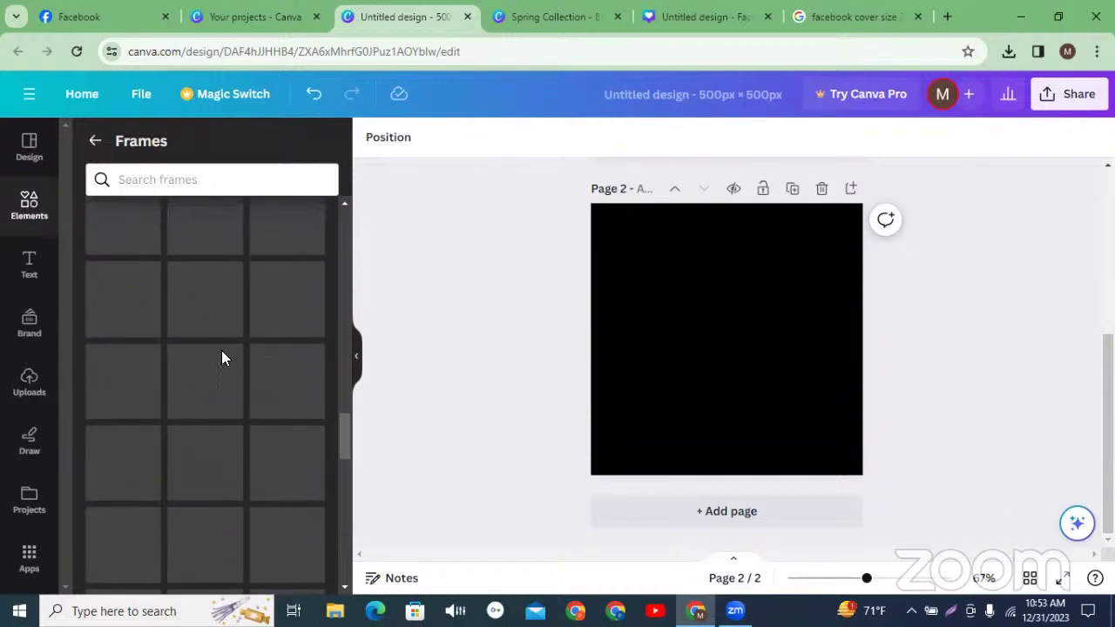
pyautogui.scroll(3, 222, 353)
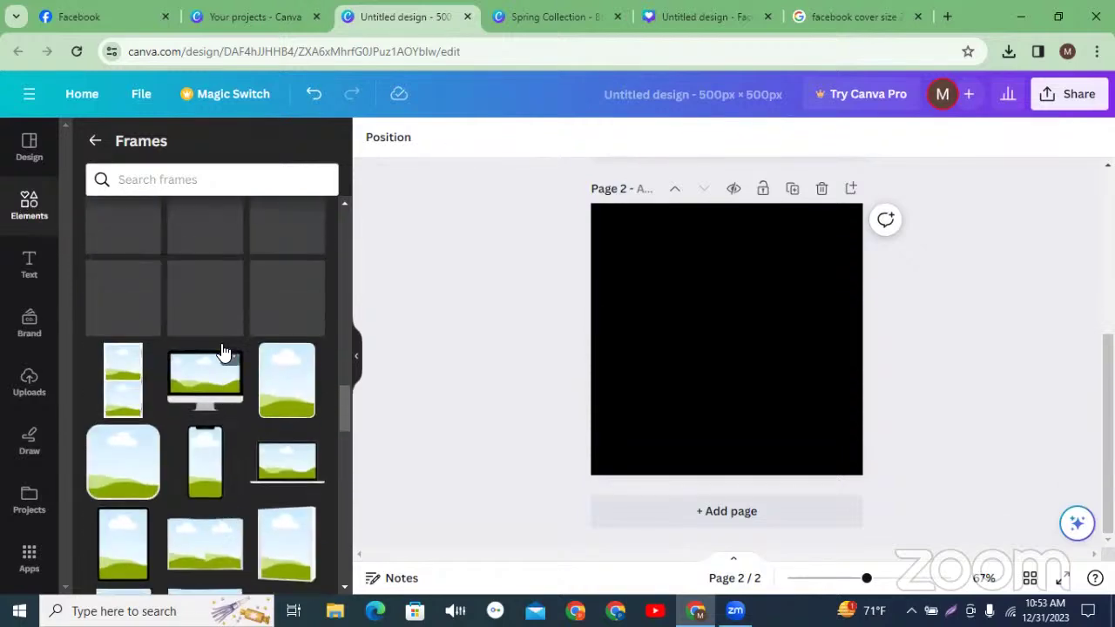
pyautogui.scroll(3, 223, 348)
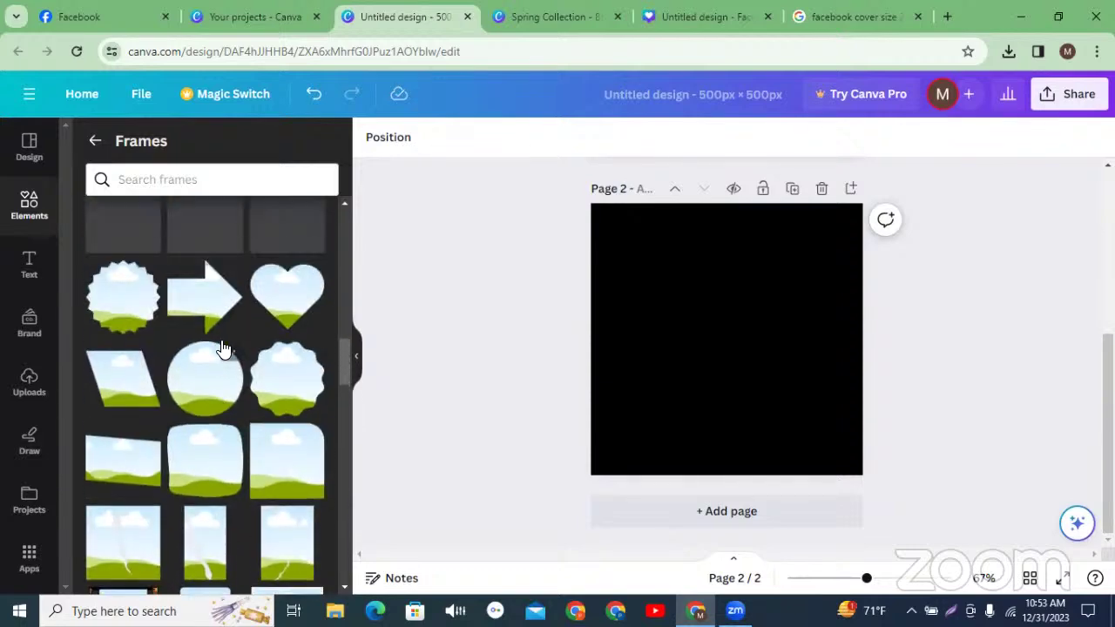
pyautogui.scroll(3, 222, 348)
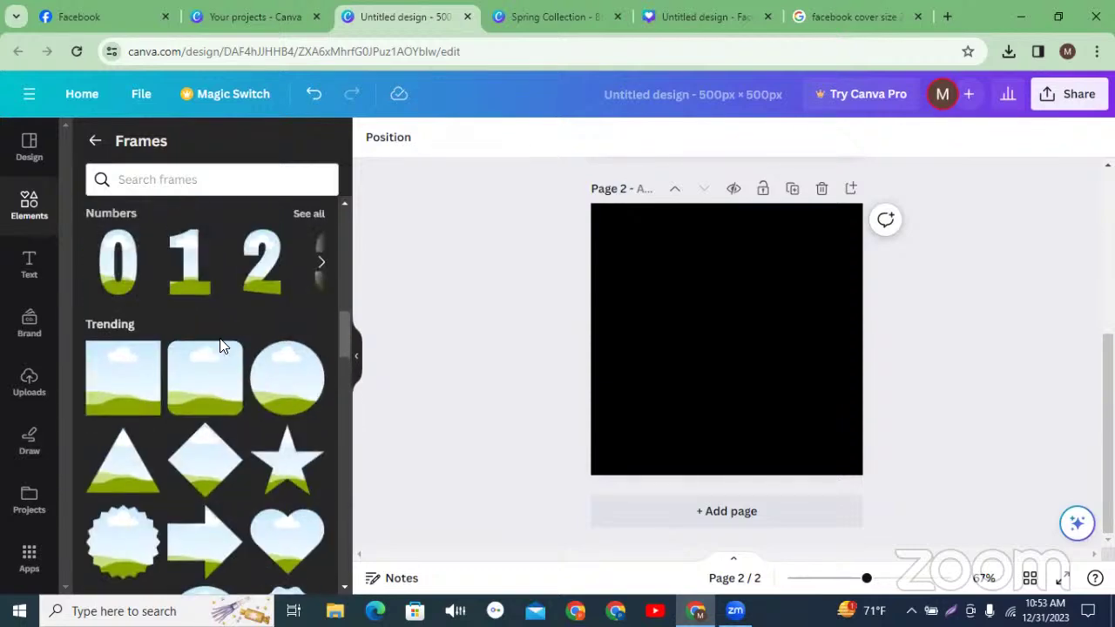
pyautogui.scroll(5, 221, 347)
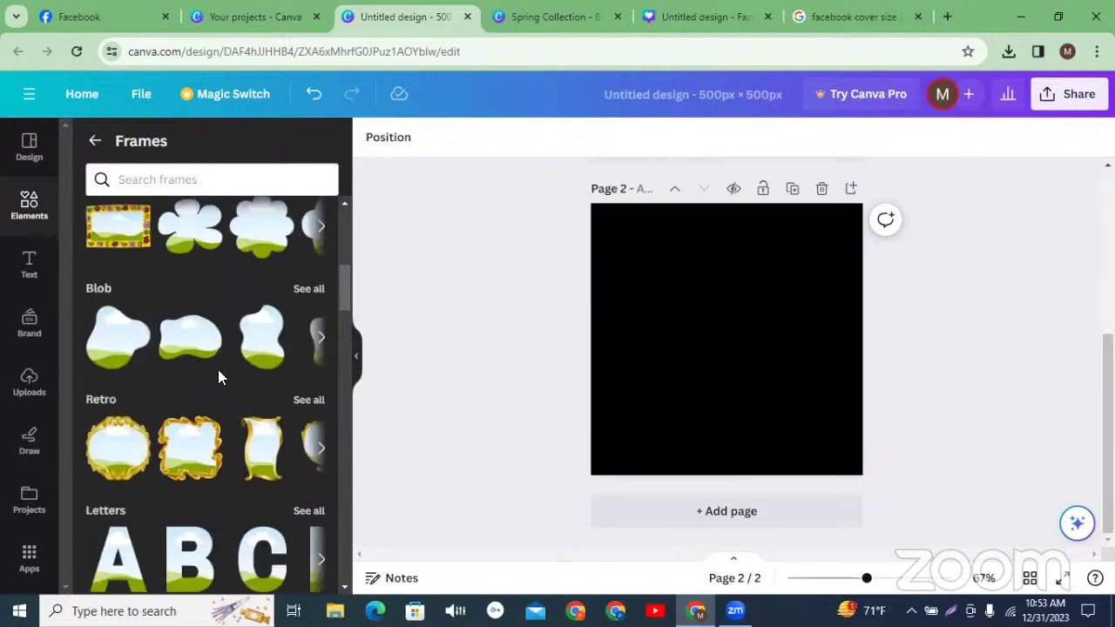
pyautogui.click(111, 454)
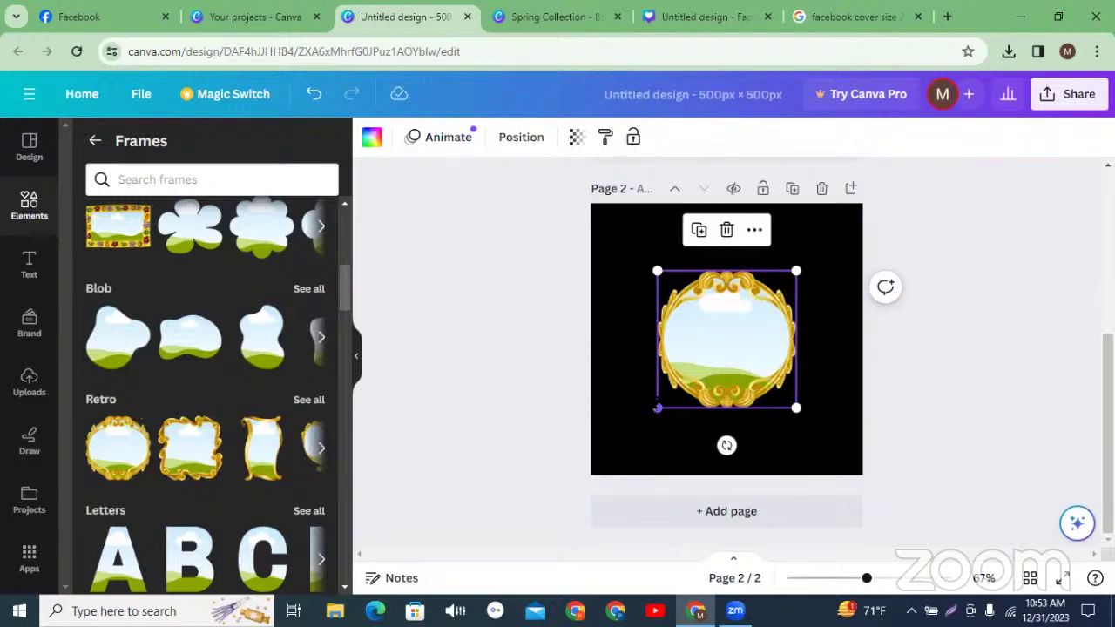
# Step: Enlarge the ornate gold frame until it fills the whole square of page 2
pyautogui.moveTo(657, 407); pyautogui.dragTo(591, 474)
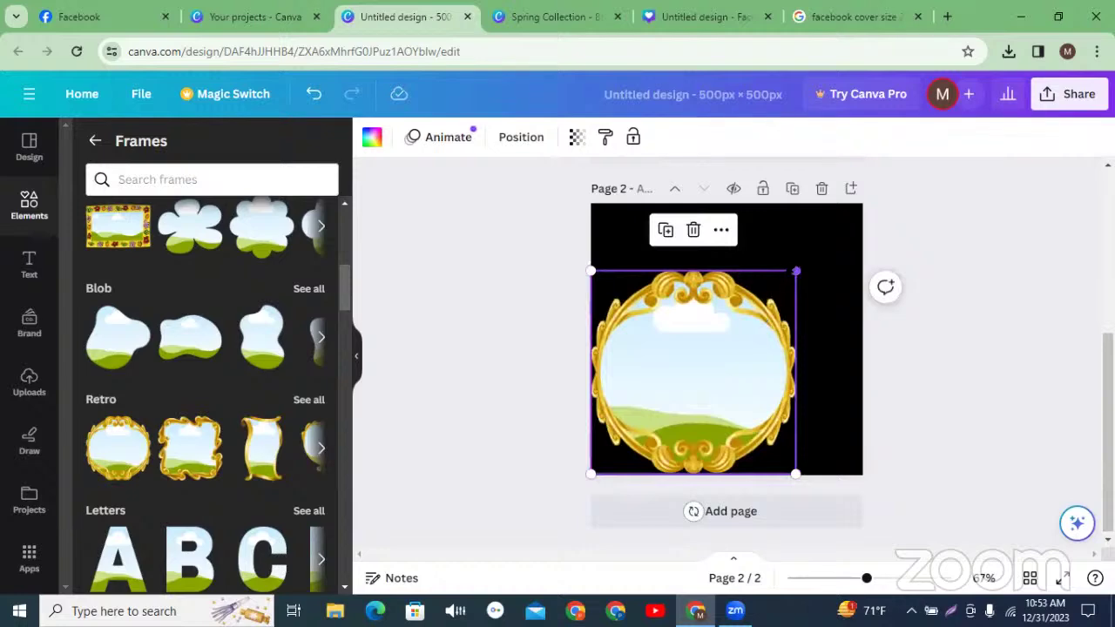
pyautogui.moveTo(795, 271); pyautogui.dragTo(863, 206)
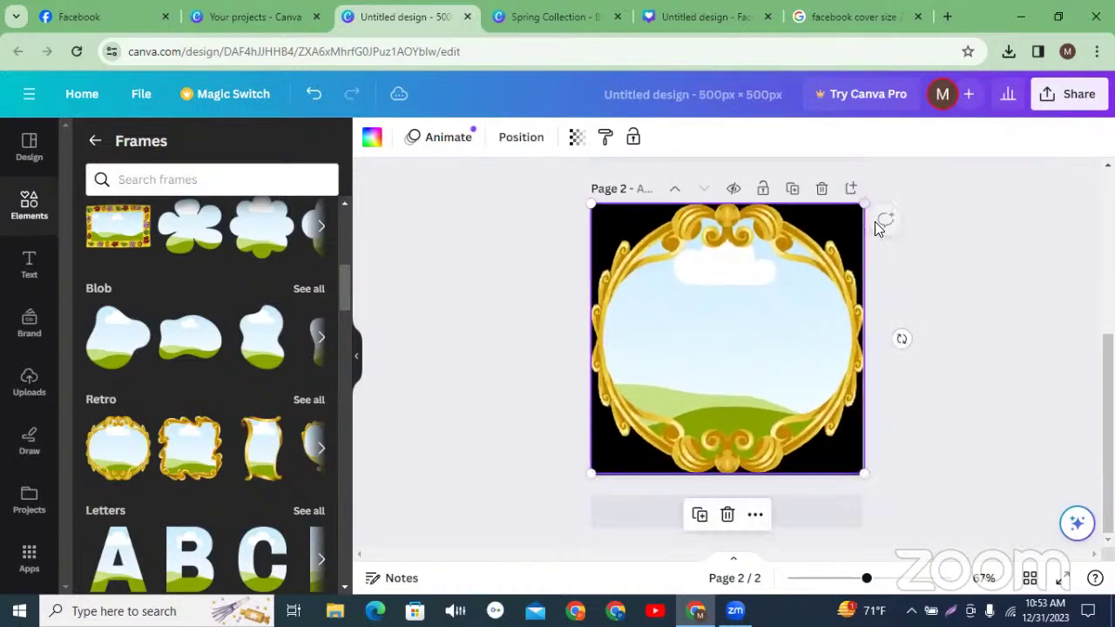
pyautogui.click(951, 377)
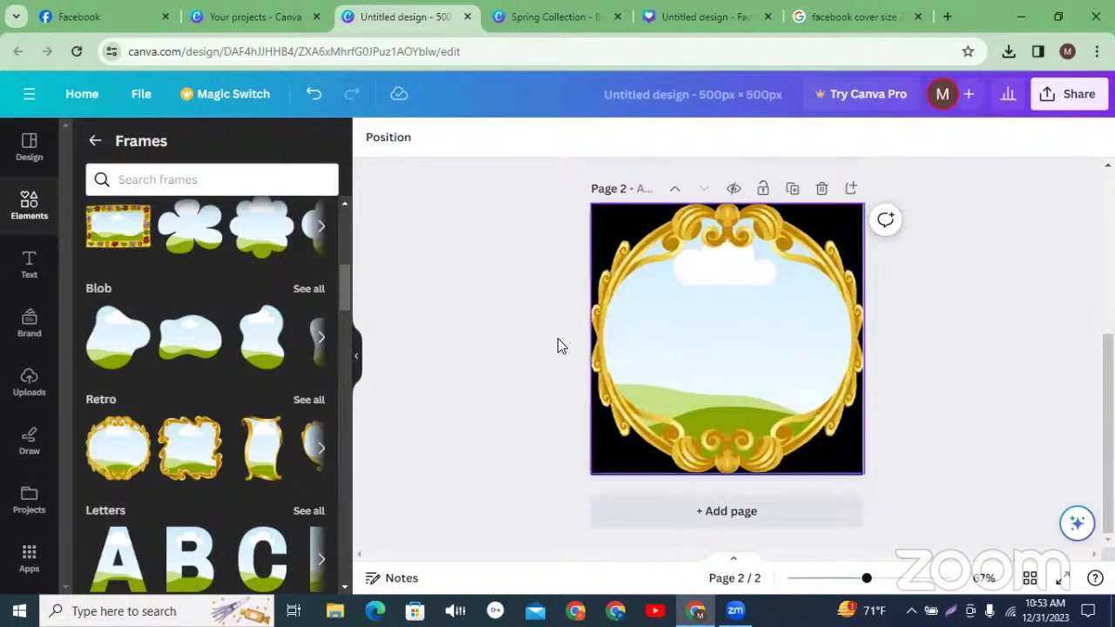
# Step: Add a heading reading BD FASHION HOUSE over the gold frame and widen its text box so it fits on one line
pyautogui.click(30, 269)
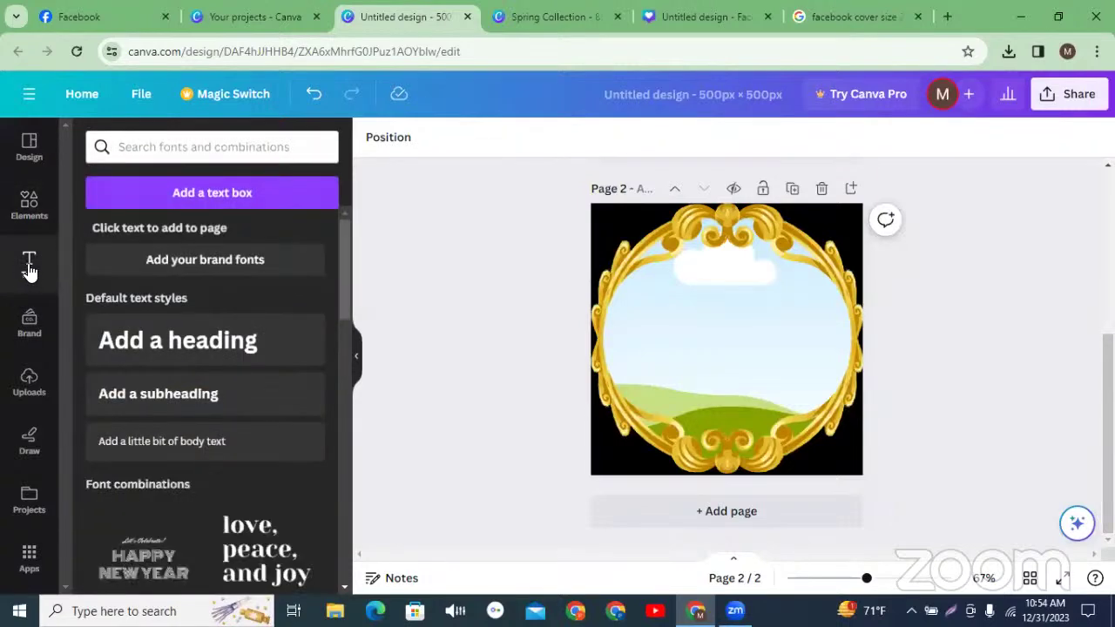
pyautogui.click(187, 344)
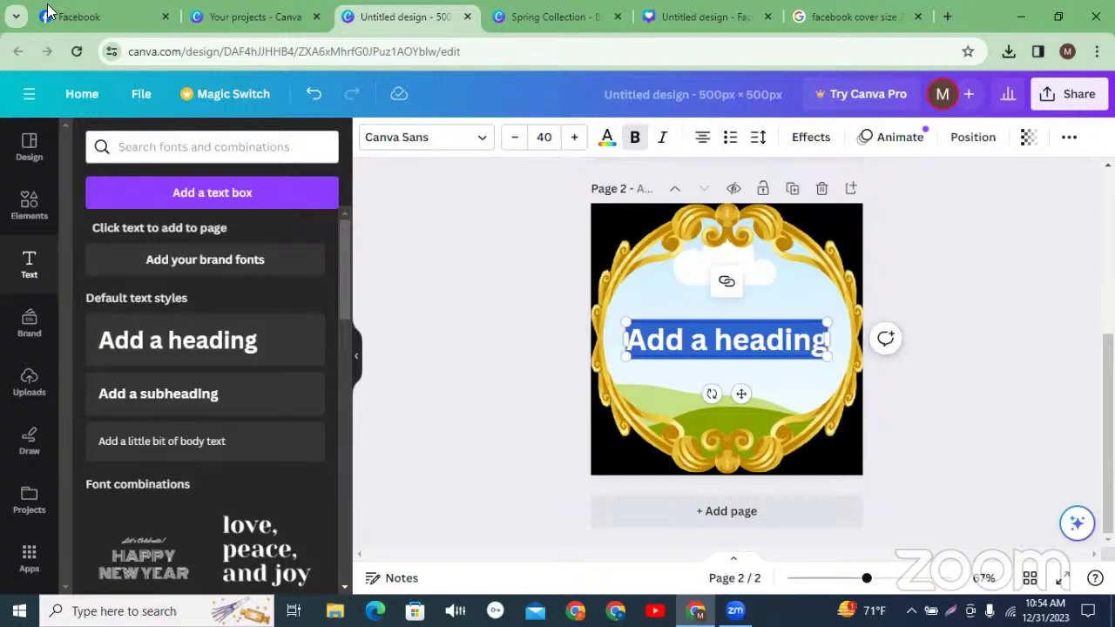
pyautogui.click(79, 20)
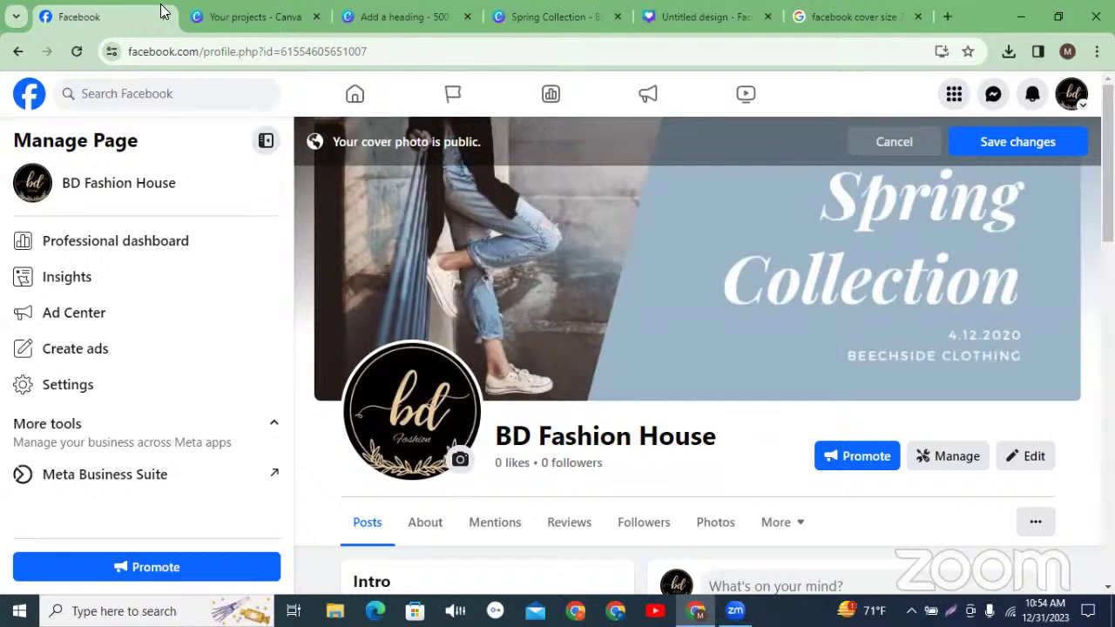
pyautogui.click(387, 18)
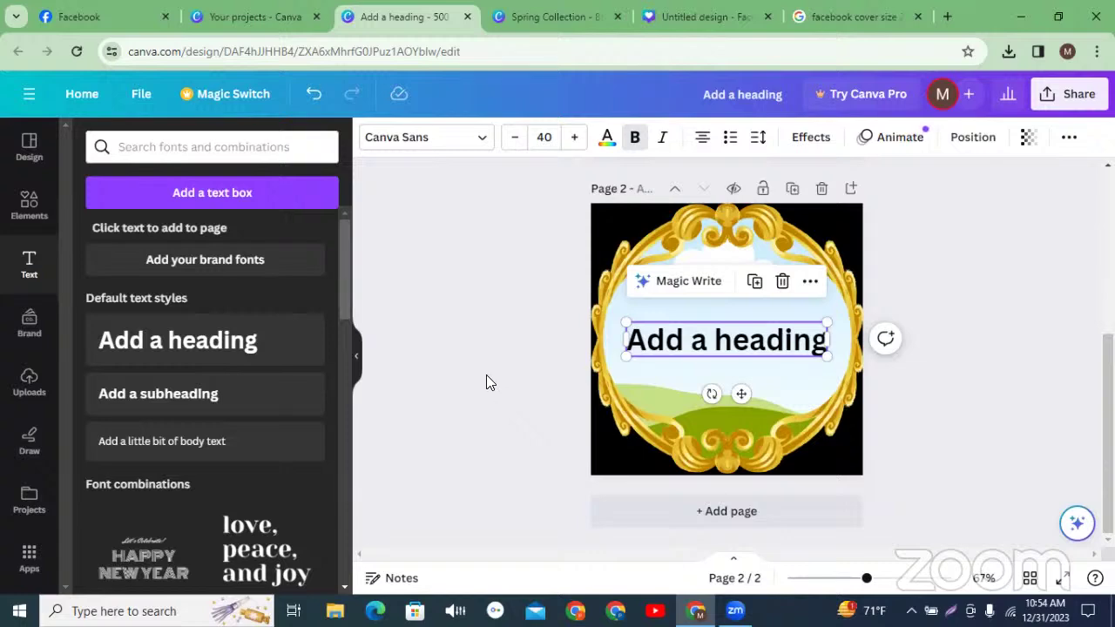
pyautogui.doubleClick(702, 340)
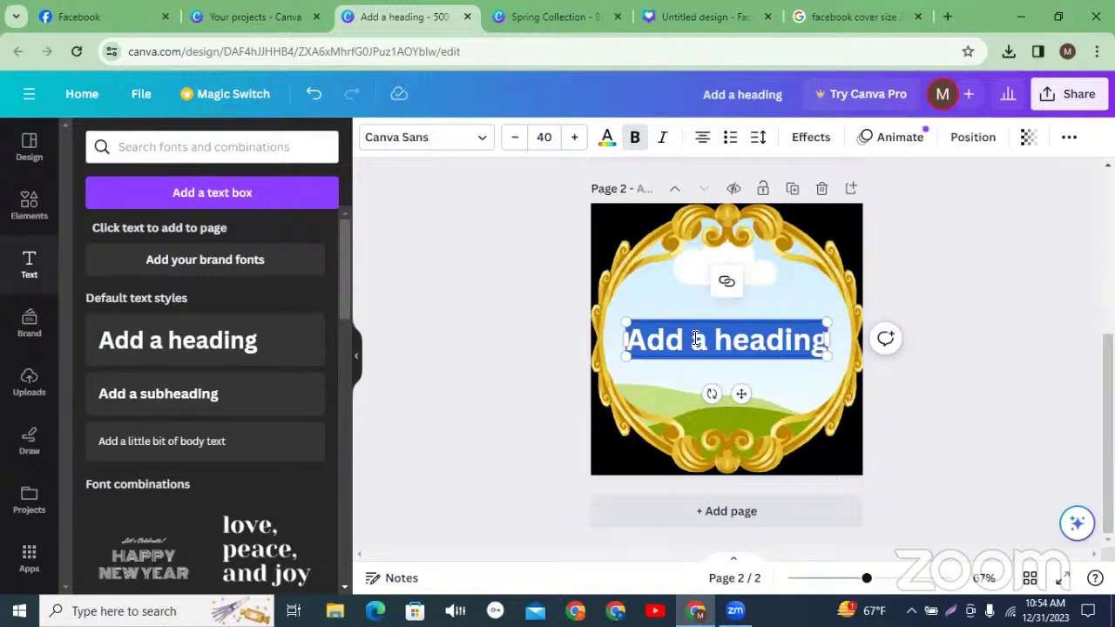
pyautogui.write('BD')
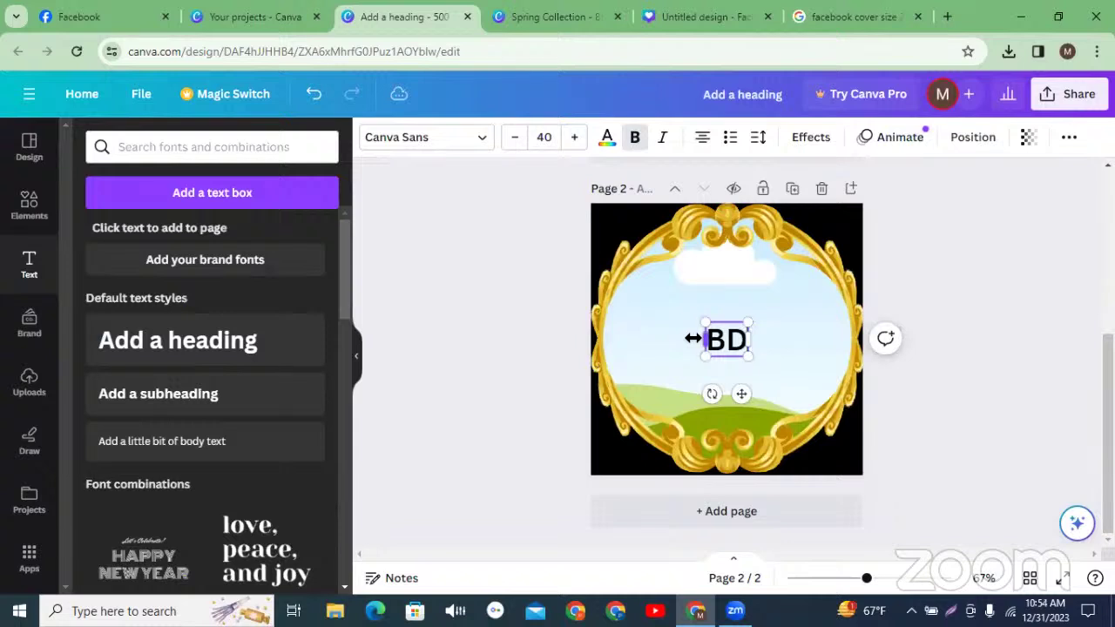
pyautogui.write(' F')
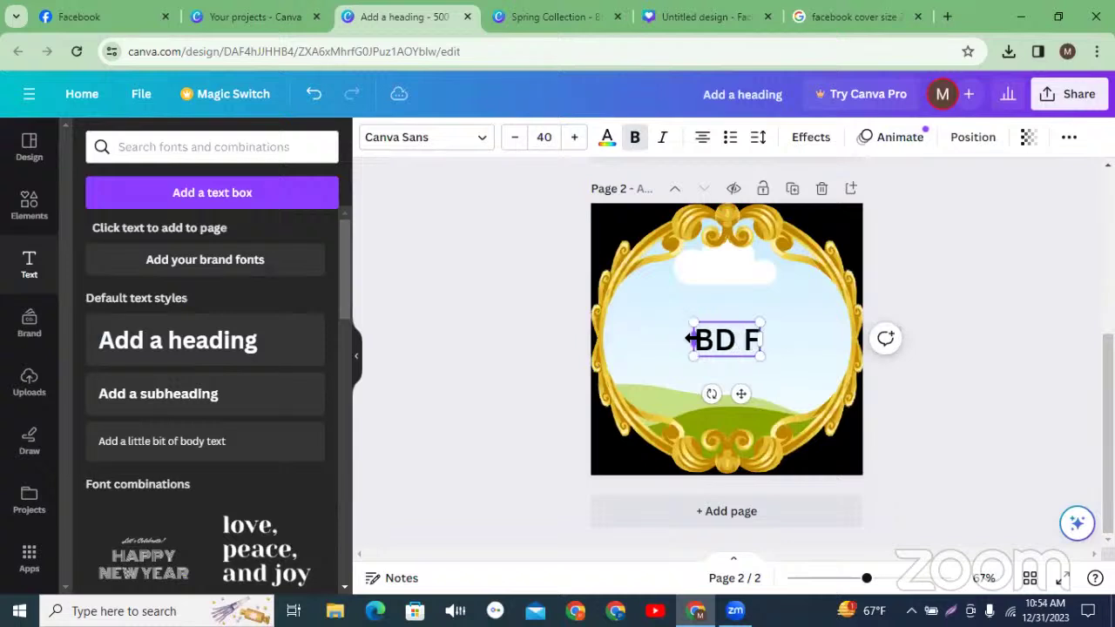
pyautogui.write('ASHI')
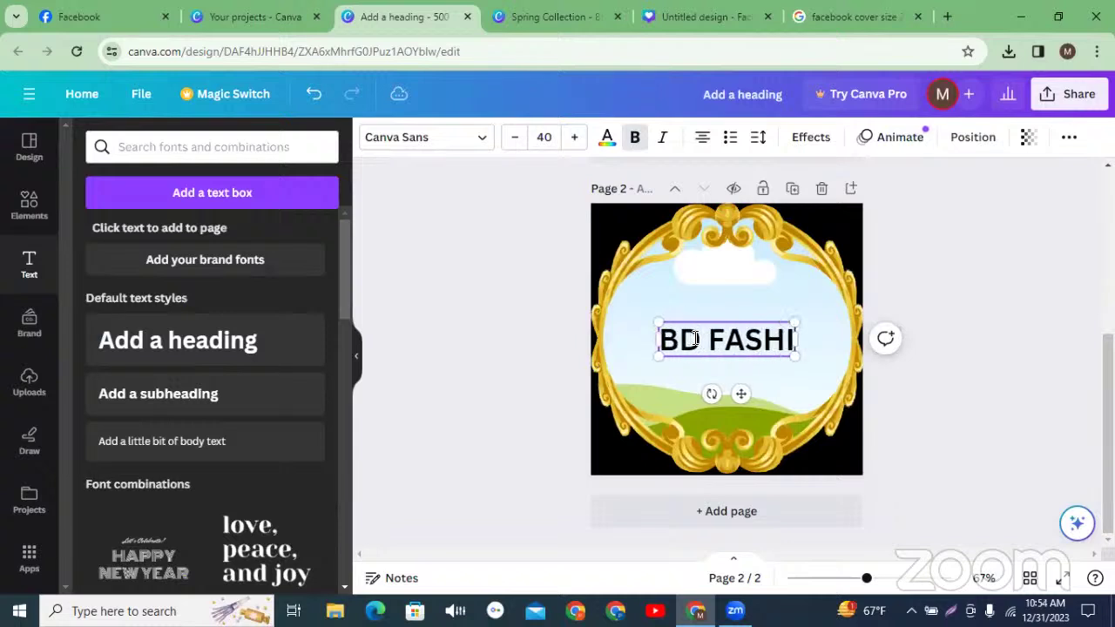
pyautogui.write('ON HOUSE')
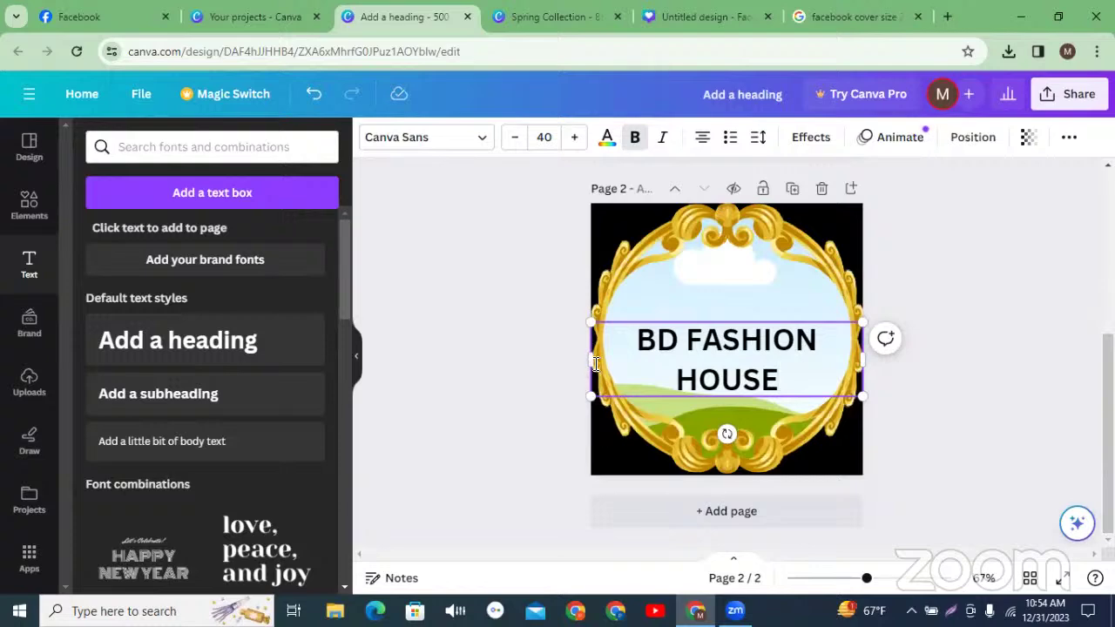
pyautogui.moveTo(588, 360); pyautogui.dragTo(553, 364)
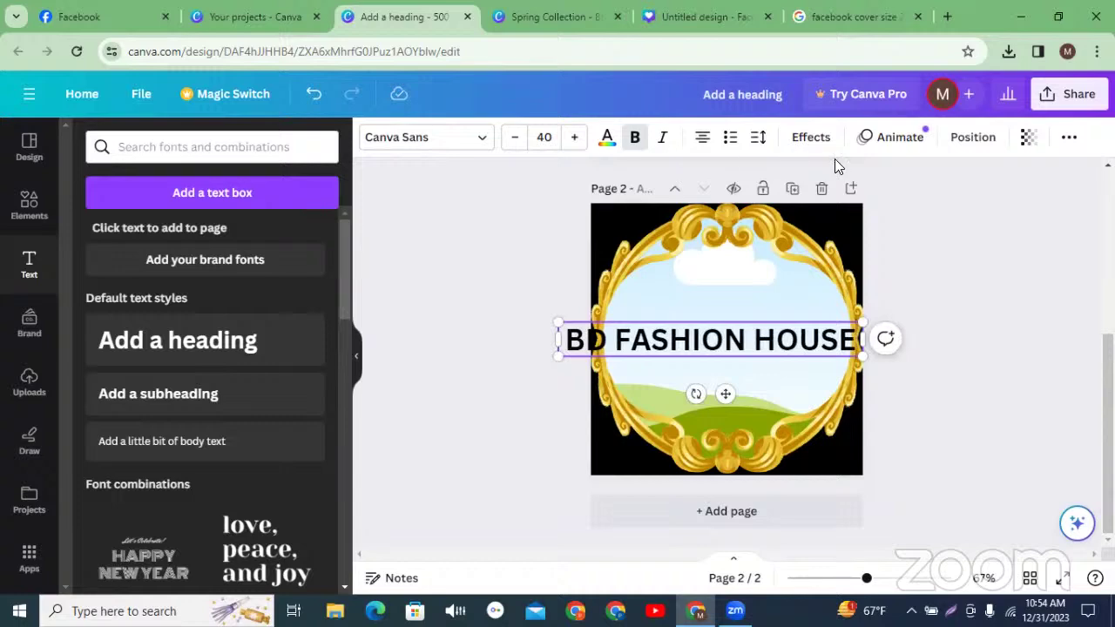
# Step: Apply the Curve shape effect to the BD FASHION HOUSE heading and move it up into the frame's upper arc, centred horizontally
pyautogui.click(817, 141)
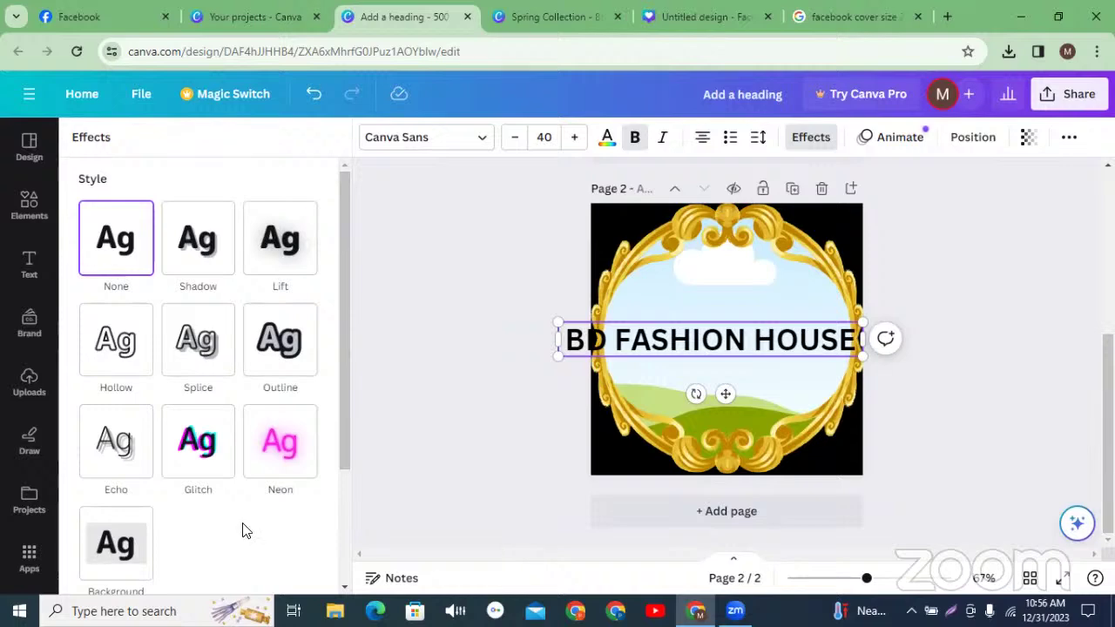
pyautogui.moveTo(341, 415); pyautogui.dragTo(338, 582)
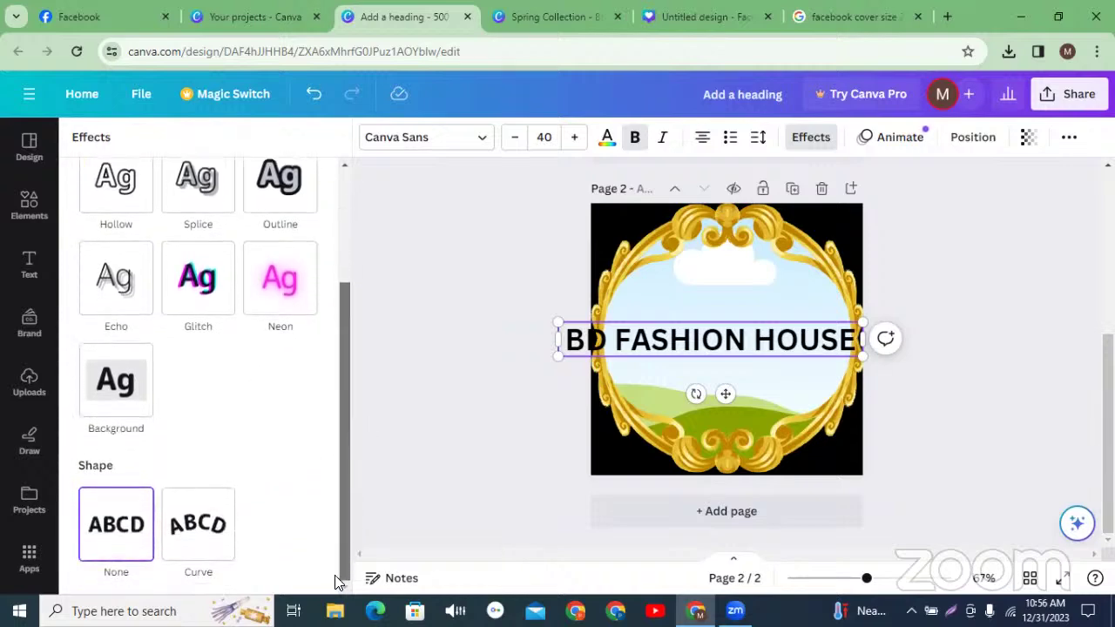
pyautogui.click(198, 523)
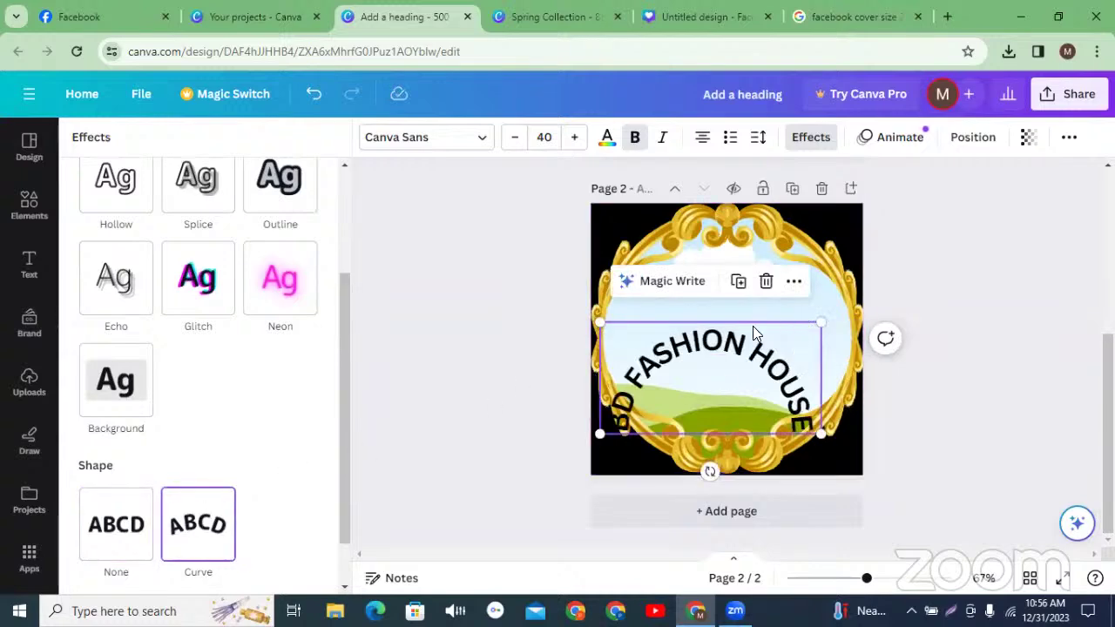
pyautogui.moveTo(740, 344); pyautogui.dragTo(747, 262)
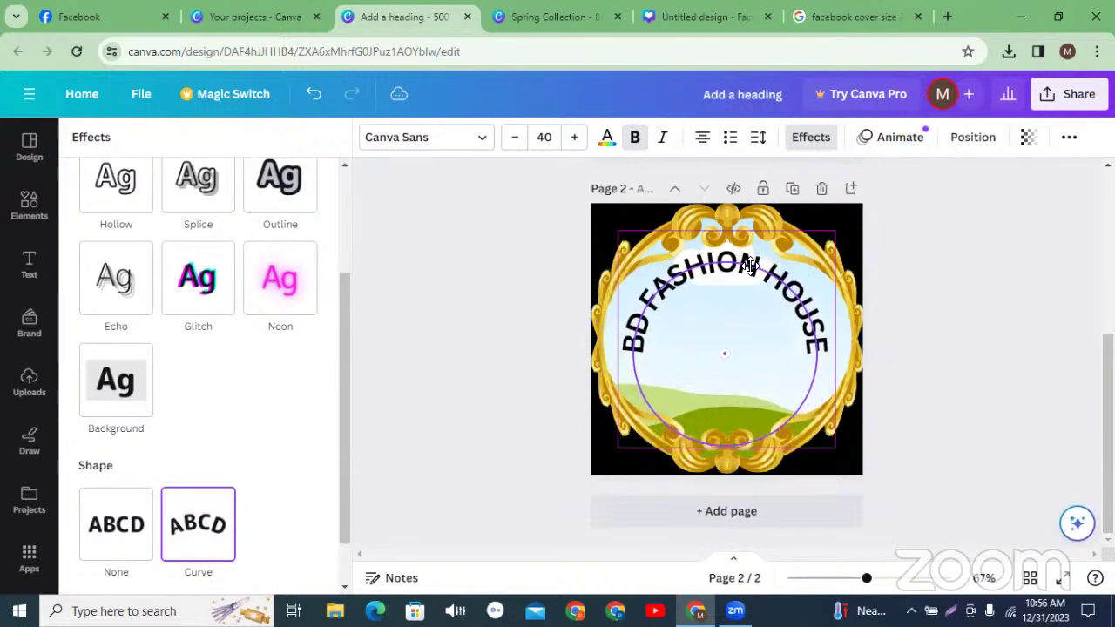
pyautogui.press('Escape')
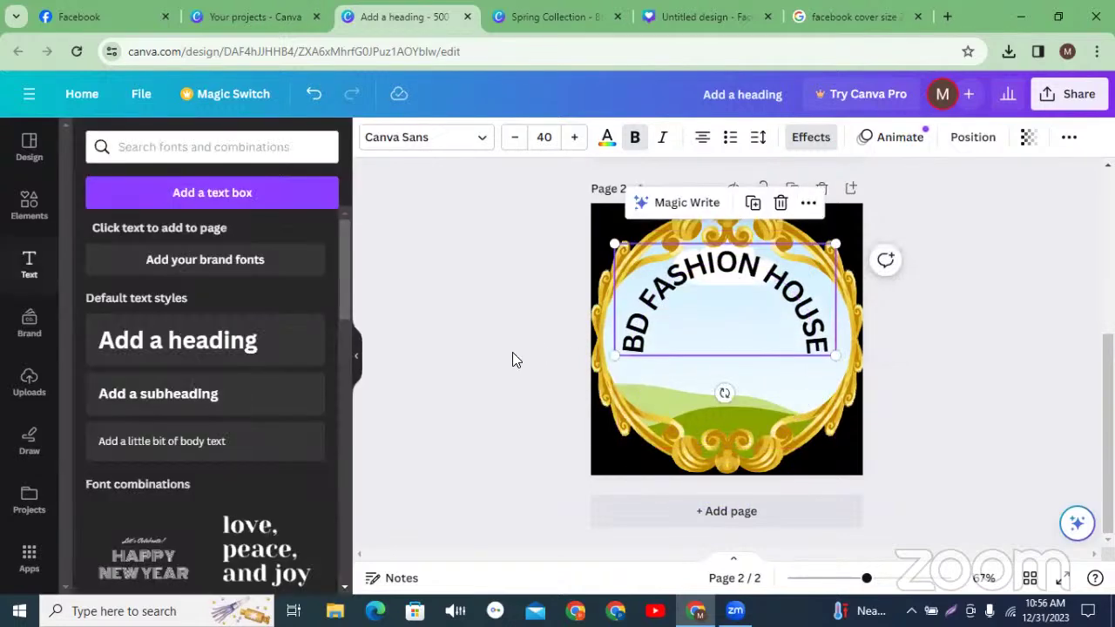
pyautogui.press('Escape')
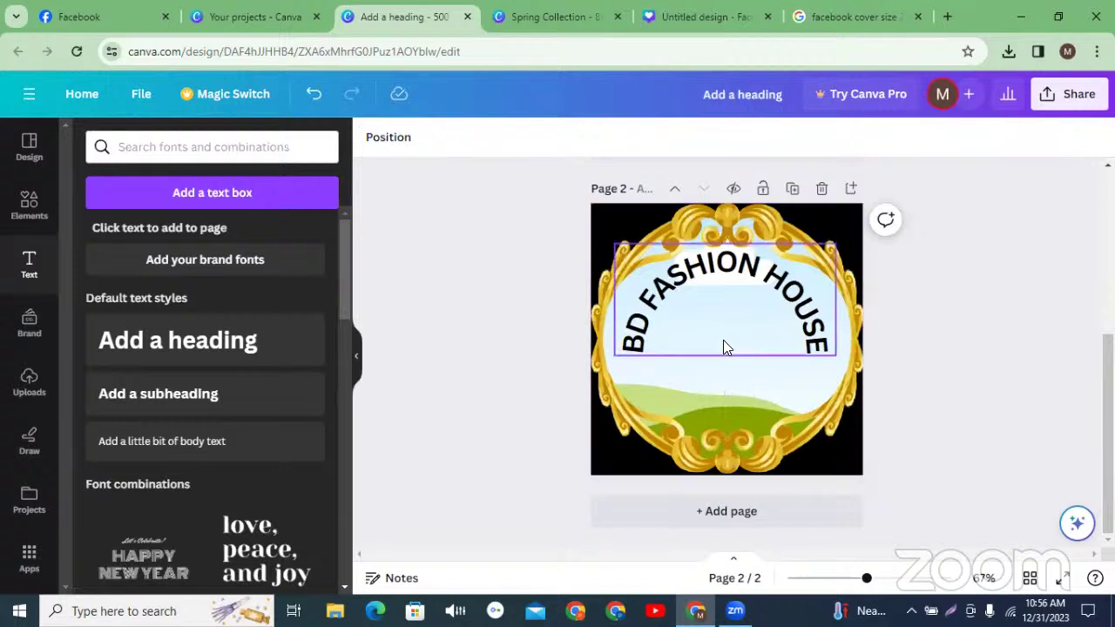
pyautogui.click(664, 294)
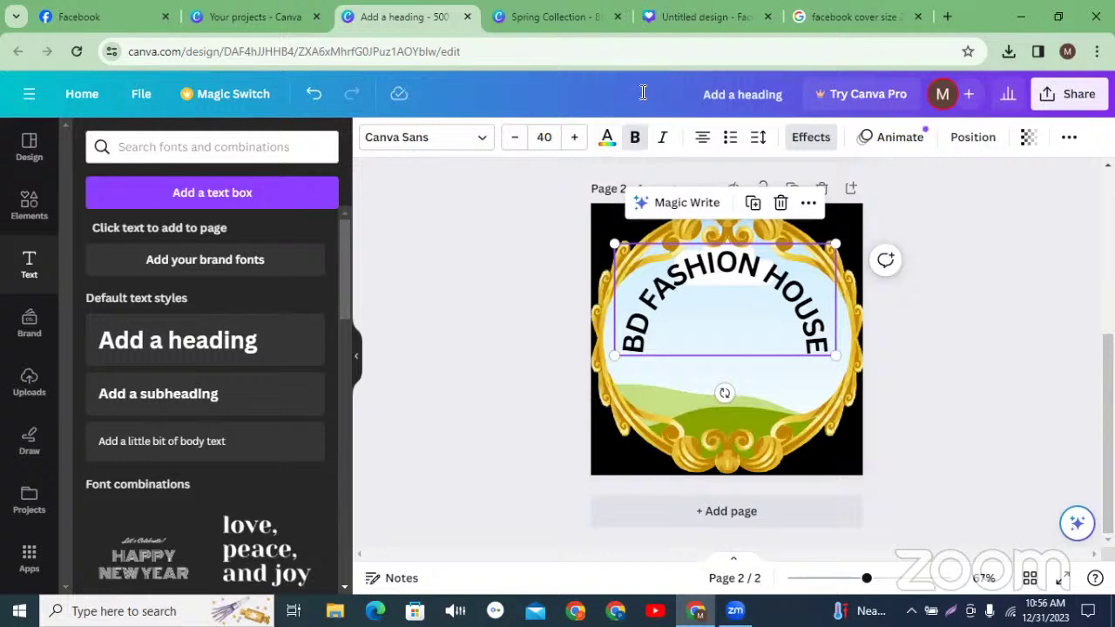
# Step: Search Google for "black banner" in a new browser tab
pyautogui.click(947, 17)
pyautogui.click(241, 41)
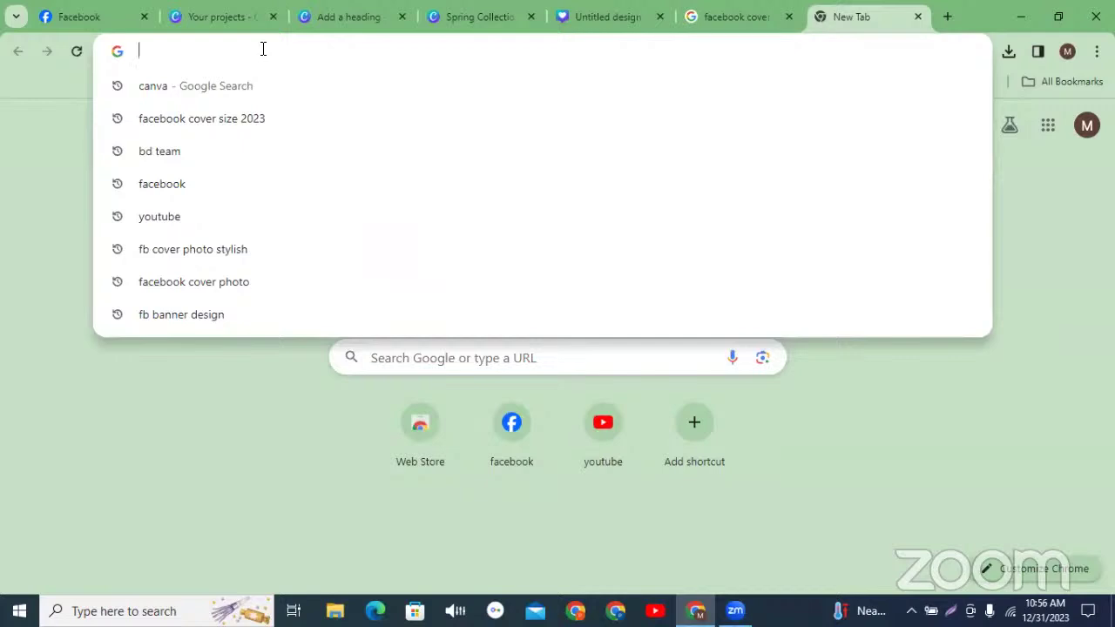
pyautogui.write('blac')
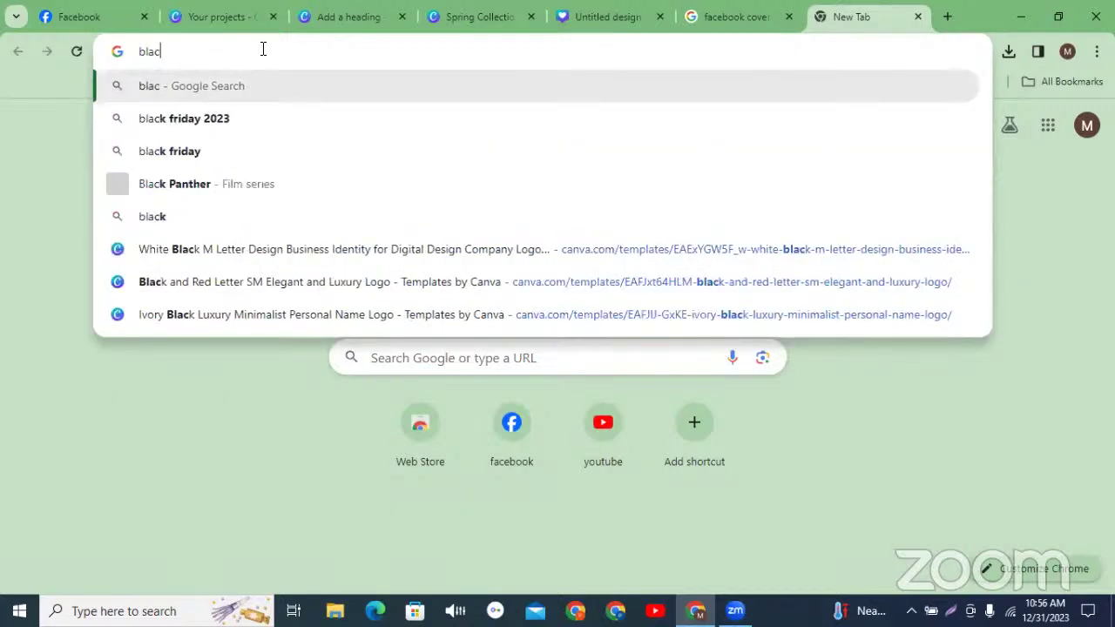
pyautogui.write('k bann')
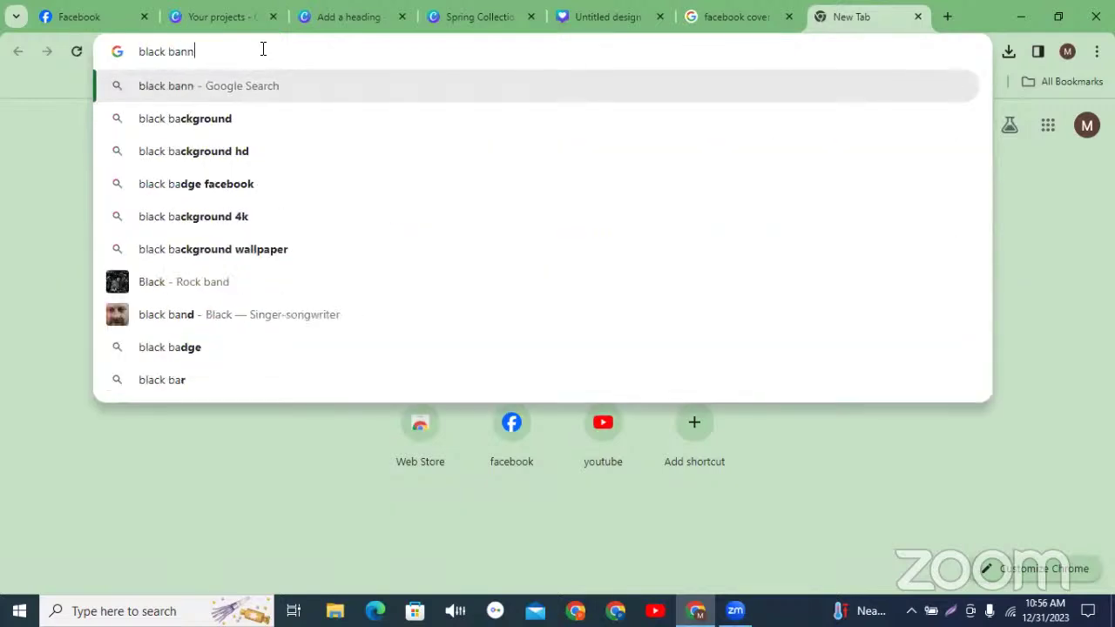
pyautogui.write('er')
pyautogui.press('Return')
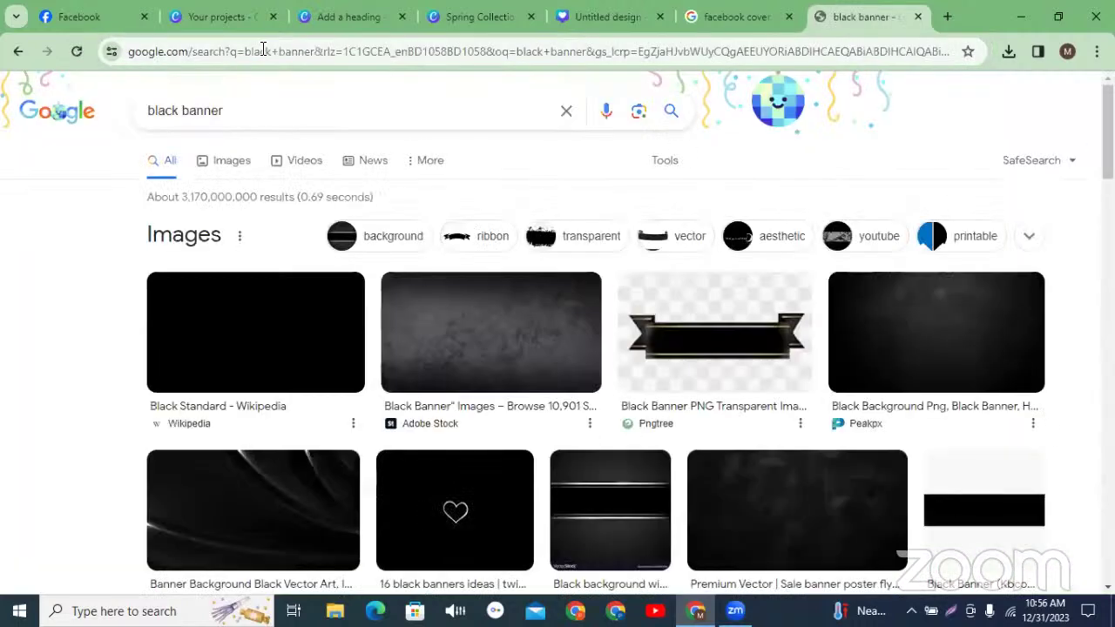
# Step: Save the plain black Wikipedia image from the results to the Downloads folder as Black_flag.svg in PNG format
pyautogui.click(247, 335)
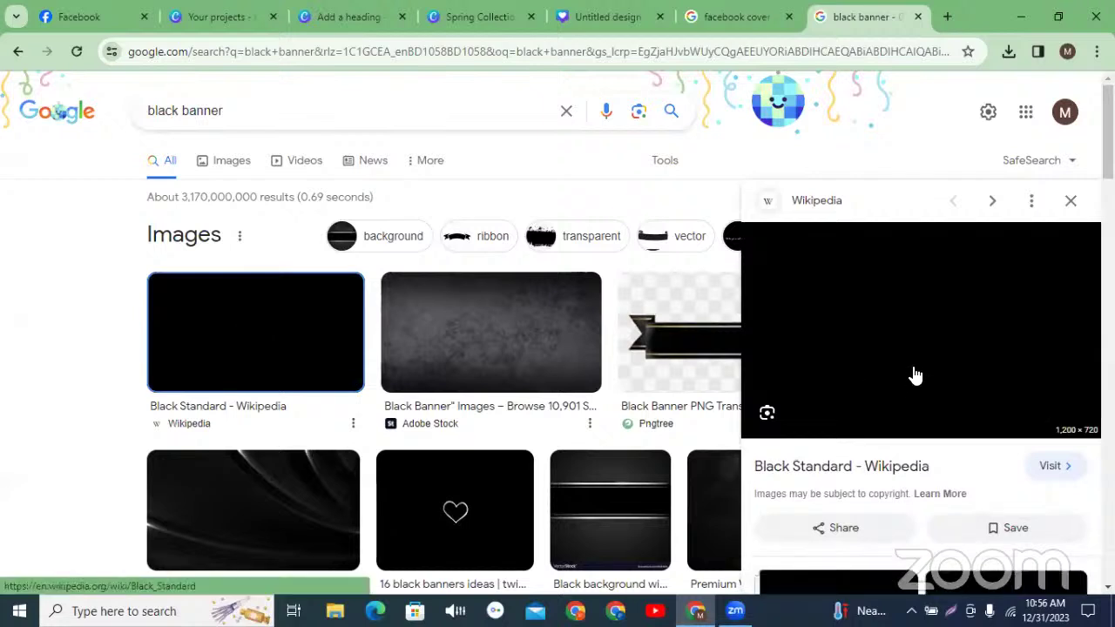
pyautogui.rightClick(913, 320)
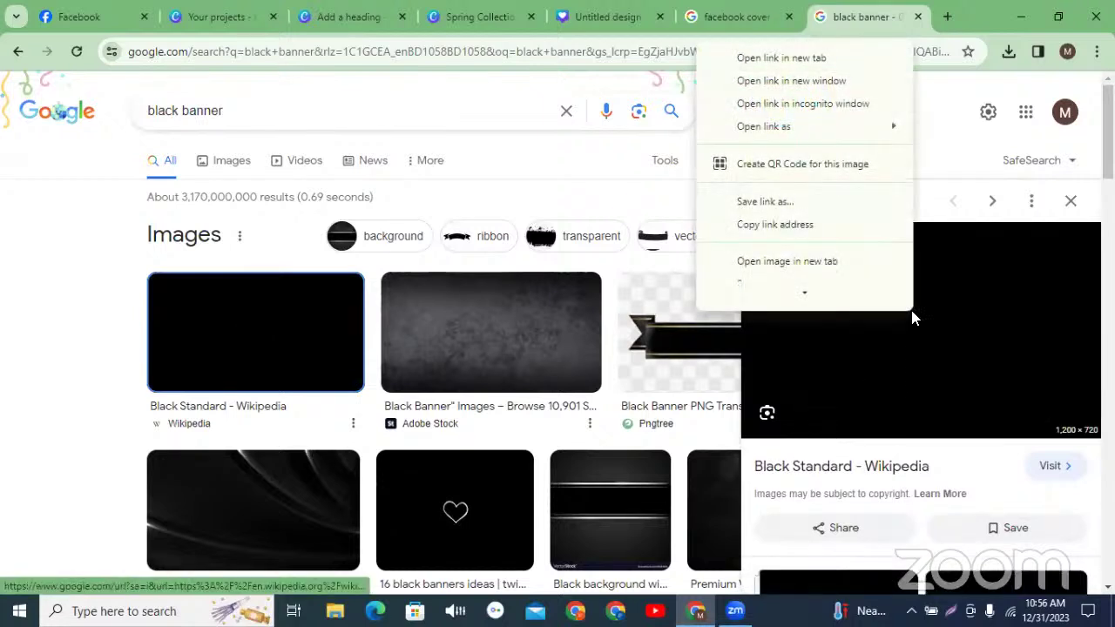
pyautogui.moveTo(883, 287)
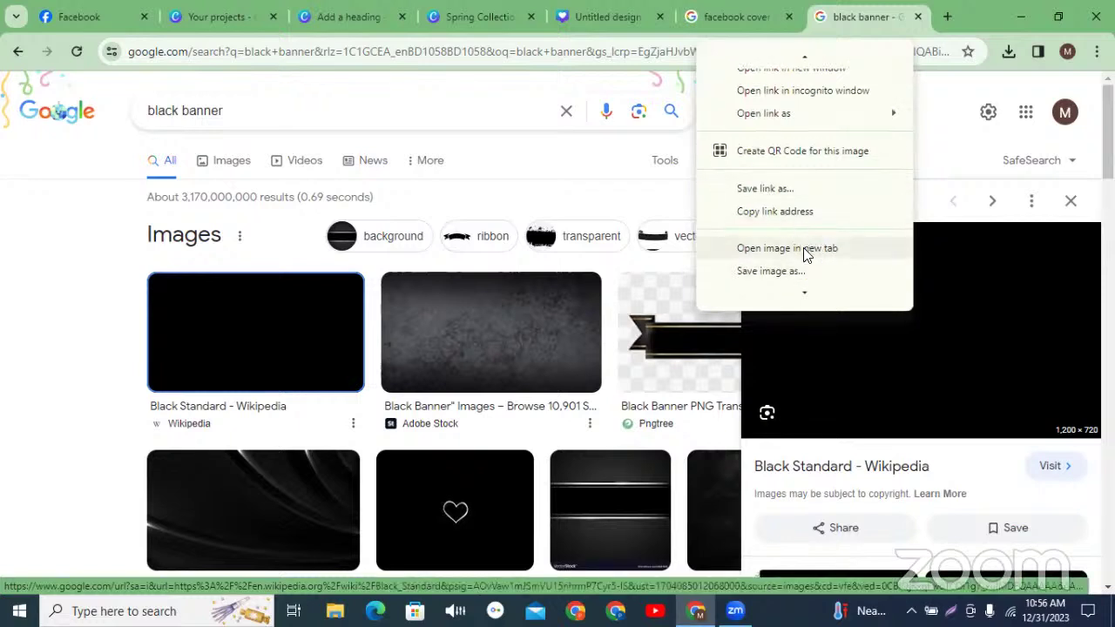
pyautogui.click(770, 274)
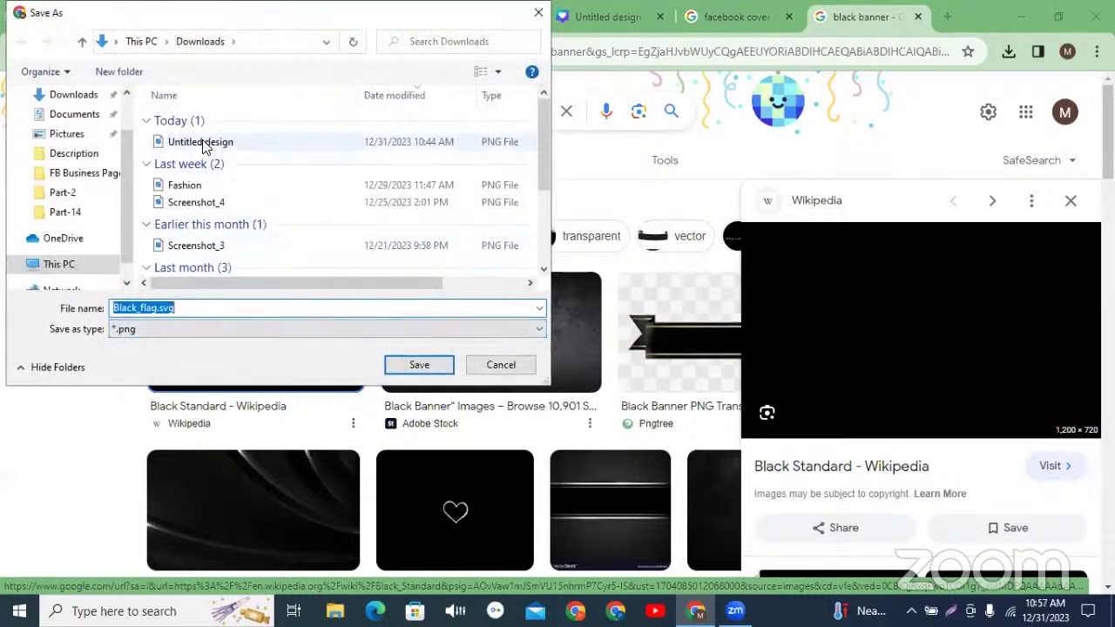
pyautogui.click(419, 366)
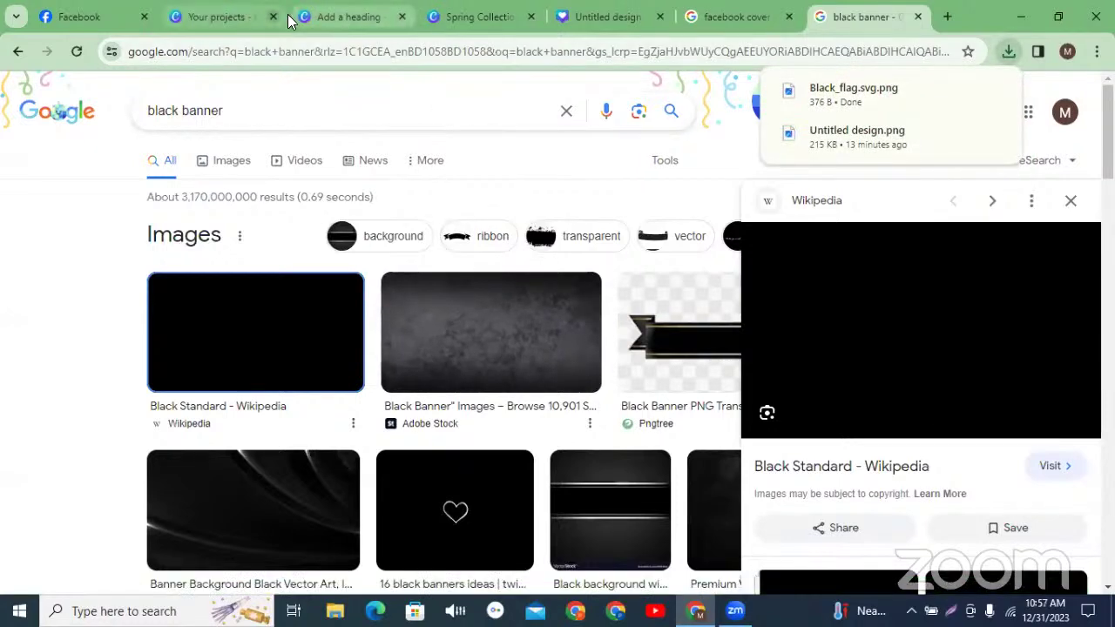
# Step: Return to the Canva logo design, upload the saved black image and fill the gold frame on page 2 with it
pyautogui.click(221, 17)
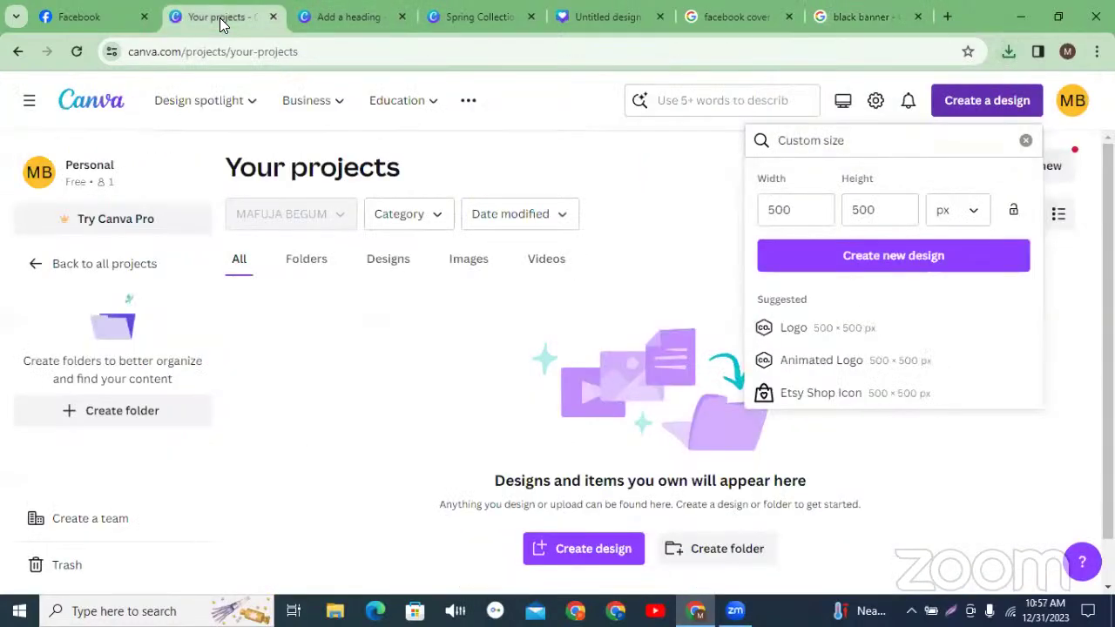
pyautogui.click(348, 17)
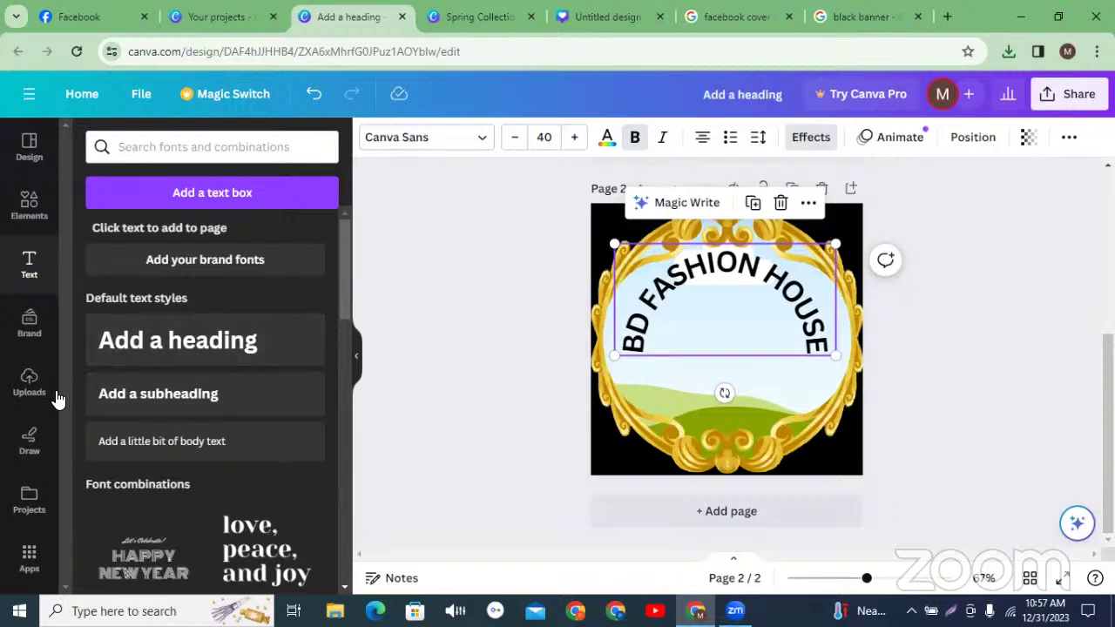
pyautogui.click(26, 390)
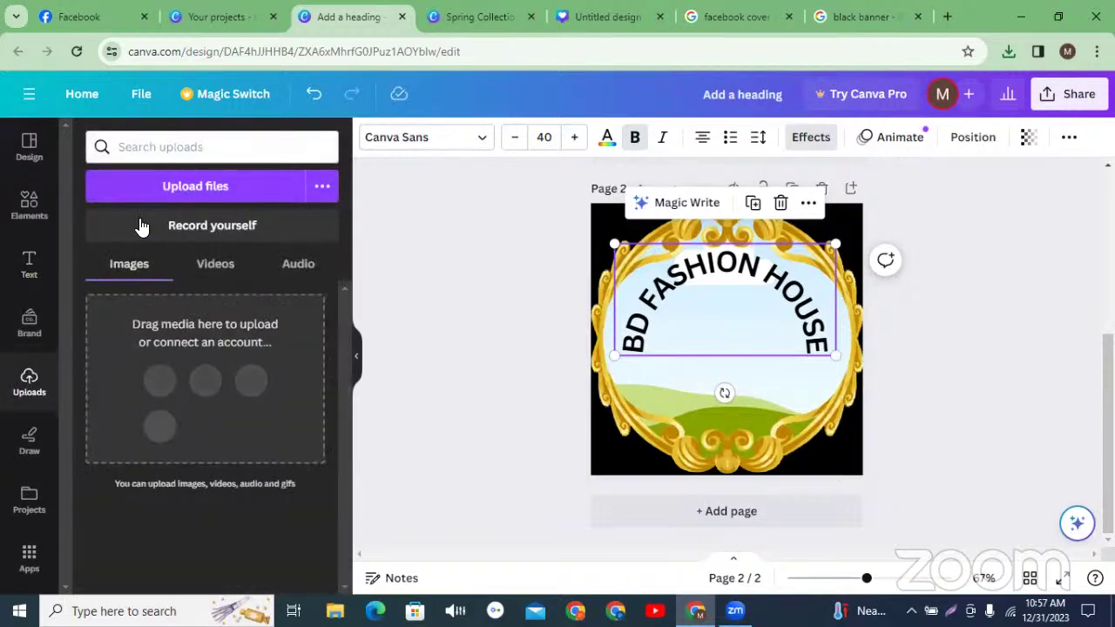
pyautogui.click(179, 186)
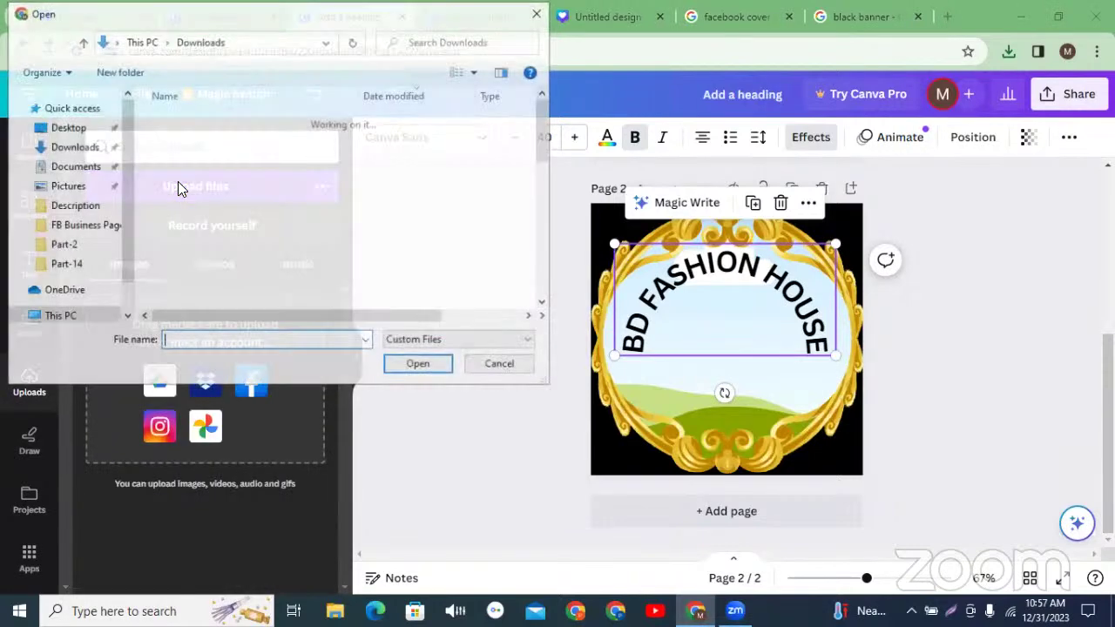
pyautogui.doubleClick(187, 143)
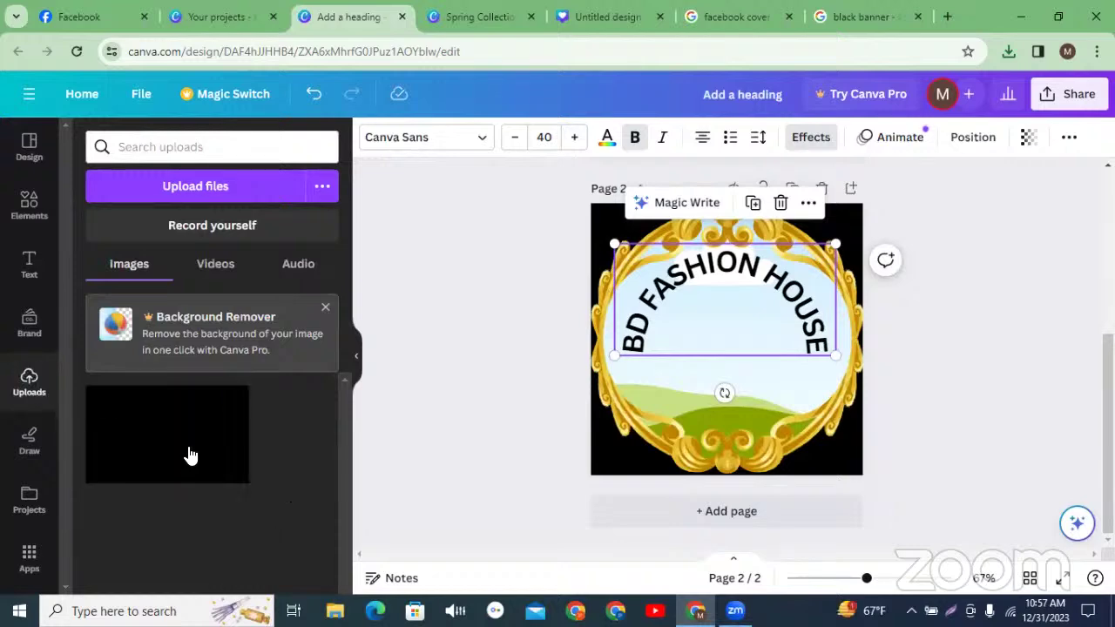
pyautogui.moveTo(232, 459); pyautogui.dragTo(672, 390)
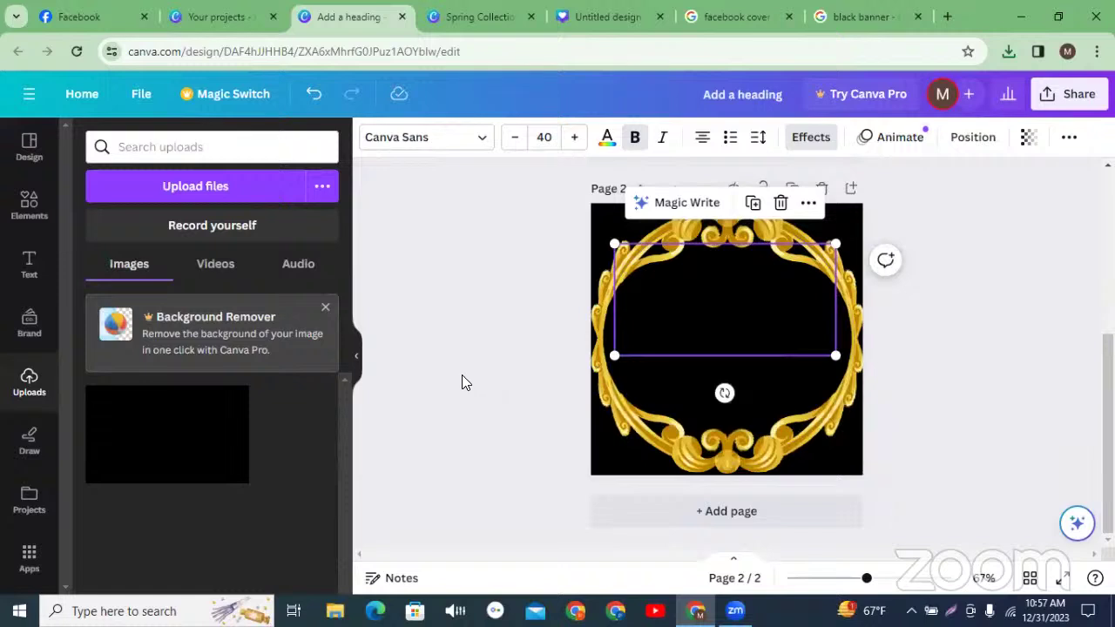
pyautogui.click(496, 277)
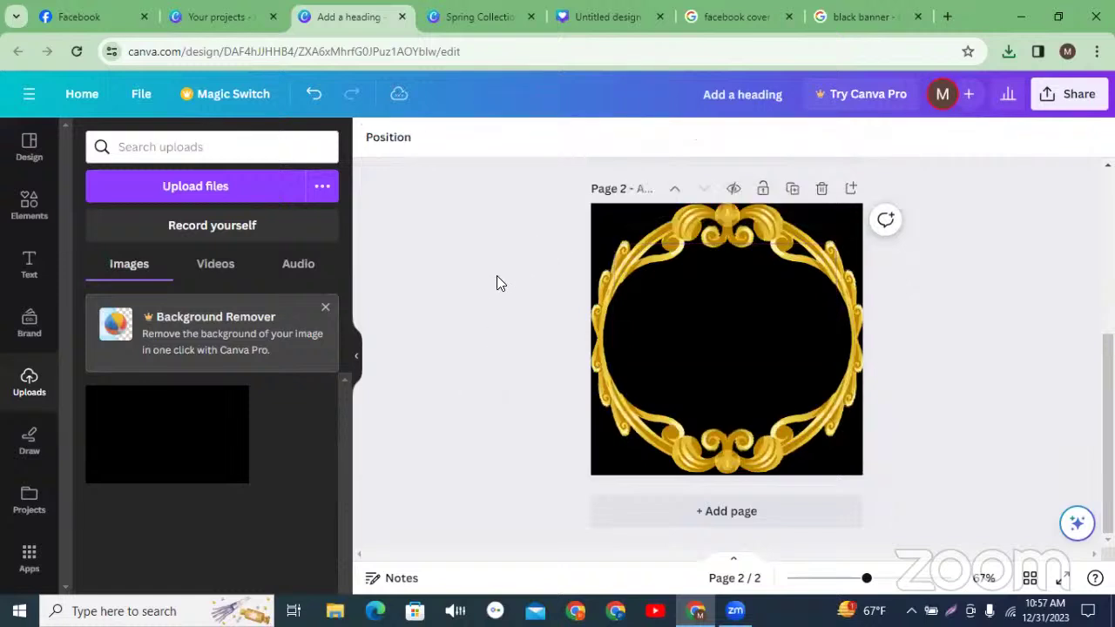
# Step: Change the text colour of the curved BD FASHION HOUSE heading on page 2 to white
pyautogui.click(680, 293)
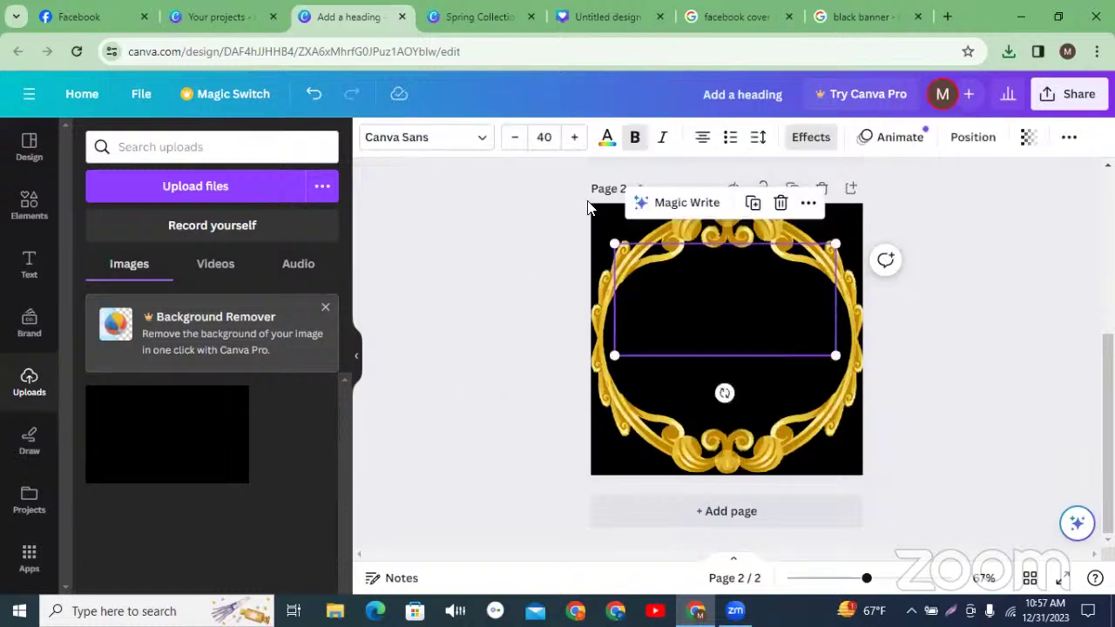
pyautogui.click(607, 136)
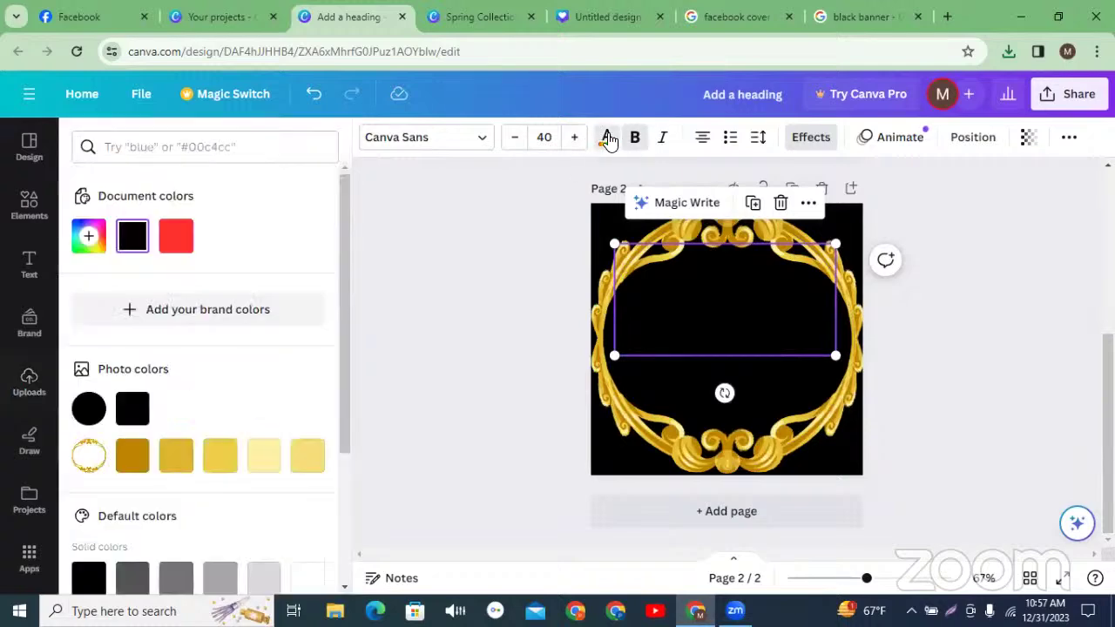
pyautogui.scroll(-1, 314, 538)
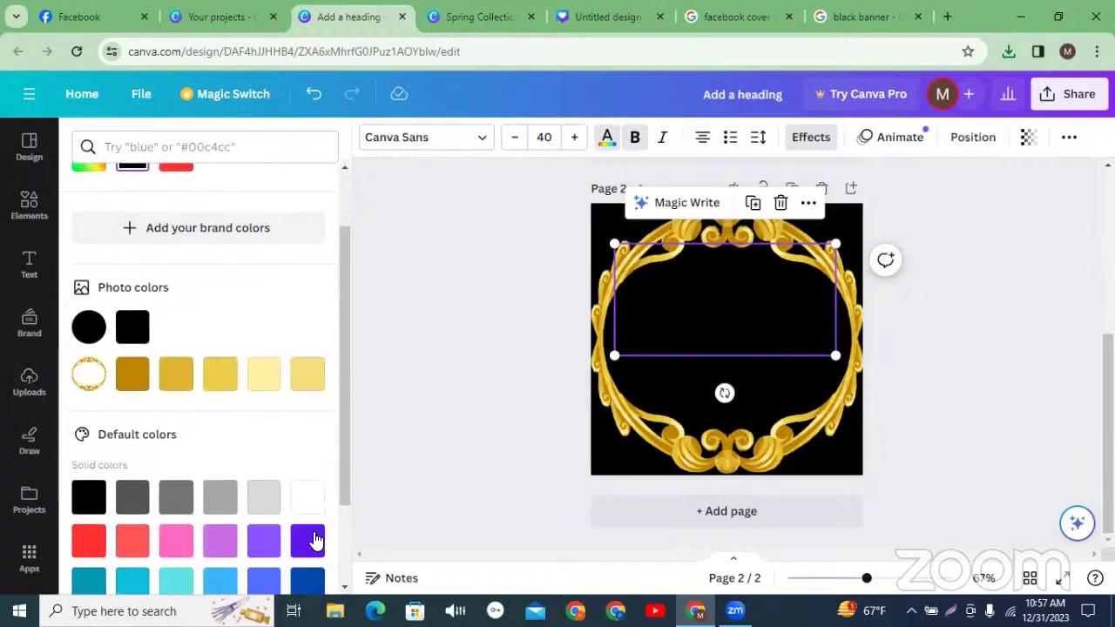
pyautogui.click(306, 505)
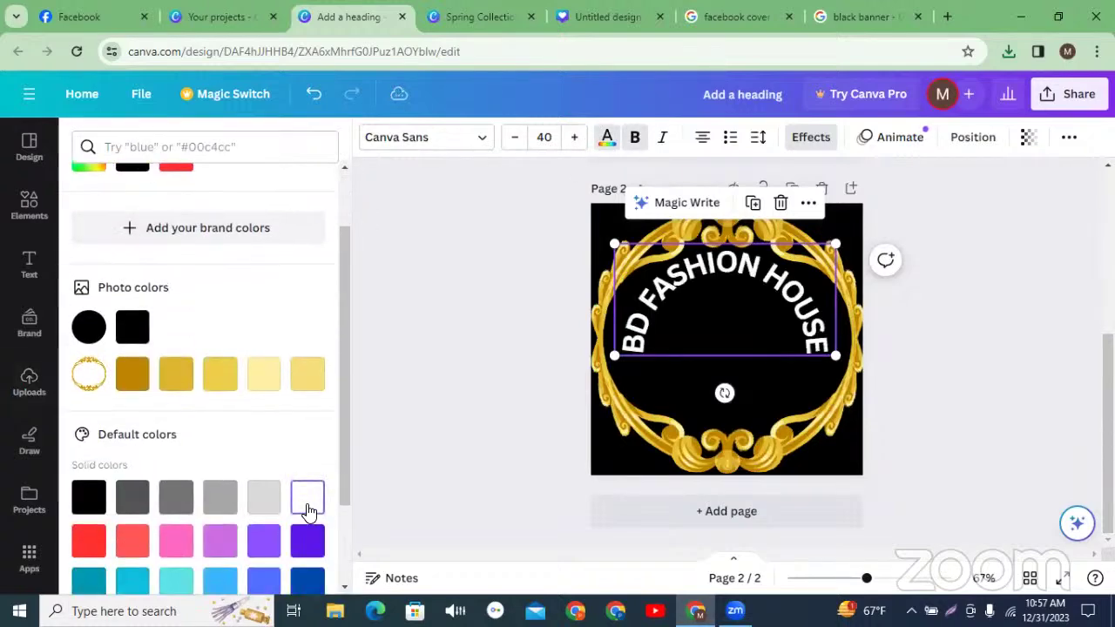
pyautogui.click(422, 289)
pyautogui.click(436, 286)
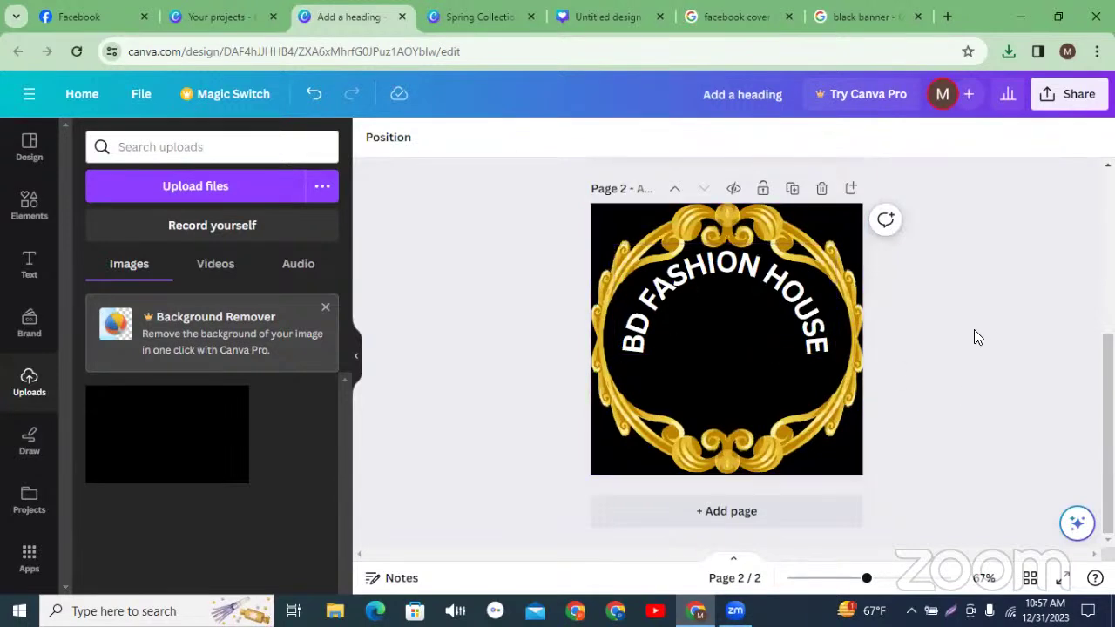
# Step: Copy the white curved BD FASHION HOUSE heading from page 2 onto the red-ringed circle frame on page 1
pyautogui.scroll(3, 965, 331)
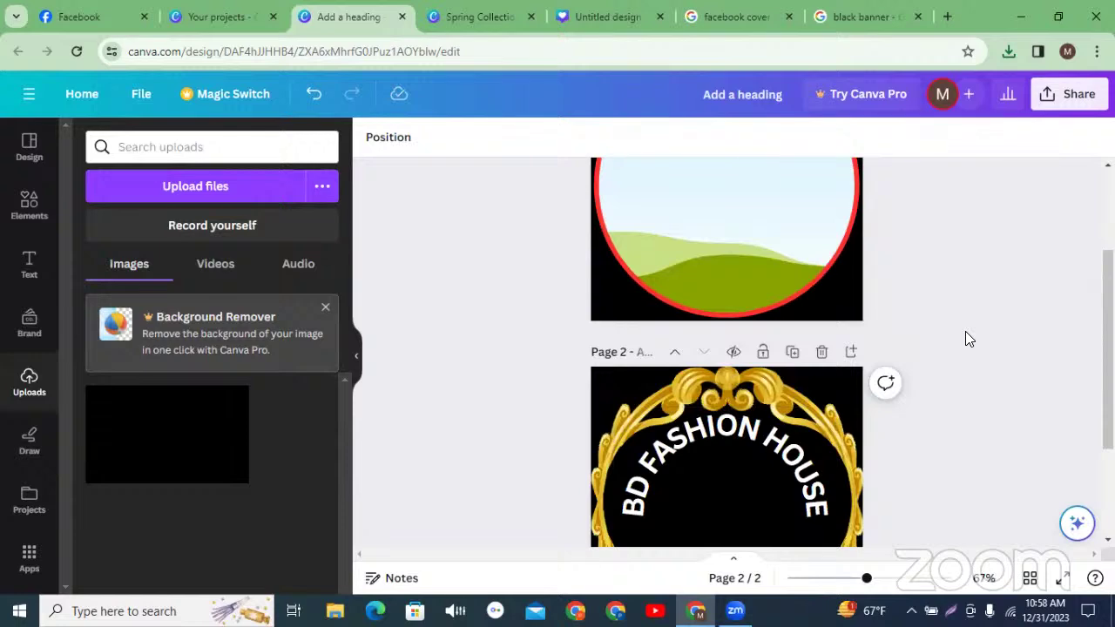
pyautogui.scroll(2, 965, 331)
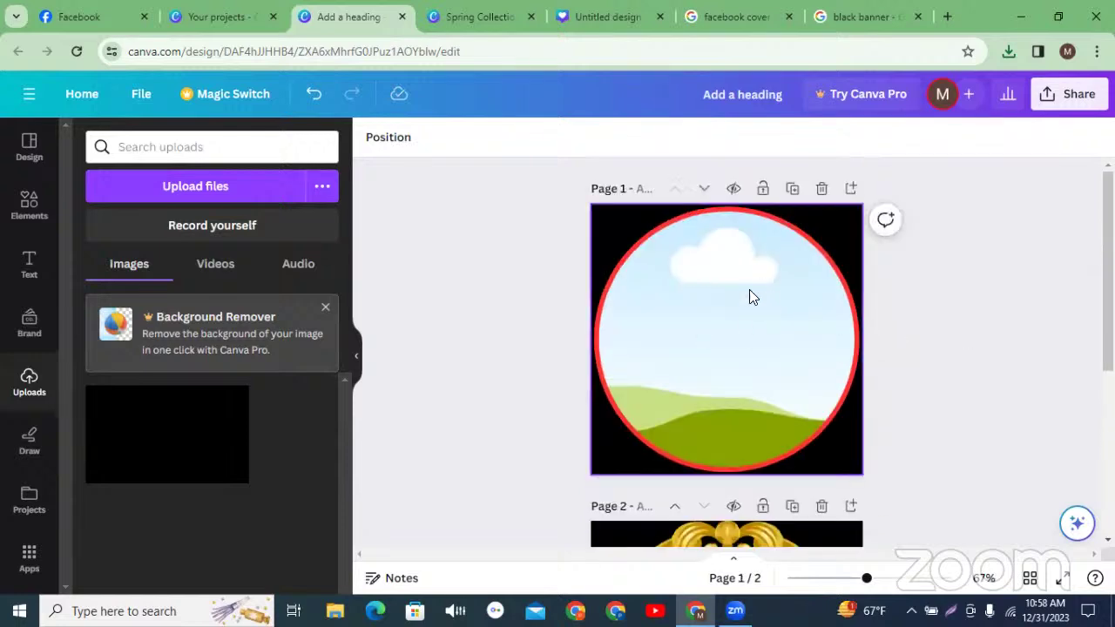
pyautogui.scroll(-3, 744, 303)
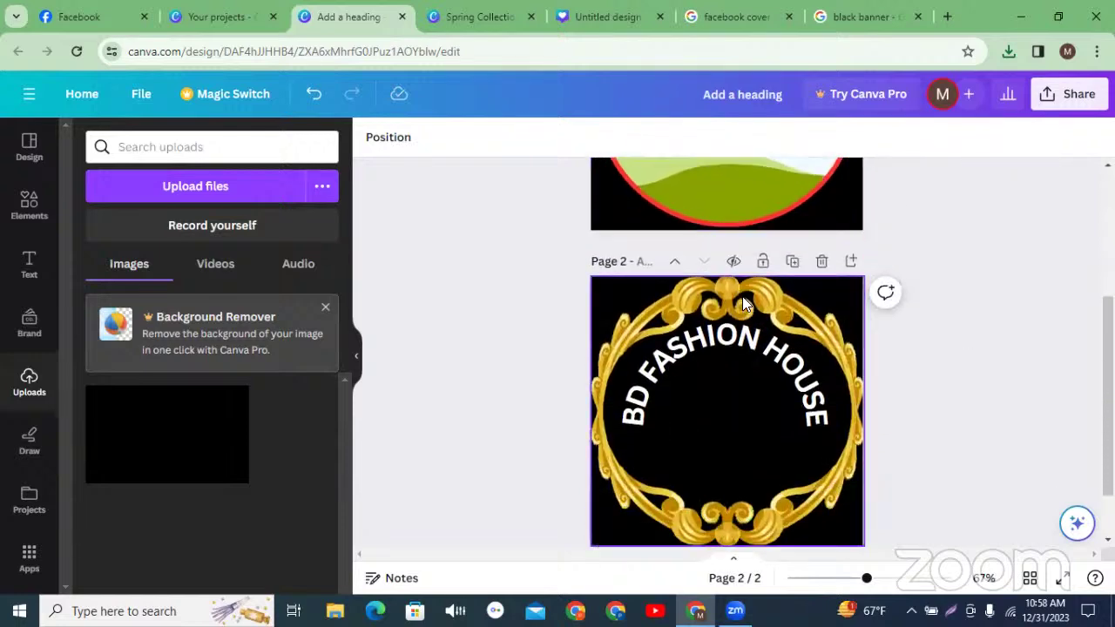
pyautogui.scroll(3, 742, 300)
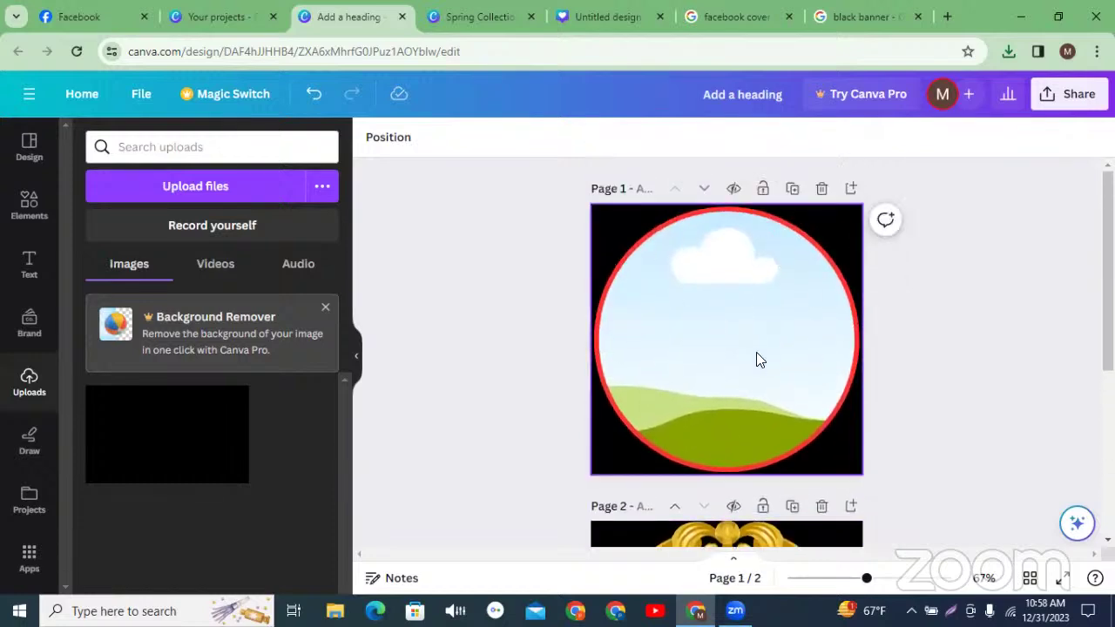
pyautogui.scroll(-3, 757, 357)
pyautogui.click(723, 424)
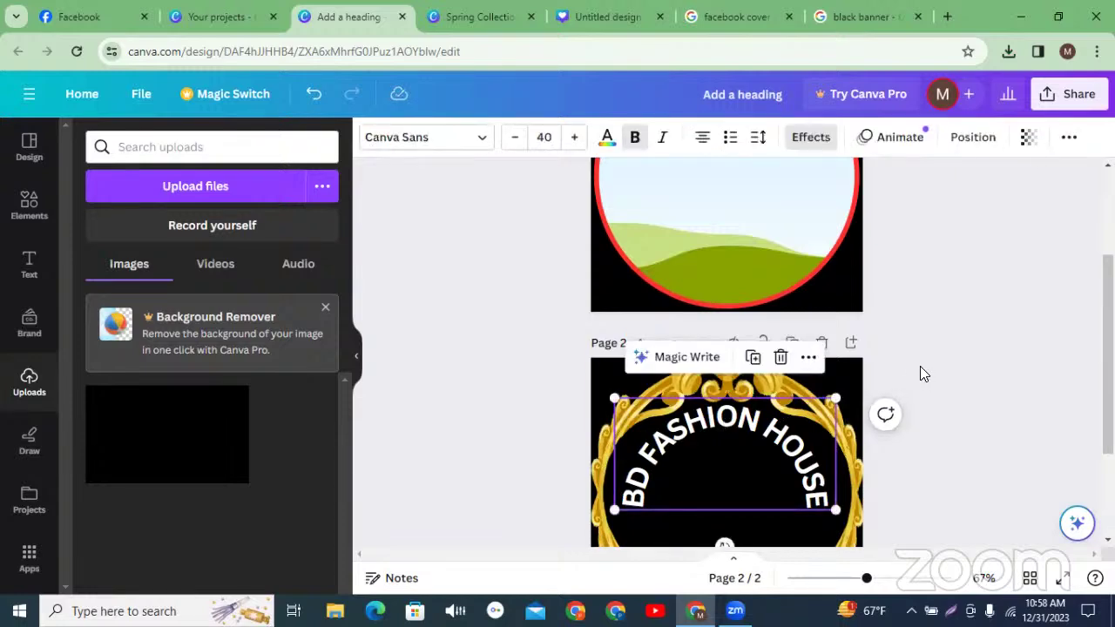
pyautogui.scroll(3, 940, 348)
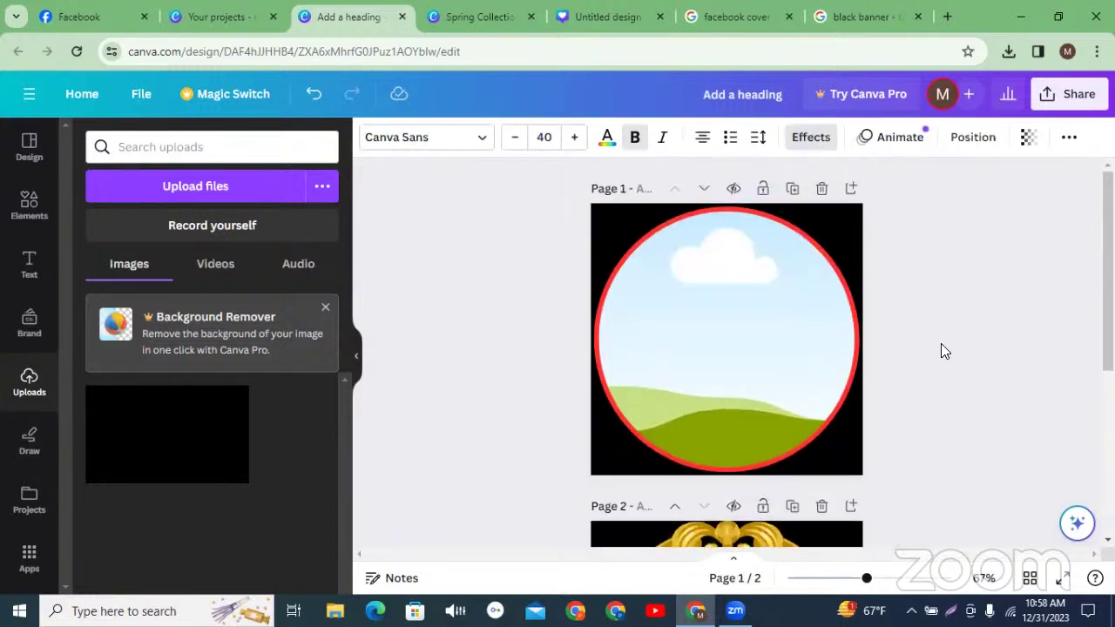
pyautogui.click(708, 301)
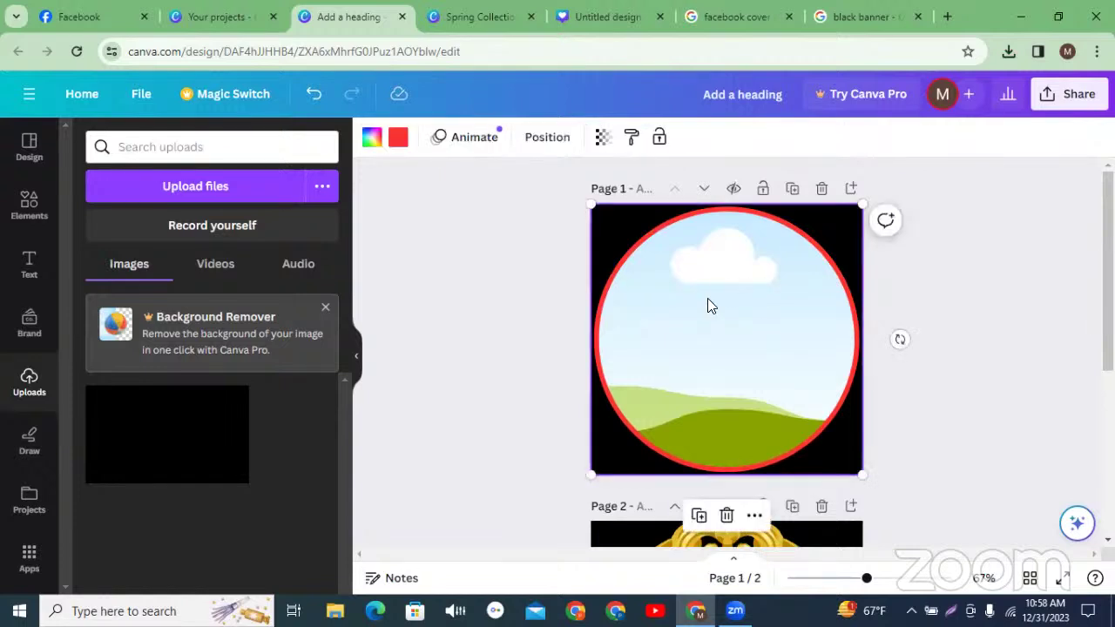
pyautogui.hotkey('ctrl', 'v')
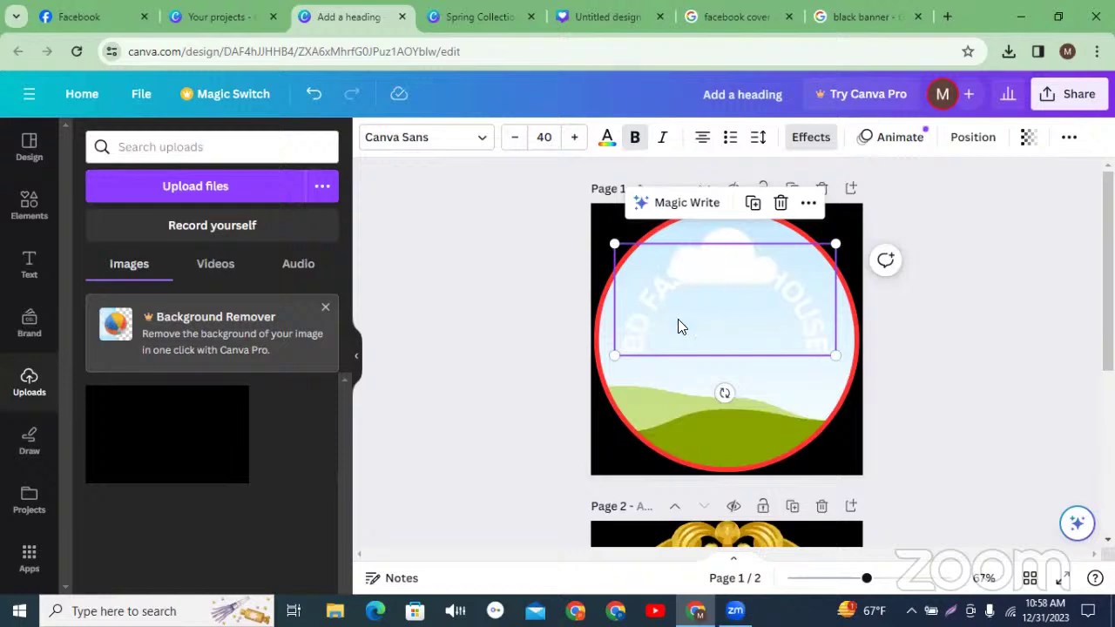
pyautogui.click(514, 341)
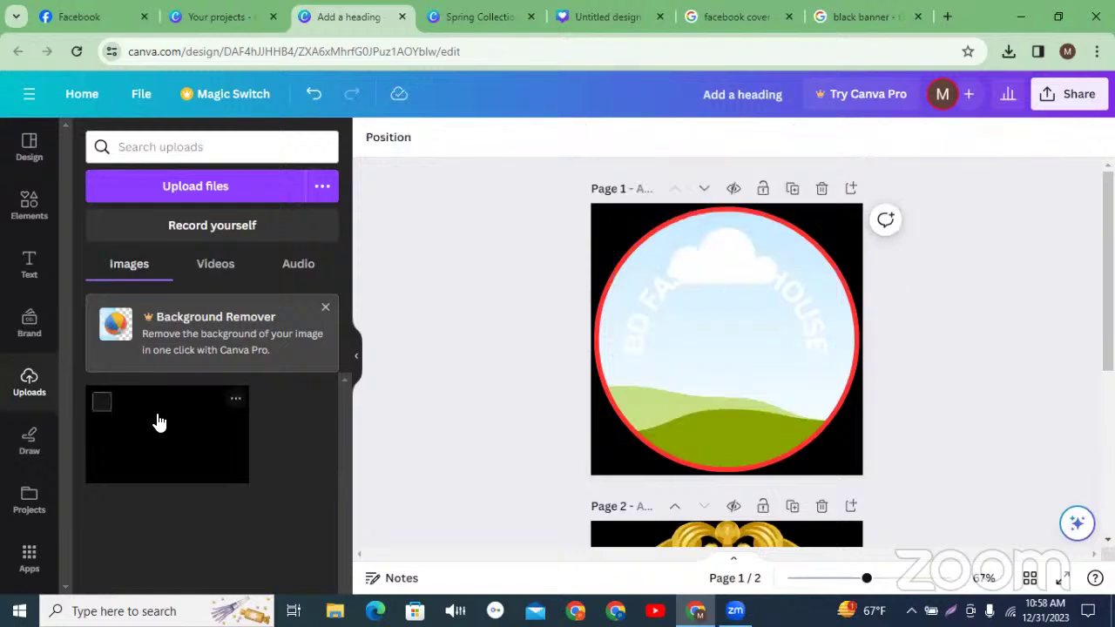
# Step: Fill the red-ringed circle frame on page 1 with the uploaded black image and move the curved heading up closer to the ring
pyautogui.moveTo(186, 423); pyautogui.dragTo(690, 417)
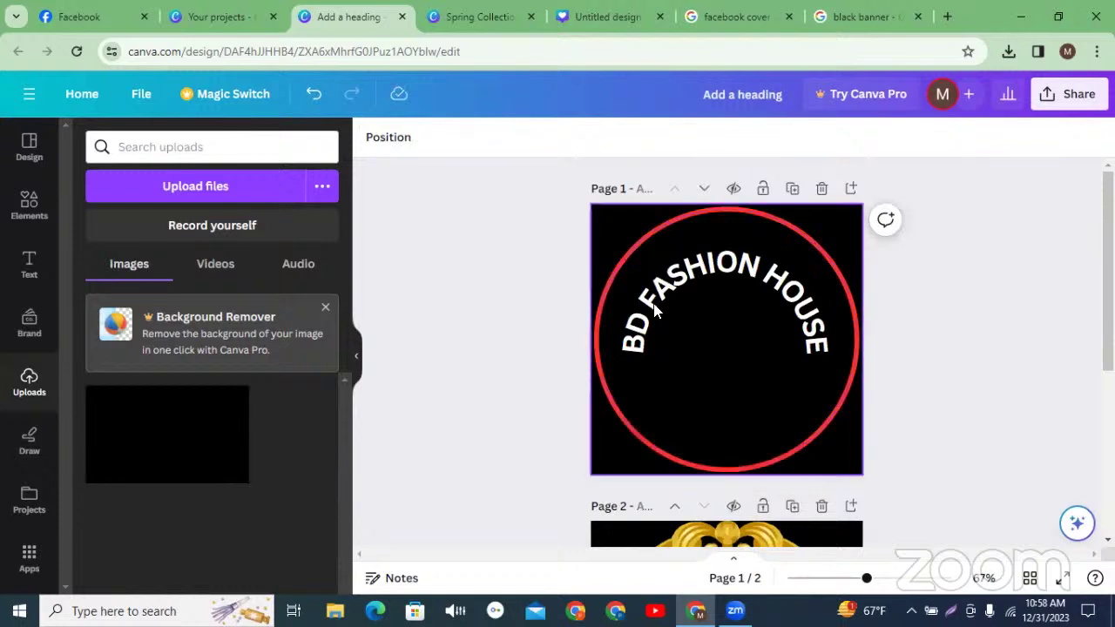
pyautogui.click(703, 272)
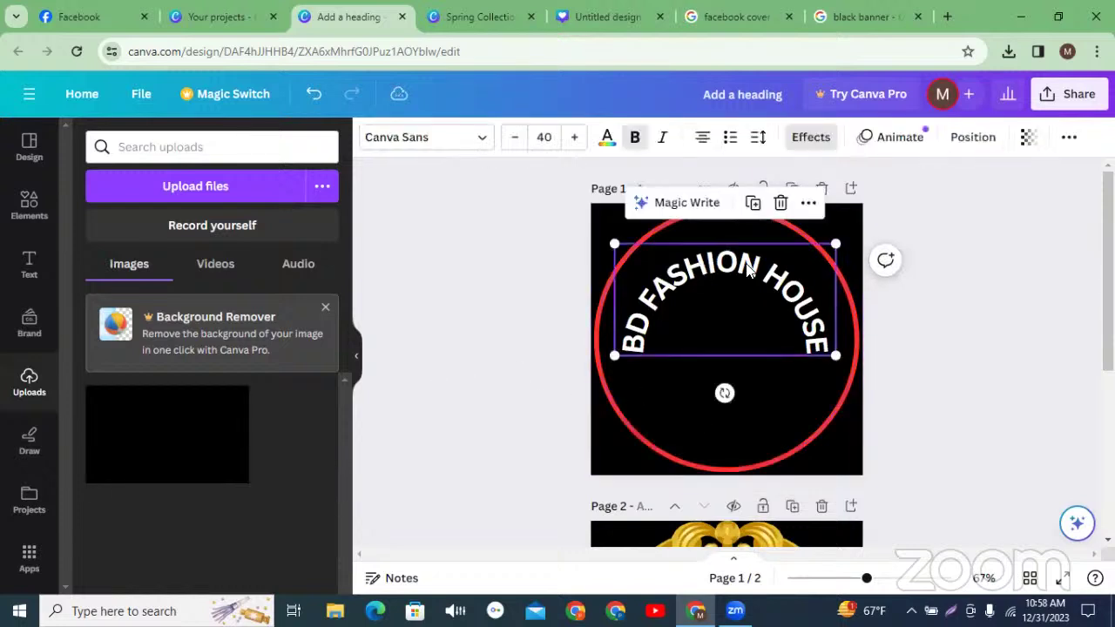
pyautogui.click(975, 277)
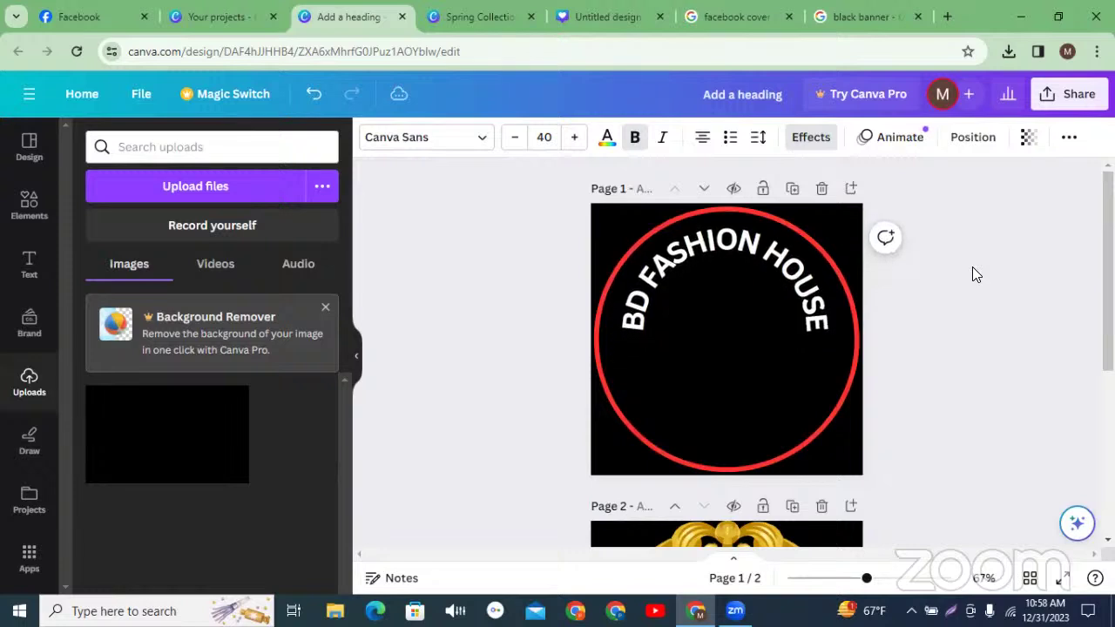
pyautogui.click(987, 321)
pyautogui.scroll(-2, 989, 323)
pyautogui.scroll(-3, 987, 322)
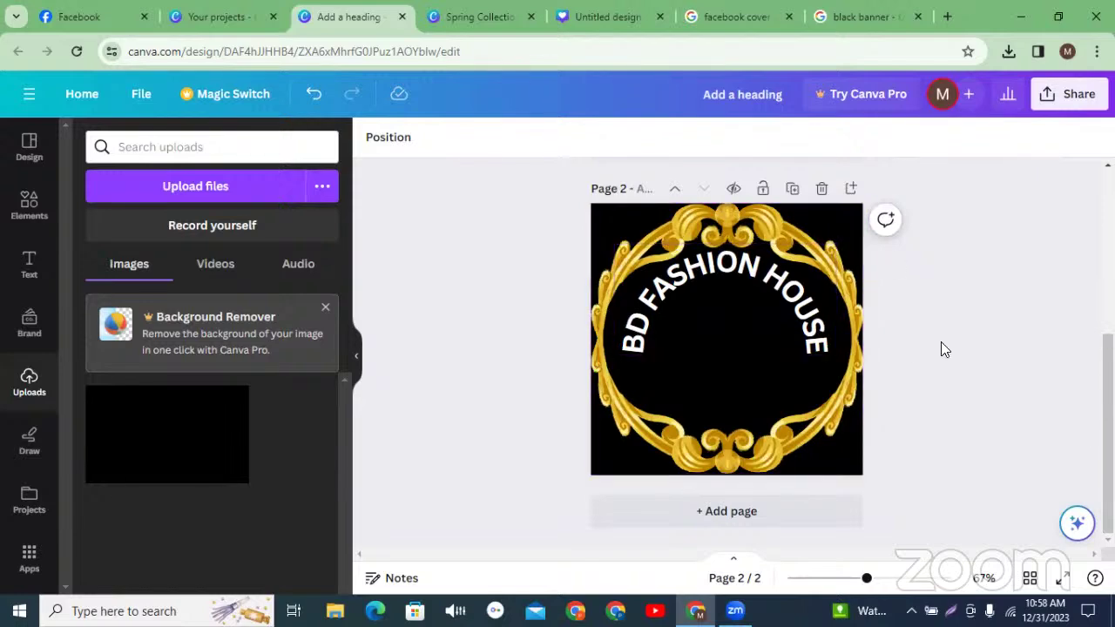
pyautogui.scroll(5, 941, 342)
pyautogui.scroll(2, 941, 349)
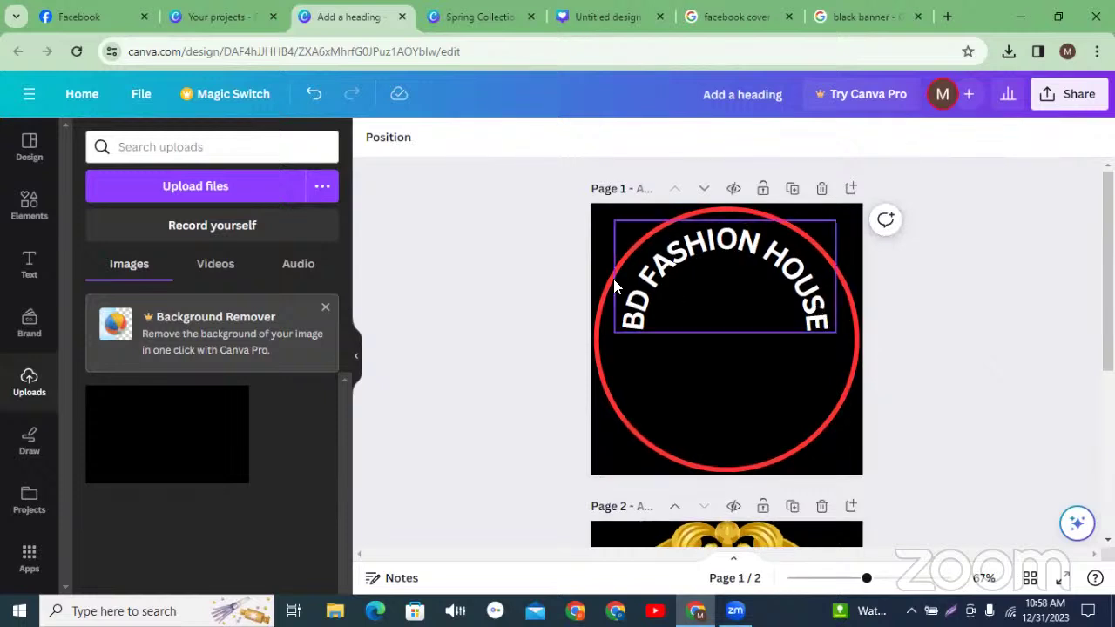
# Step: Enlarge the curved BD FASHION HOUSE heading on page 1 to about size 47.3 and fit it close inside the red ring
pyautogui.click(814, 302)
pyautogui.moveTo(835, 331); pyautogui.dragTo(856, 343)
pyautogui.moveTo(615, 343); pyautogui.dragTo(594, 361)
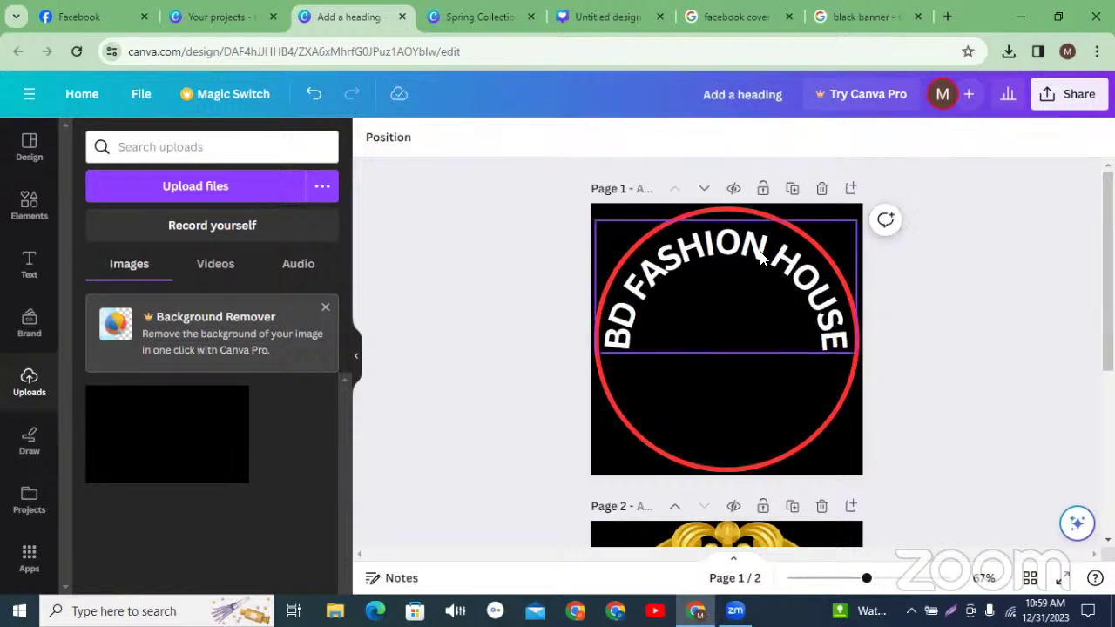
pyautogui.click(1021, 240)
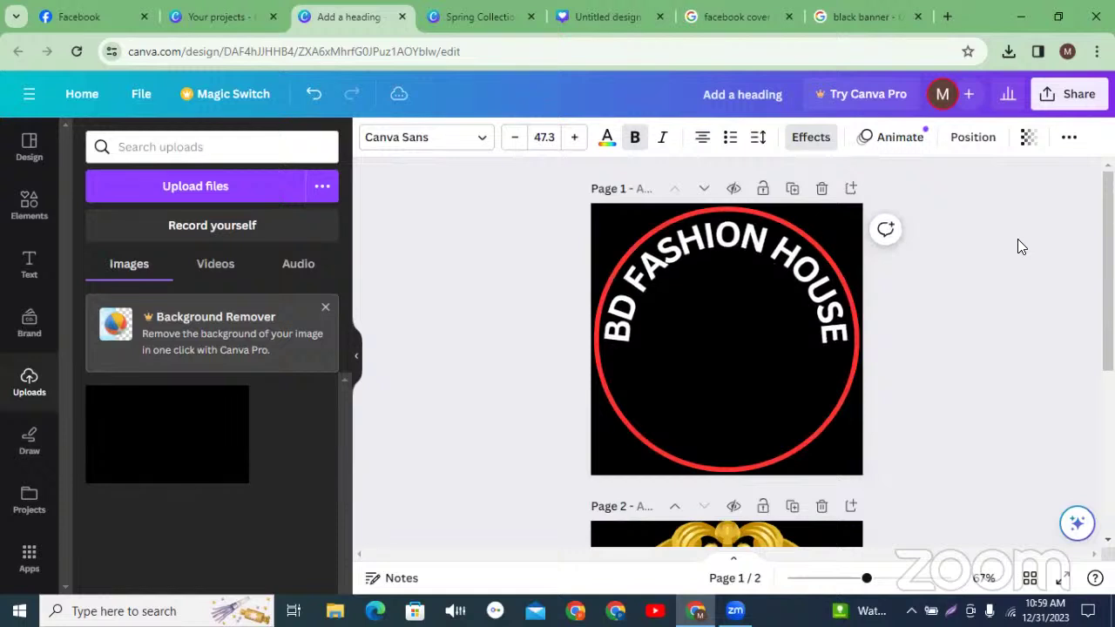
pyautogui.click(651, 348)
pyautogui.click(438, 330)
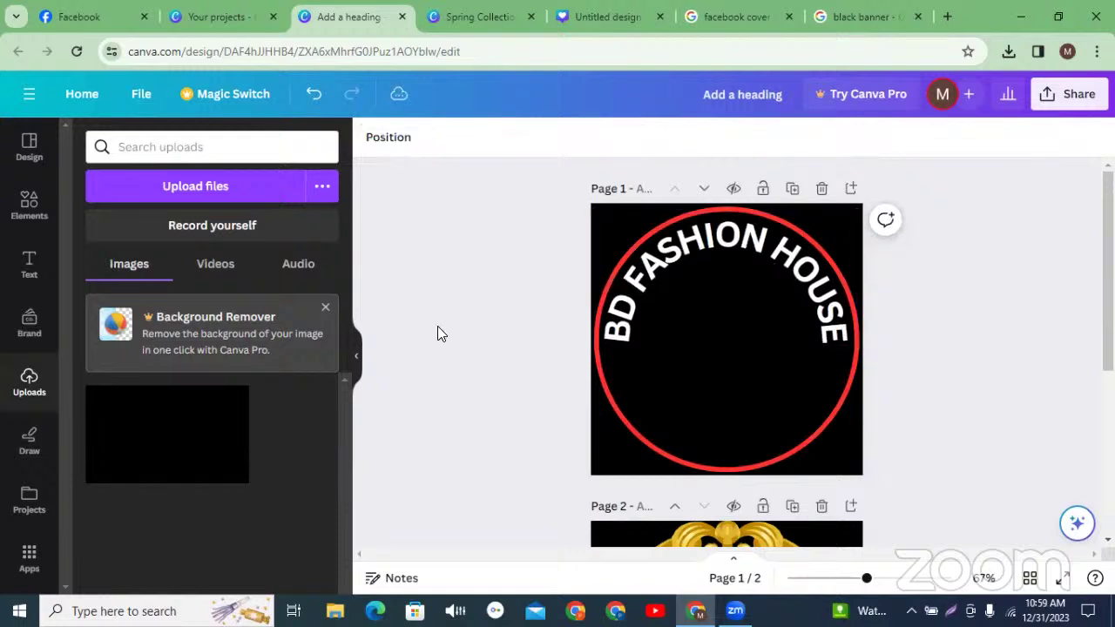
# Step: Add a heading with the letter B on page 1, enlarge it and place it slightly left of the ring's centre
pyautogui.click(27, 272)
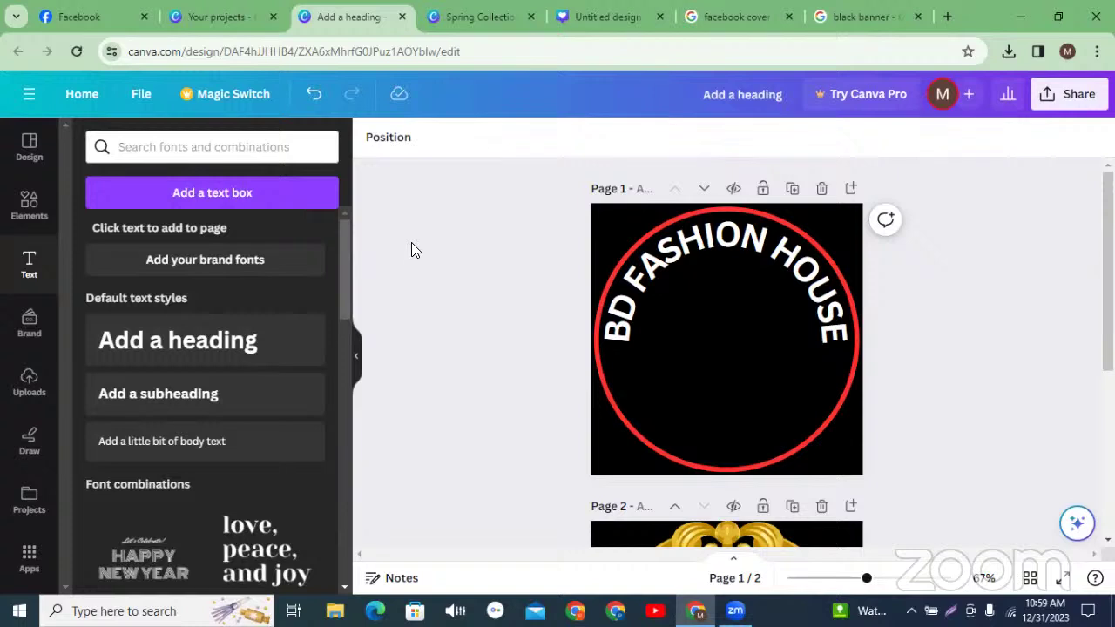
pyautogui.click(168, 341)
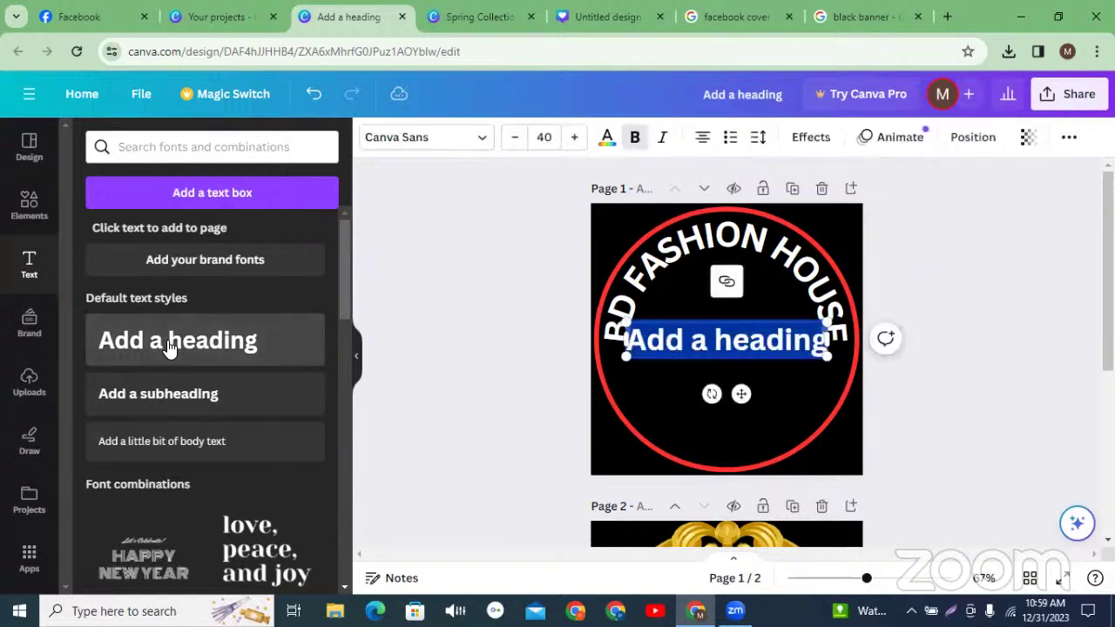
pyautogui.write('B')
pyautogui.click(387, 255)
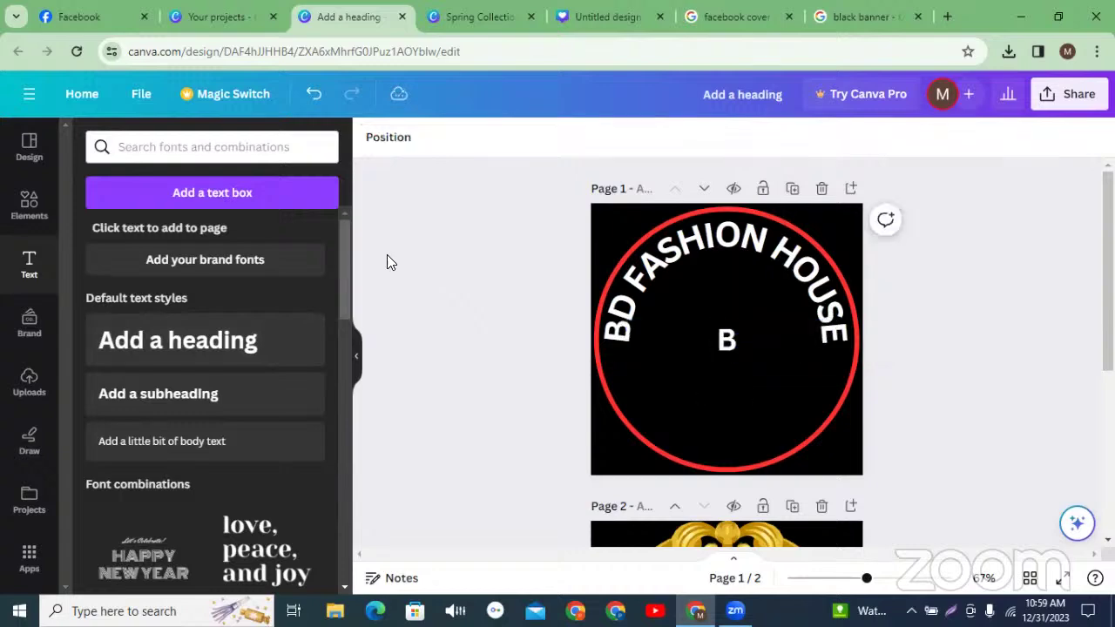
pyautogui.click(726, 340)
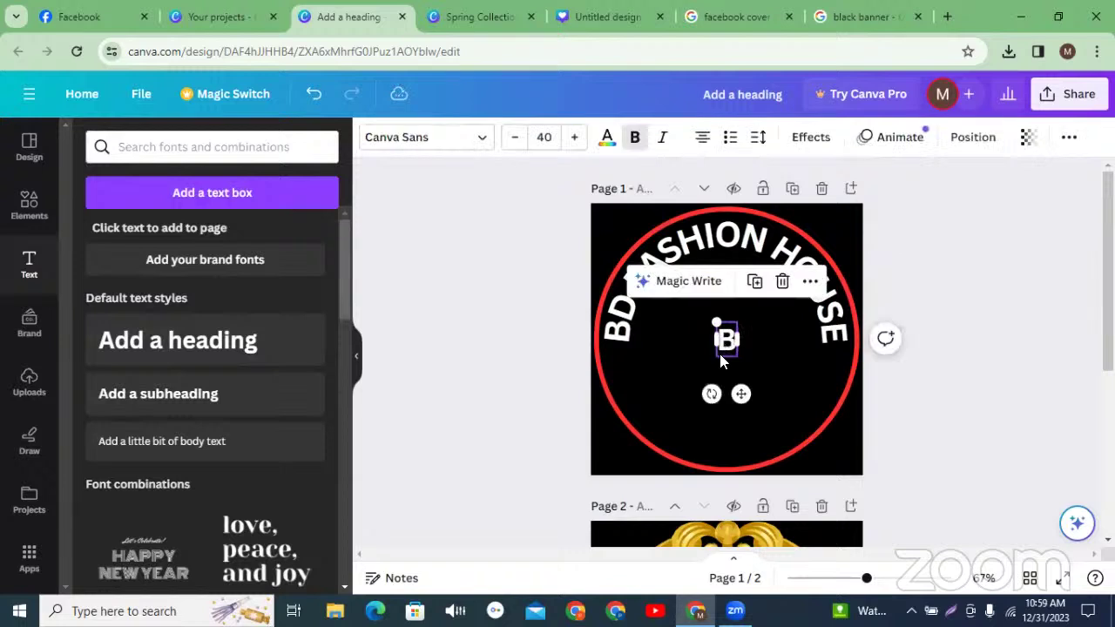
pyautogui.moveTo(716, 356); pyautogui.dragTo(684, 412)
pyautogui.moveTo(724, 376); pyautogui.dragTo(709, 346)
pyautogui.click(927, 408)
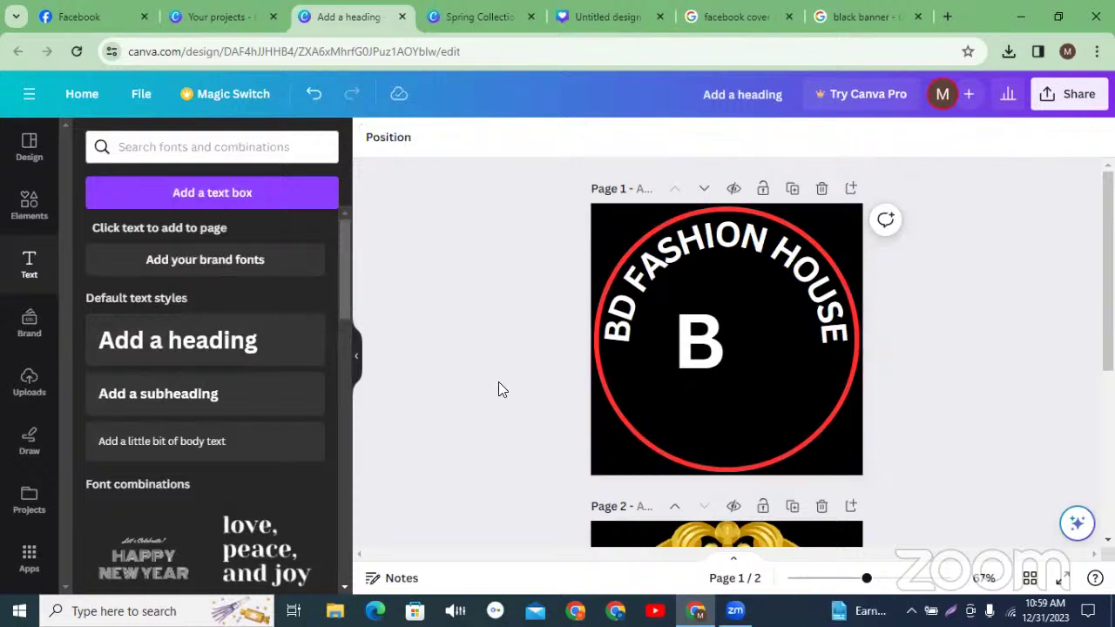
# Step: Add a heading with the letter D, enlarge it to about size 88.7 and set it slightly lower, just right of the B
pyautogui.click(157, 343)
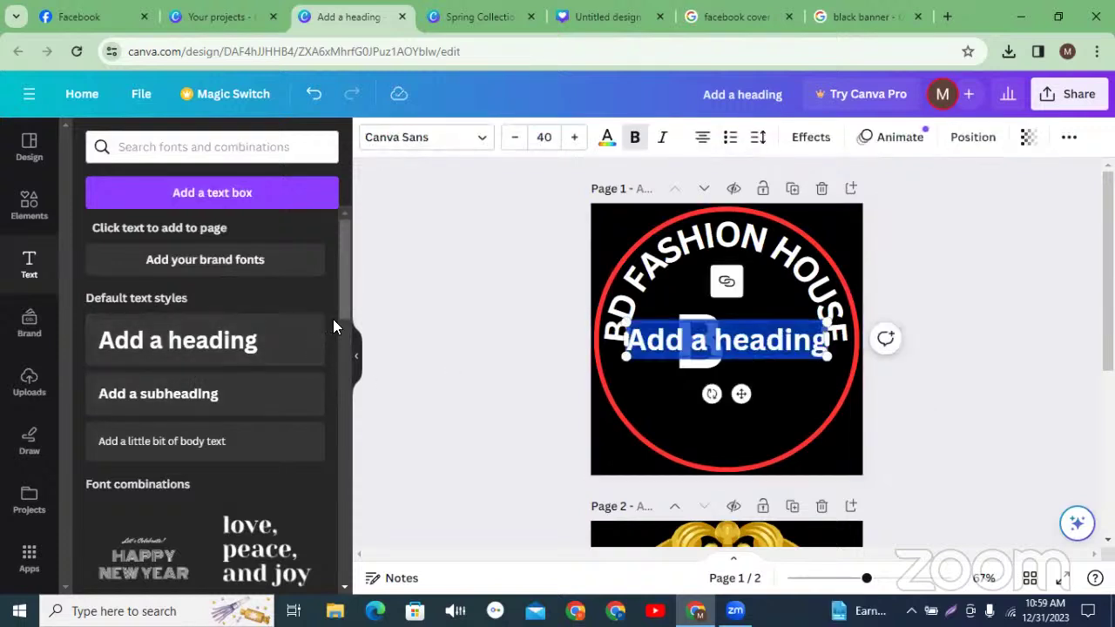
pyautogui.write('D')
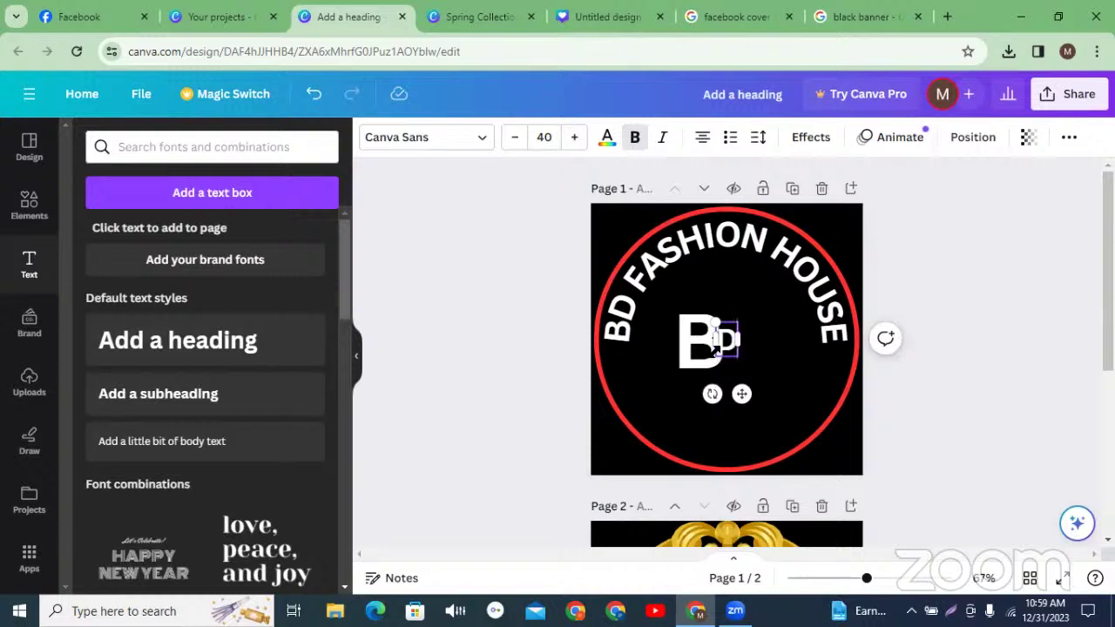
pyautogui.moveTo(714, 347); pyautogui.dragTo(673, 342)
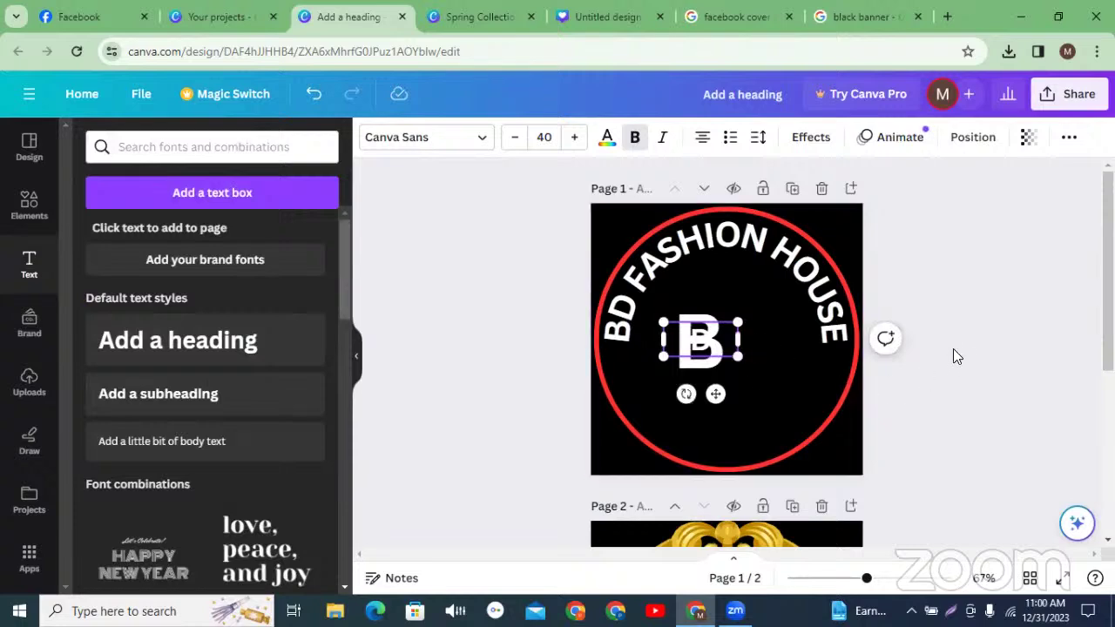
pyautogui.hotkey('ctrl', 'z')
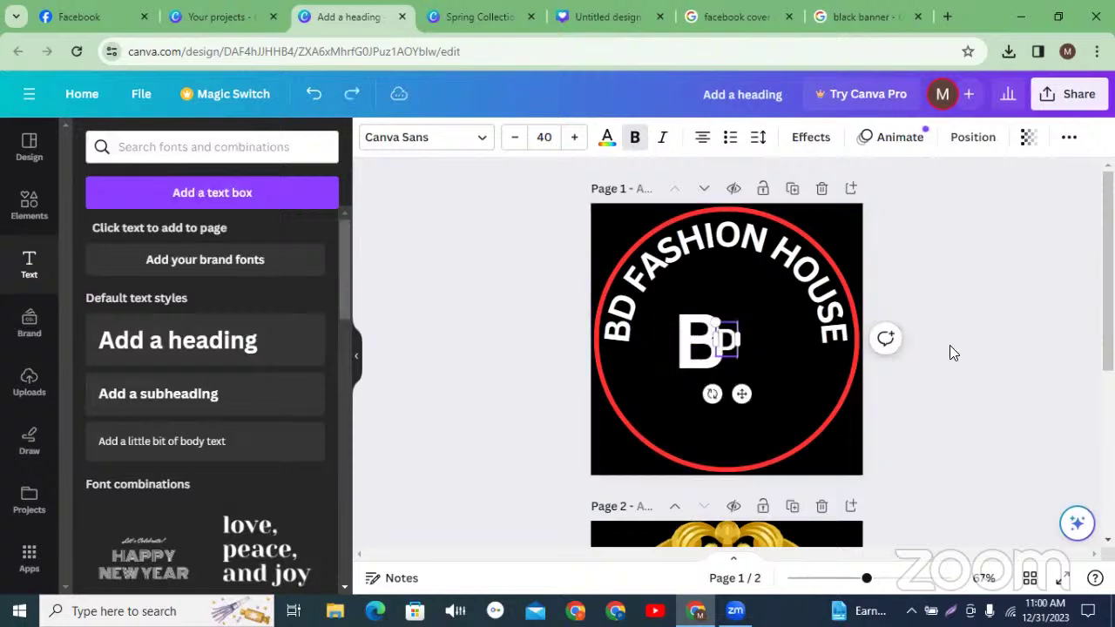
pyautogui.moveTo(739, 353); pyautogui.dragTo(764, 399)
pyautogui.click(1012, 354)
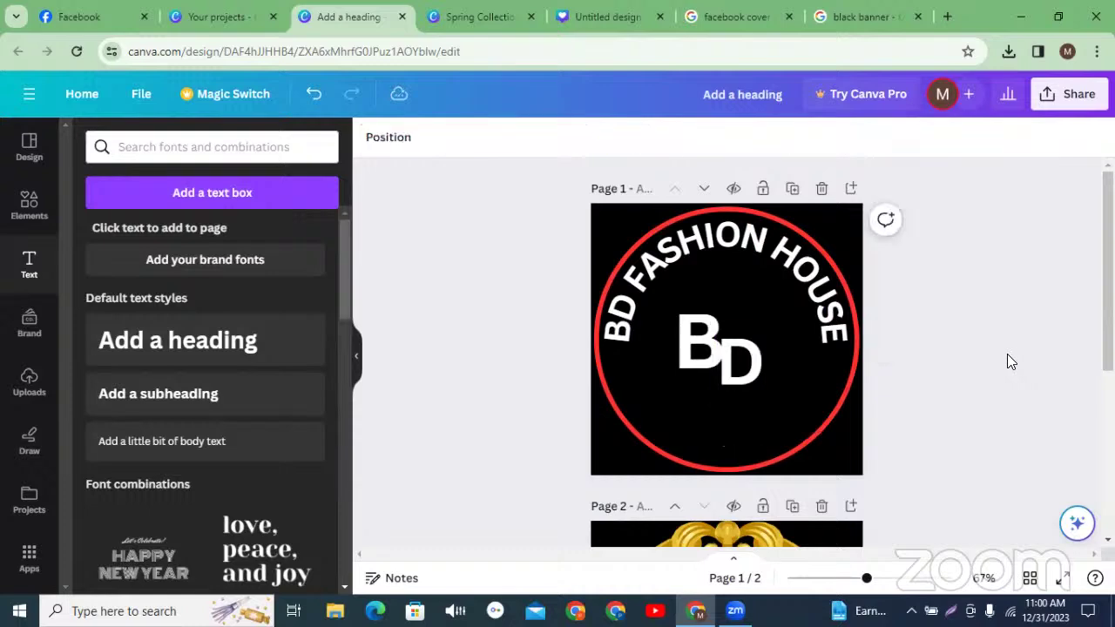
pyautogui.click(754, 373)
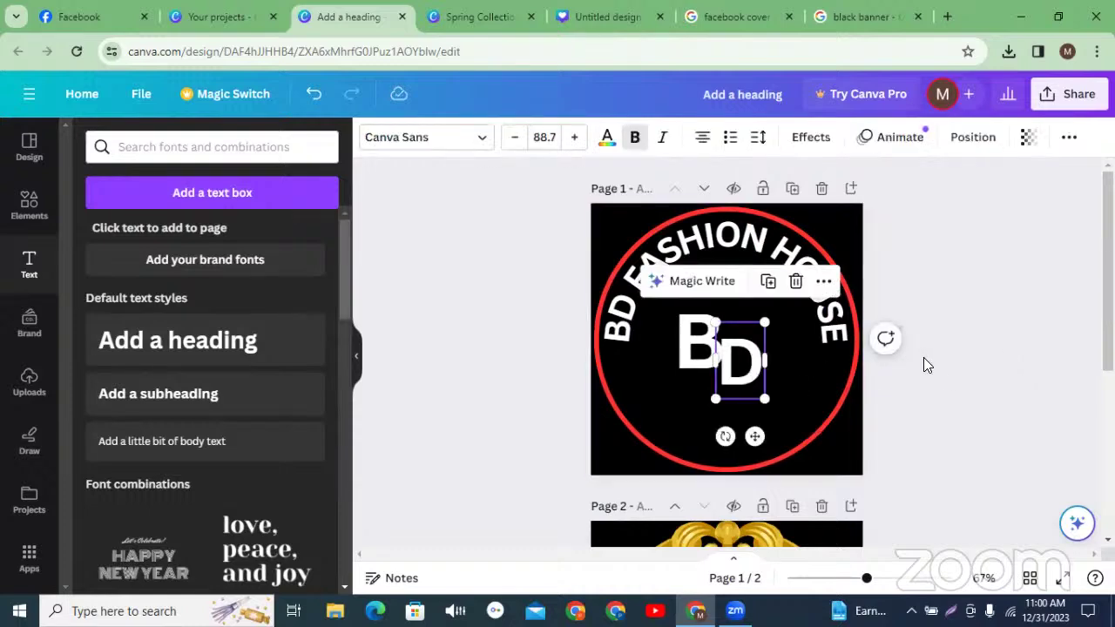
pyautogui.click(922, 354)
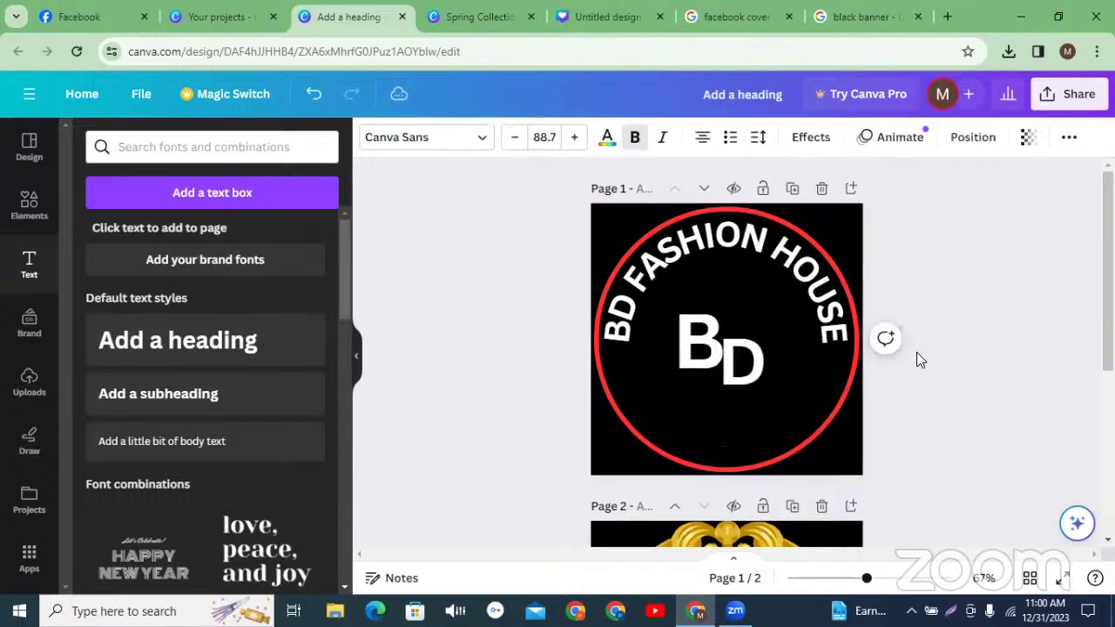
pyautogui.click(929, 375)
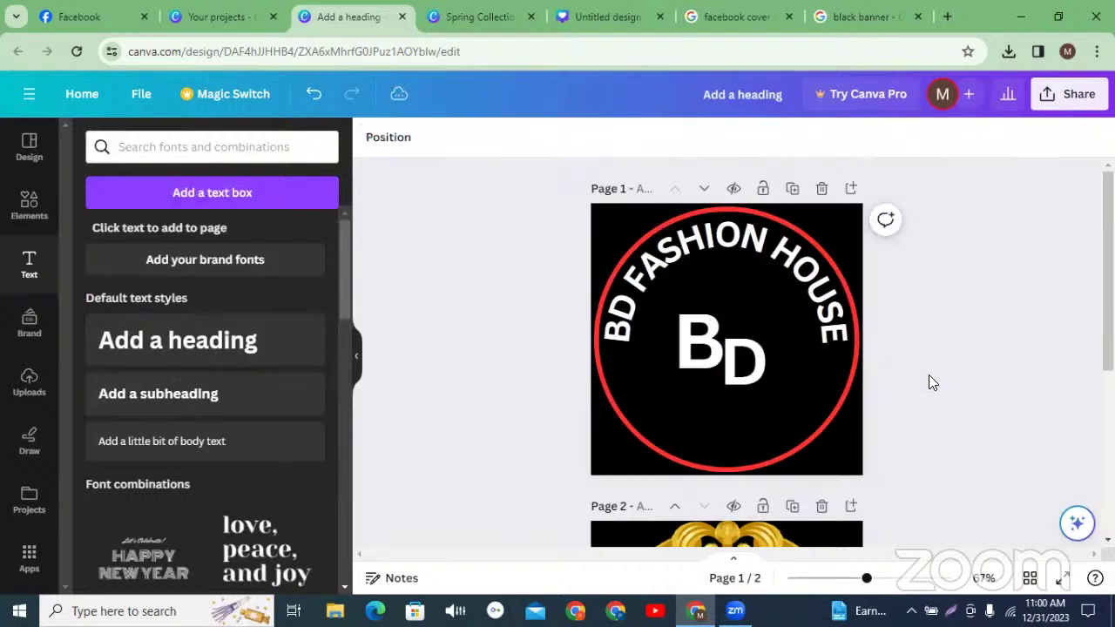
# Step: Duplicate the D, place the copy to its upper right and change the copy's letter to F
pyautogui.click(765, 374)
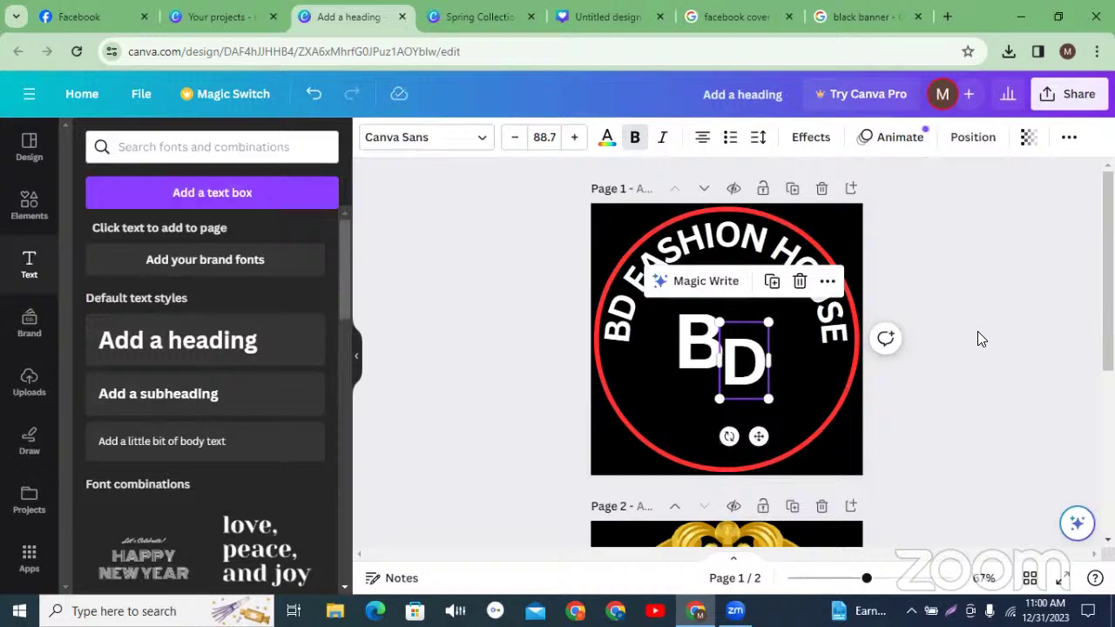
pyautogui.hotkey('ctrl', 'd')
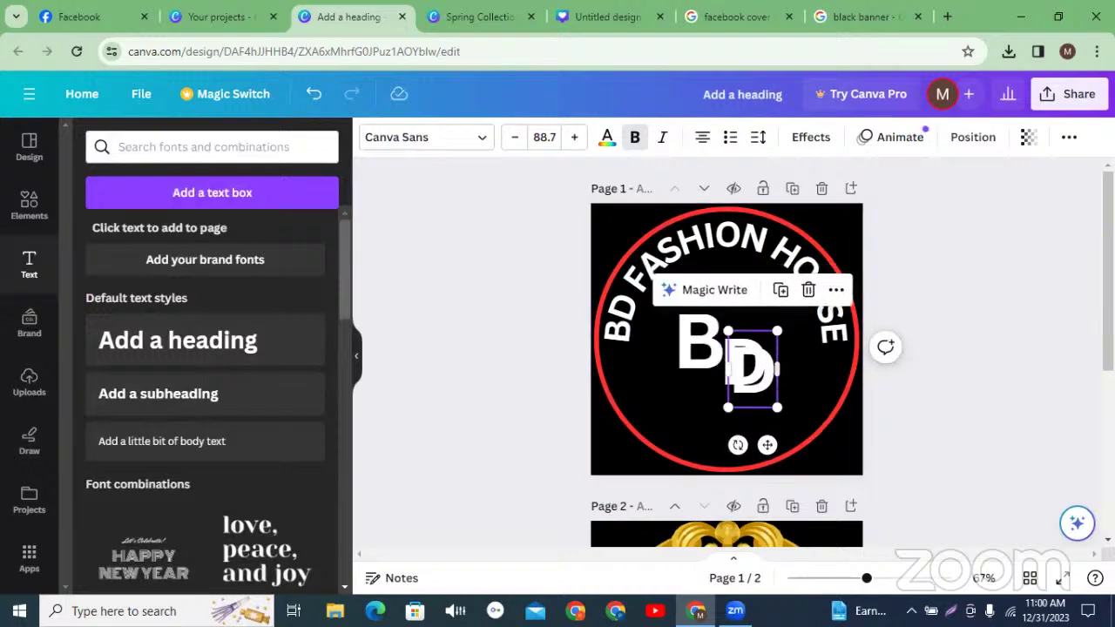
pyautogui.moveTo(765, 387); pyautogui.dragTo(795, 352)
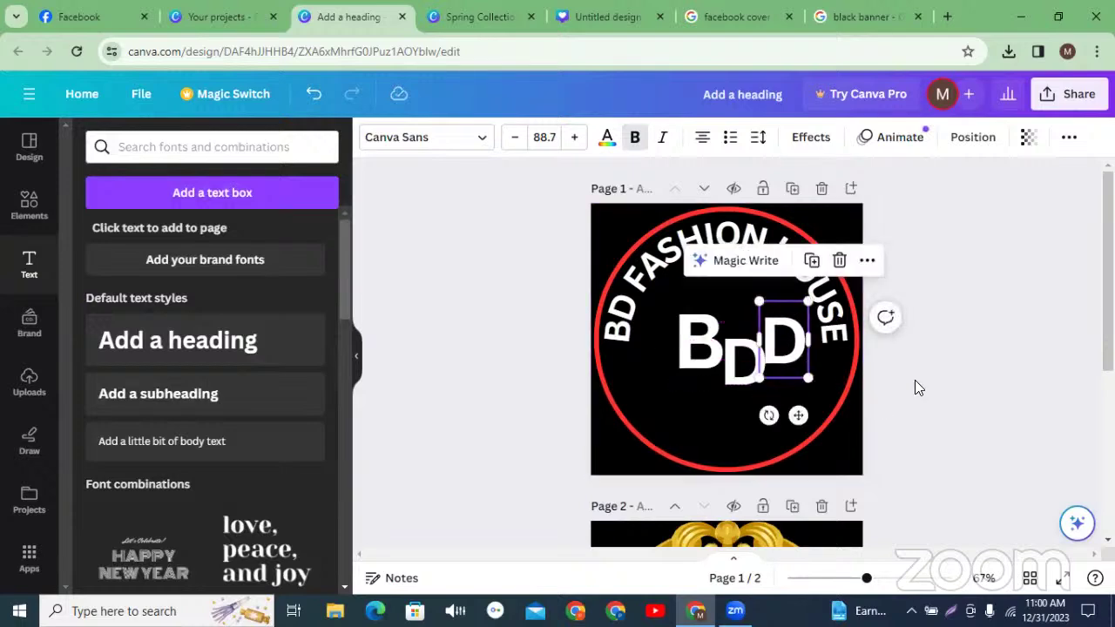
pyautogui.doubleClick(787, 352)
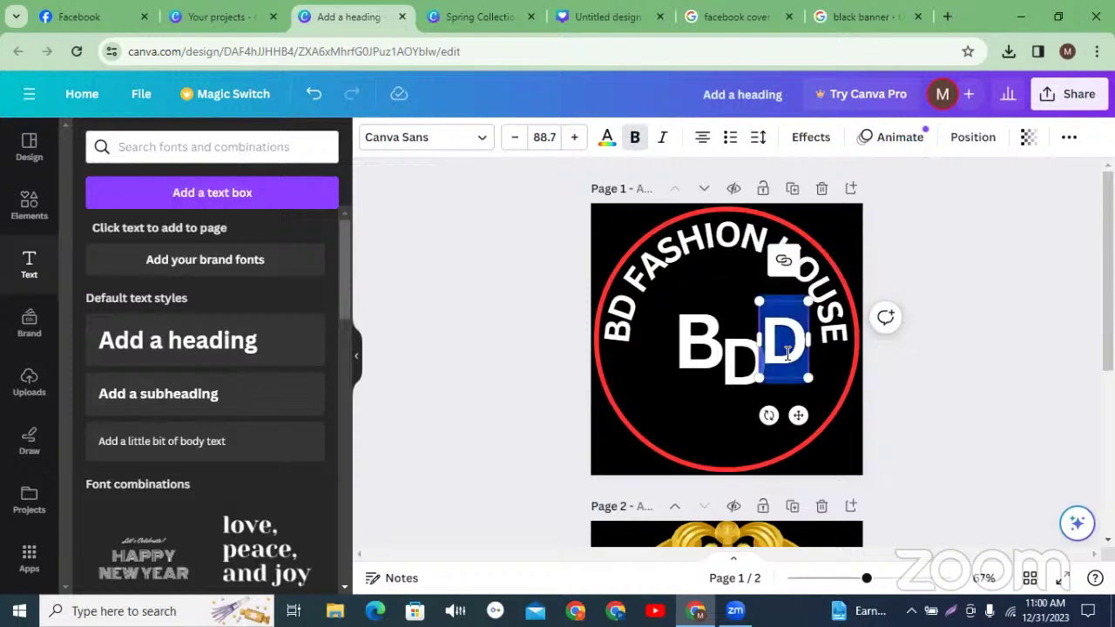
pyautogui.write('F')
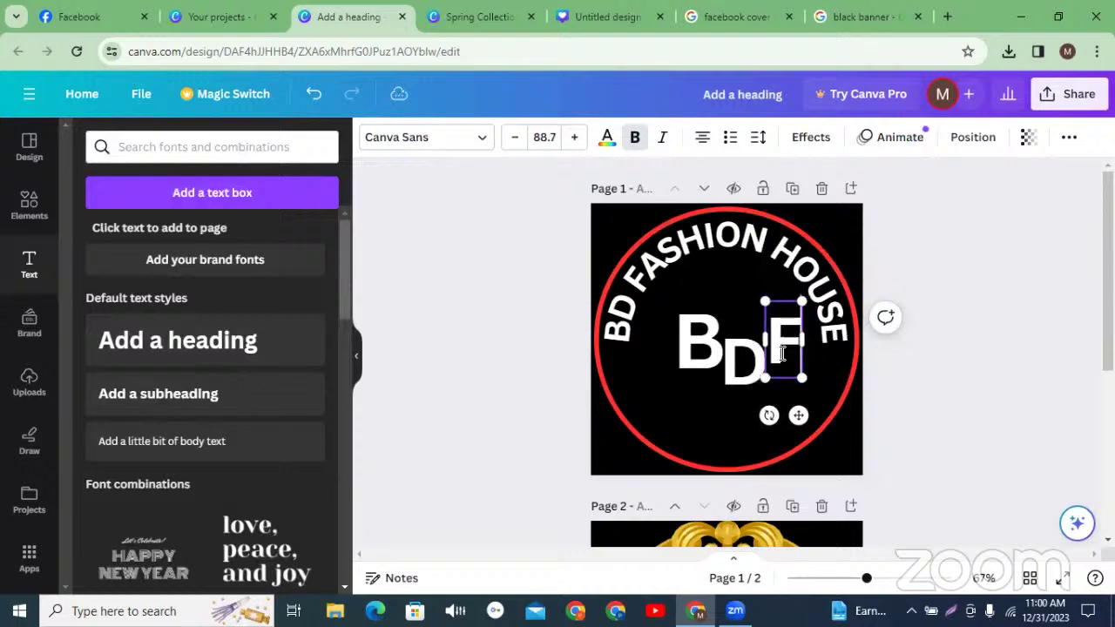
pyautogui.click(974, 367)
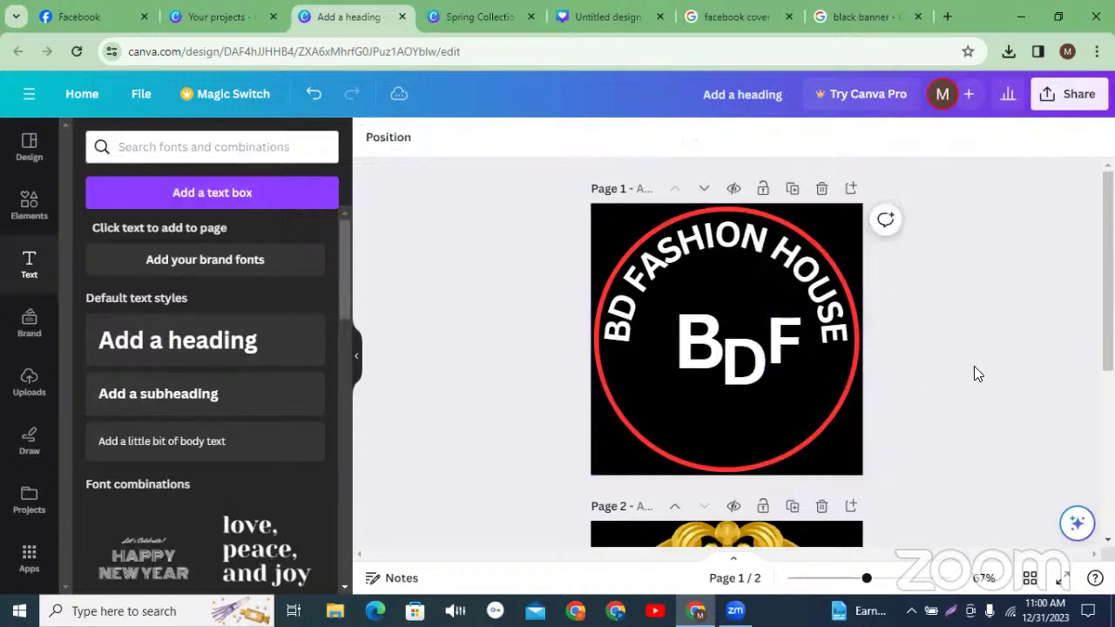
# Step: Select the letters B, D and F together and shift them left to centre them inside the red ring
pyautogui.click(779, 346)
pyautogui.keyDown('shift'); pyautogui.click(732, 358); pyautogui.keyUp('shift')
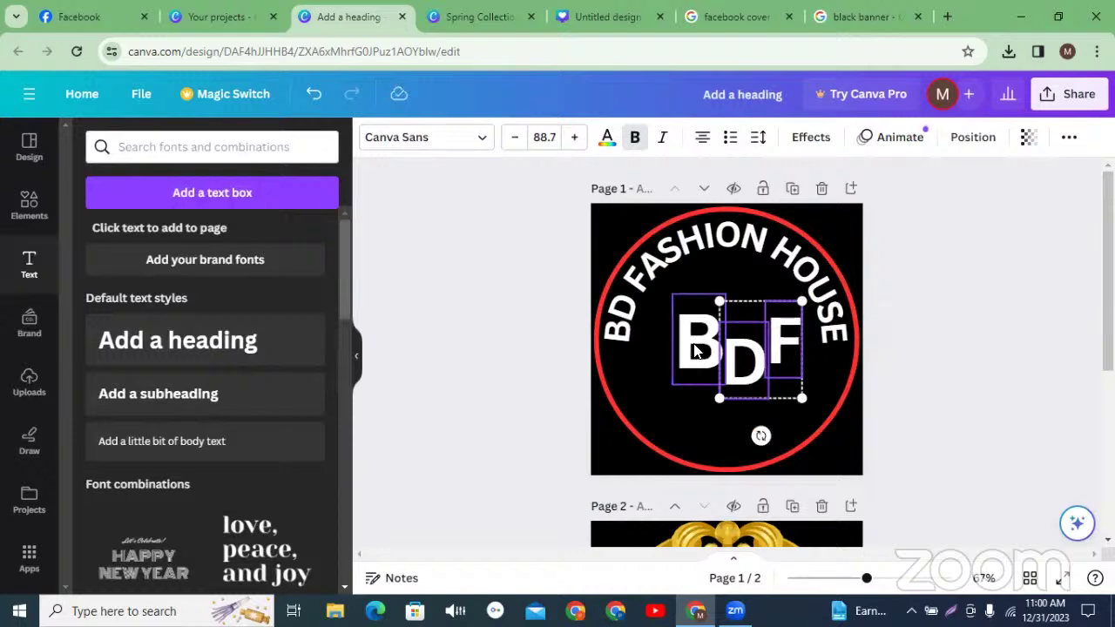
pyautogui.keyDown('shift'); pyautogui.click(697, 344); pyautogui.keyUp('shift')
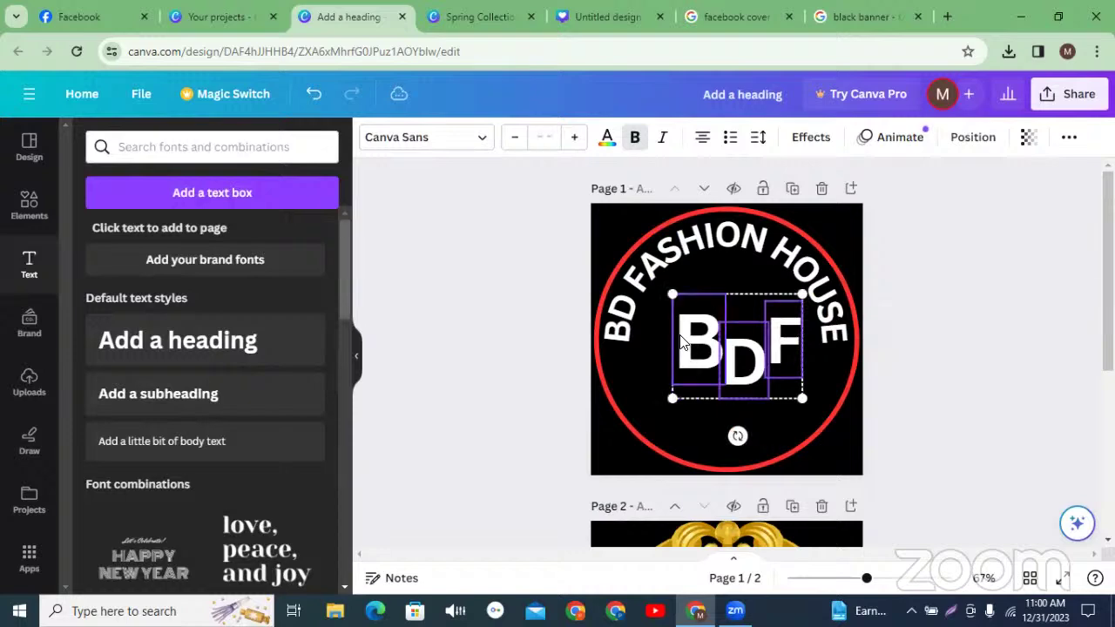
pyautogui.click(1051, 335)
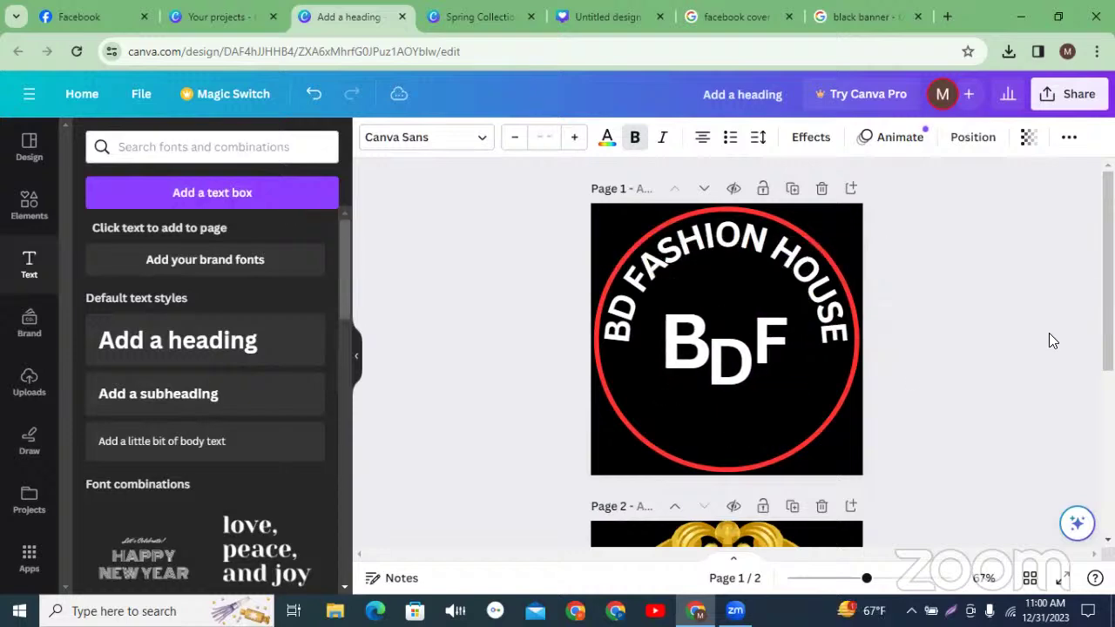
pyautogui.hotkey('ctrl', 'z')
pyautogui.click(1046, 330)
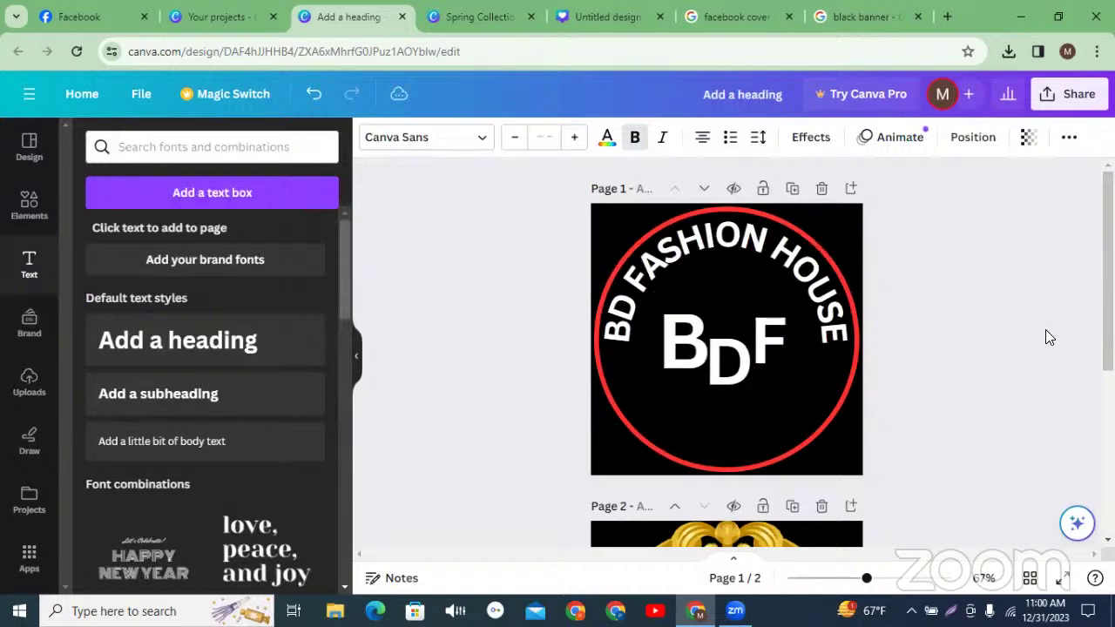
pyautogui.hotkey('ctrl', 'z')
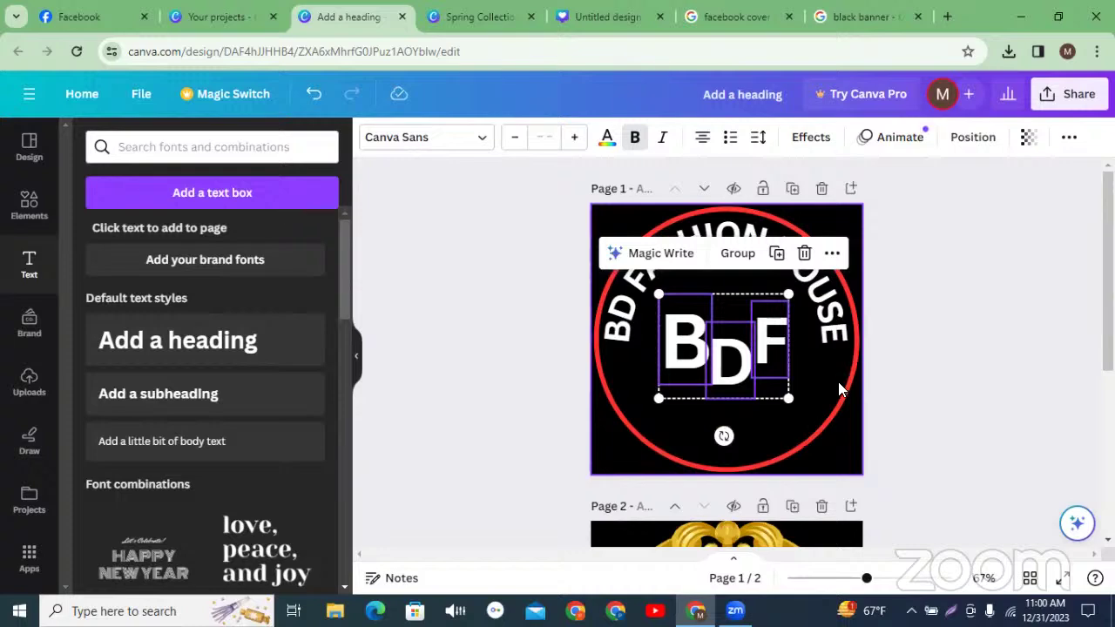
pyautogui.click(987, 359)
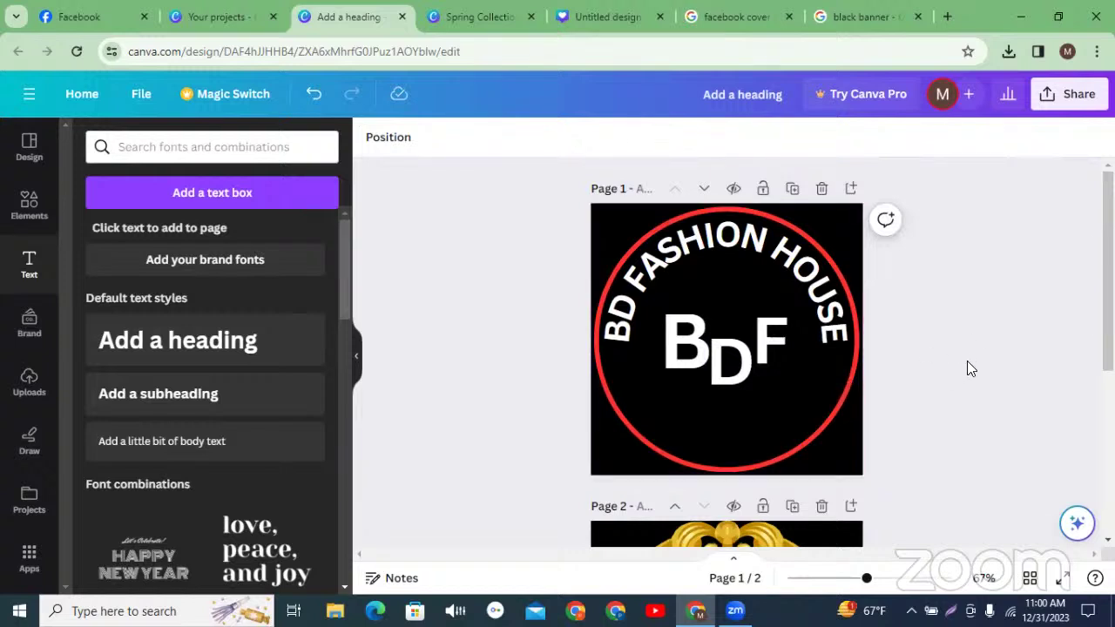
# Step: Group the letters B, D and F on page 1 into a single element
pyautogui.scroll(-4, 965, 367)
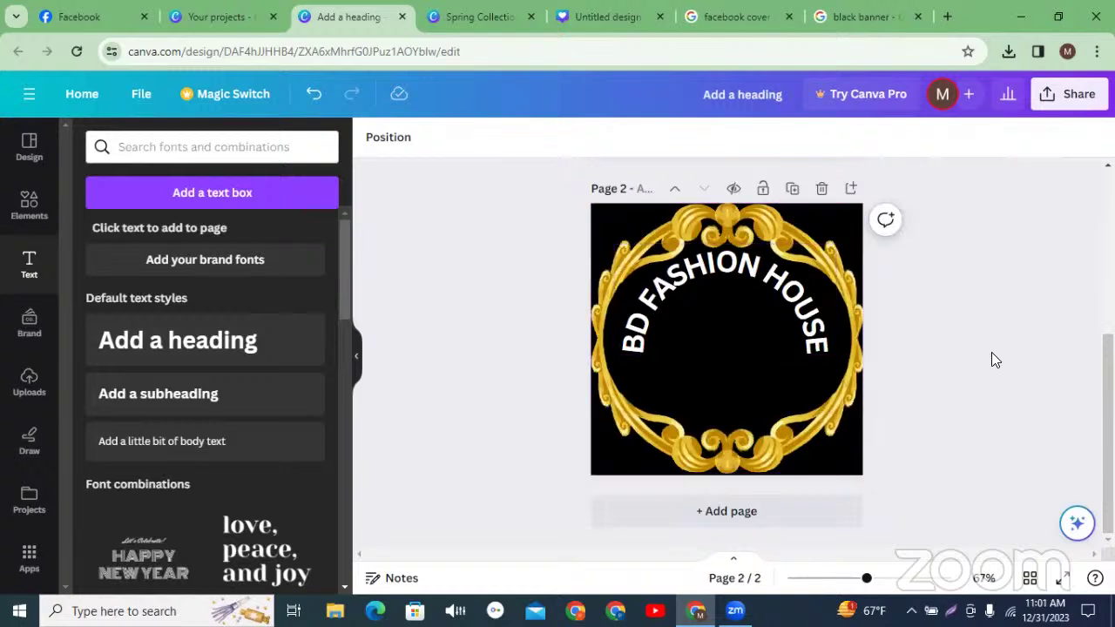
pyautogui.scroll(2, 959, 353)
pyautogui.scroll(3, 991, 345)
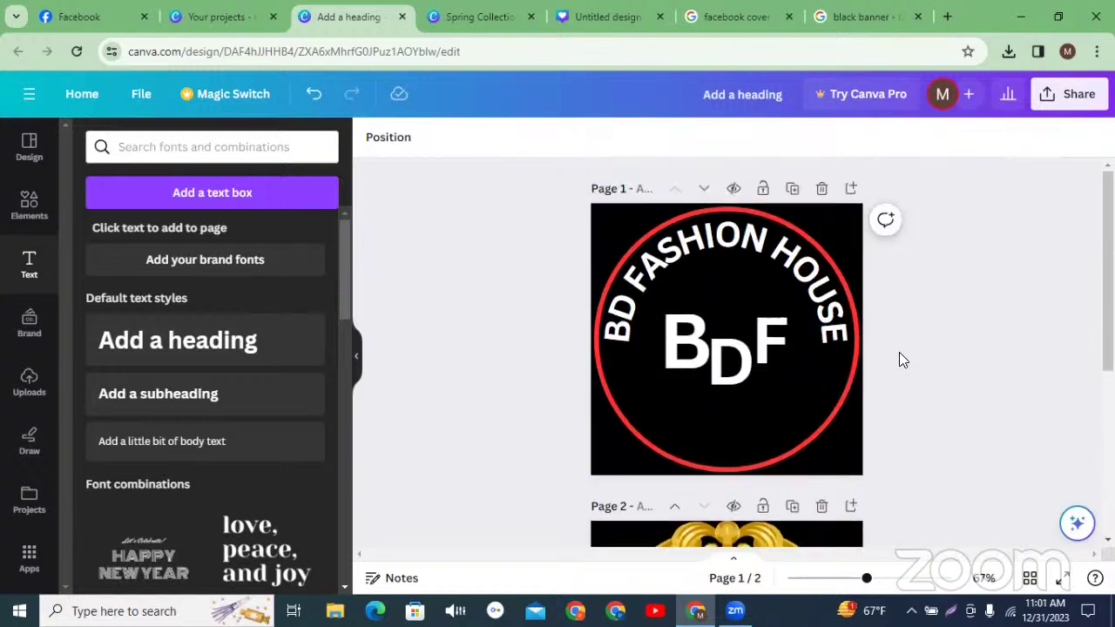
pyautogui.click(762, 347)
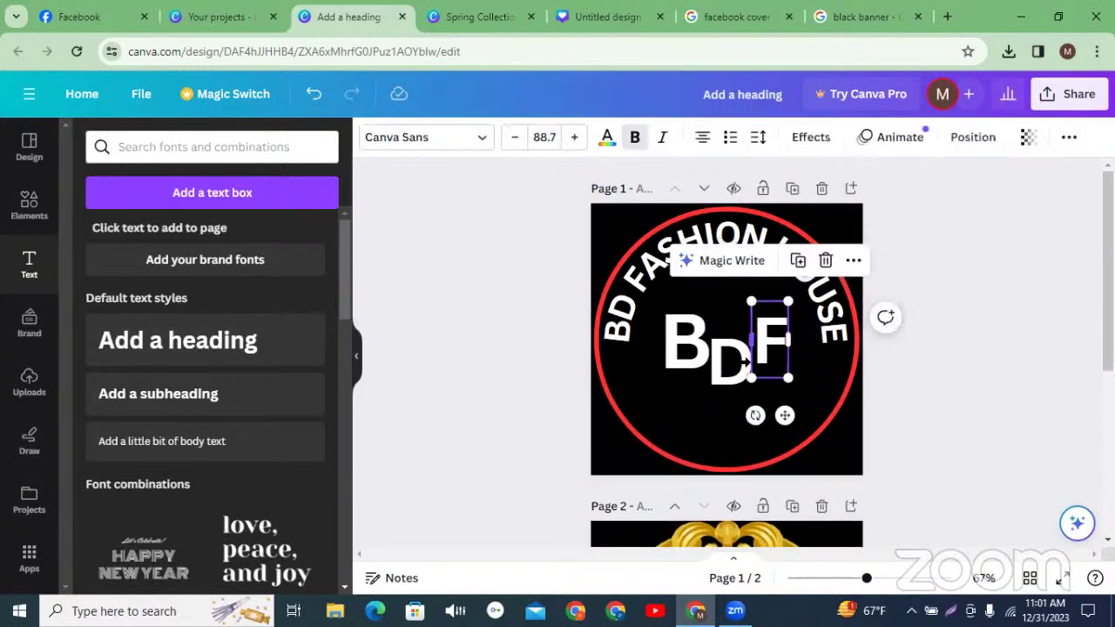
pyautogui.keyDown('shift'); pyautogui.click(714, 379); pyautogui.keyUp('shift')
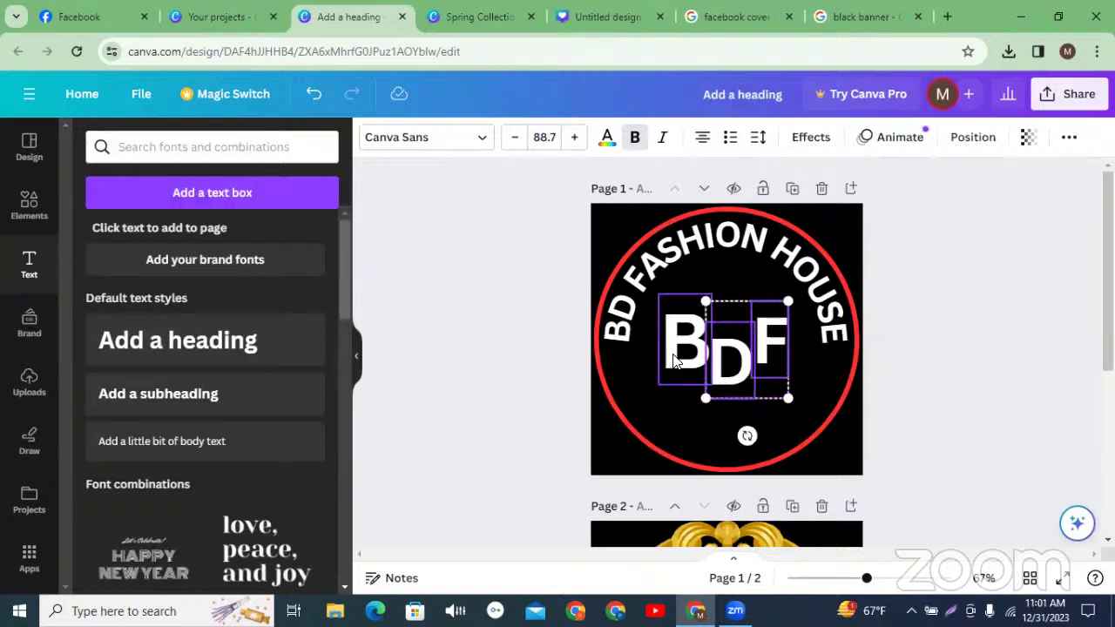
pyautogui.keyDown('shift'); pyautogui.click(672, 359); pyautogui.keyUp('shift')
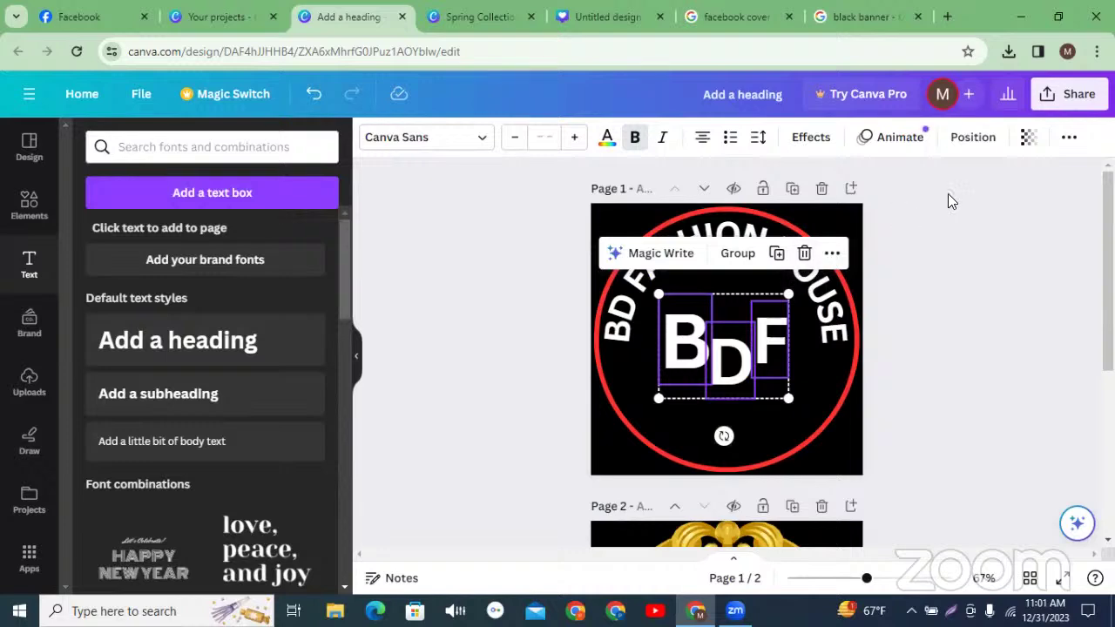
pyautogui.click(1068, 140)
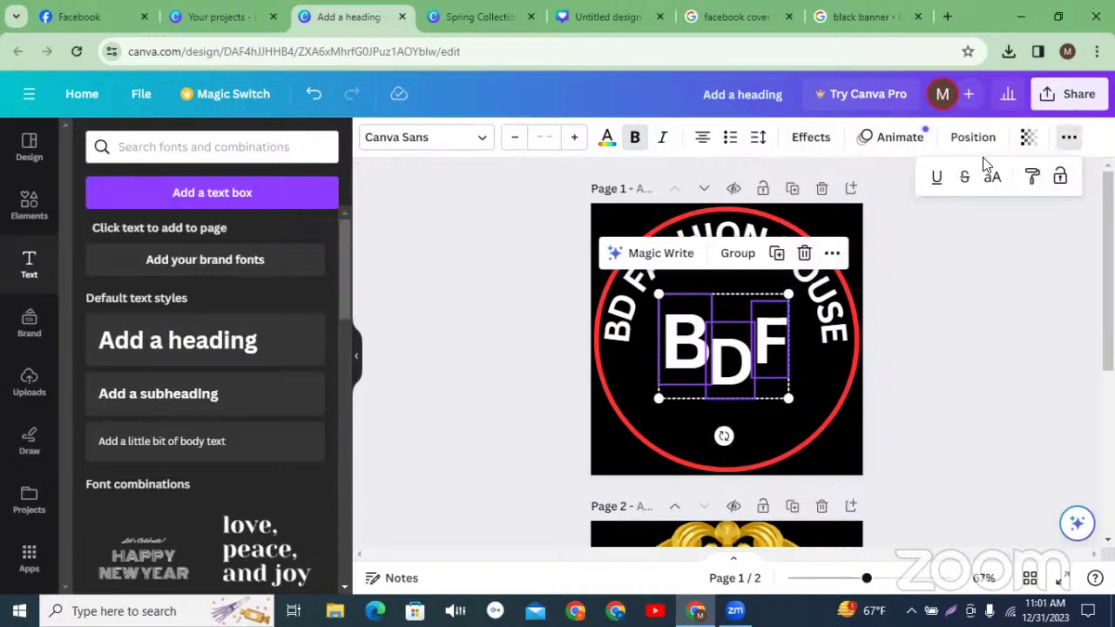
pyautogui.click(734, 255)
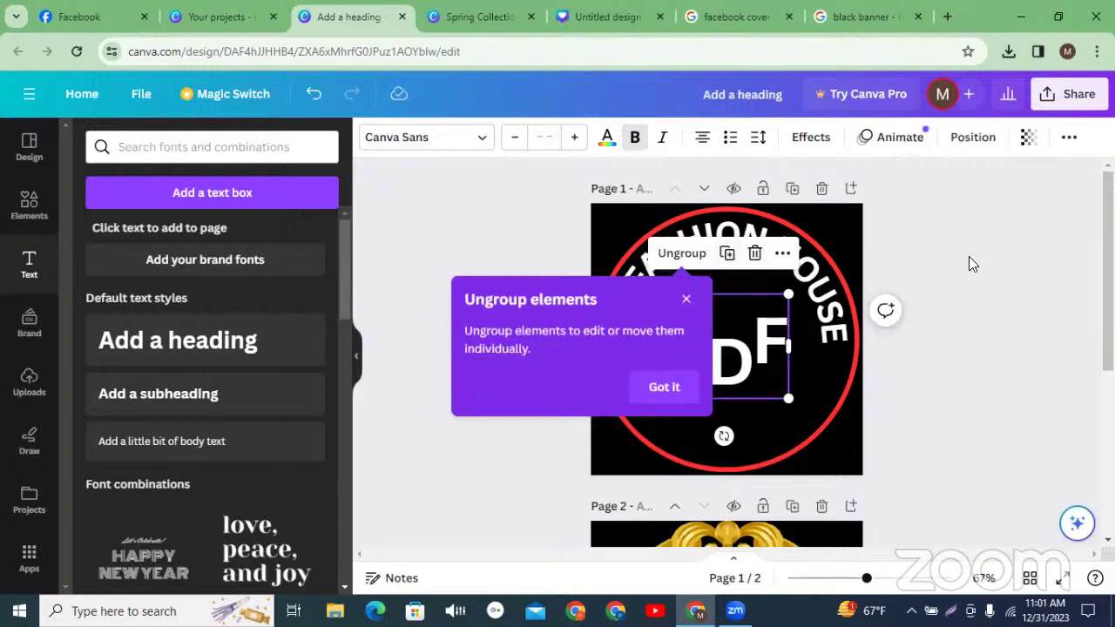
# Step: Copy the grouped BDF monogram from page 1 and paste it inside the gold ornamental frame on page 2
pyautogui.click(1002, 278)
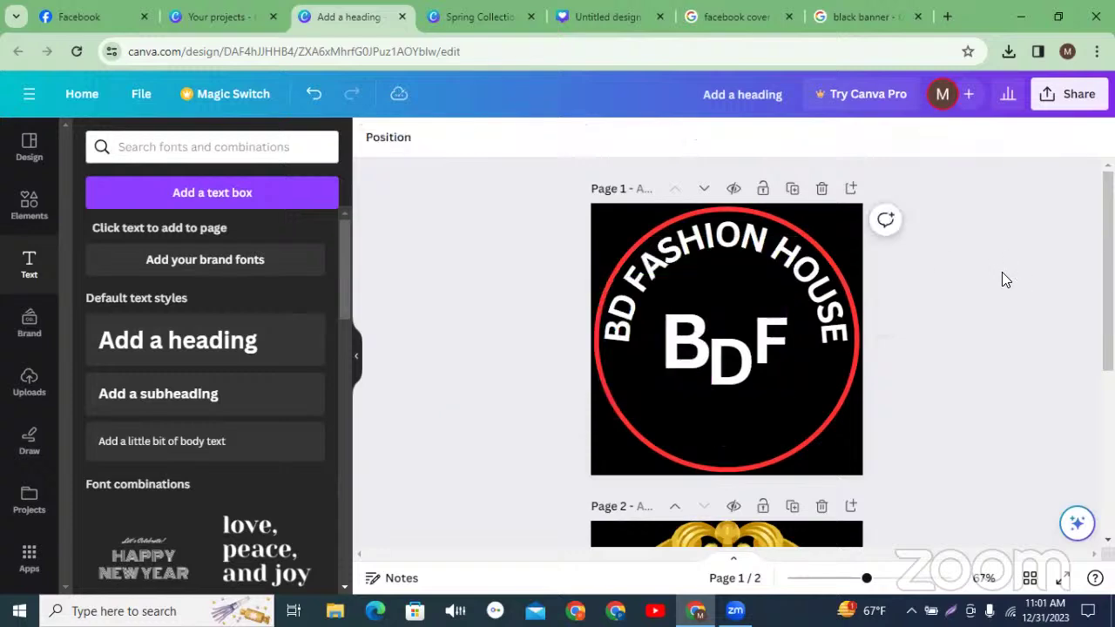
pyautogui.click(760, 338)
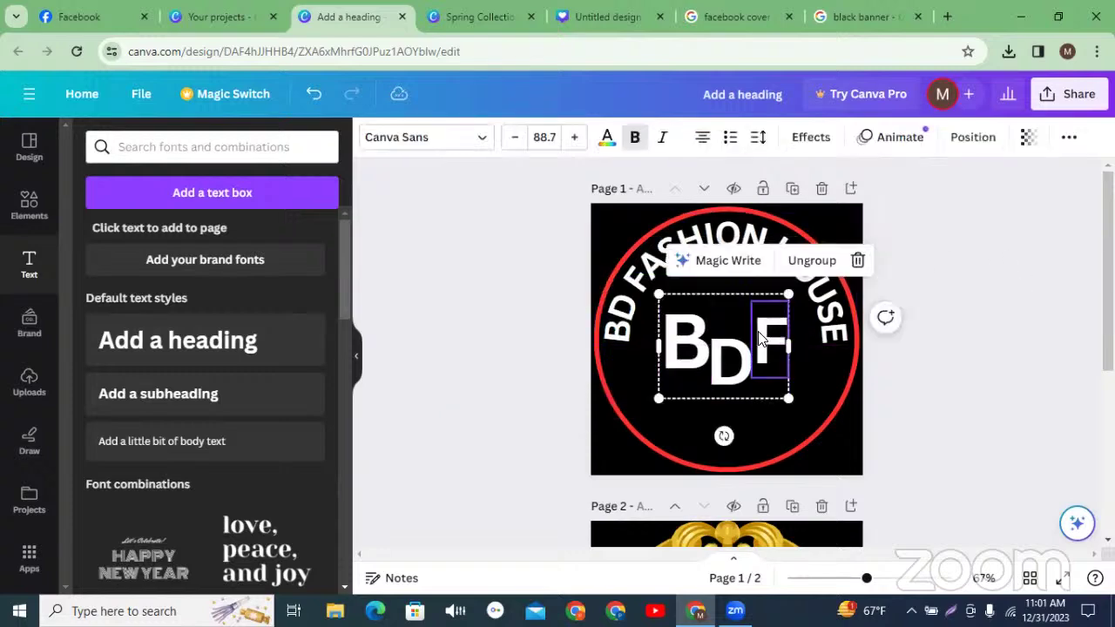
pyautogui.click(977, 283)
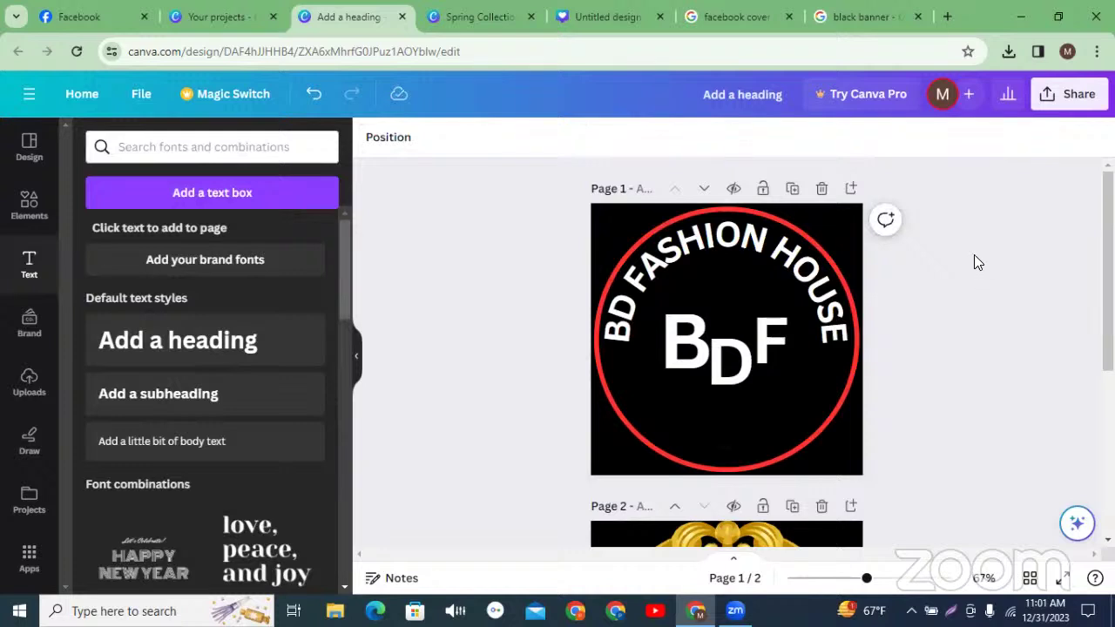
pyautogui.click(742, 374)
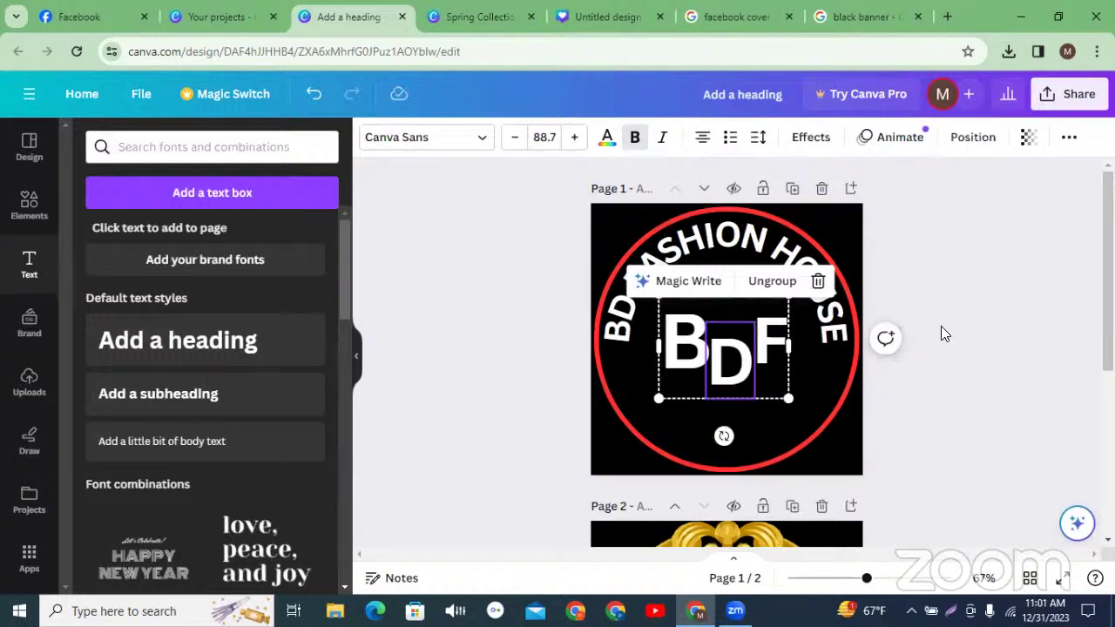
pyautogui.scroll(-5, 934, 331)
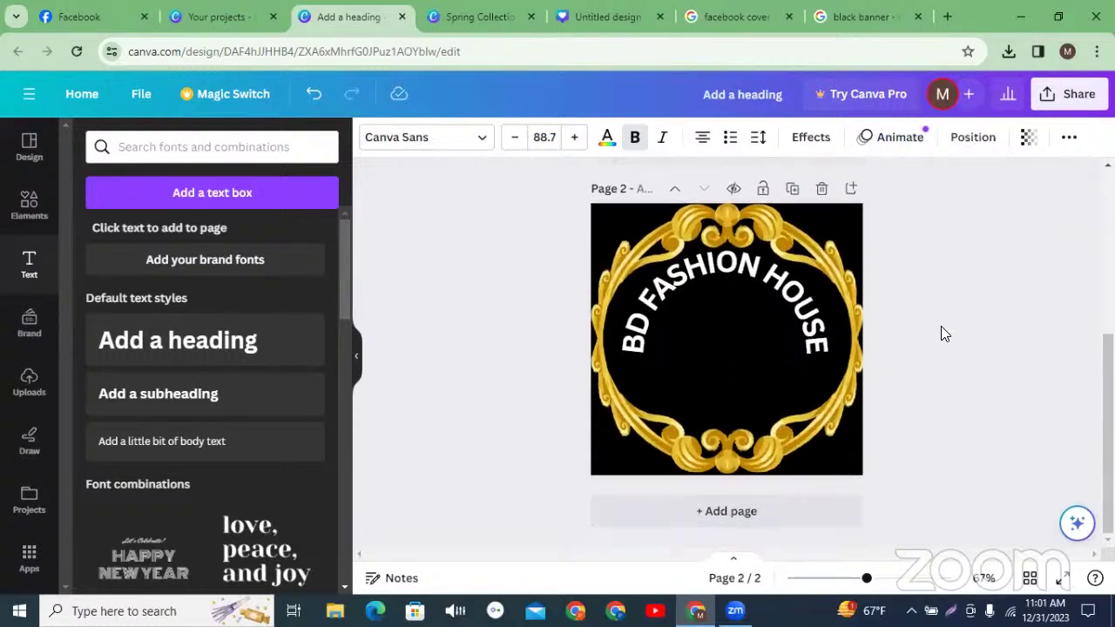
pyautogui.click(704, 376)
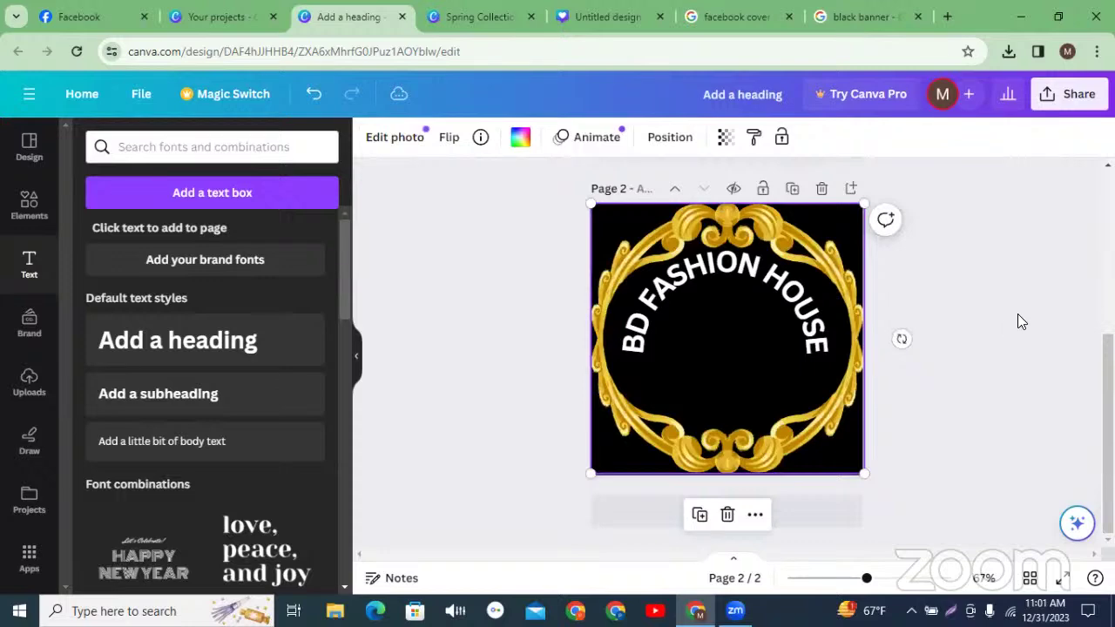
pyautogui.hotkey('ctrl', 'v')
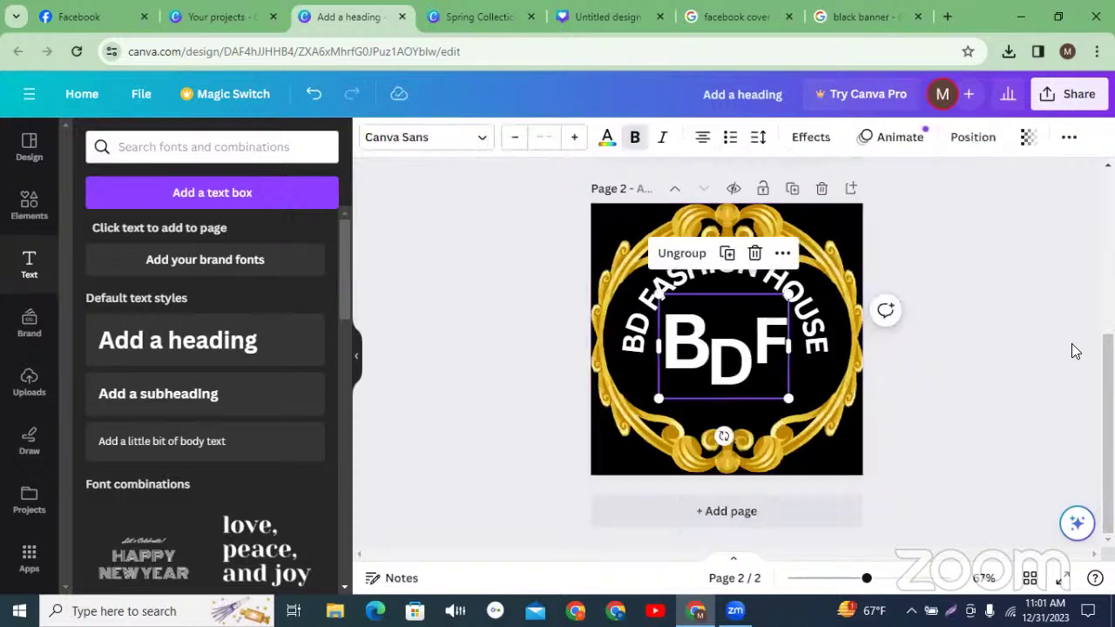
pyautogui.click(1070, 341)
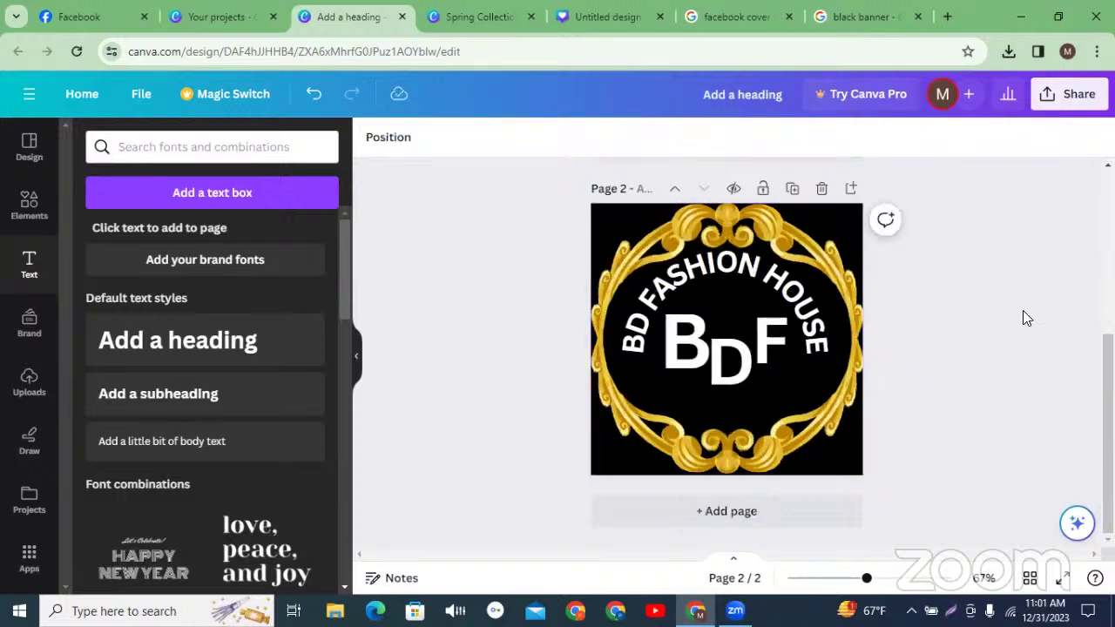
# Step: Download only page 1, the red ring logo, as a 500 × 500 px PNG
pyautogui.scroll(4, 1022, 310)
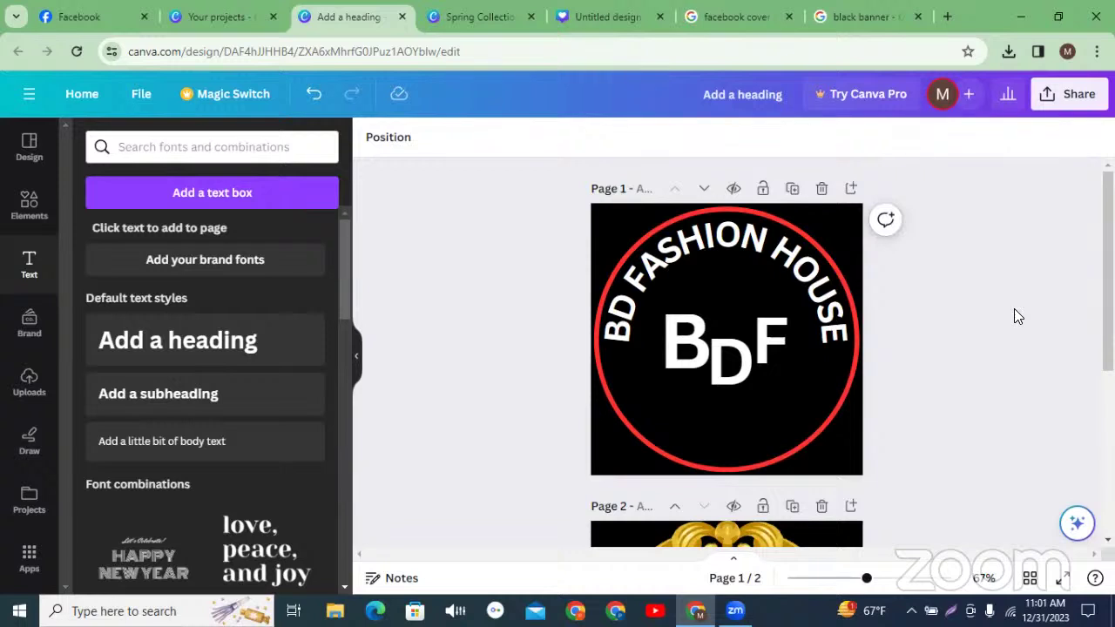
pyautogui.scroll(-4, 1014, 310)
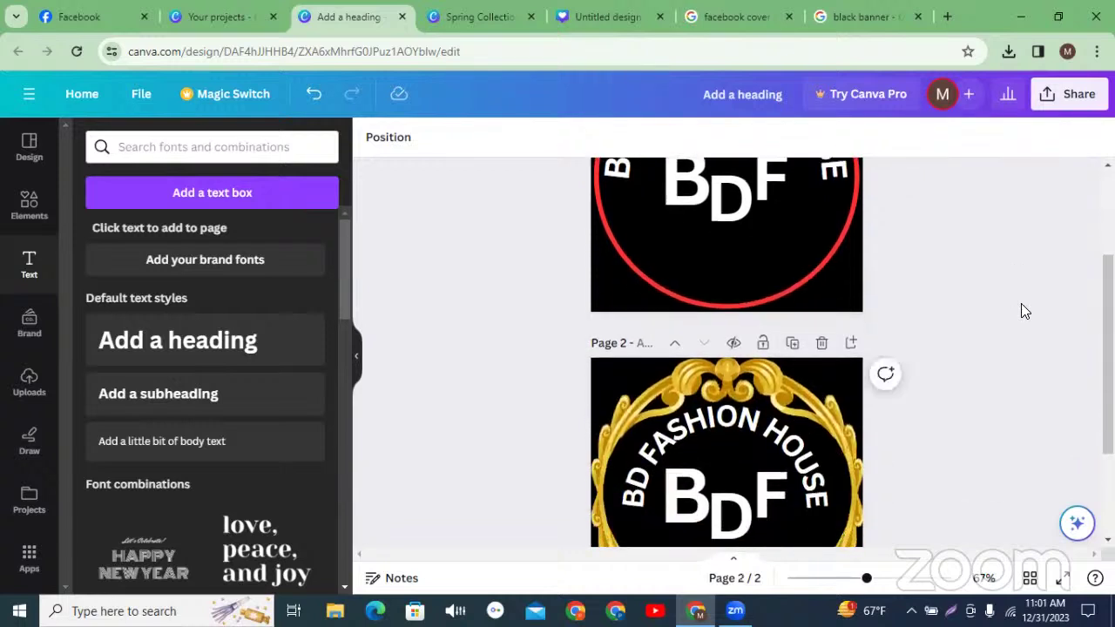
pyautogui.scroll(-1, 1024, 312)
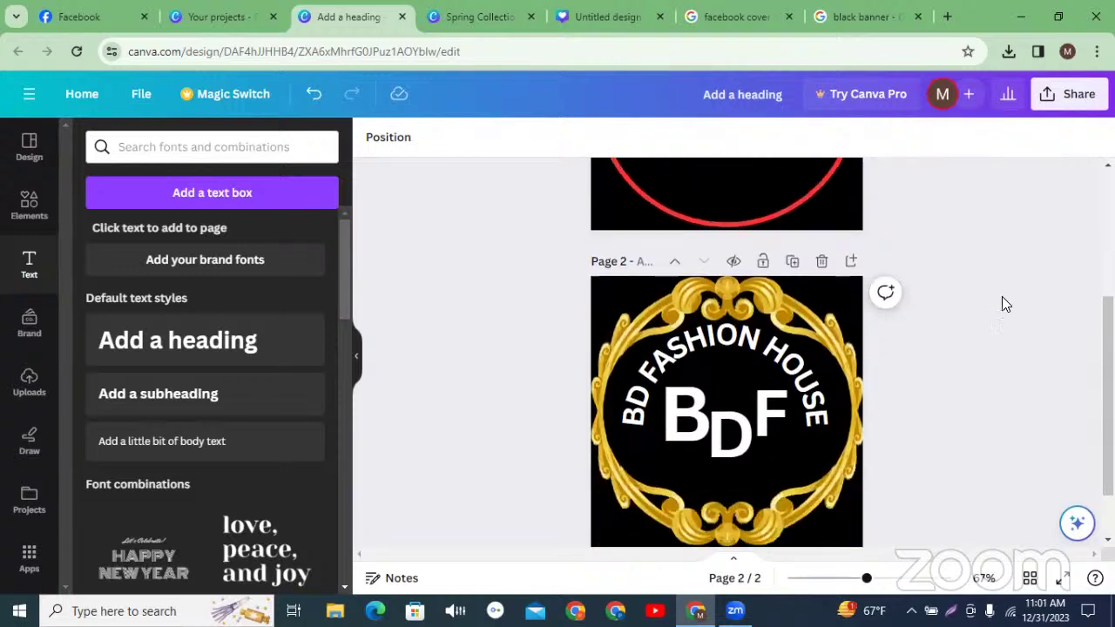
pyautogui.scroll(-1, 999, 312)
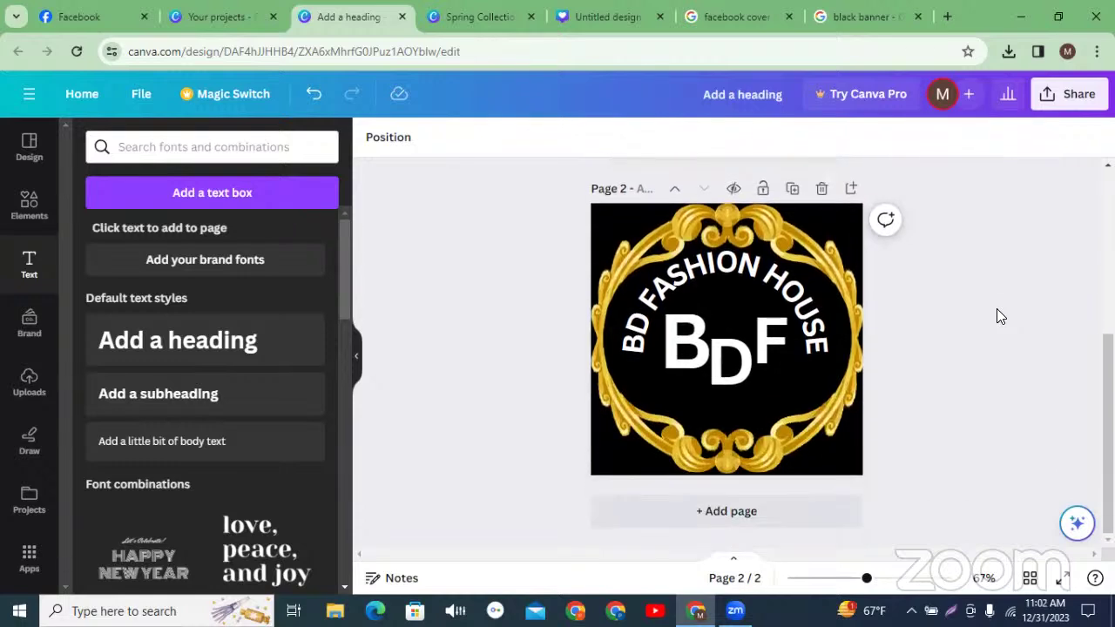
pyautogui.click(1075, 94)
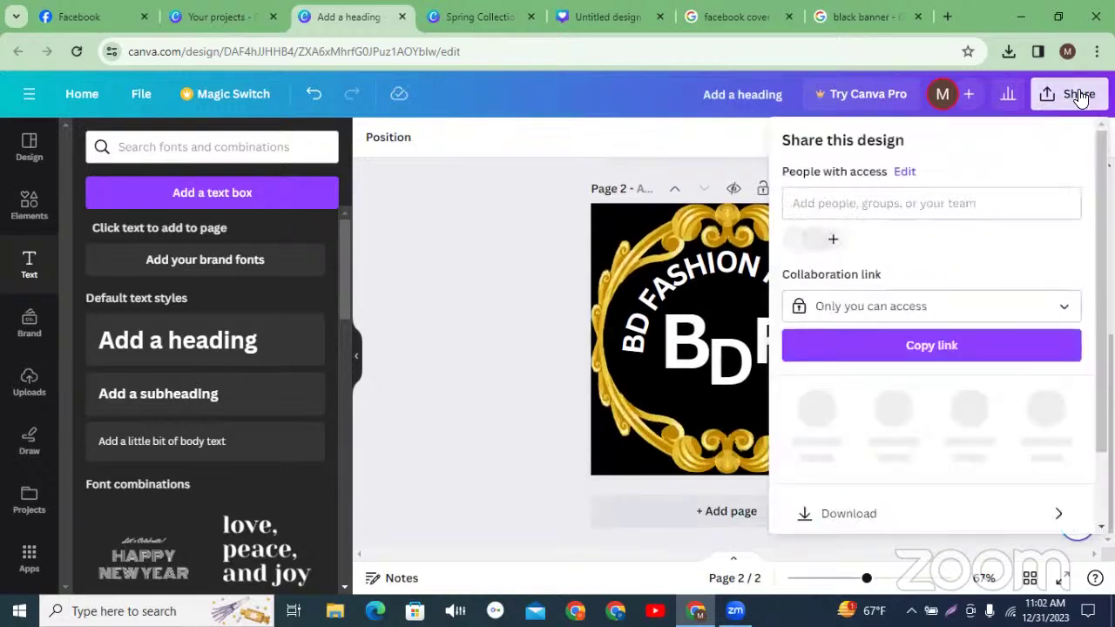
pyautogui.click(862, 507)
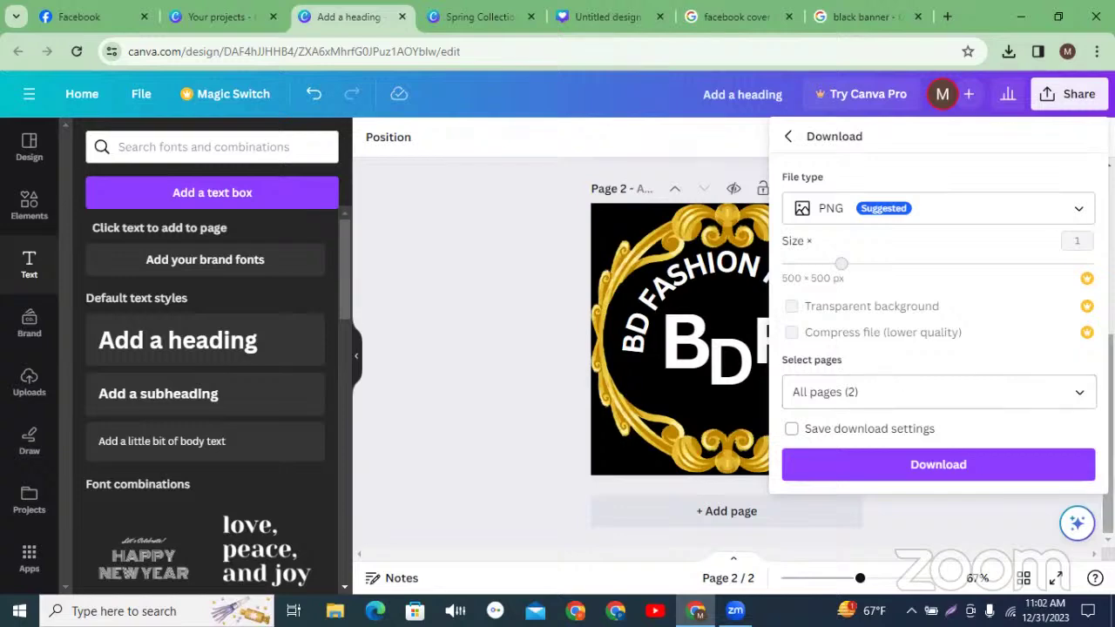
pyautogui.click(1083, 392)
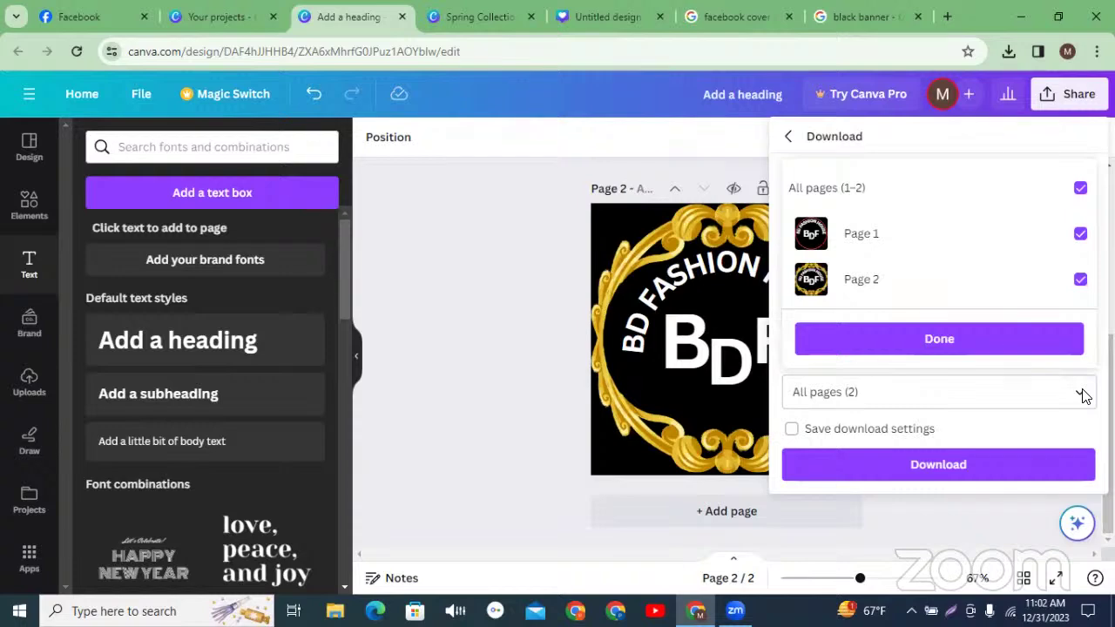
pyautogui.click(1080, 188)
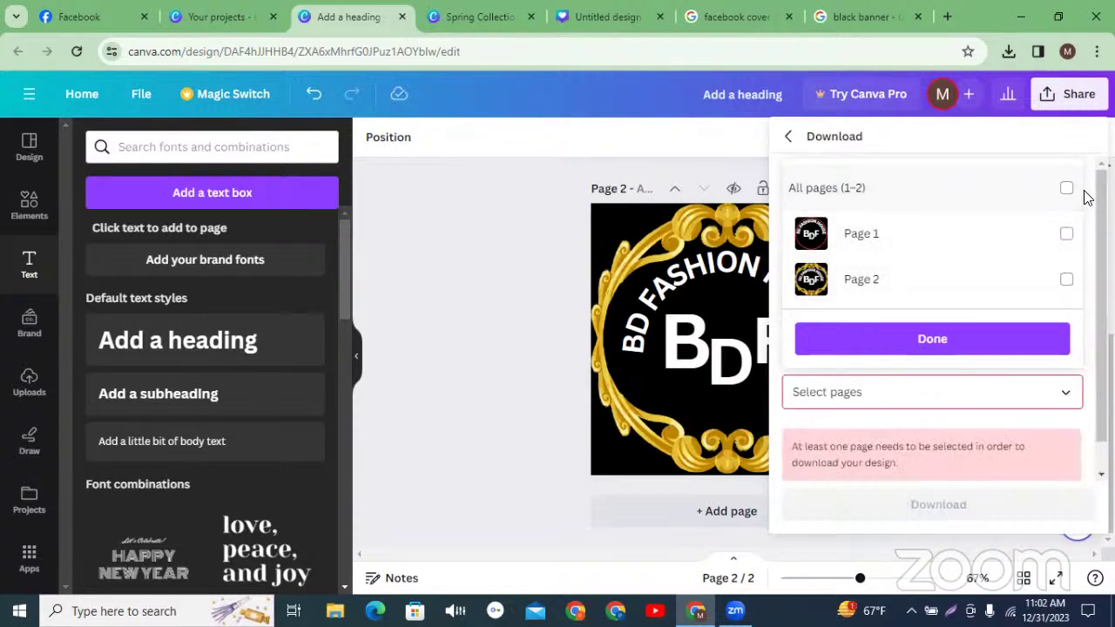
pyautogui.click(1067, 237)
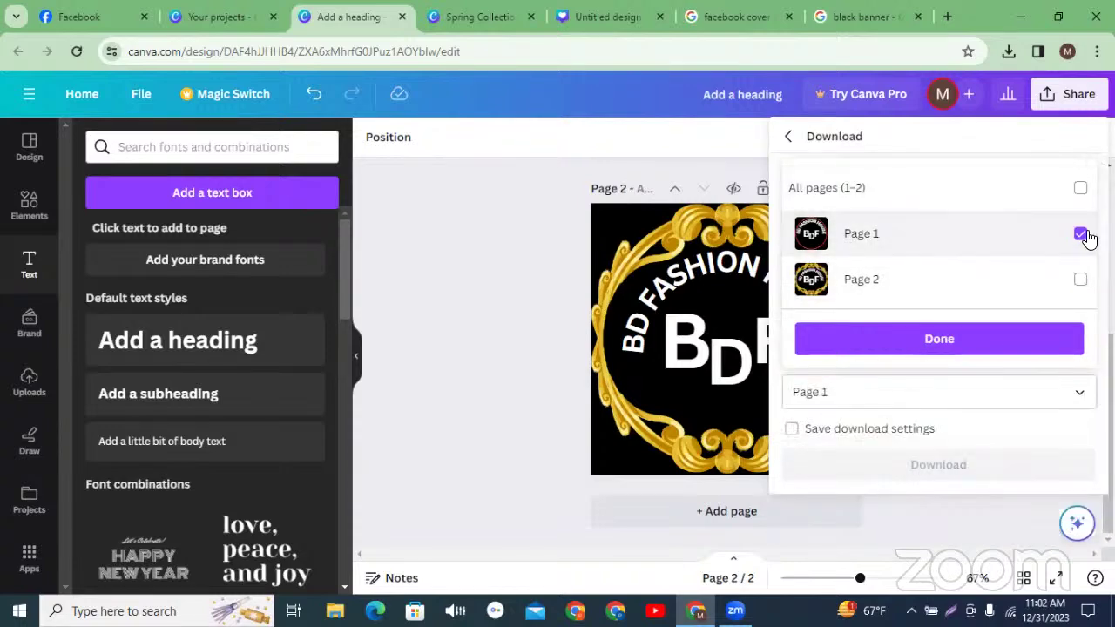
pyautogui.click(959, 346)
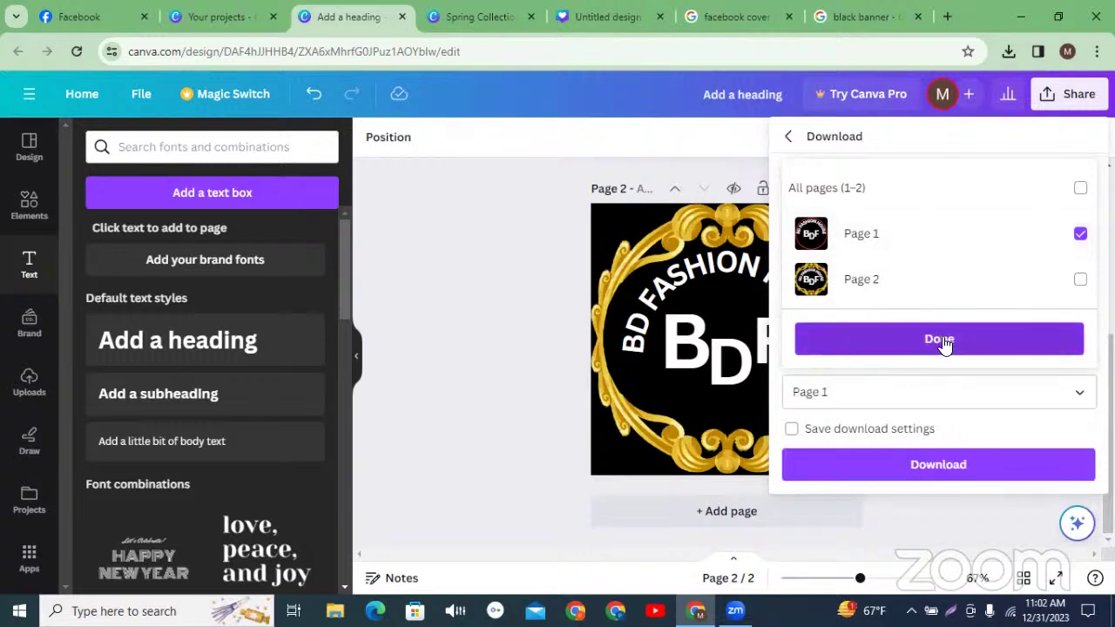
pyautogui.click(916, 466)
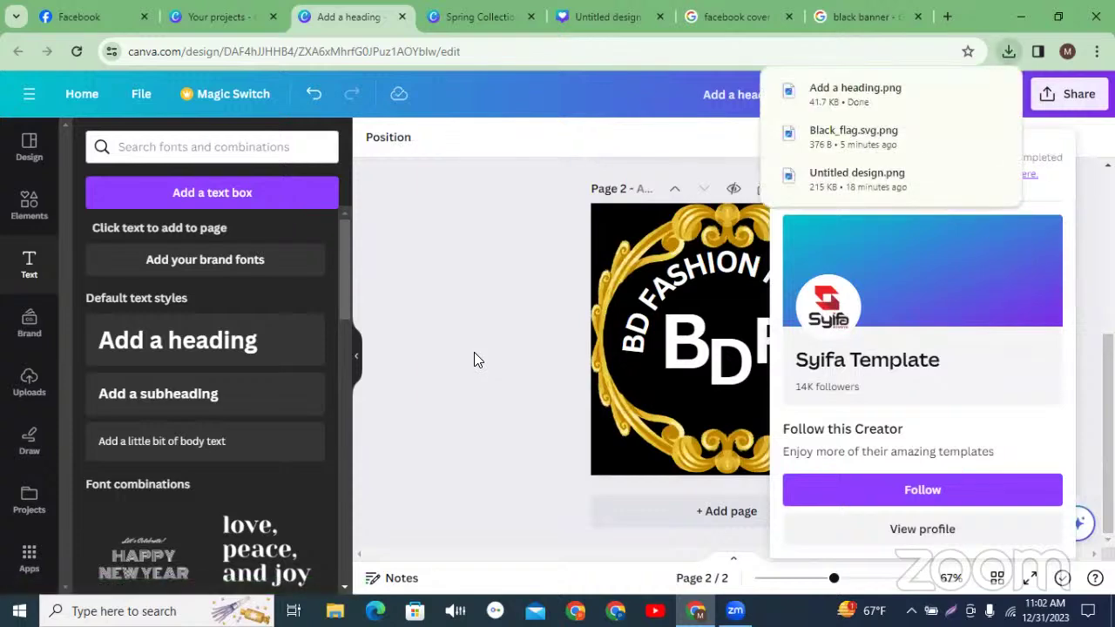
pyautogui.click(493, 291)
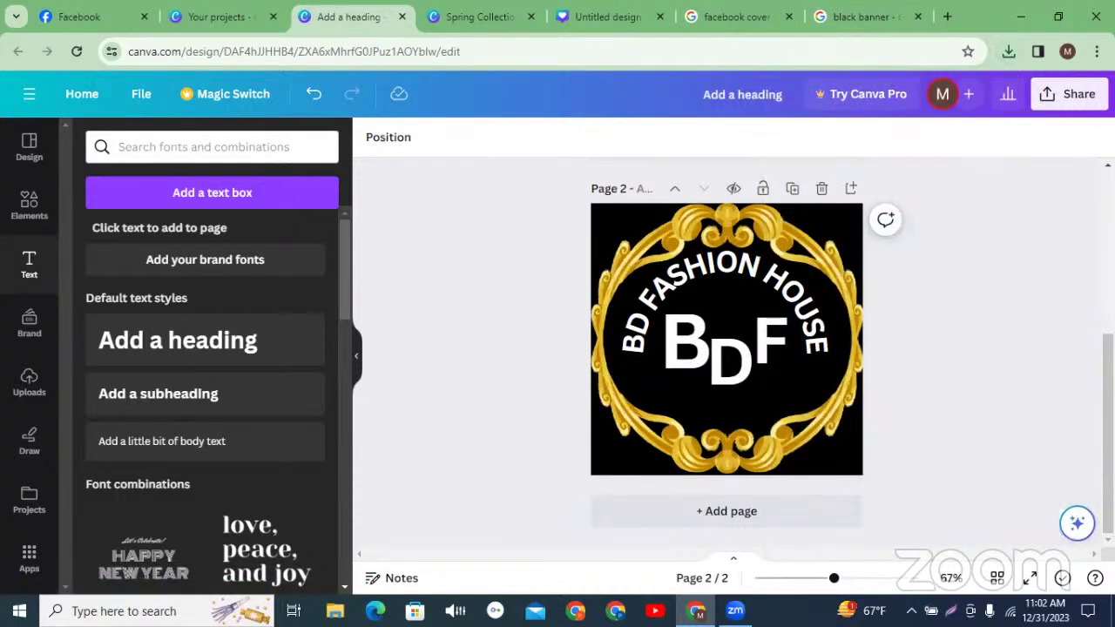
# Step: Download only page 2, the gold frame logo, as a 500 × 500 px PNG
pyautogui.click(1064, 95)
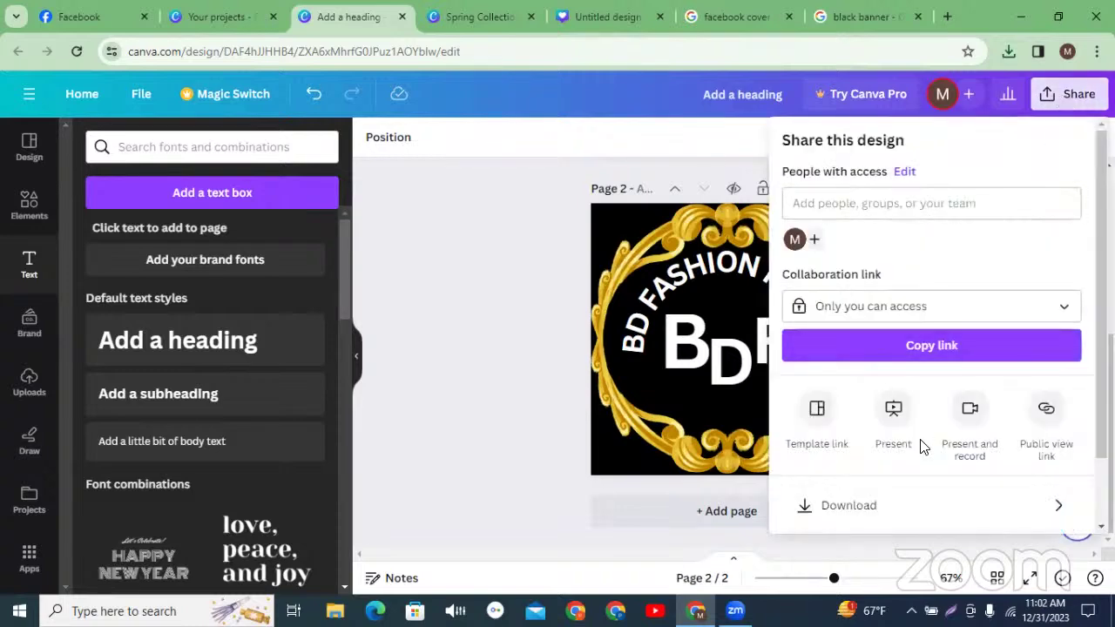
pyautogui.click(916, 507)
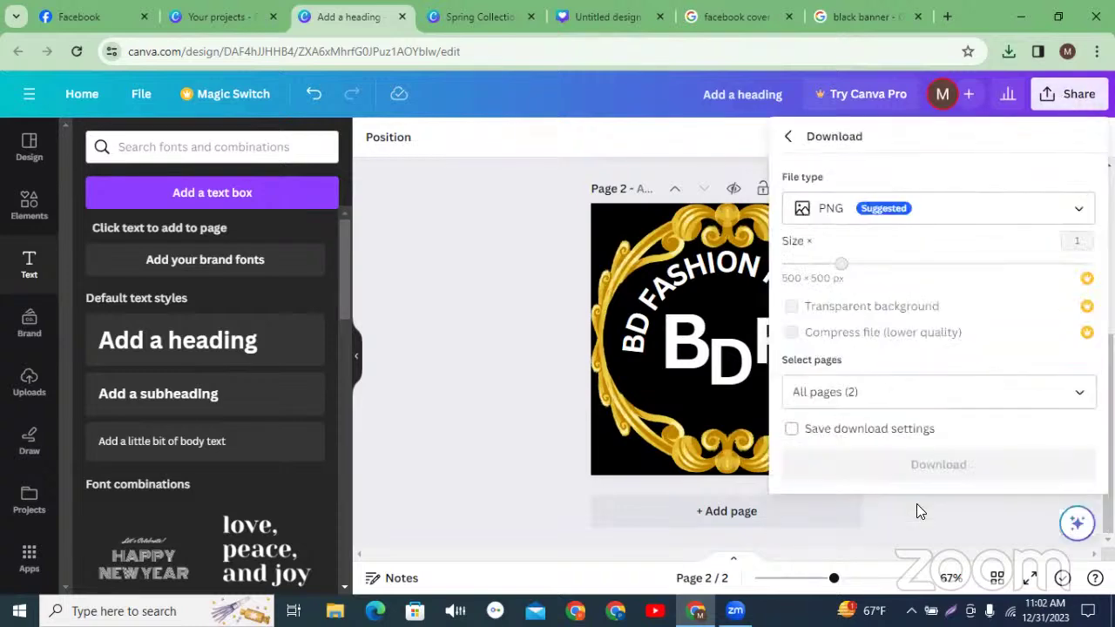
pyautogui.click(1078, 393)
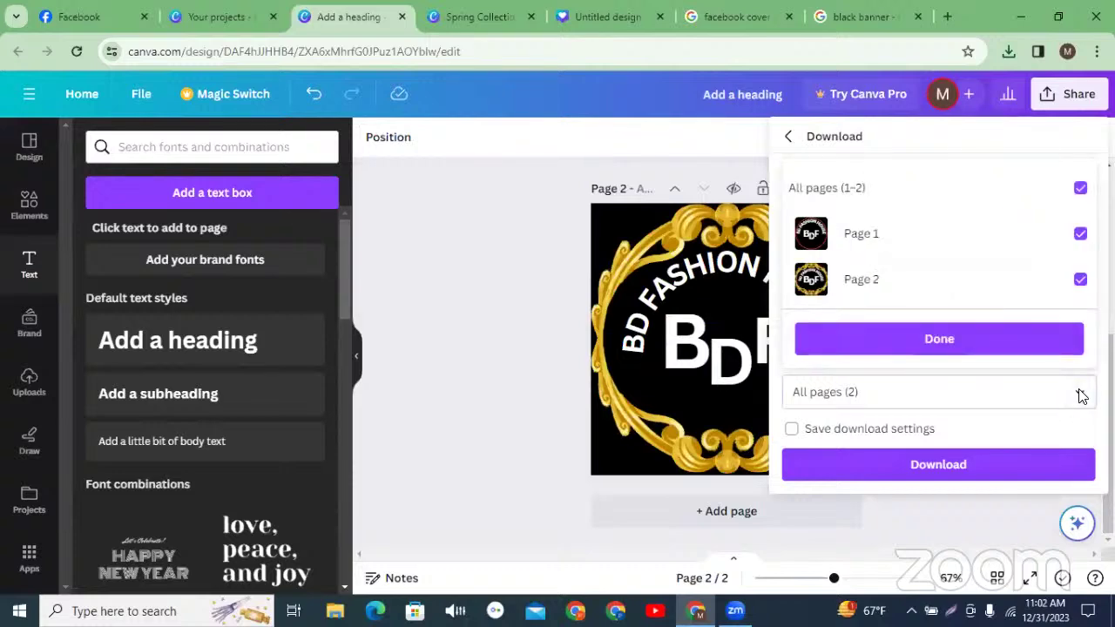
pyautogui.click(1080, 187)
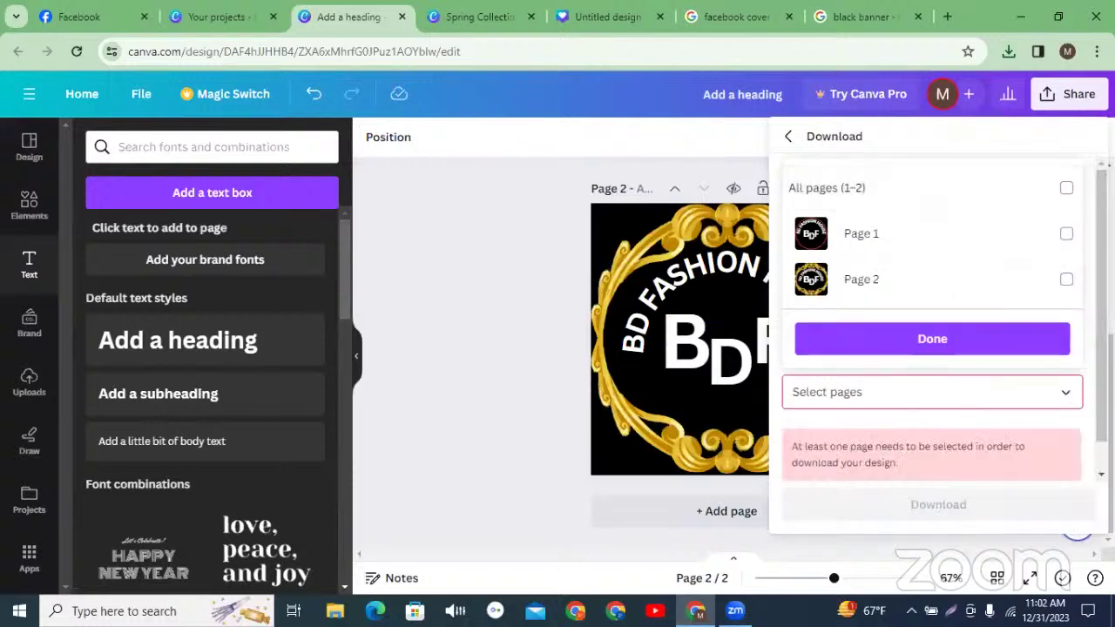
pyautogui.click(1066, 278)
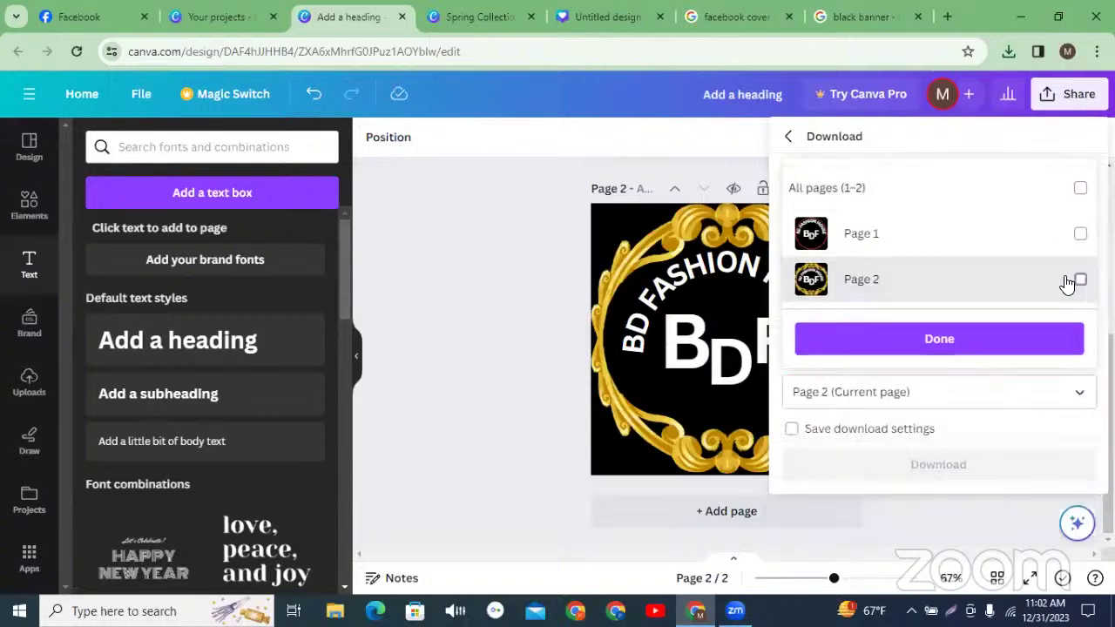
pyautogui.click(938, 341)
pyautogui.click(938, 464)
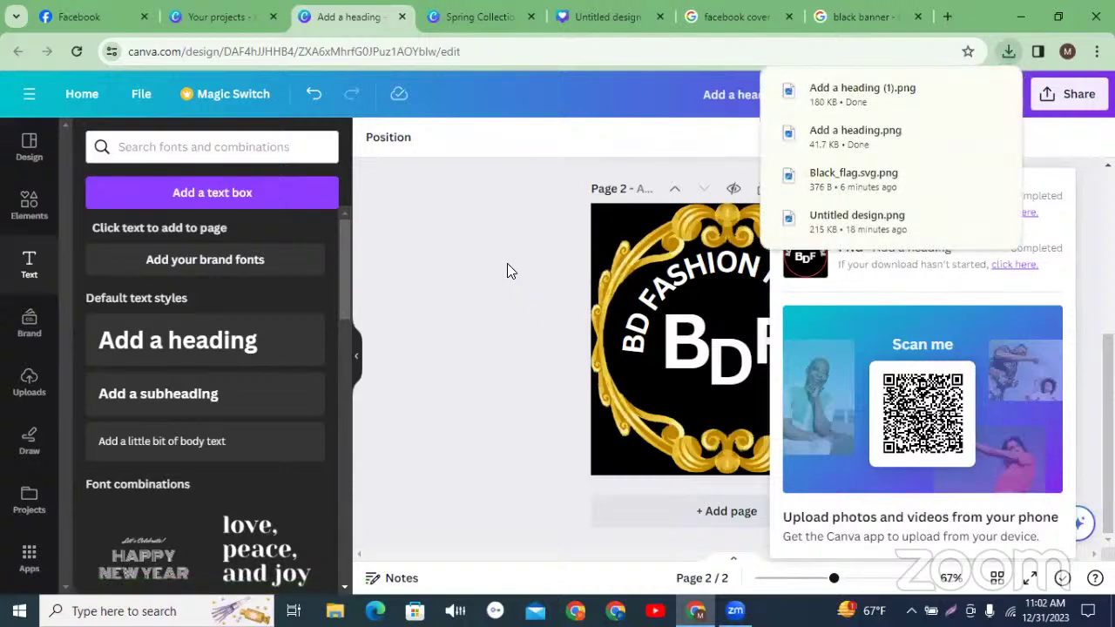
# Step: Switch to the BD Fashion House Facebook page, upload "Add a heading (1)" from Downloads as the profile picture and save it
pyautogui.click(87, 16)
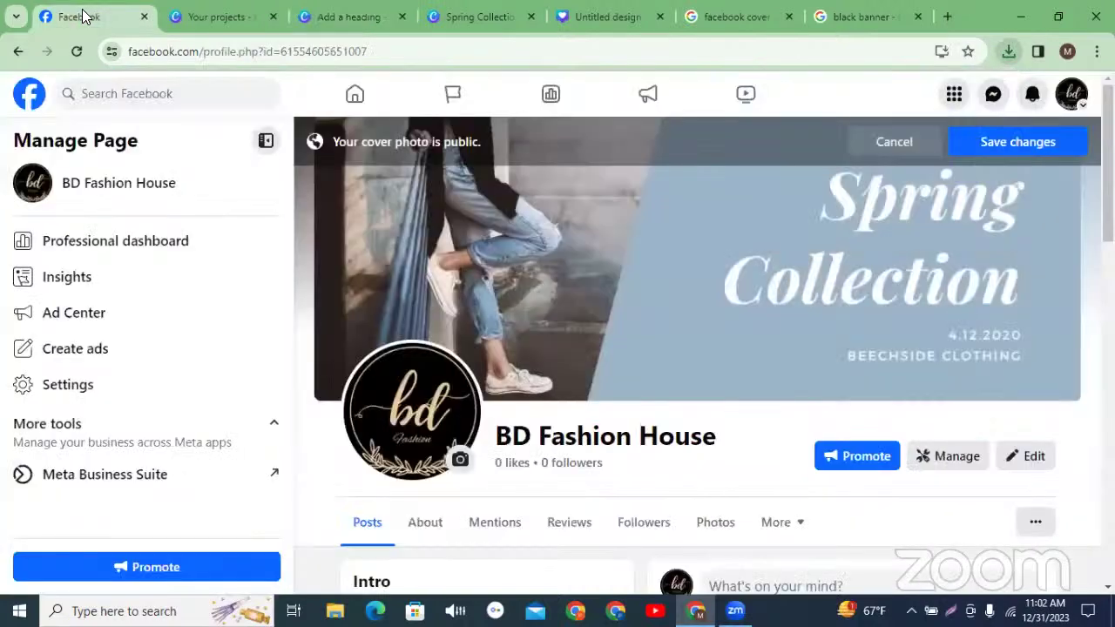
pyautogui.click(457, 458)
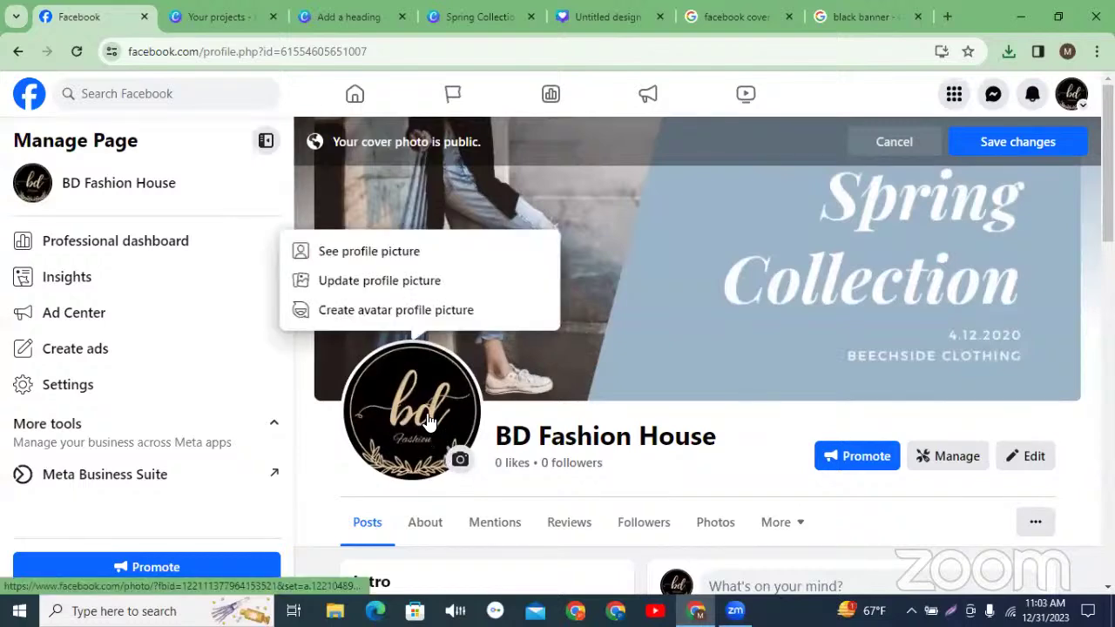
pyautogui.click(341, 281)
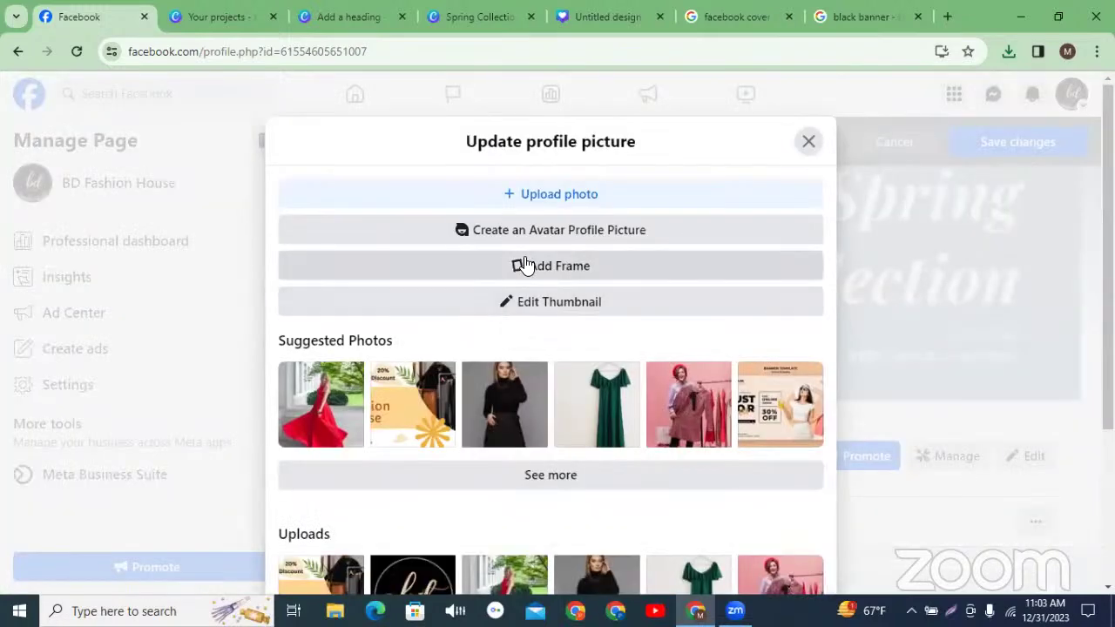
pyautogui.click(538, 196)
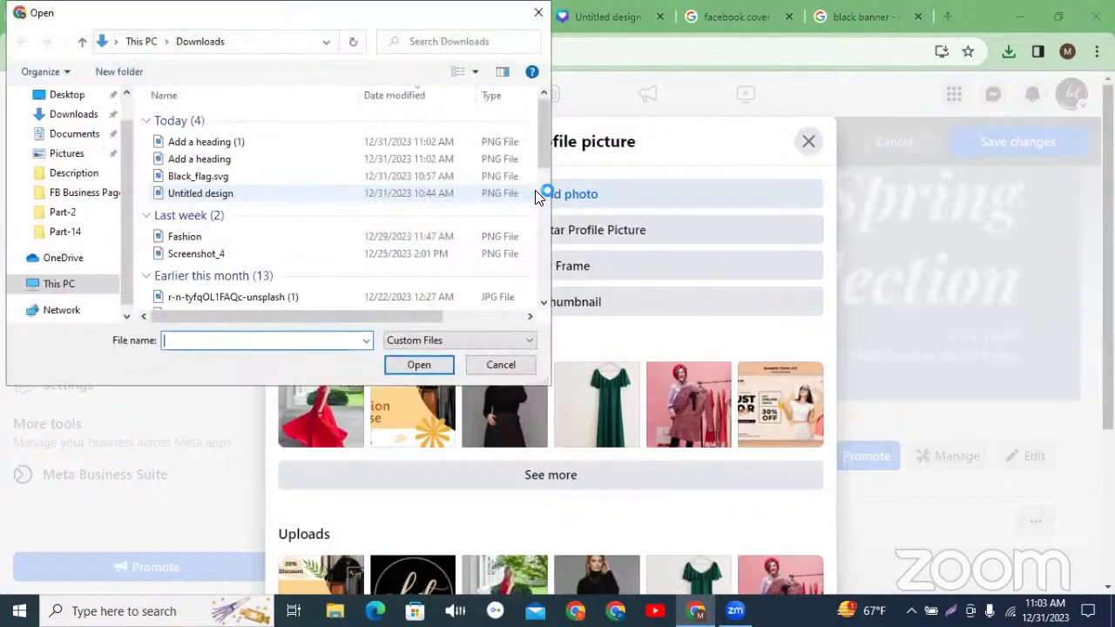
pyautogui.doubleClick(185, 142)
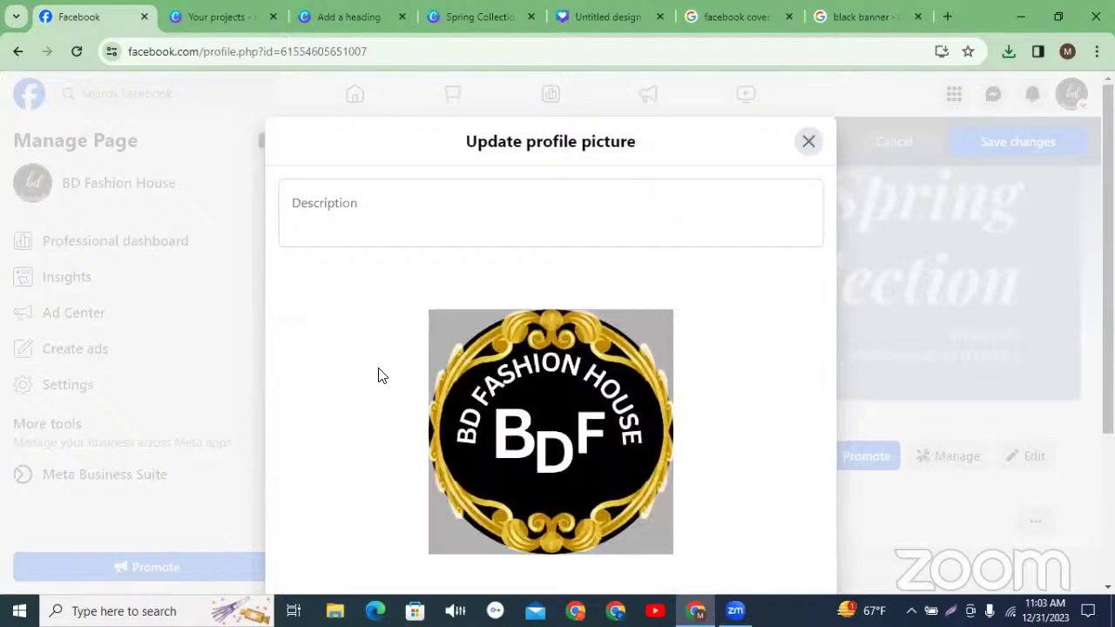
pyautogui.scroll(-2, 379, 367)
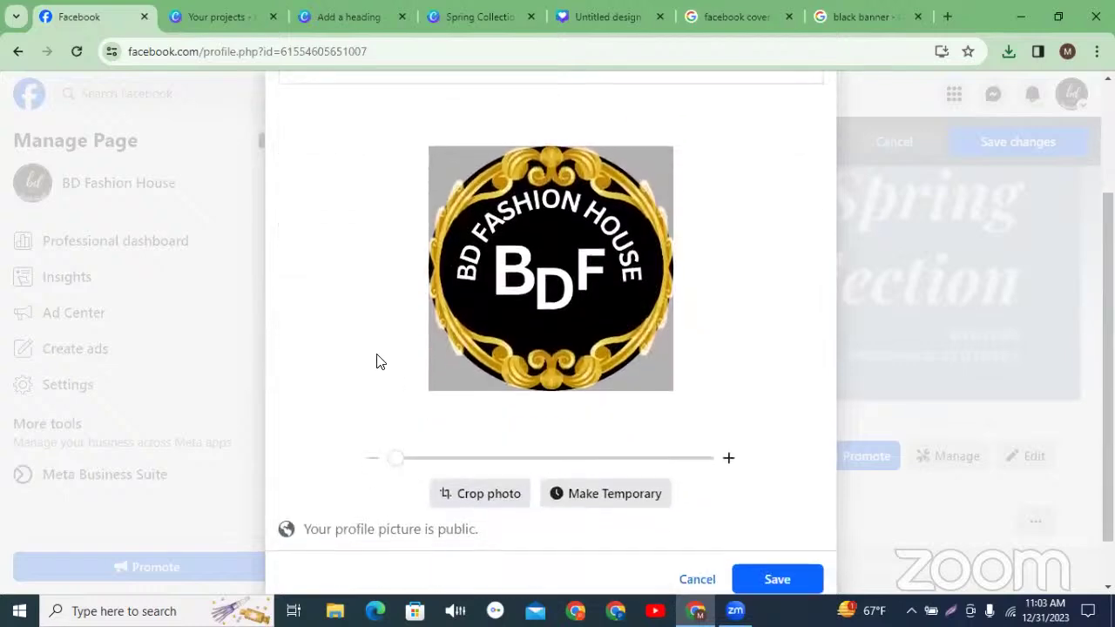
pyautogui.click(771, 578)
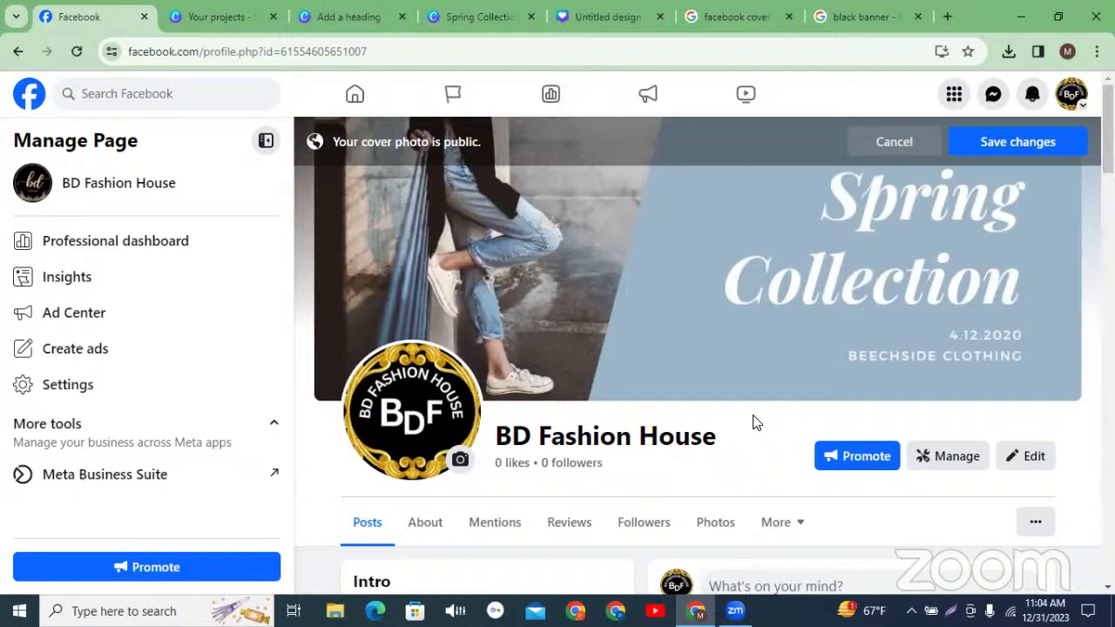
# Step: Review the BD Fashion House page from its profile picture and cover down to the intro, photos and posts
pyautogui.scroll(-3, 754, 421)
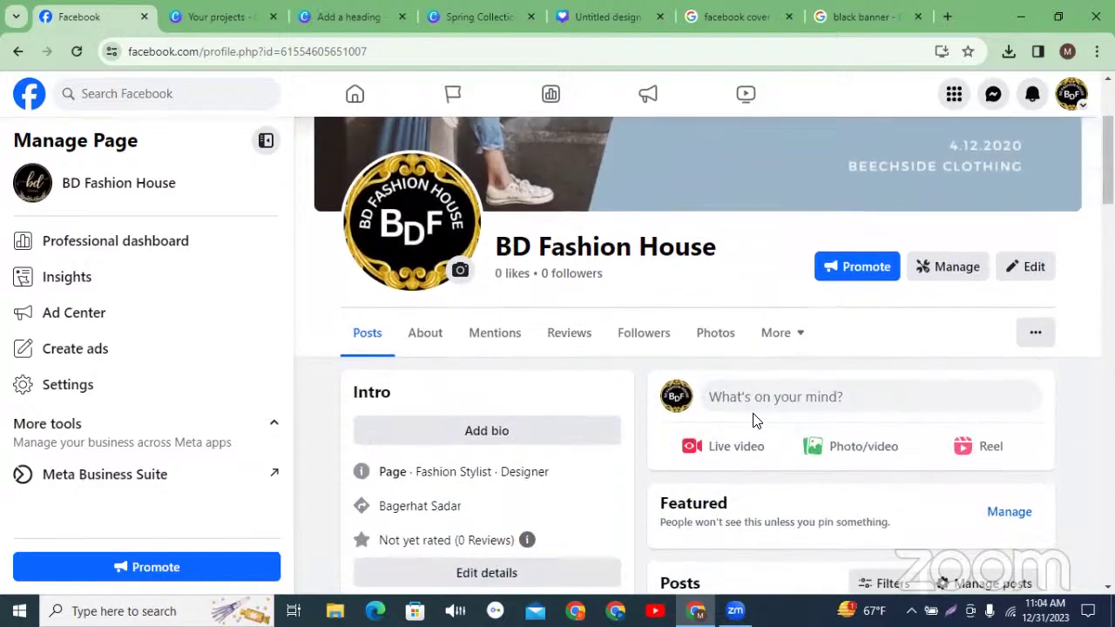
pyautogui.scroll(-1, 755, 421)
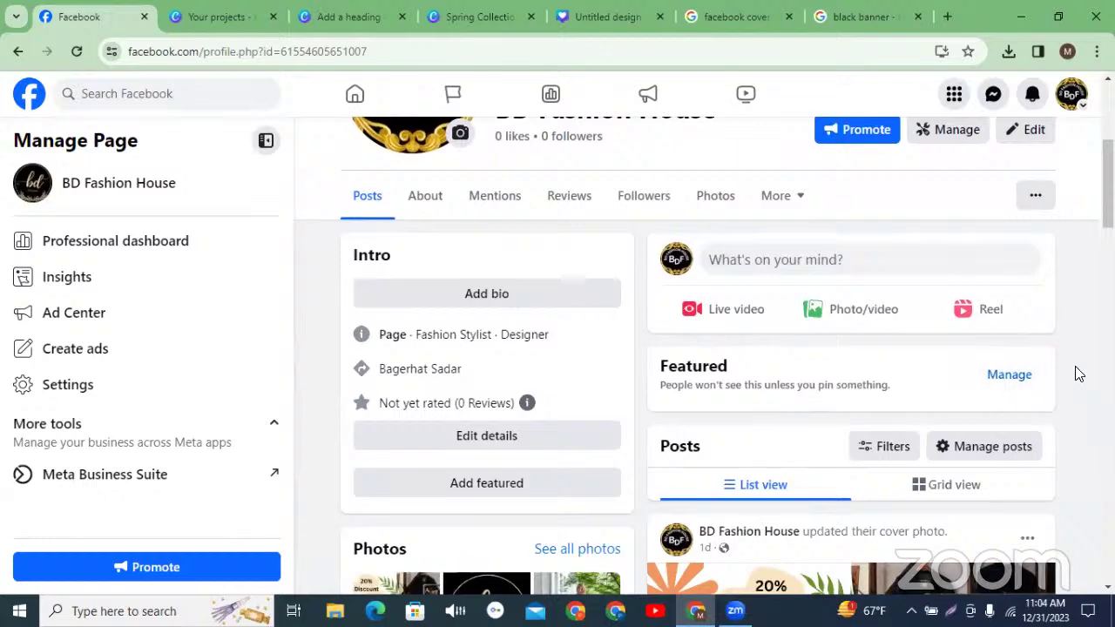
pyautogui.scroll(-1, 1086, 361)
pyautogui.scroll(-2, 1083, 358)
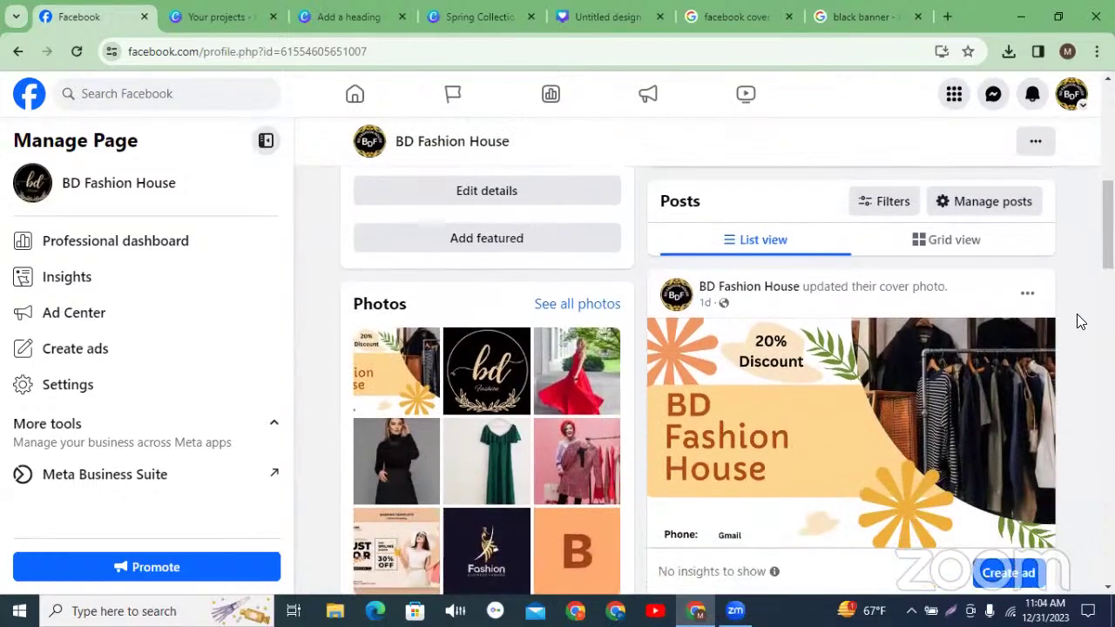
pyautogui.scroll(3, 1085, 348)
pyautogui.scroll(2, 1087, 359)
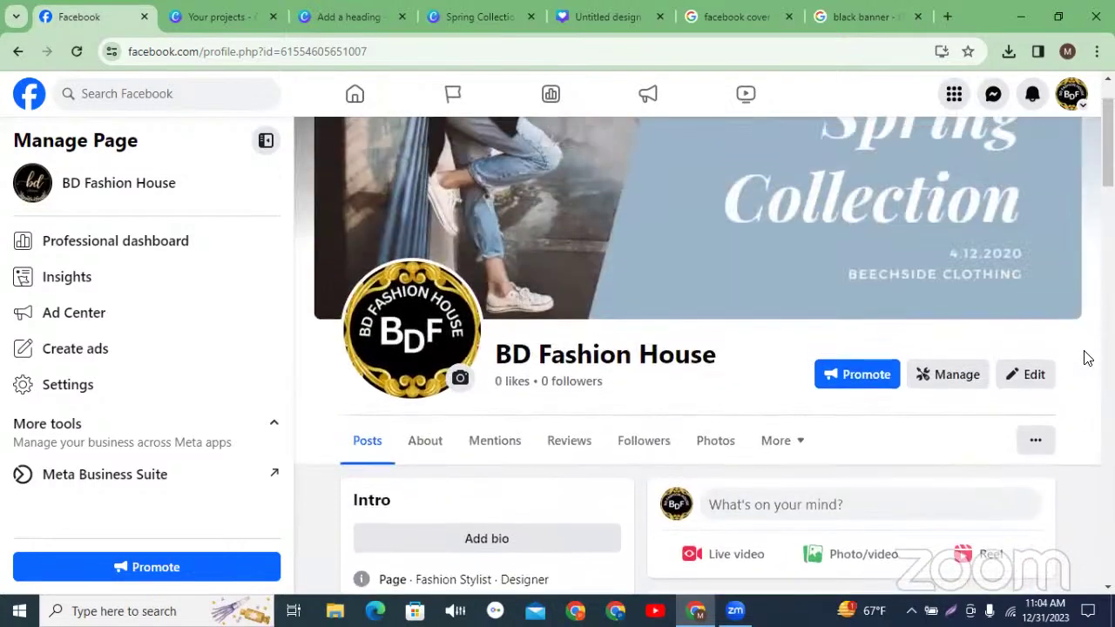
pyautogui.scroll(1, 1087, 358)
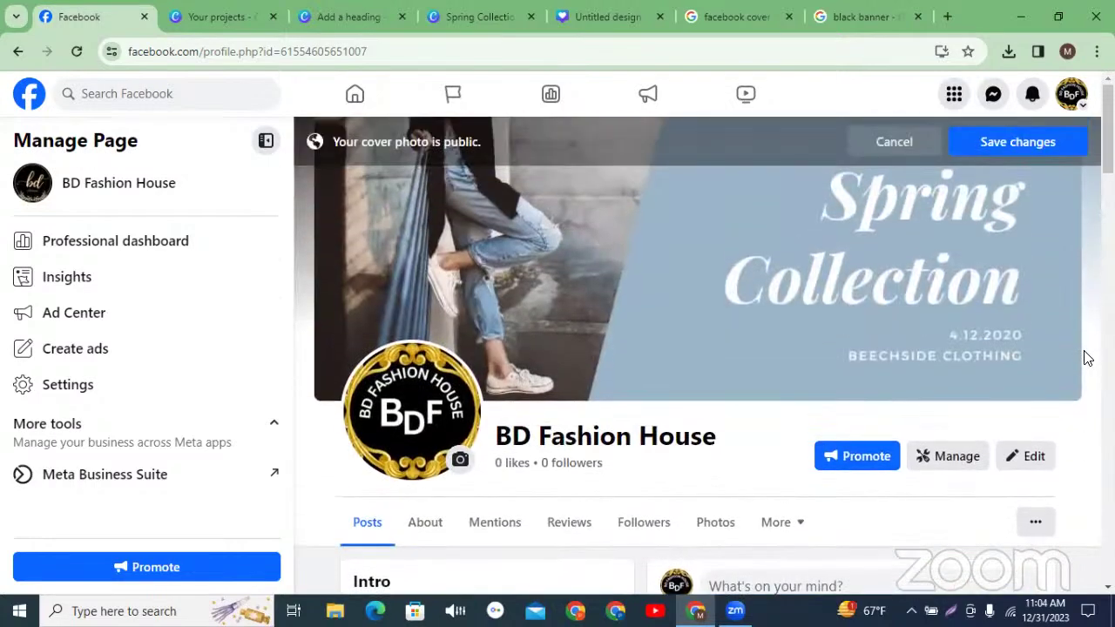